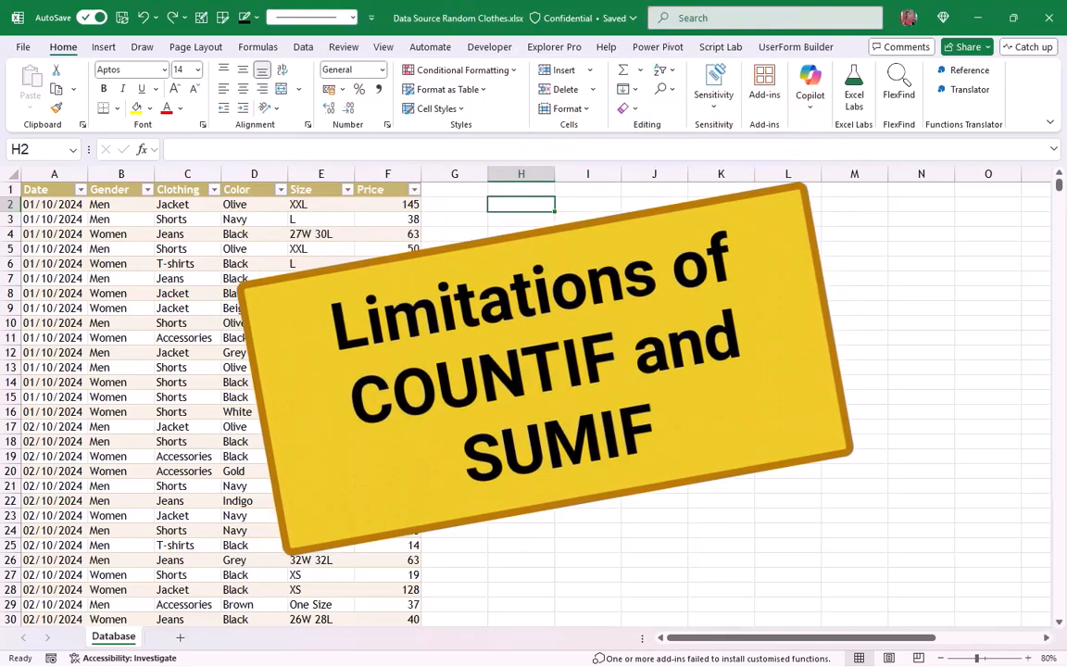
Step: List the unique clothing types in H2 with =UNIQUE(tbl_clothes[Clothing])
{"action": "type", "text": "=uniq"}
{"action": "key", "text": "Tab"}
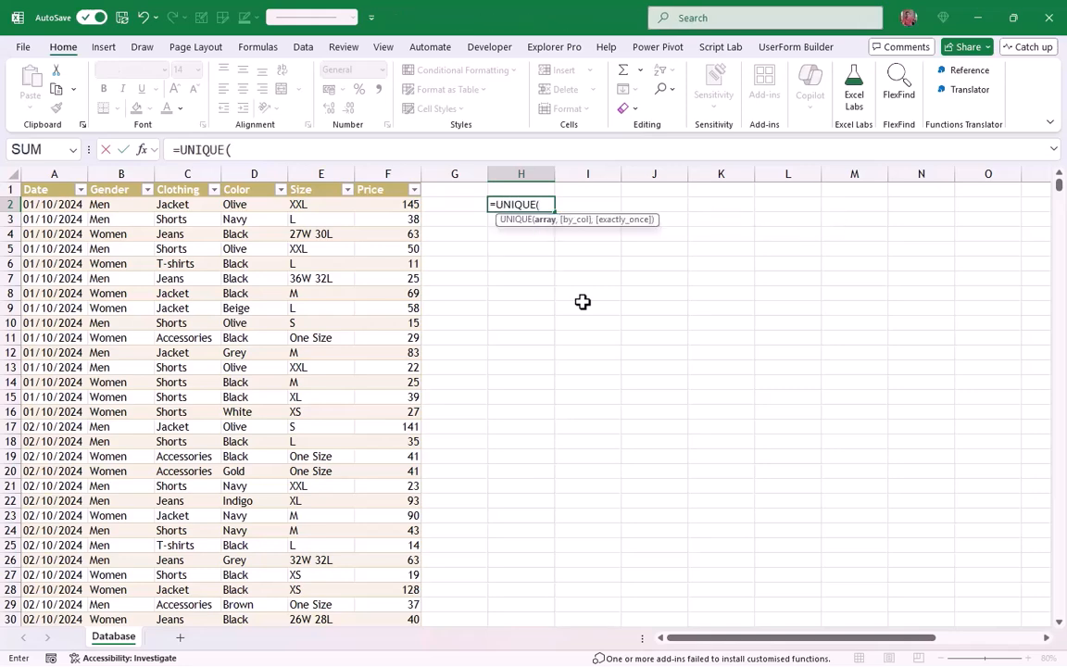
{"action": "left_click", "coordinate": [180, 183]}
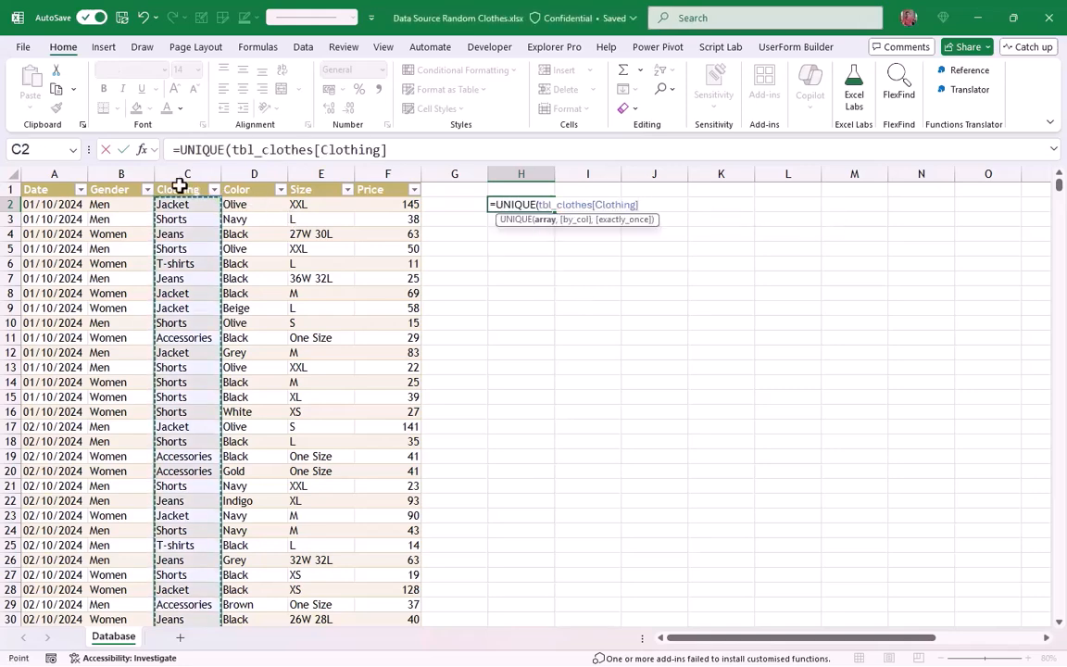
{"action": "key", "text": "Return"}
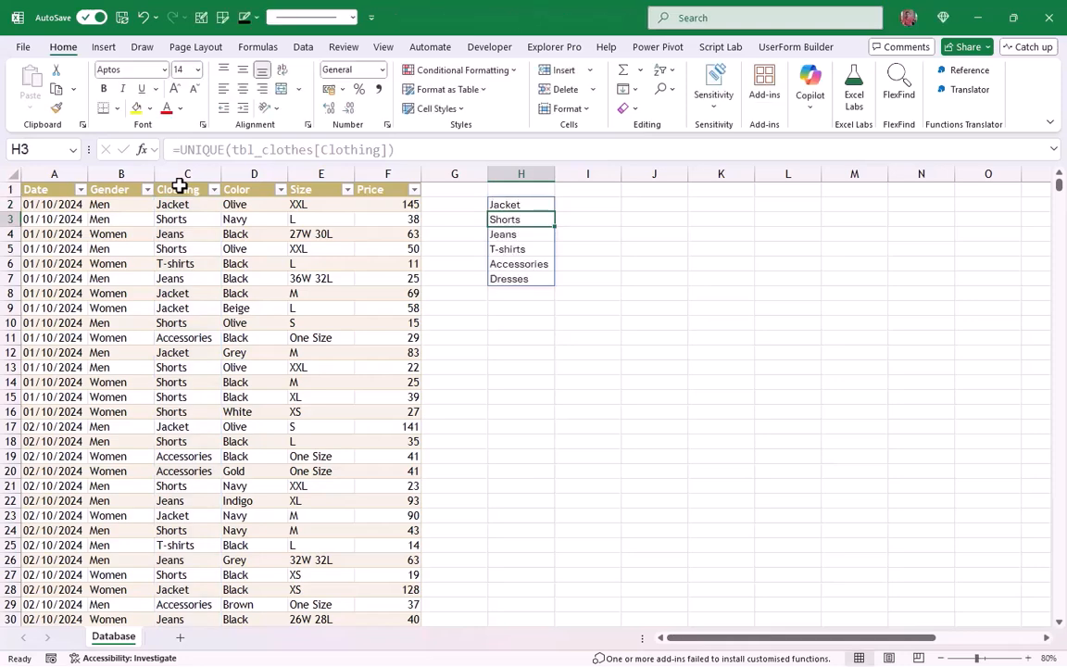
Step: Count the rows for the clothing type in H2 by entering =COUNTIF(tbl_clothes[Clothing],H2) in I2
{"action": "left_click", "coordinate": [601, 205]}
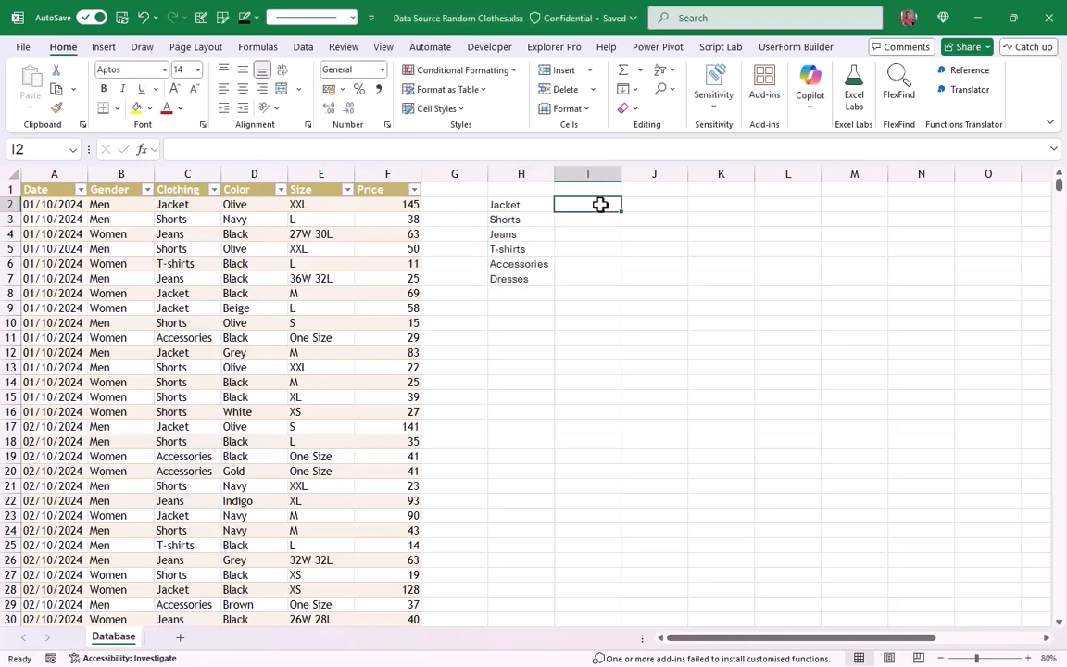
{"action": "type", "text": "=counti"}
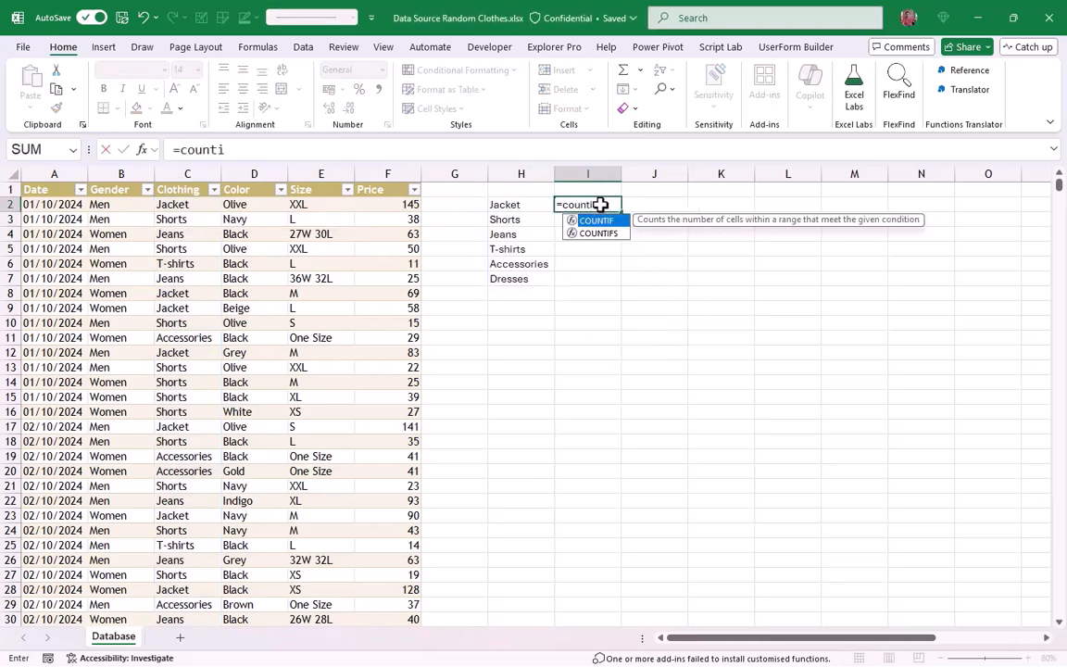
{"action": "key", "text": "Tab"}
{"action": "left_click", "coordinate": [186, 182]}
{"action": "type", "text": ","}
{"action": "left_click", "coordinate": [503, 205]}
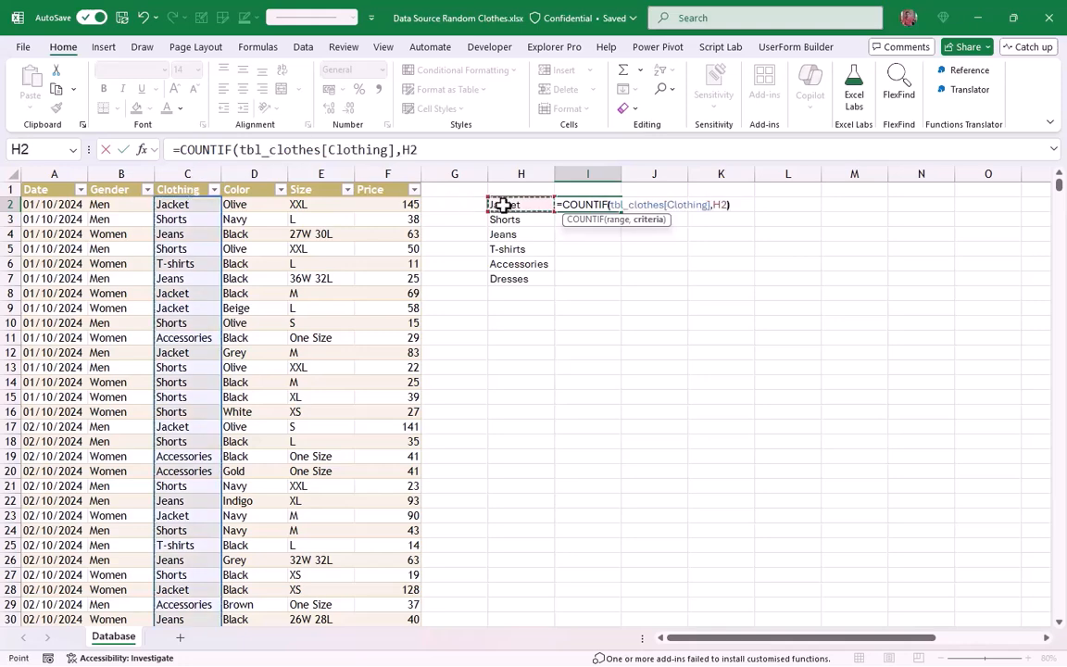
{"action": "key", "text": "Return"}
{"action": "left_click", "coordinate": [585, 206]}
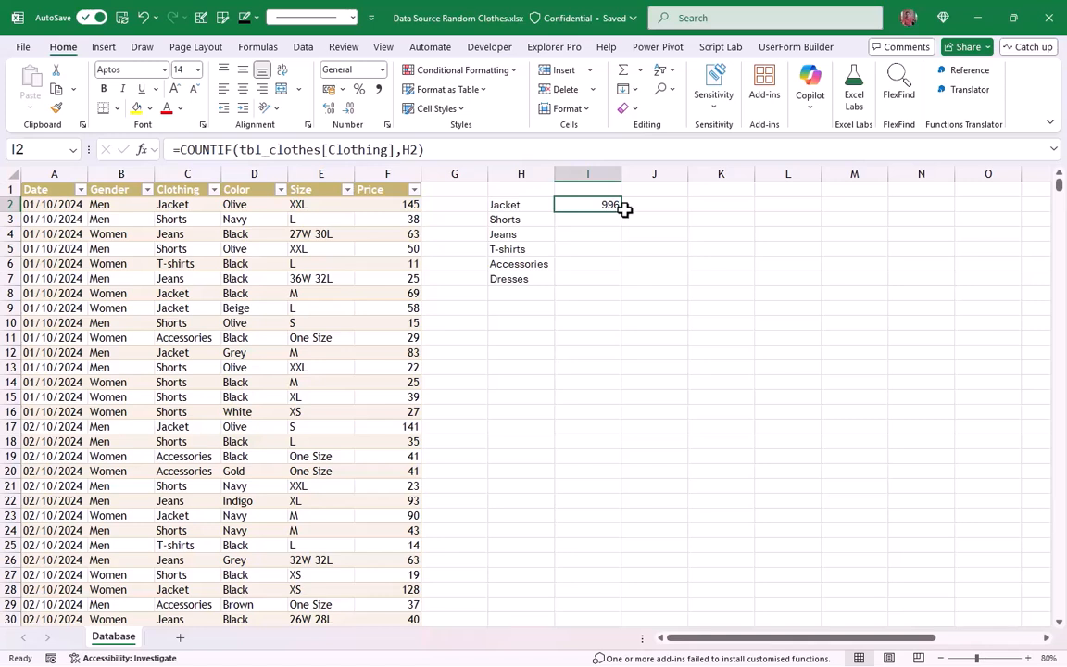
{"action": "left_click_drag", "start_coordinate": [624, 212], "coordinate": [622, 283]}
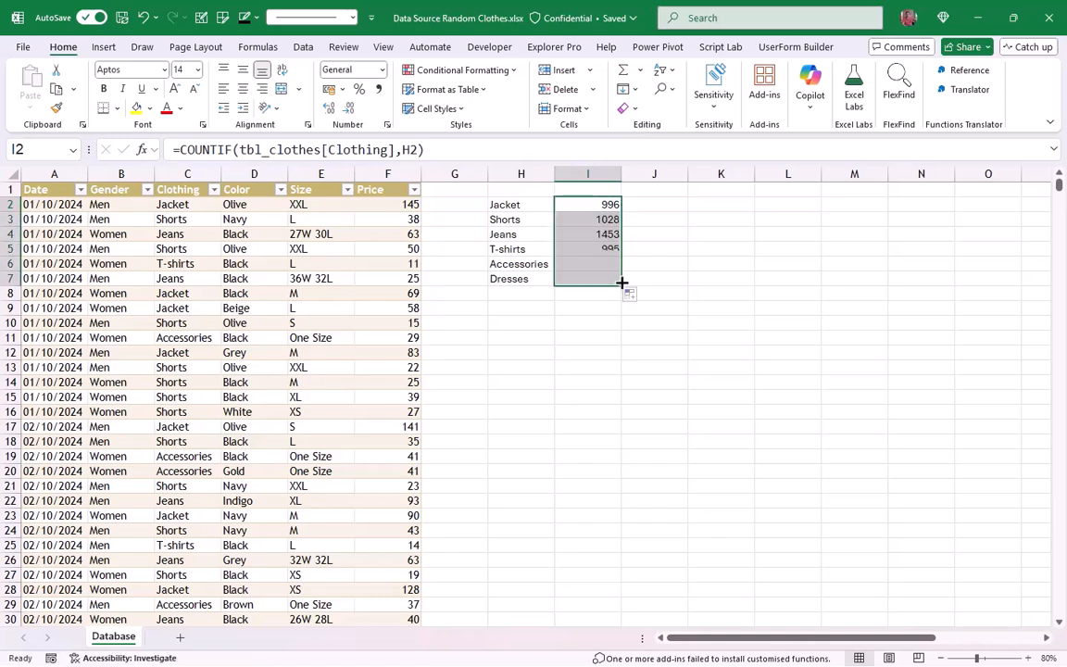
{"action": "key", "text": "ctrl+z"}
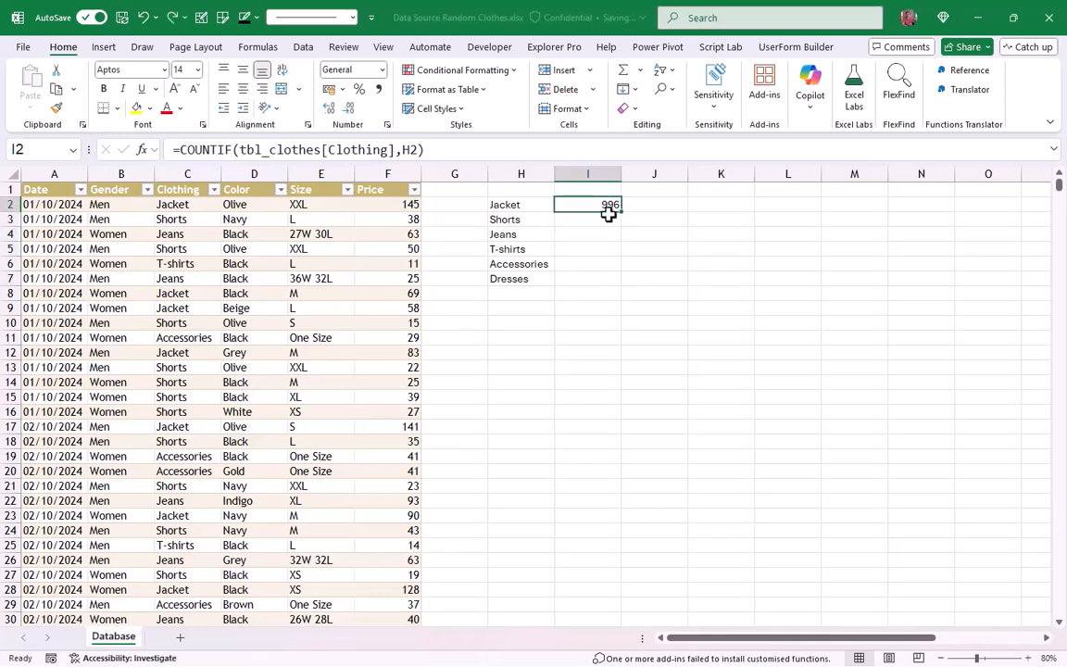
Step: Change the COUNTIF criteria in I2 to the spilled range reference H2#
{"action": "left_click", "coordinate": [560, 153]}
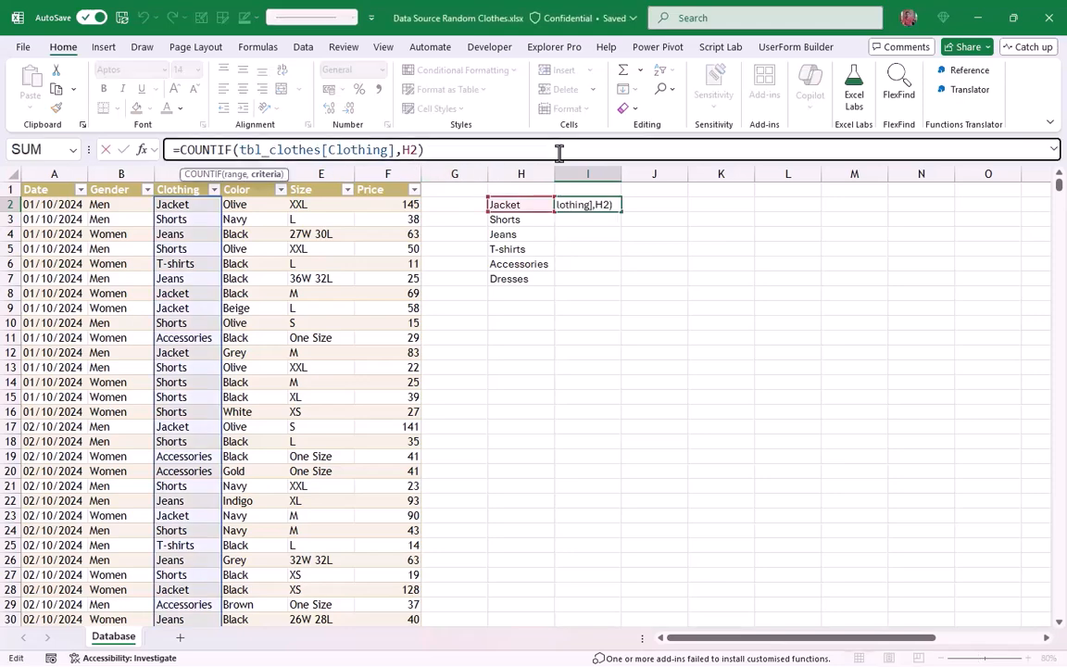
{"action": "type", "text": "#"}
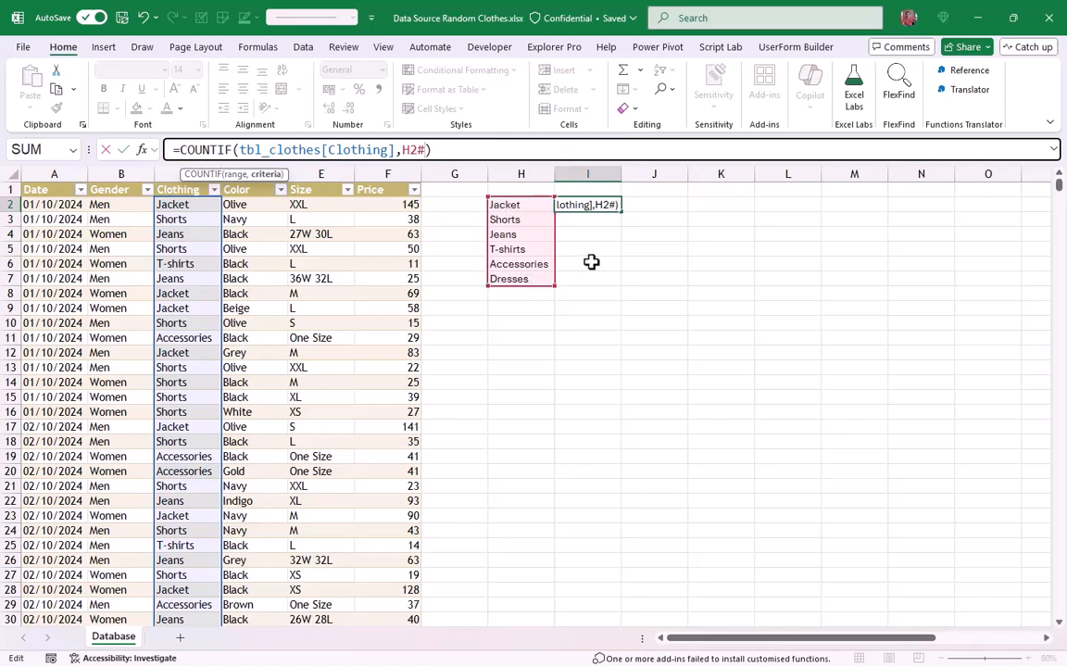
{"action": "key", "text": "Return"}
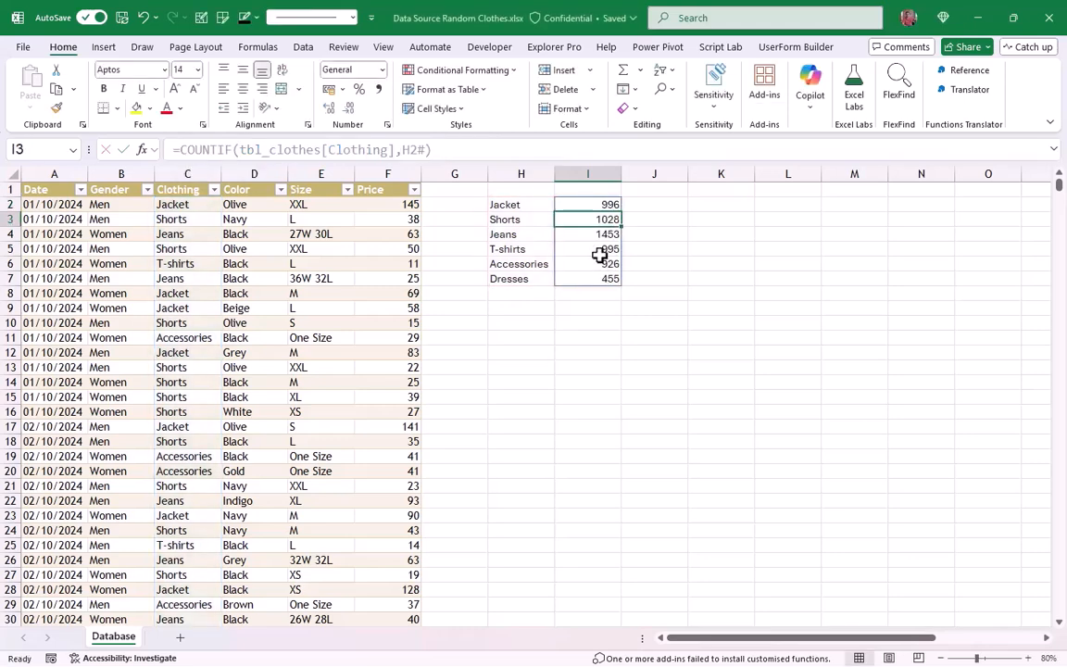
{"action": "left_click", "coordinate": [595, 203]}
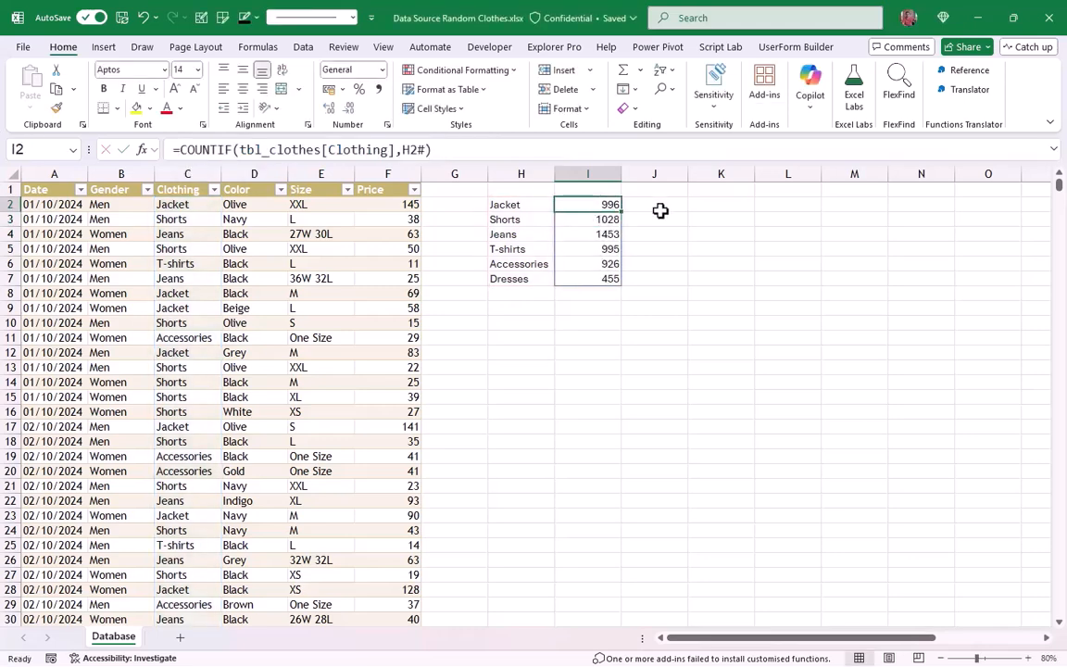
Step: Total the prices per clothing type by entering =SUMIF(tbl_clothes[Clothing],H2#,tbl_clothes[Price]) in J2
{"action": "left_click", "coordinate": [659, 205]}
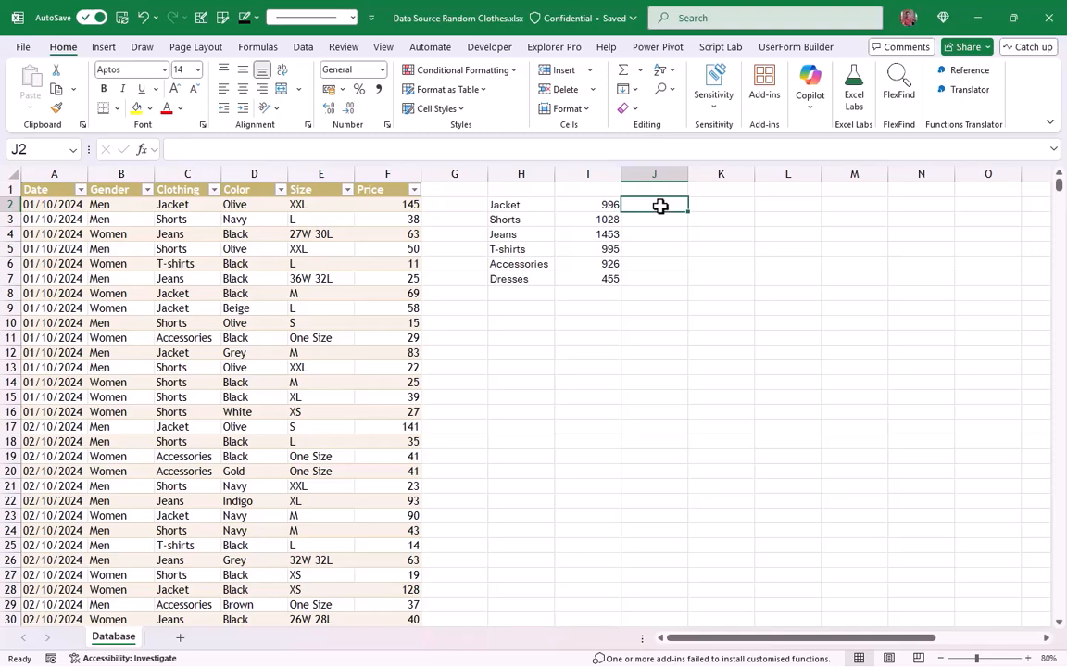
{"action": "type", "text": "=sumi"}
{"action": "key", "text": "Tab"}
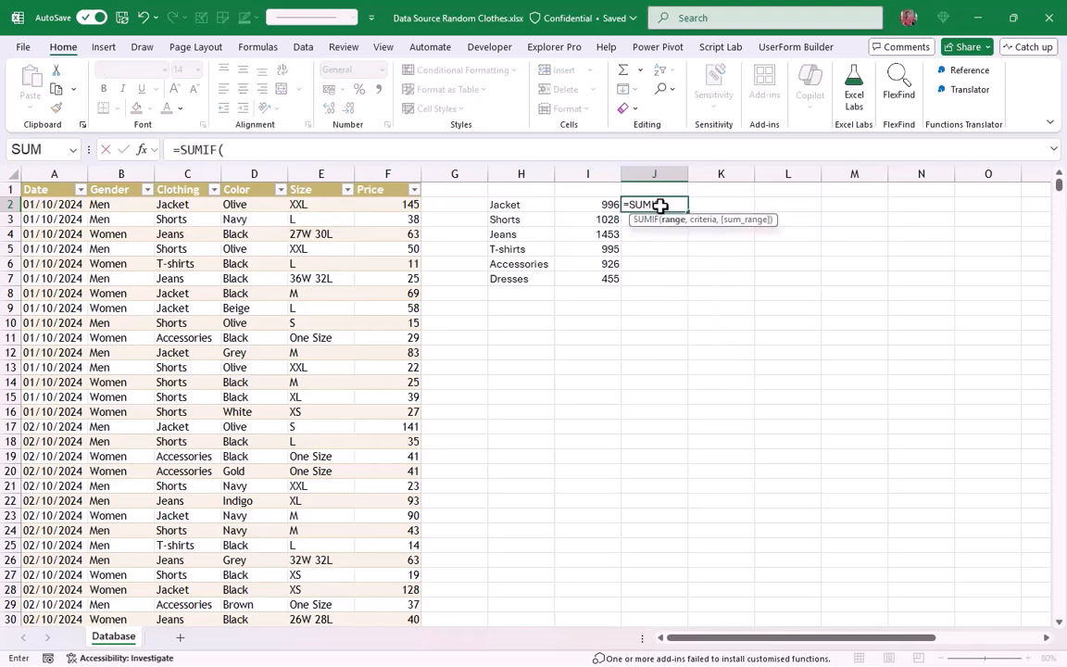
{"action": "left_click", "coordinate": [182, 184]}
{"action": "type", "text": ","}
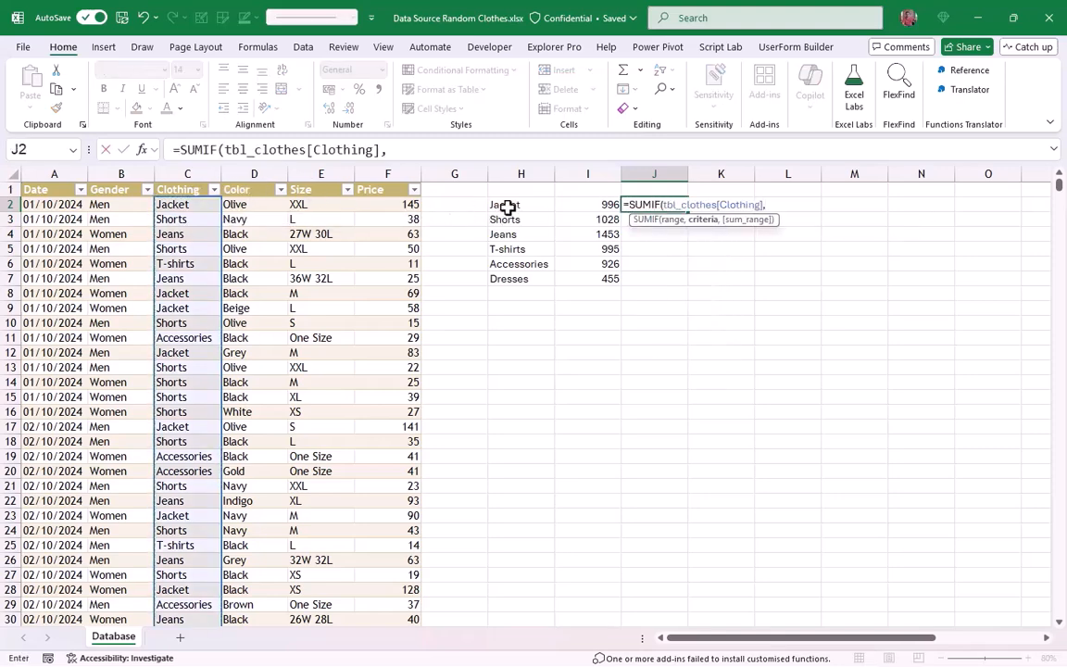
{"action": "left_click", "coordinate": [498, 207]}
{"action": "type", "text": ",tbl_clothes[Price"}
{"action": "left_click", "coordinate": [390, 186]}
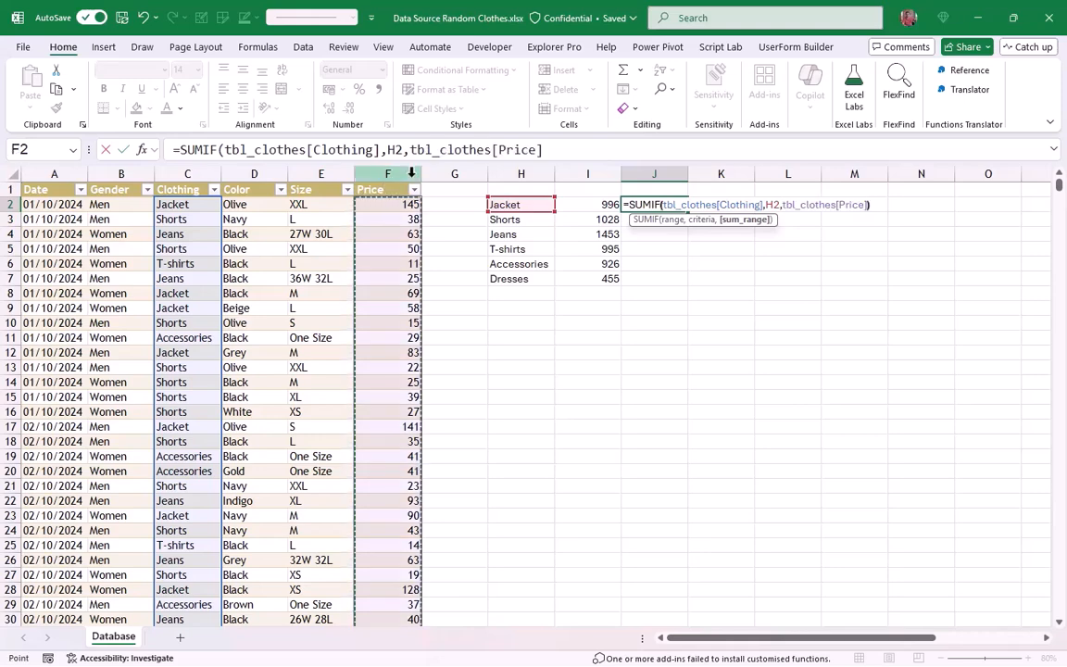
{"action": "left_click", "coordinate": [409, 150]}
{"action": "type", "text": "#"}
{"action": "key", "text": "Return"}
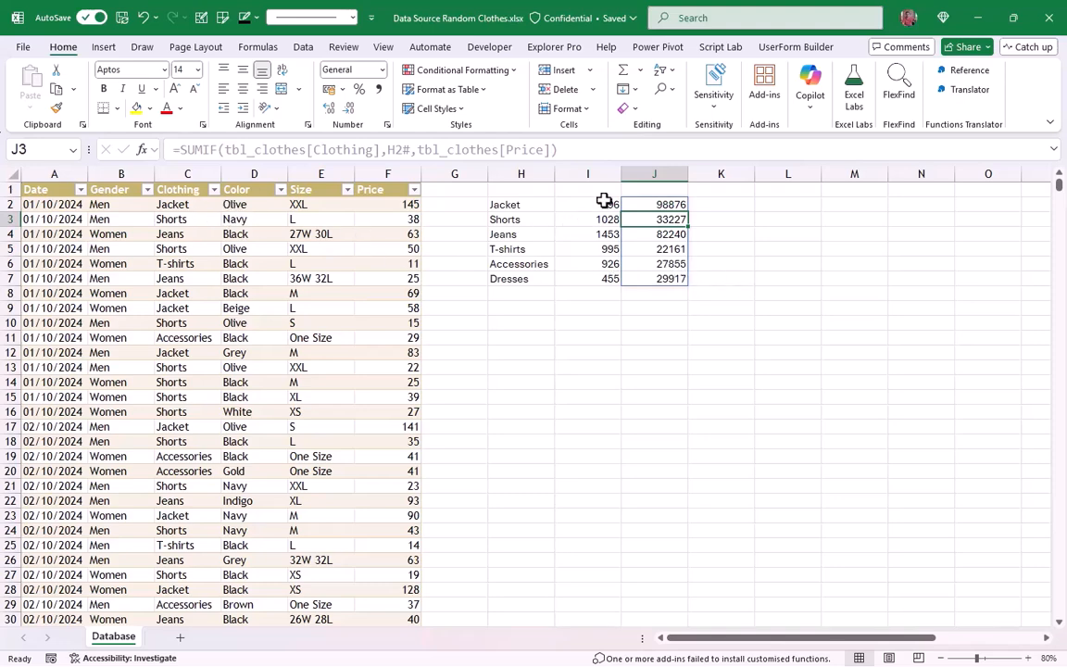
Step: Move the COUNTIF and SUMIF results to L2:M7 and extend the UNIQUE formula in H2 to tbl_clothes[[Clothing]:[Color]]
{"action": "left_click_drag", "start_coordinate": [599, 204], "coordinate": [858, 282]}
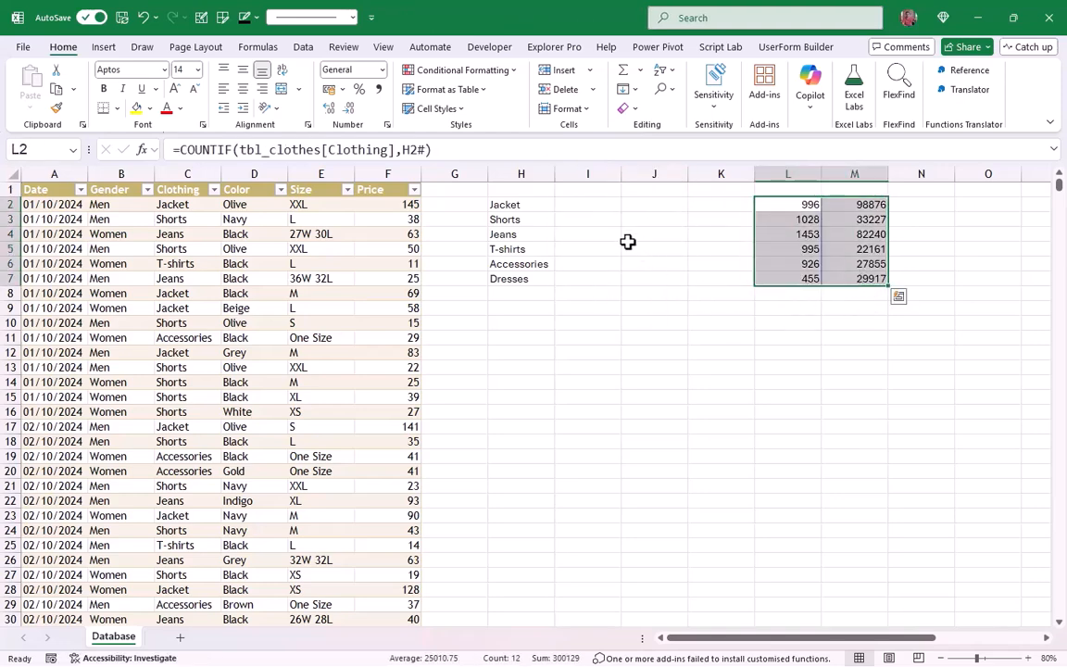
{"action": "left_click", "coordinate": [516, 203]}
{"action": "left_click_drag", "start_coordinate": [387, 150], "coordinate": [231, 150]}
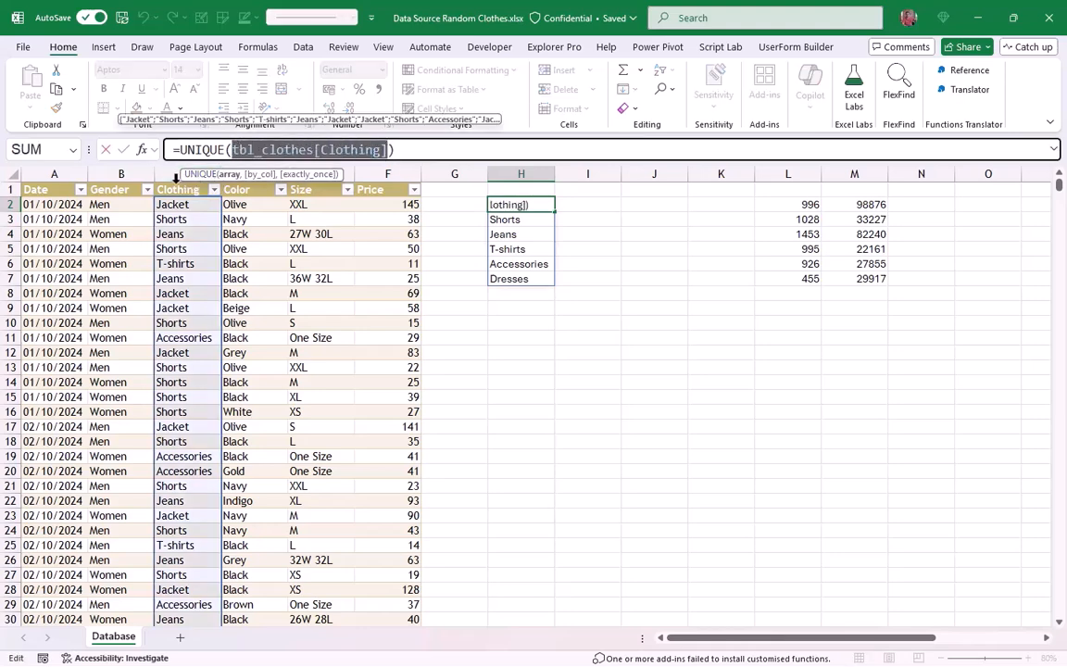
{"action": "left_click_drag", "start_coordinate": [176, 176], "coordinate": [239, 179]}
{"action": "key", "text": "Return"}
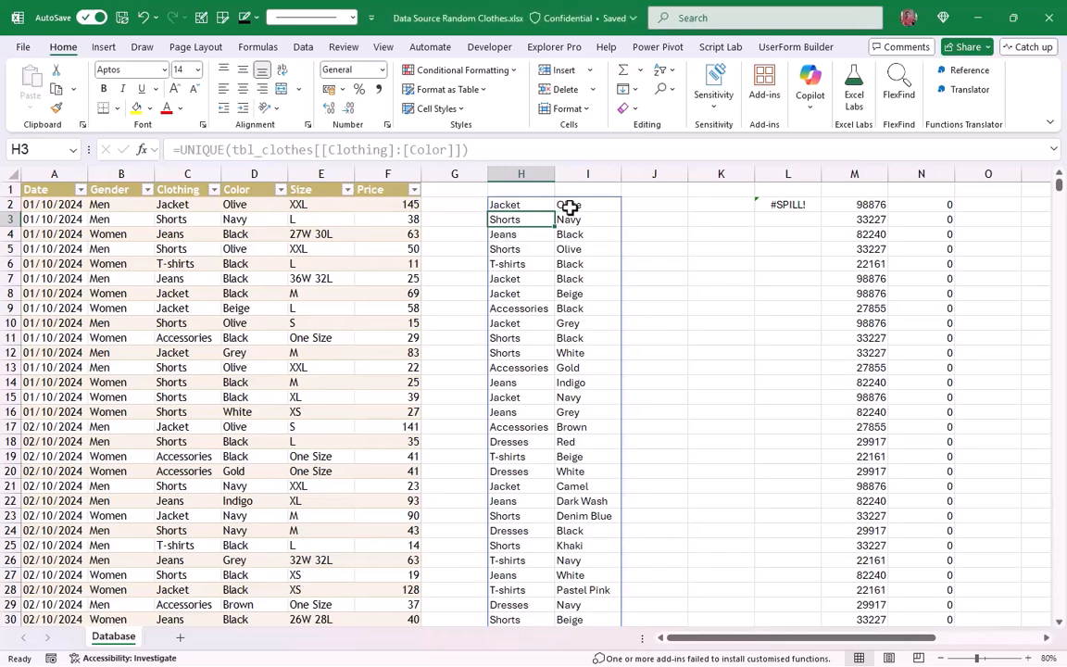
Step: Delete the COUNTIF formula in L2
{"action": "scroll", "coordinate": [555, 259], "scroll_direction": "down", "scroll_amount": 5}
{"action": "scroll", "coordinate": [590, 263], "scroll_direction": "up", "scroll_amount": 5}
{"action": "left_click", "coordinate": [781, 206]}
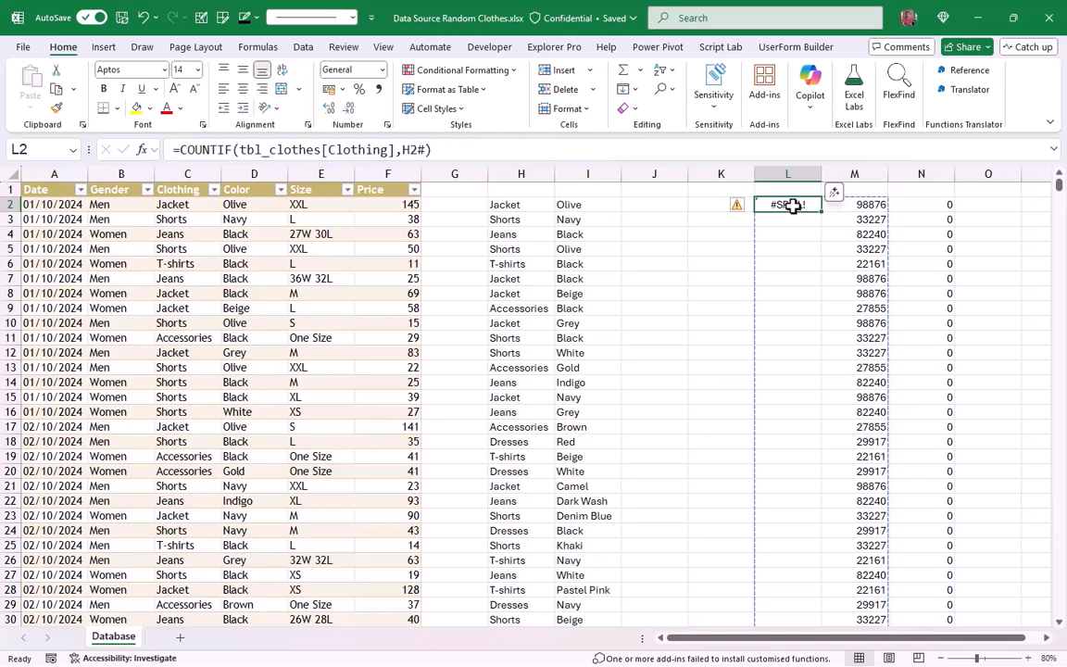
{"action": "key", "text": "Delete"}
Step: Enter =COUNTIFS(tbl_clothes[Clothing],H2,tbl_clothes[Color],I2) in J2 and fill it down alongside the clothing and color list
{"action": "left_click", "coordinate": [658, 204]}
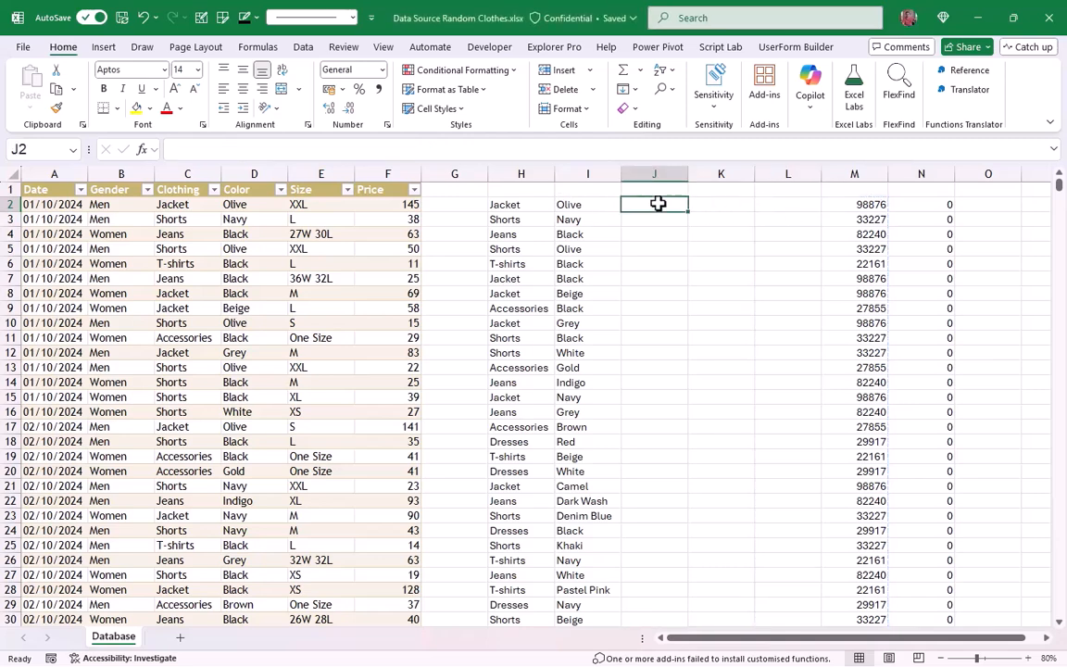
{"action": "type", "text": "=counti"}
{"action": "key", "text": "Down"}
{"action": "key", "text": "Tab"}
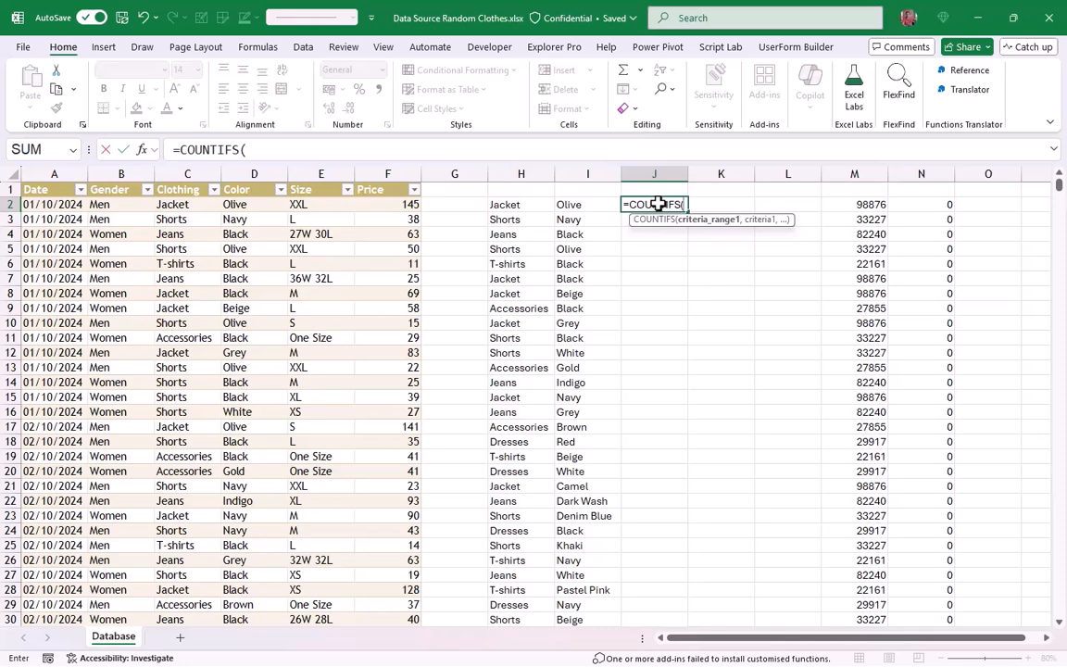
{"action": "left_click", "coordinate": [180, 182]}
{"action": "type", "text": ","}
{"action": "left_click", "coordinate": [507, 205]}
{"action": "type", "text": ","}
{"action": "left_click", "coordinate": [254, 182]}
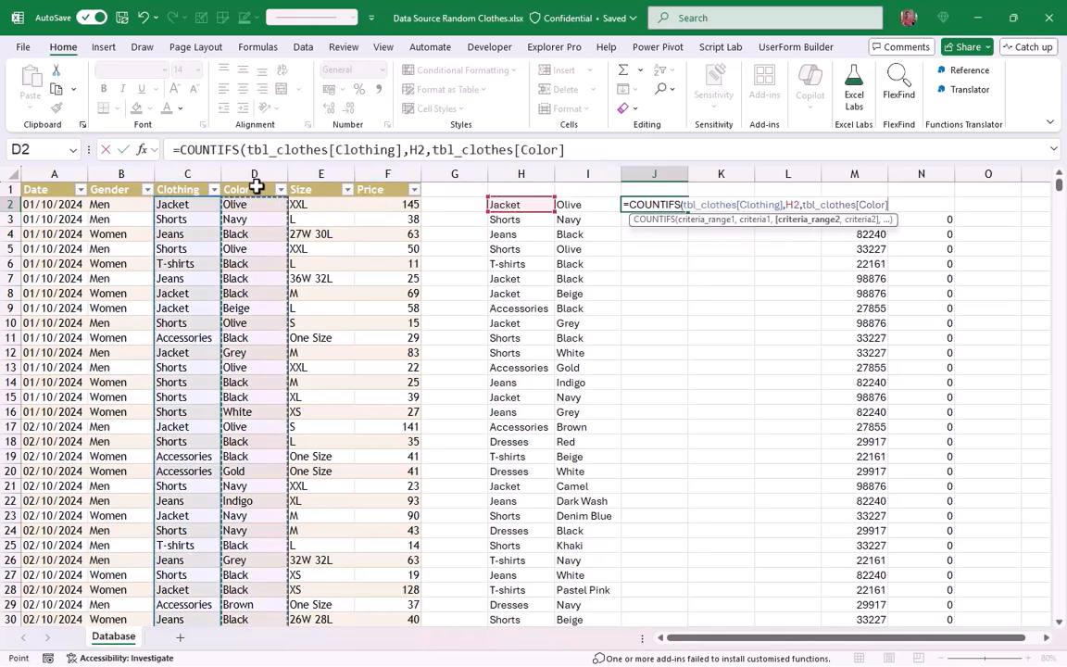
{"action": "type", "text": ","}
{"action": "left_click", "coordinate": [568, 204]}
{"action": "key", "text": "Return"}
{"action": "left_click", "coordinate": [679, 206]}
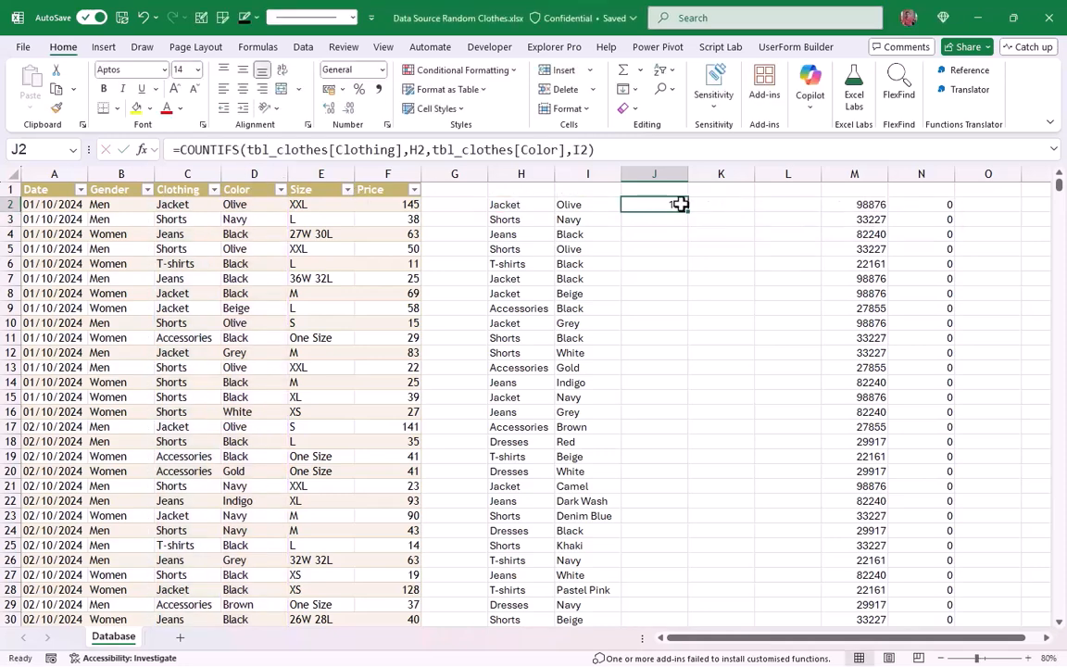
{"action": "double_click", "coordinate": [687, 212]}
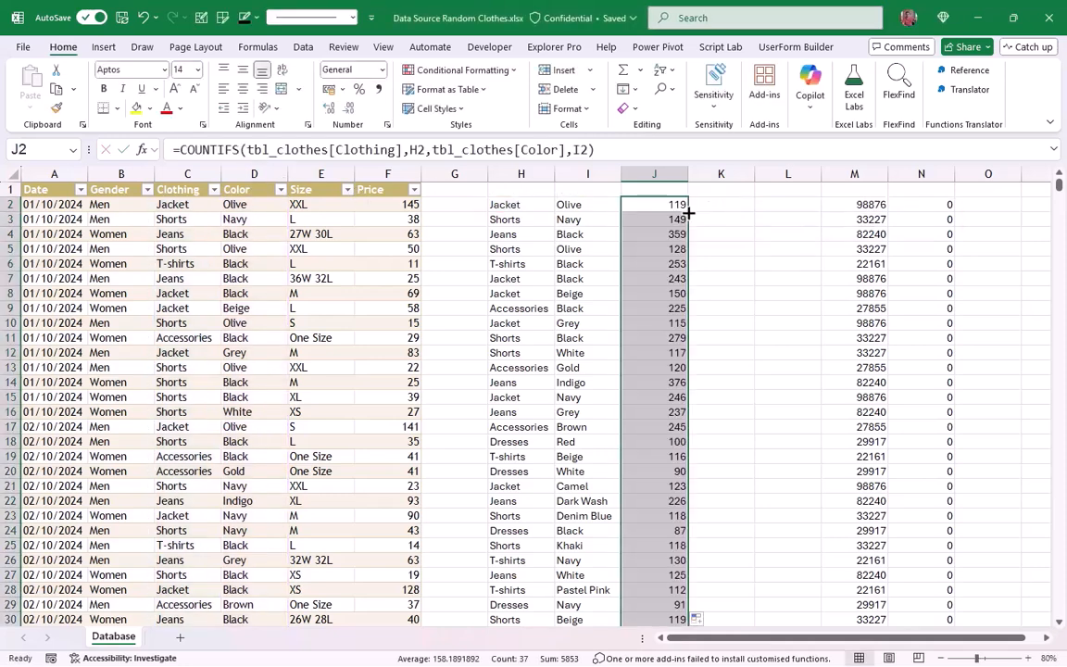
Step: Copy the text of the COUNTIFS formula from J2 into K2, keeping its cell references the same
{"action": "left_click", "coordinate": [598, 149]}
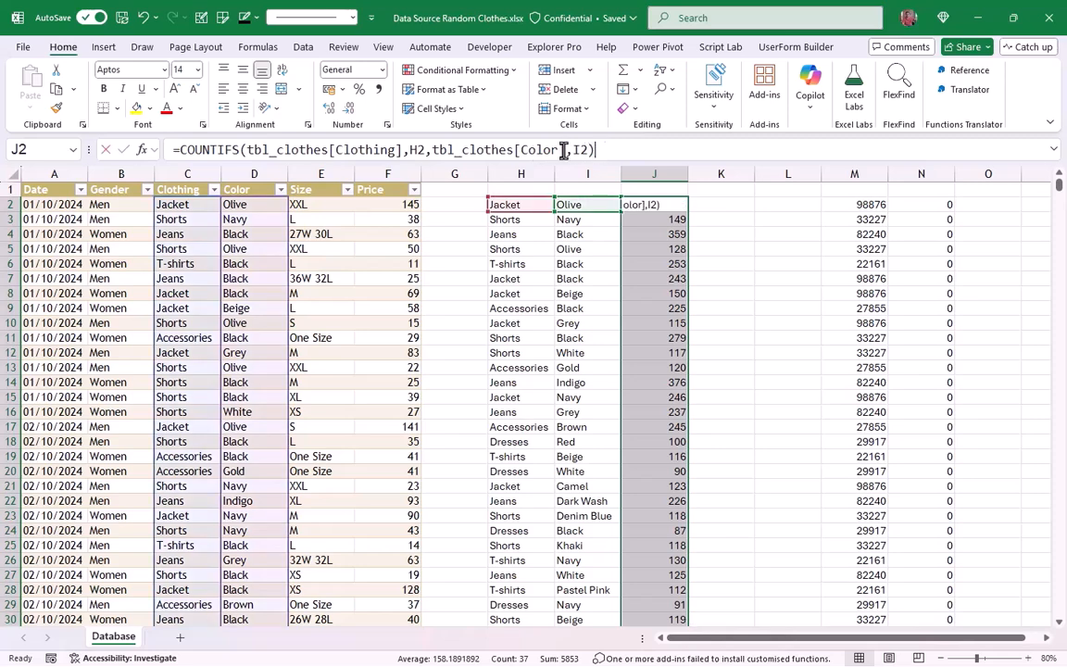
{"action": "left_click_drag", "start_coordinate": [598, 149], "coordinate": [172, 149]}
{"action": "key", "text": "ctrl+c"}
{"action": "key", "text": "Escape"}
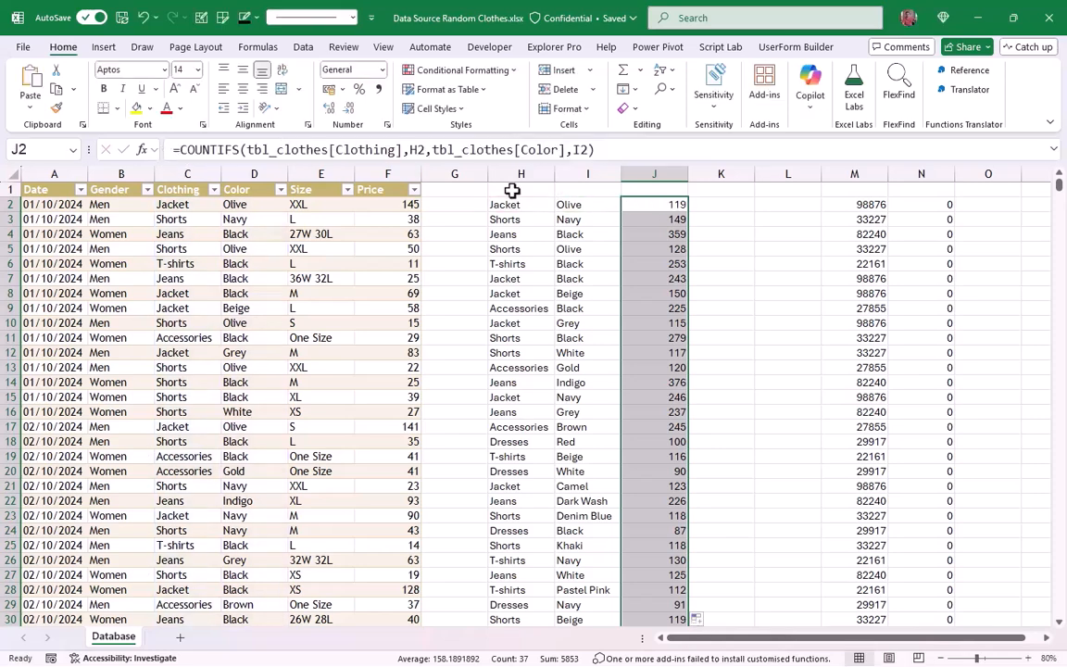
{"action": "left_click", "coordinate": [706, 201]}
{"action": "left_click", "coordinate": [538, 153]}
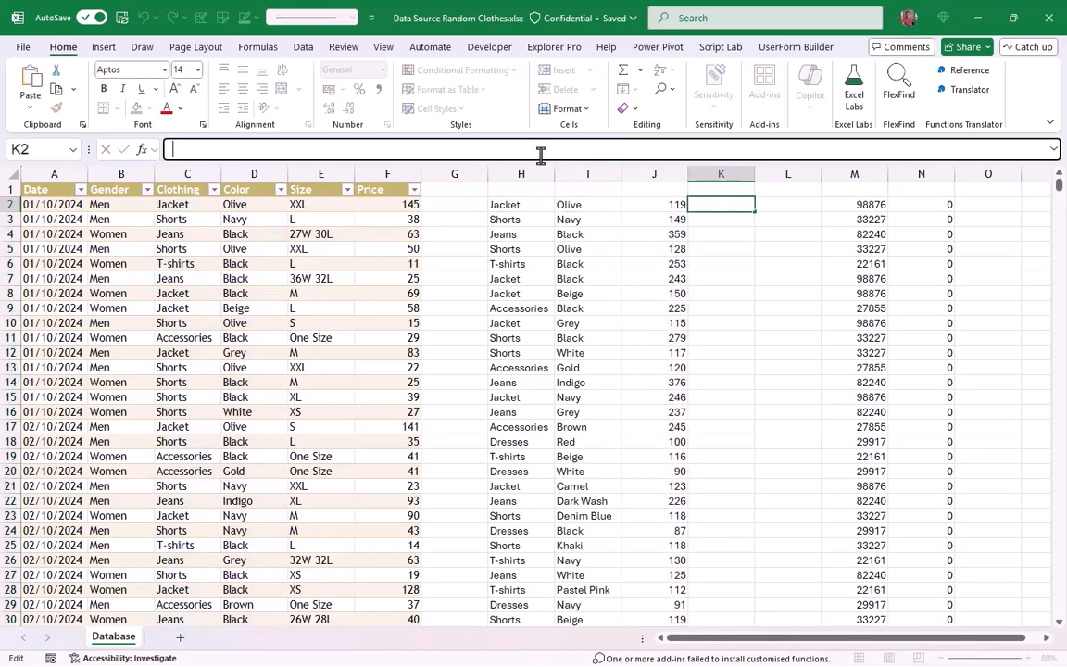
{"action": "key", "text": "ctrl+v"}
Step: Change the copied formula in K2 to =SUMIFS(tbl_clothes[Price],tbl_clothes[Clothing],H2,tbl_clothes[Color],I2) and fill it down alongside the list
{"action": "left_click_drag", "start_coordinate": [213, 149], "coordinate": [198, 151]}
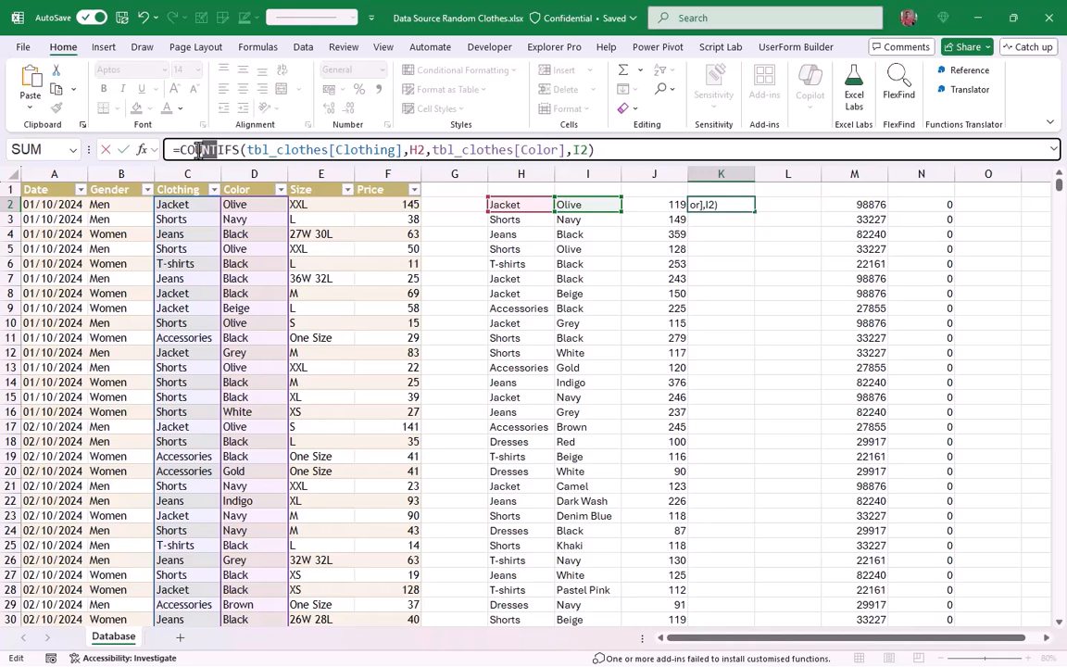
{"action": "type", "text": "SUM"}
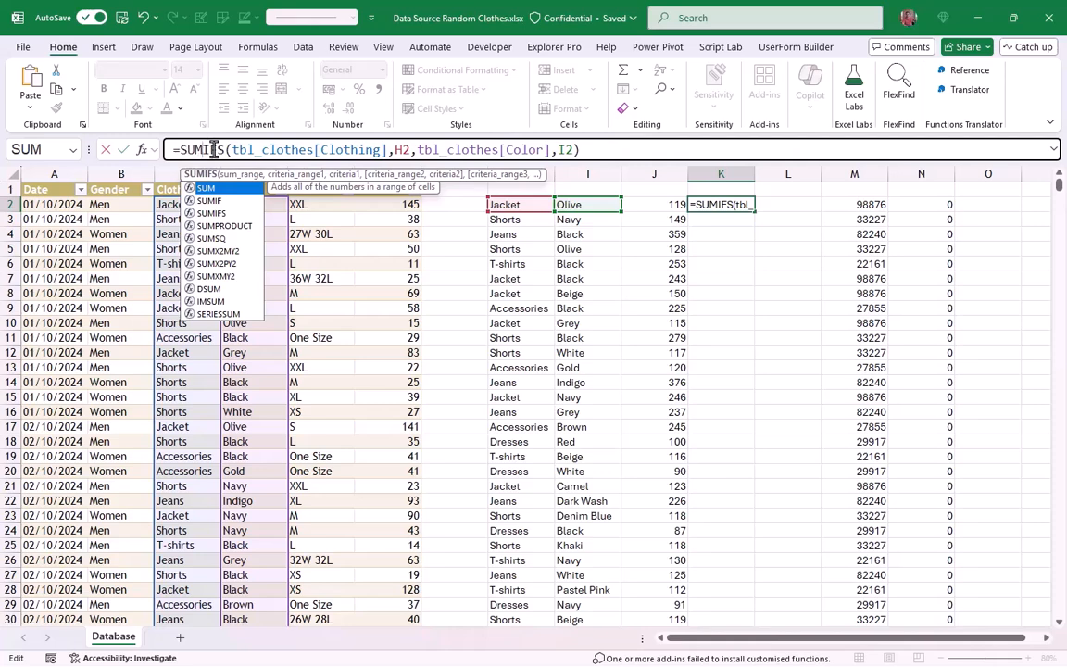
{"action": "left_click", "coordinate": [231, 151]}
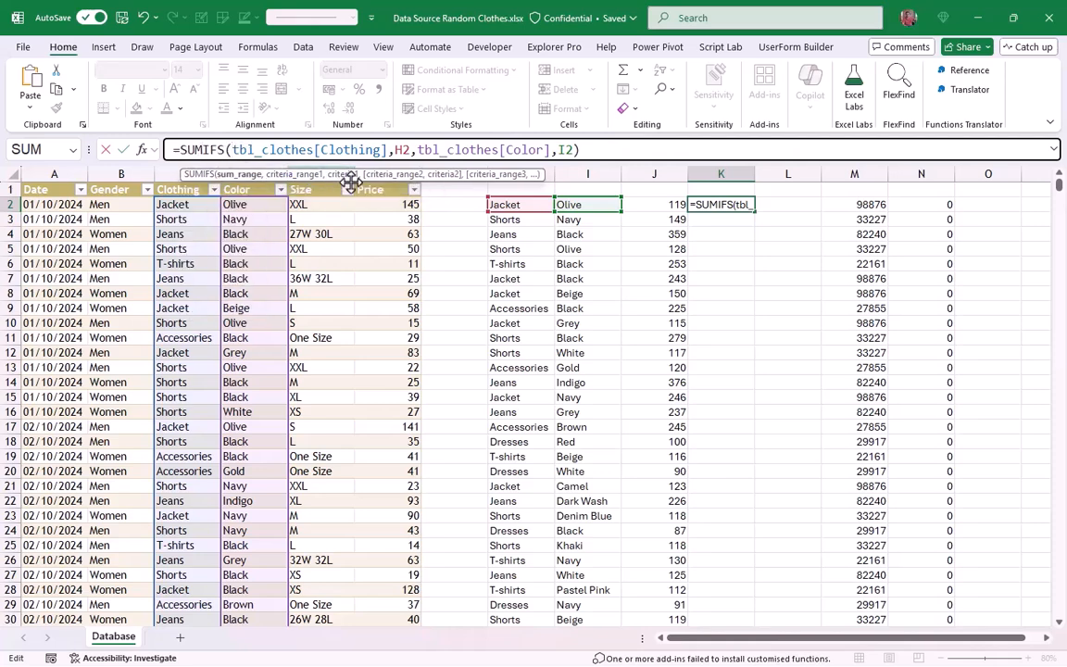
{"action": "type", "text": ","}
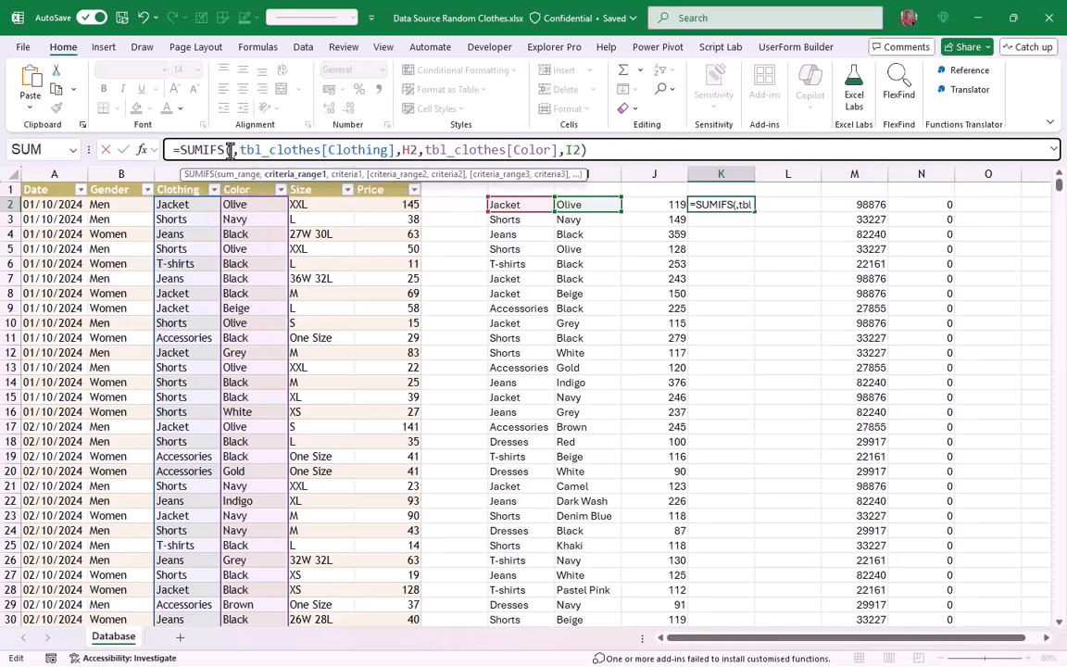
{"action": "left_click", "coordinate": [383, 186]}
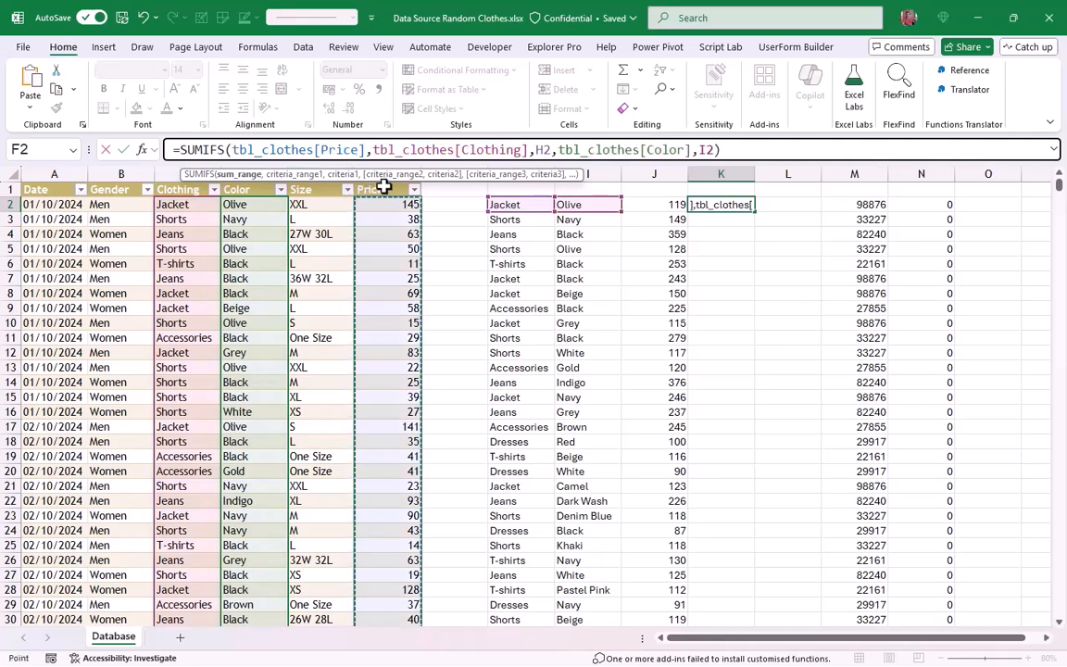
{"action": "key", "text": "Return"}
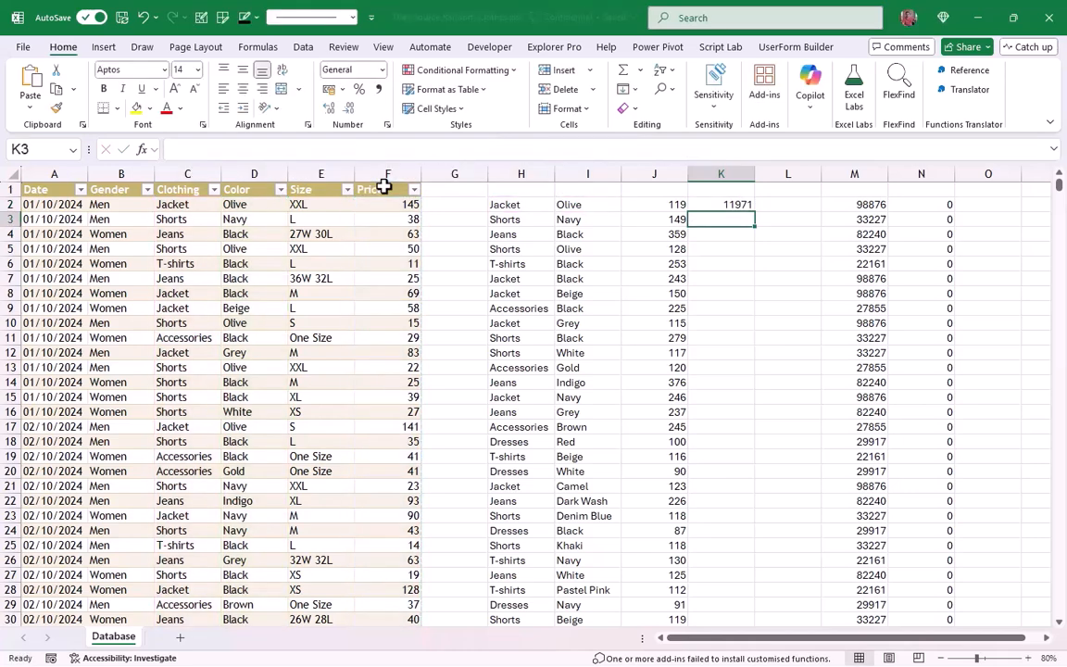
{"action": "left_click", "coordinate": [746, 205]}
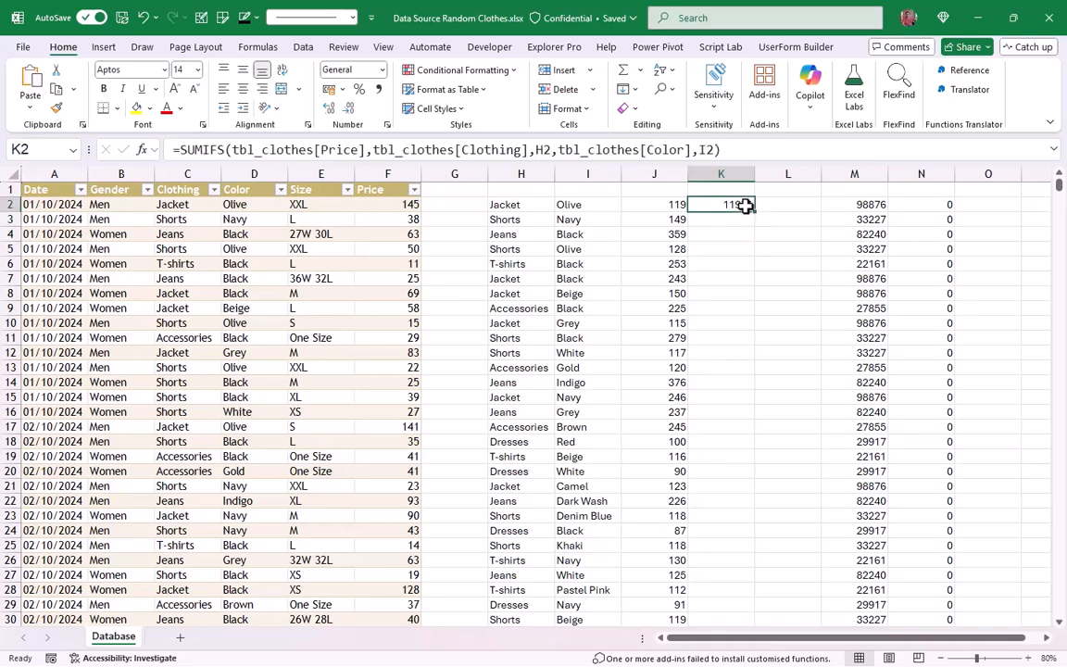
{"action": "double_click", "coordinate": [754, 212]}
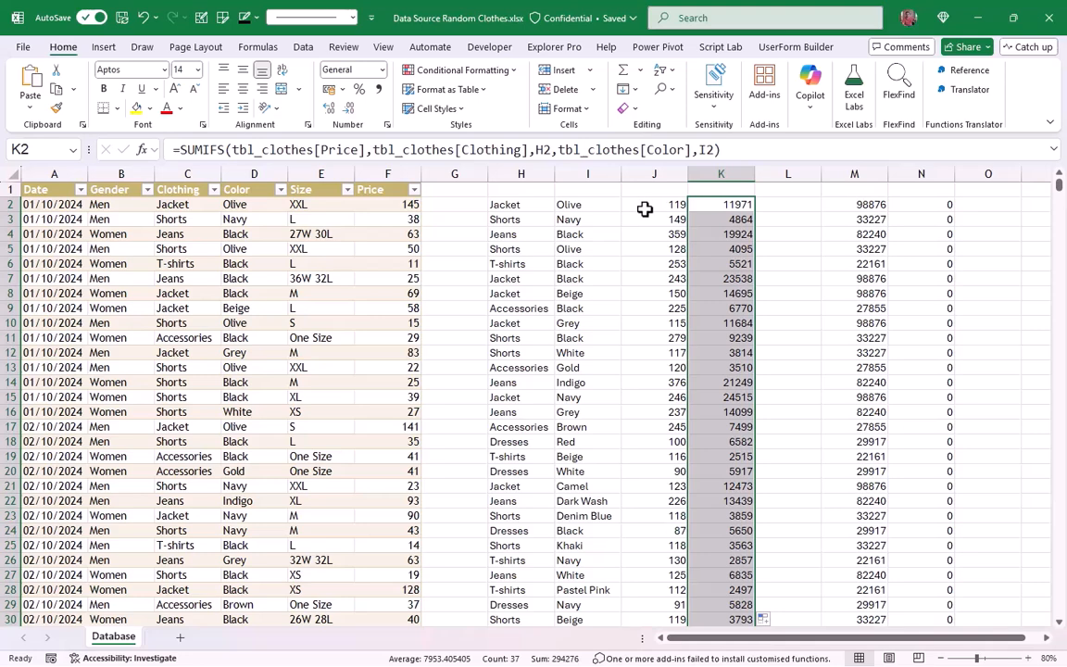
Step: Delete the old SUMIF formula in M2 and insert four blank columns after column G, shifting the summary to L:O
{"action": "left_click", "coordinate": [850, 204]}
{"action": "key", "text": "Delete"}
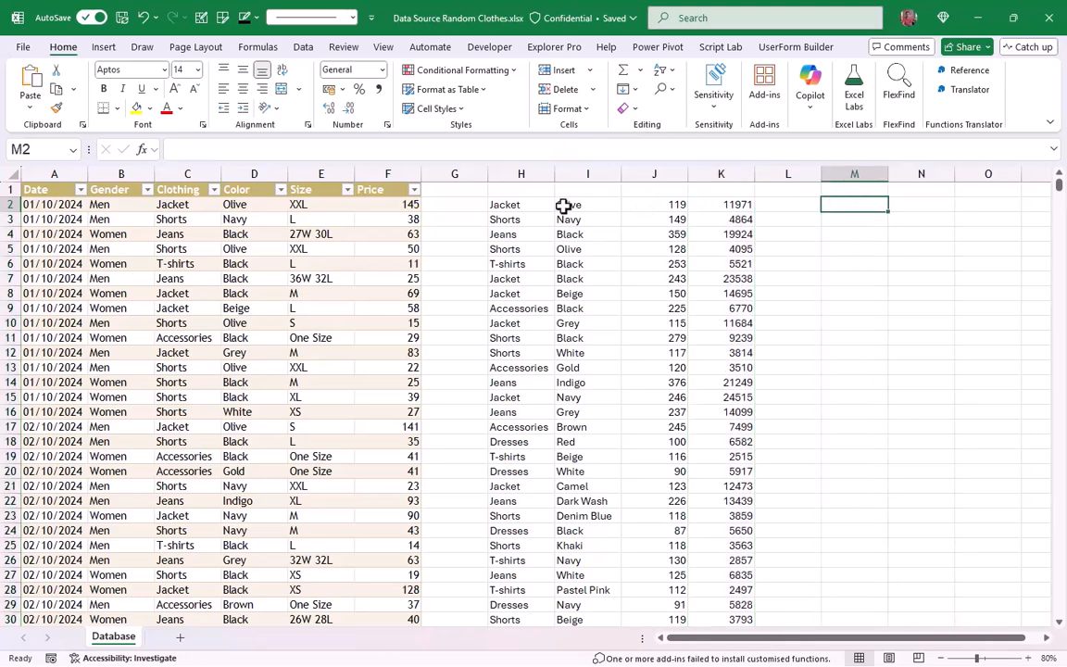
{"action": "left_click", "coordinate": [521, 200]}
{"action": "left_click", "coordinate": [476, 174]}
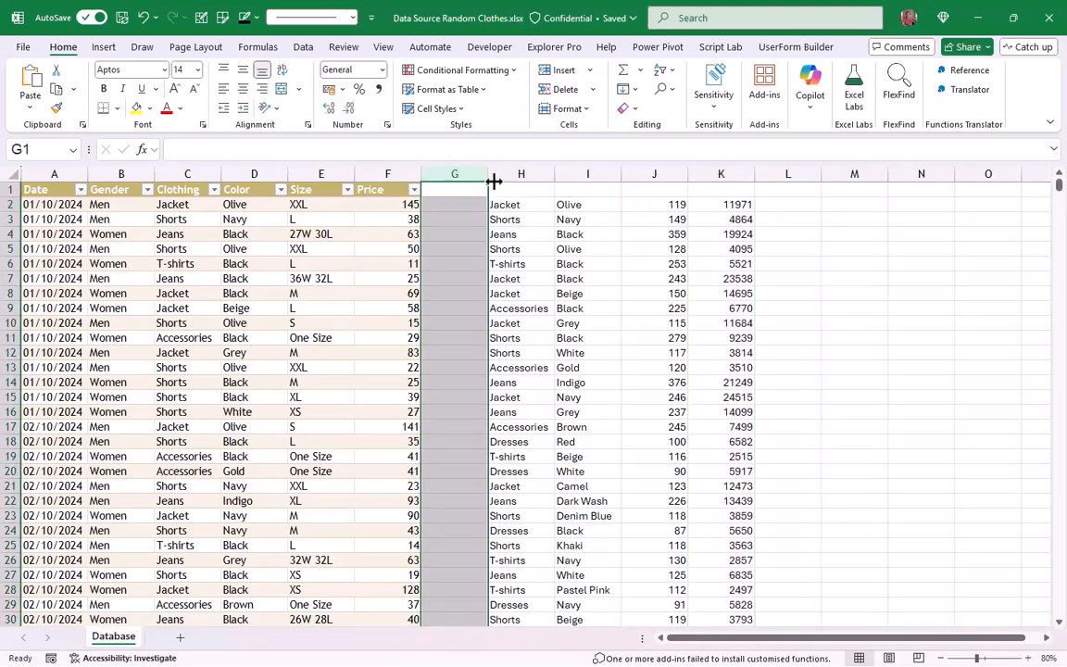
{"action": "left_click_drag", "start_coordinate": [491, 181], "coordinate": [753, 181]}
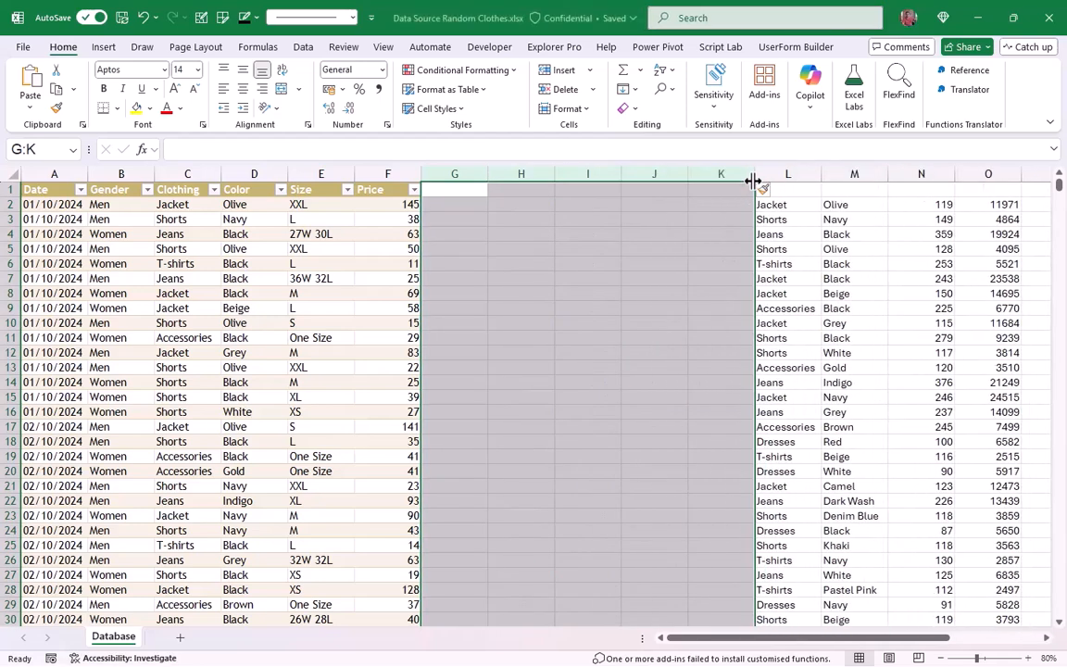
Step: Enter =GROUPBY(tbl_clothes[Clothing],tbl_clothes[Price],COUNT) in H2
{"action": "left_click", "coordinate": [498, 209]}
{"action": "type", "text": "=grou"}
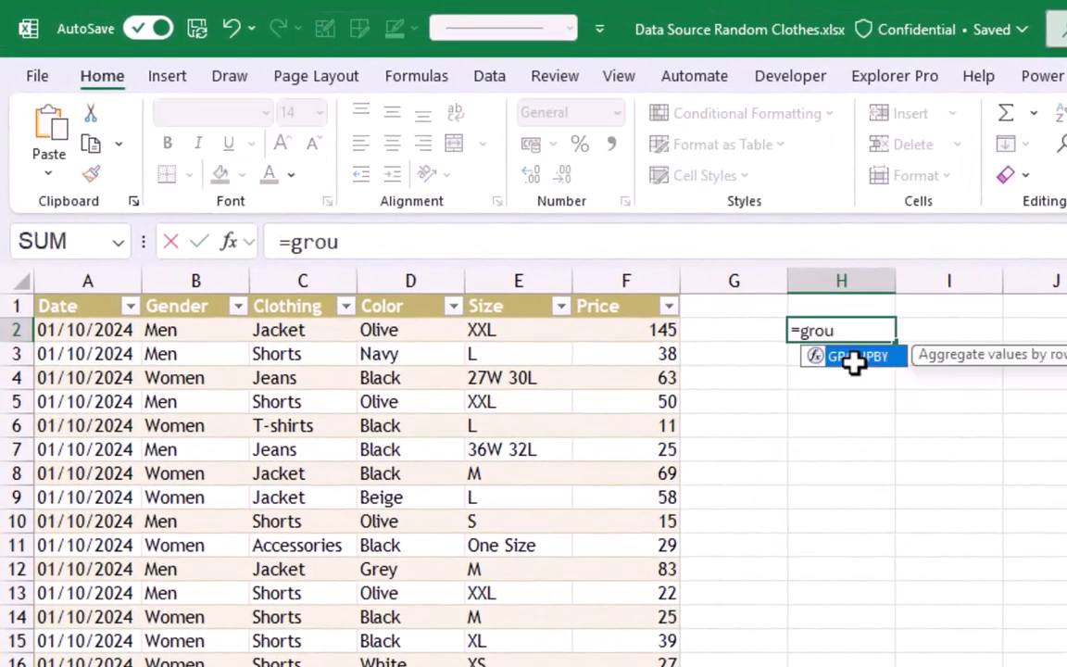
{"action": "key", "text": "Tab"}
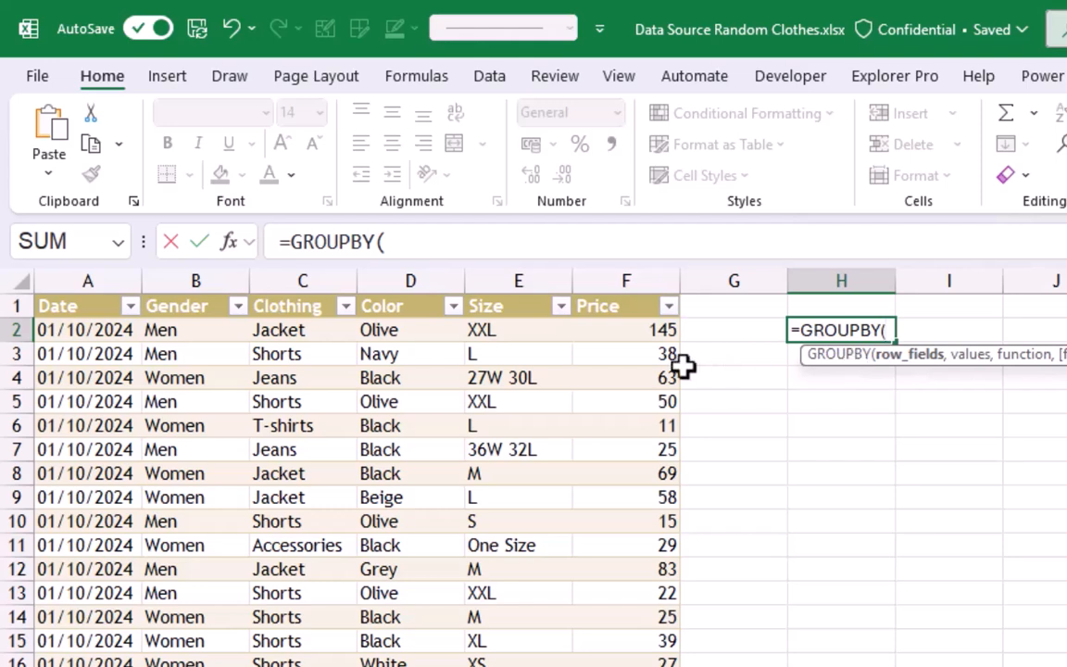
{"action": "left_click", "coordinate": [295, 289]}
{"action": "type", "text": ","}
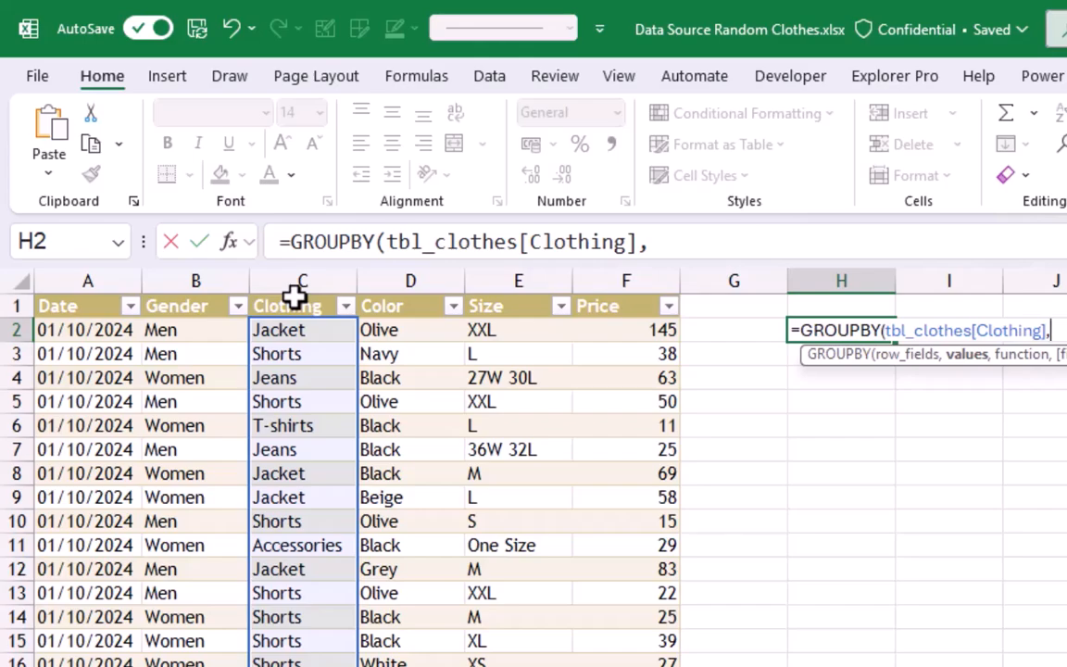
{"action": "left_click", "coordinate": [614, 289]}
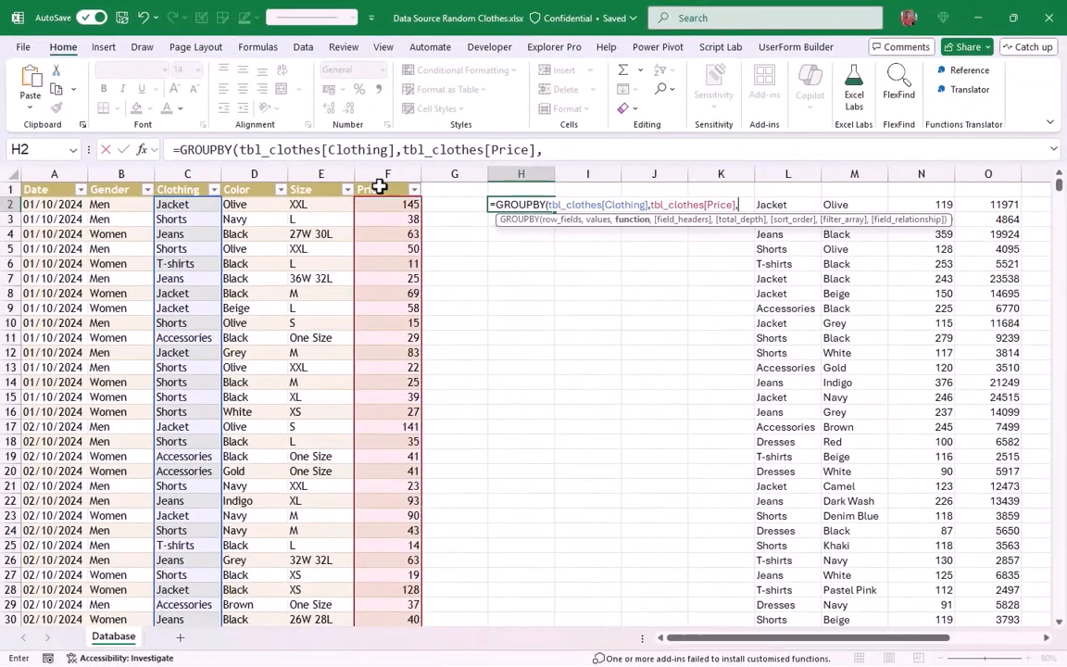
{"action": "type", "text": ","}
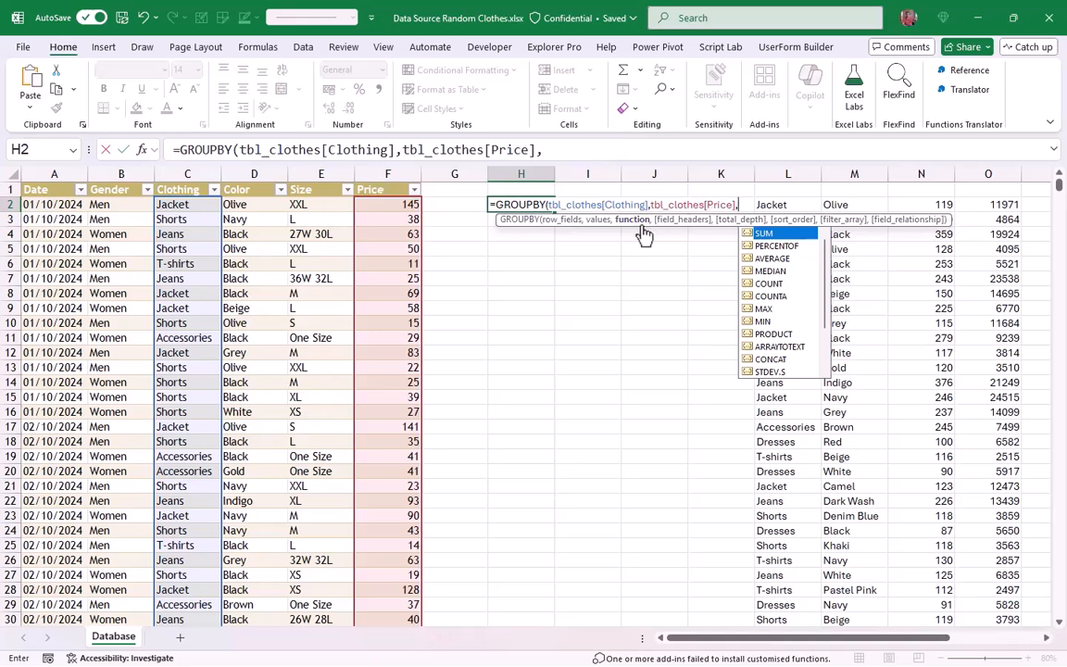
{"action": "double_click", "coordinate": [768, 283]}
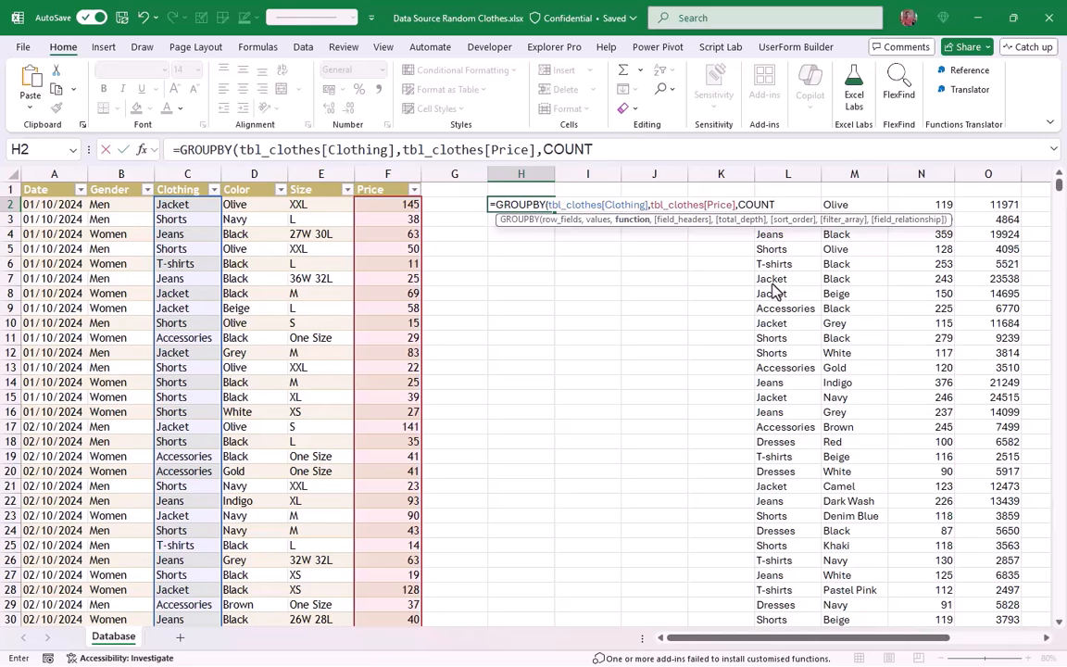
{"action": "key", "text": "Return"}
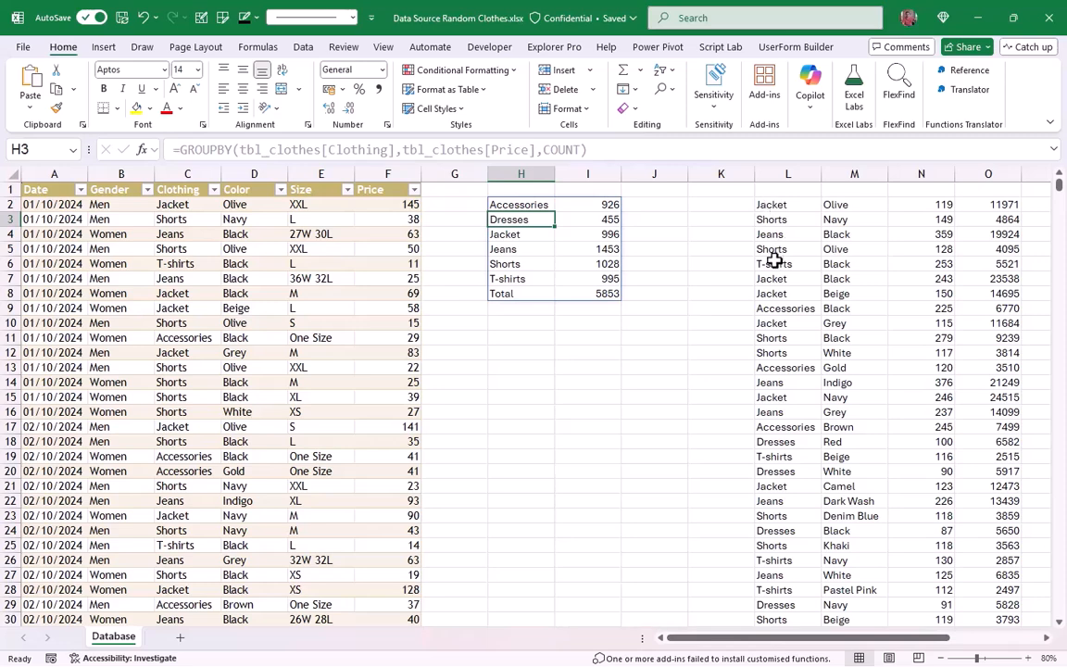
Step: Extend the row fields of the GROUPBY formula in H2 to tbl_clothes[[Clothing]:[Color]] and review the resulting list
{"action": "left_click", "coordinate": [512, 207]}
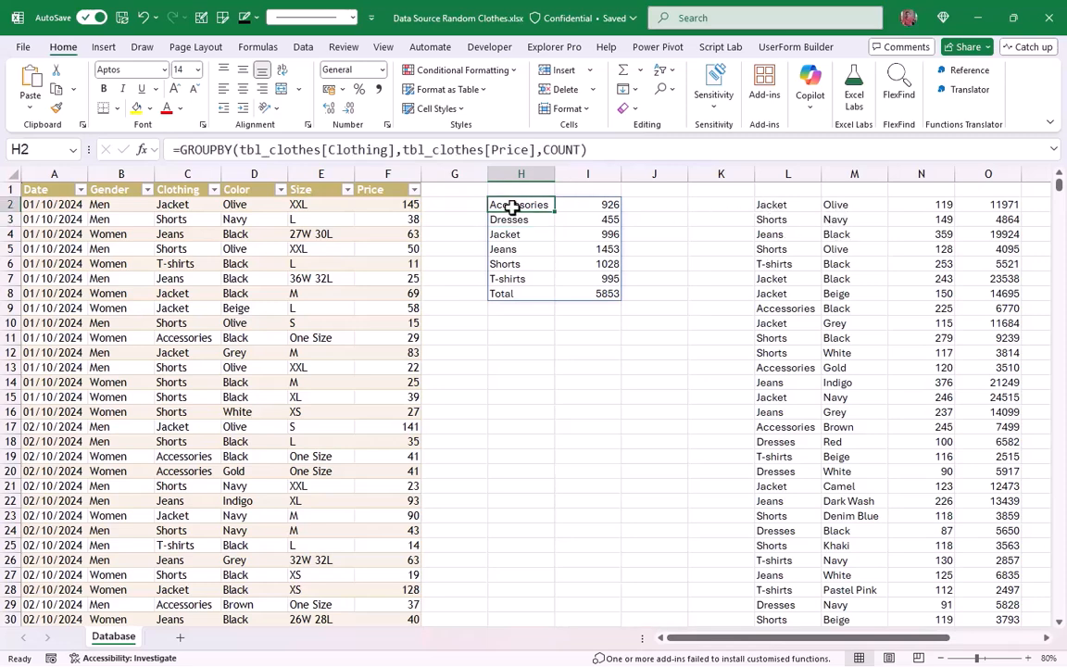
{"action": "left_click_drag", "start_coordinate": [326, 149], "coordinate": [239, 149]}
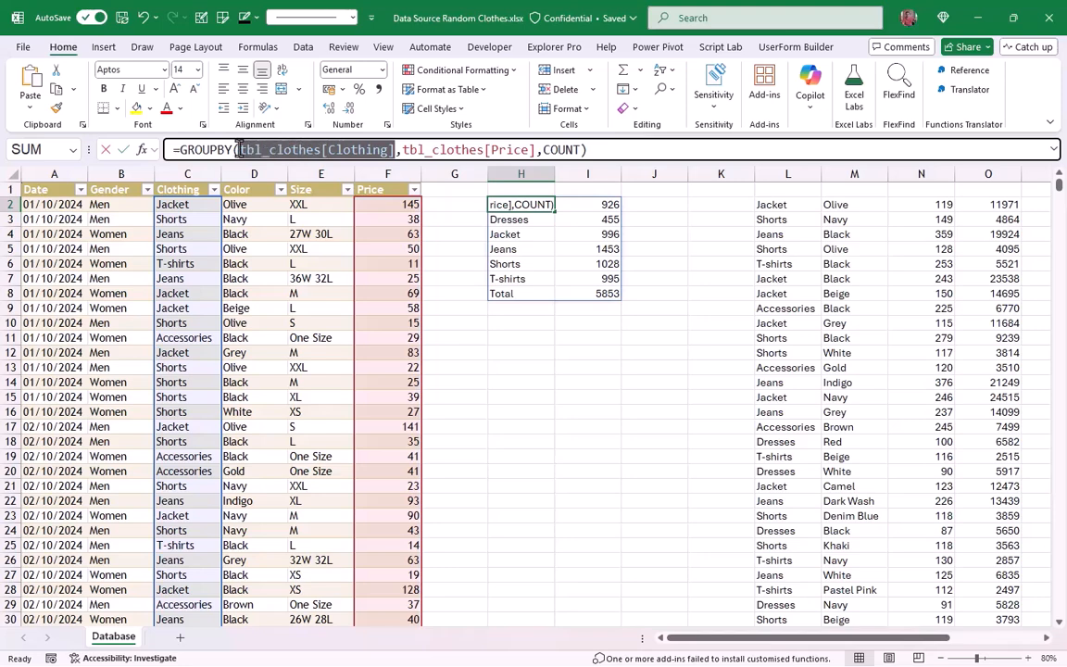
{"action": "left_click_drag", "start_coordinate": [184, 181], "coordinate": [241, 189]}
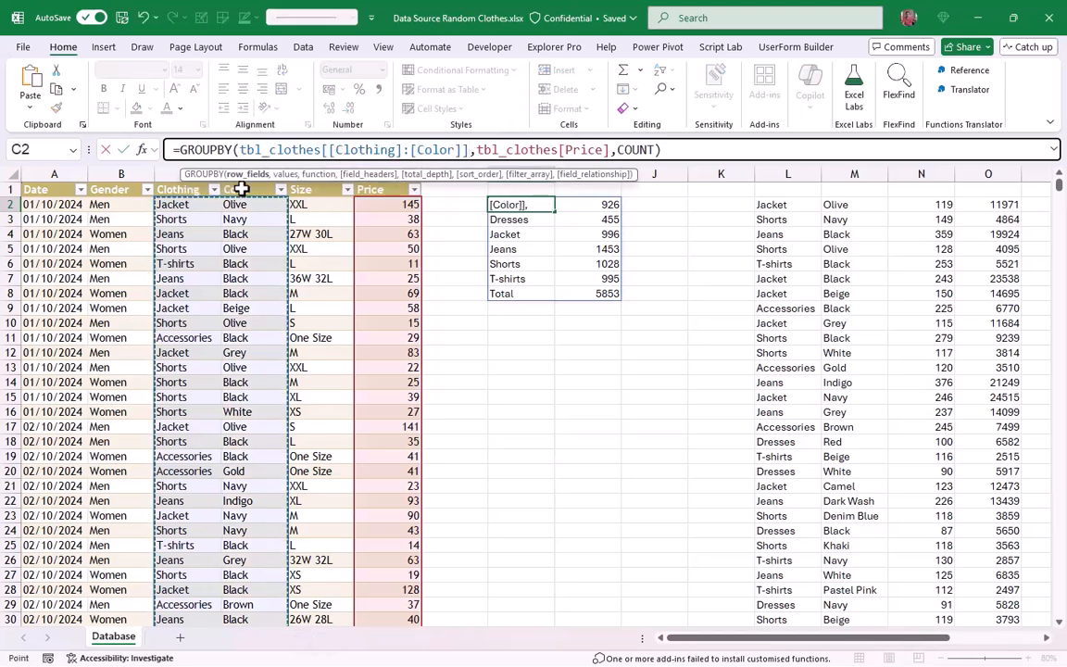
{"action": "key", "text": "Return"}
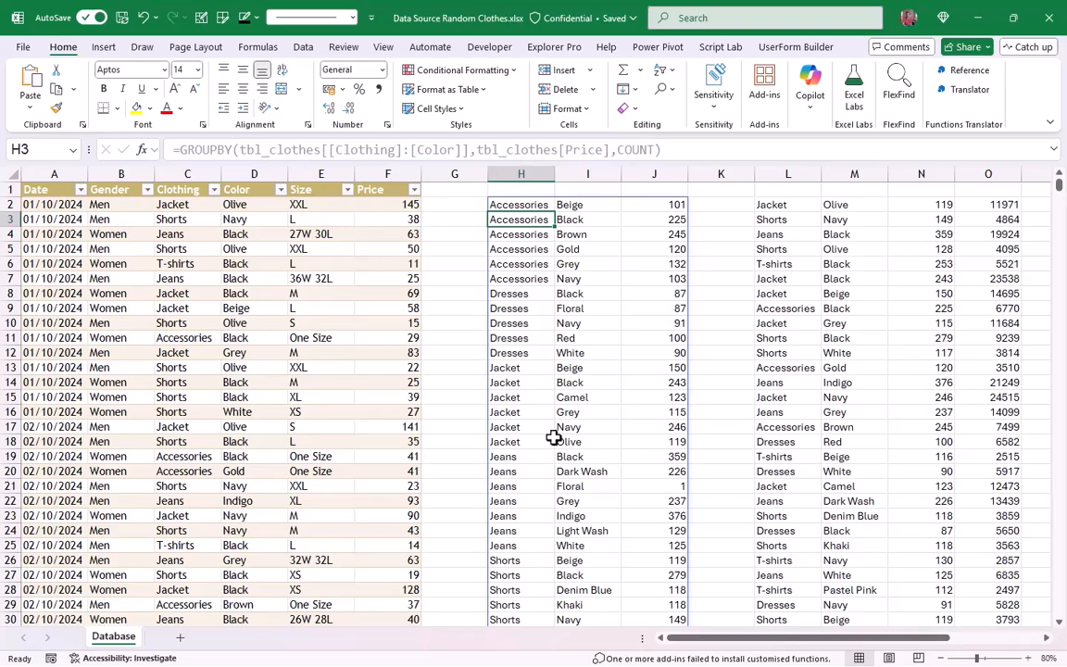
{"action": "scroll", "coordinate": [553, 438], "scroll_direction": "down", "scroll_amount": 3}
{"action": "scroll", "coordinate": [553, 438], "scroll_direction": "up", "scroll_amount": 1}
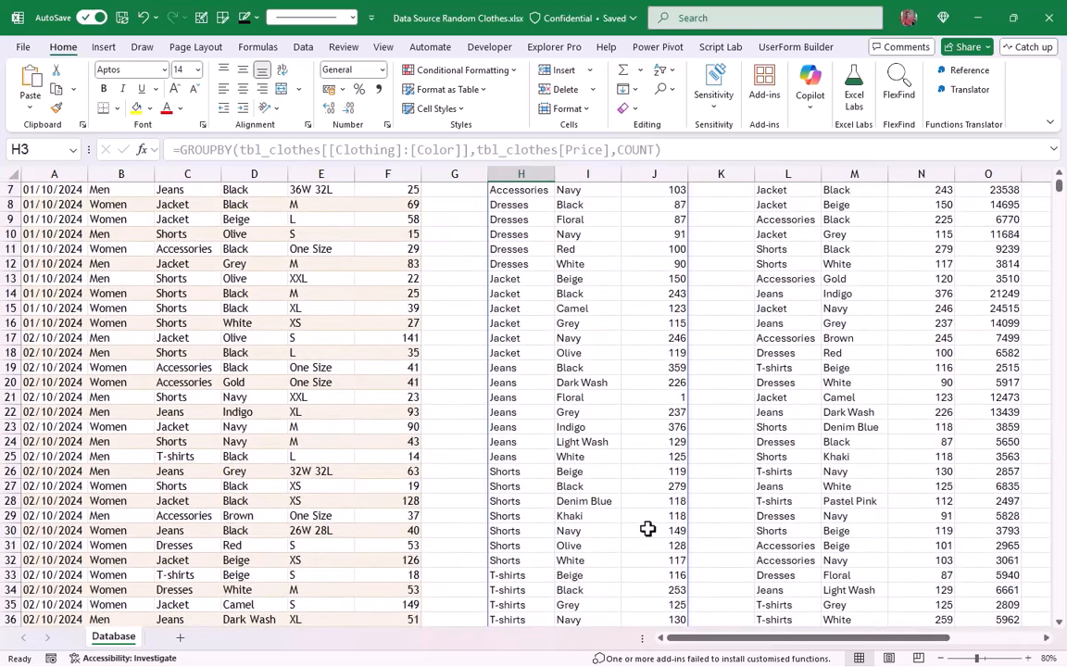
{"action": "scroll", "coordinate": [649, 524], "scroll_direction": "up", "scroll_amount": 2}
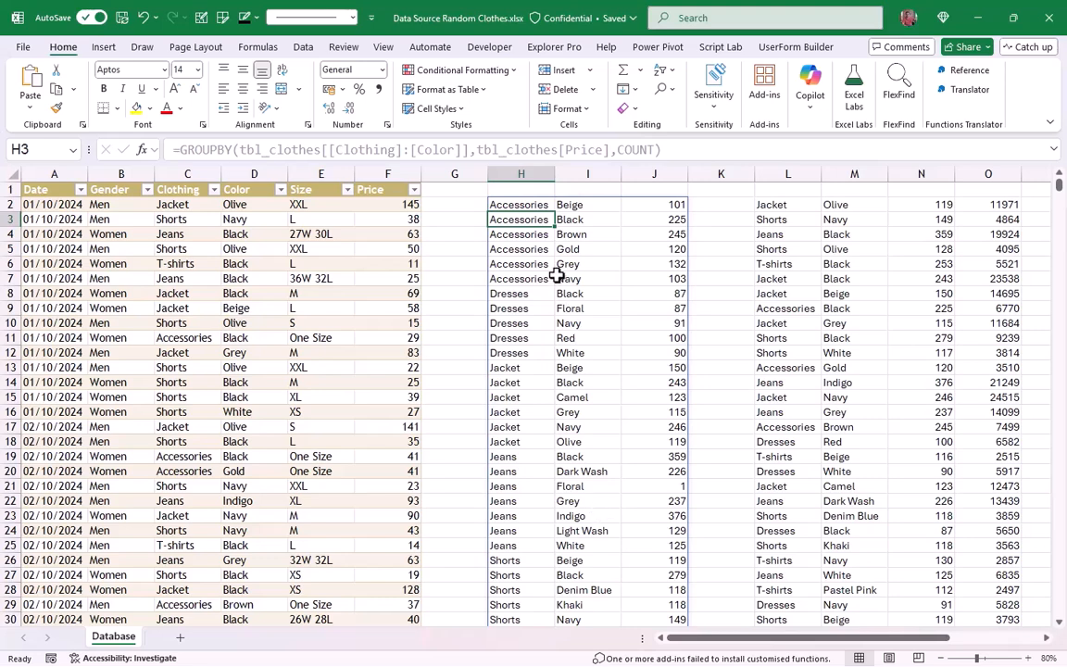
Step: Replace COUNT with SUM as the function of the GROUPBY formula in H2
{"action": "left_click", "coordinate": [528, 206]}
{"action": "left_click_drag", "start_coordinate": [654, 149], "coordinate": [632, 149]}
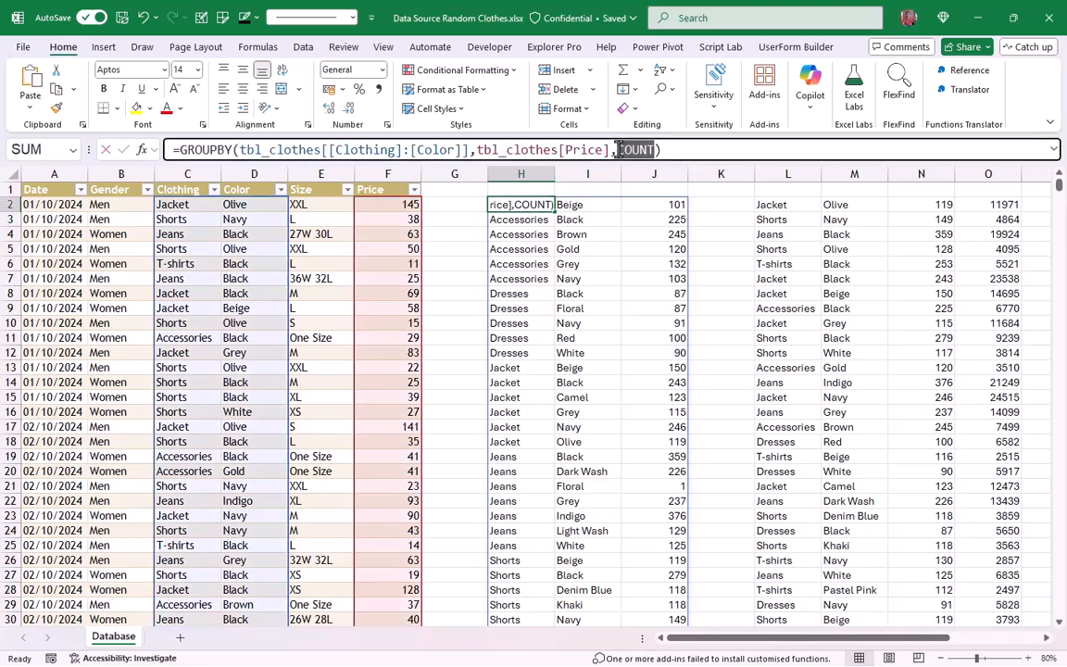
{"action": "key", "text": "BackSpace"}
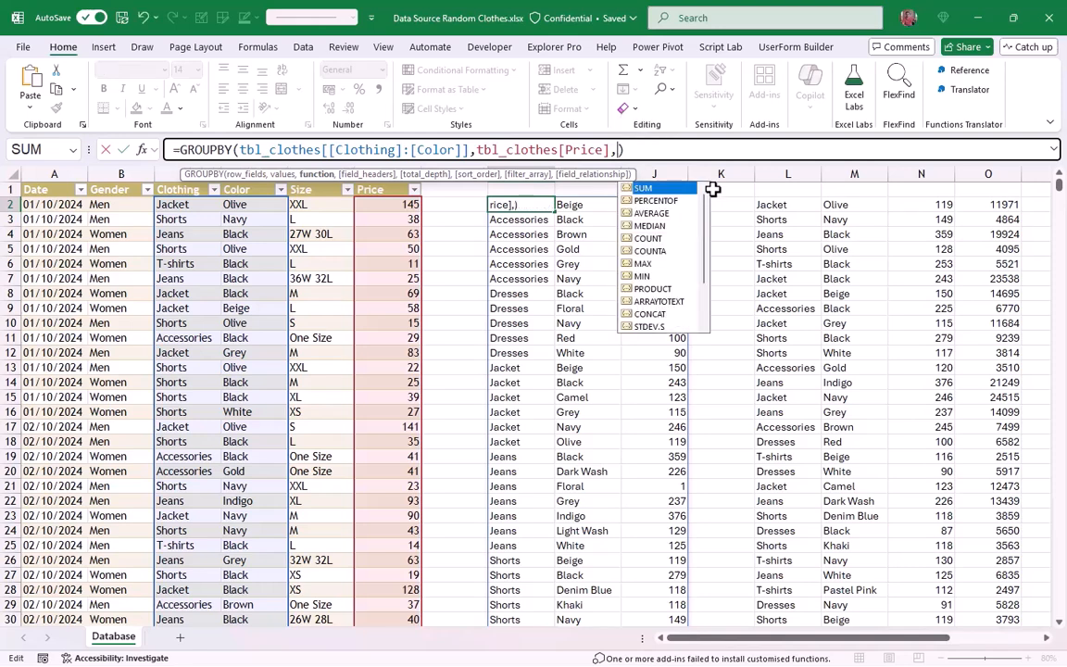
{"action": "type", "text": "sum"}
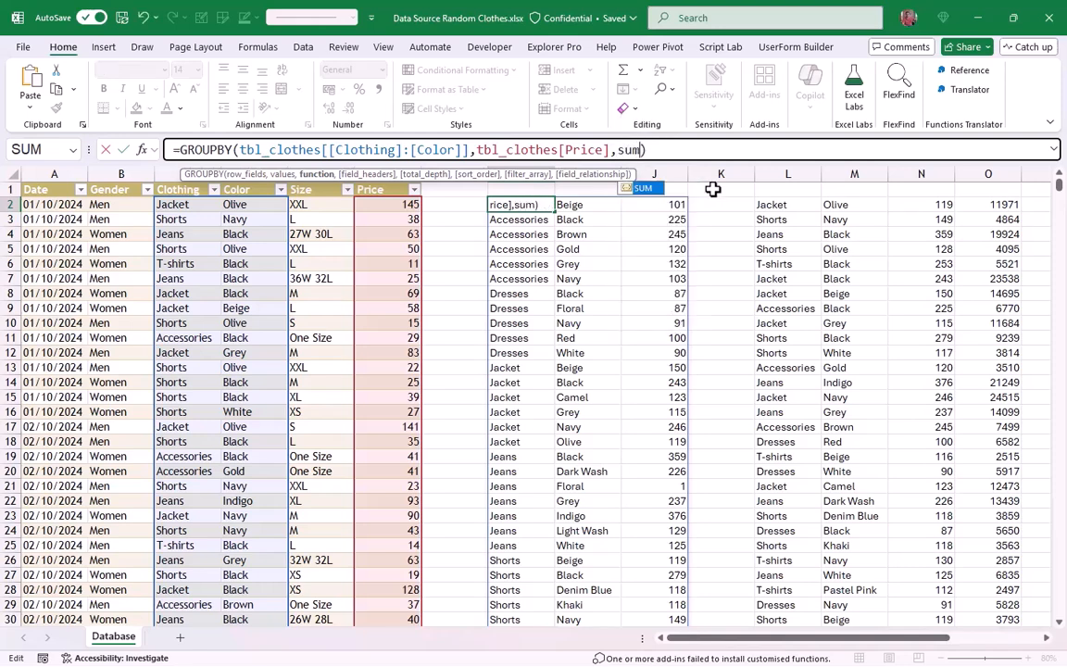
{"action": "key", "text": "Return"}
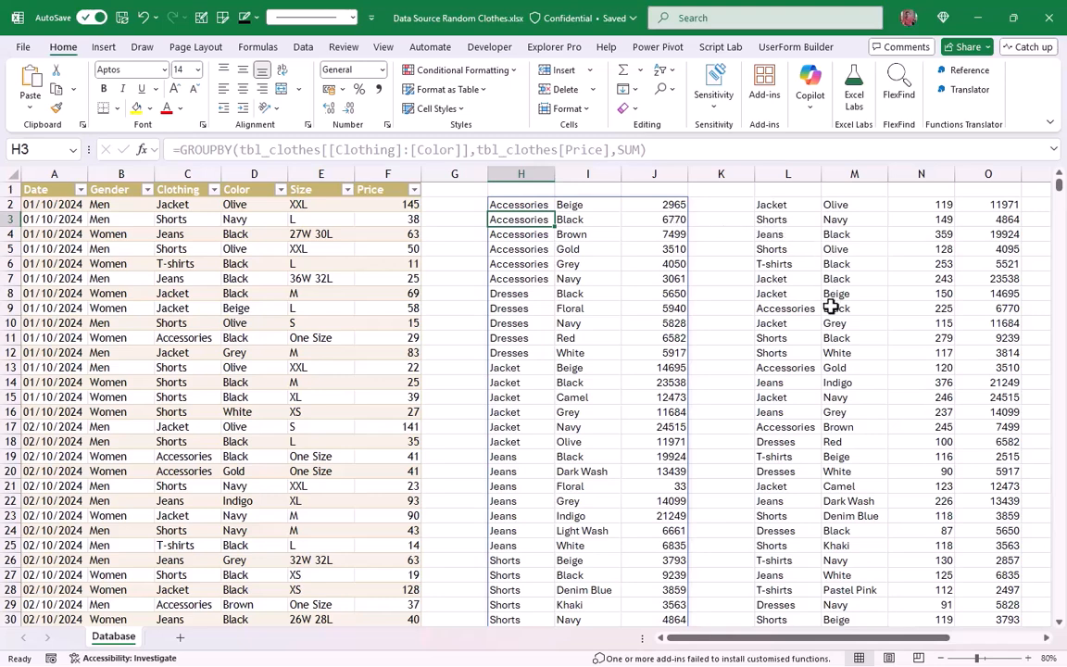
Step: Check the SUMIFS result for black accessories in O9 and change the color in D11 to White
{"action": "left_click_drag", "start_coordinate": [807, 313], "coordinate": [833, 309]}
{"action": "left_click", "coordinate": [1000, 309]}
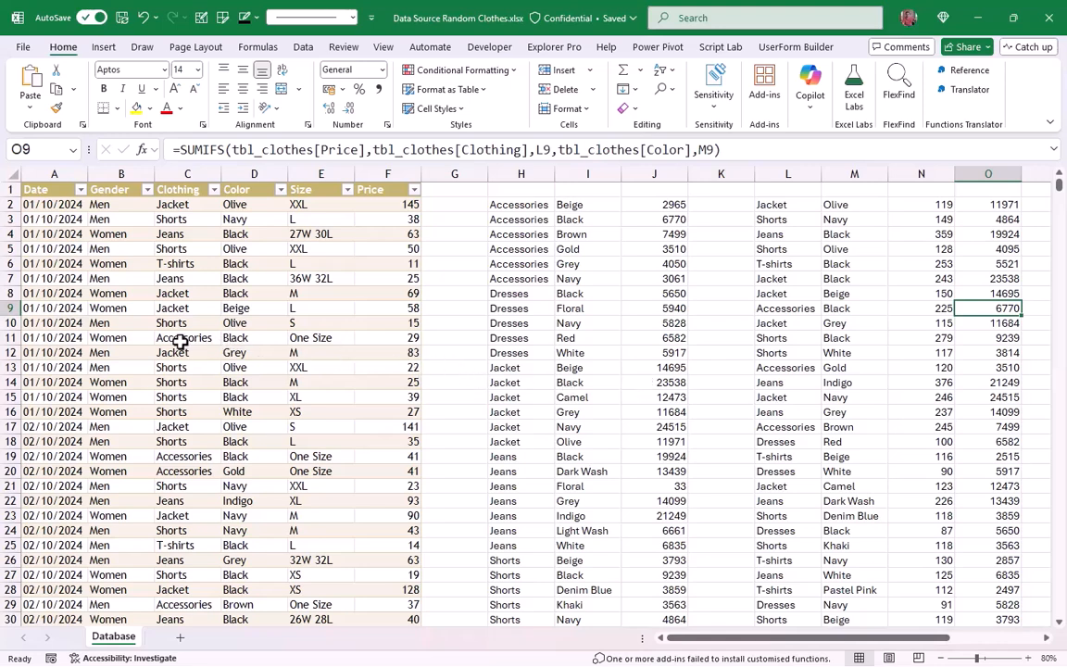
{"action": "left_click", "coordinate": [255, 339]}
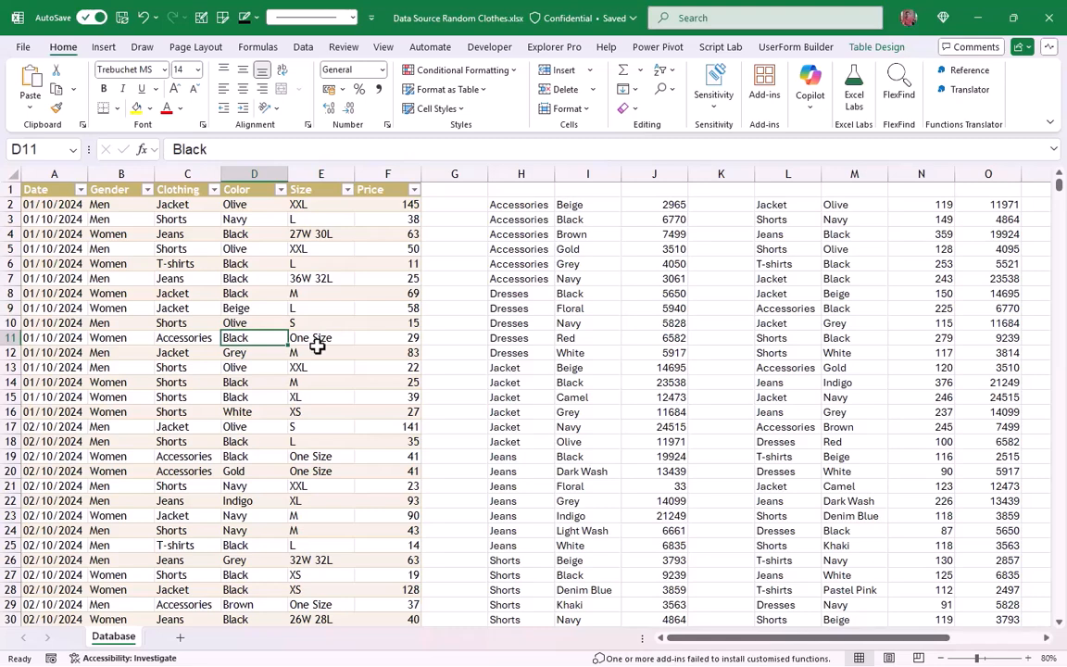
{"action": "type", "text": "W"}
{"action": "key", "text": "Return"}
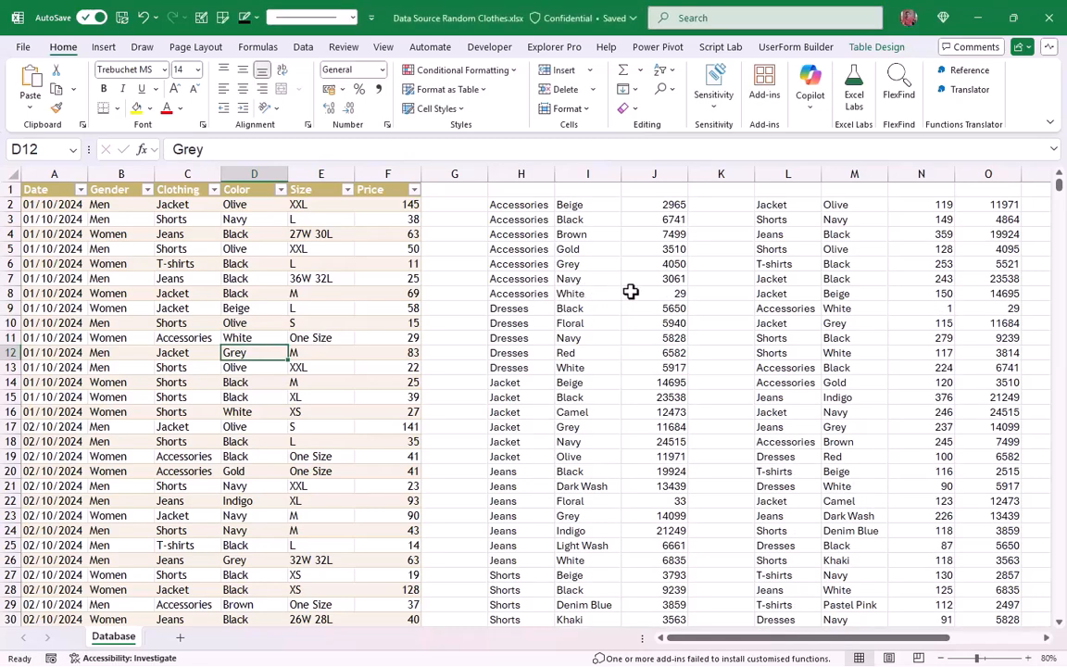
Step: Fill the COUNTIFS and SUMIFS formulas from N38:O38 down to row 39, beside the Jeans Floral entry
{"action": "scroll", "coordinate": [638, 301], "scroll_direction": "down", "scroll_amount": 4}
{"action": "scroll", "coordinate": [639, 308], "scroll_direction": "down", "scroll_amount": 2}
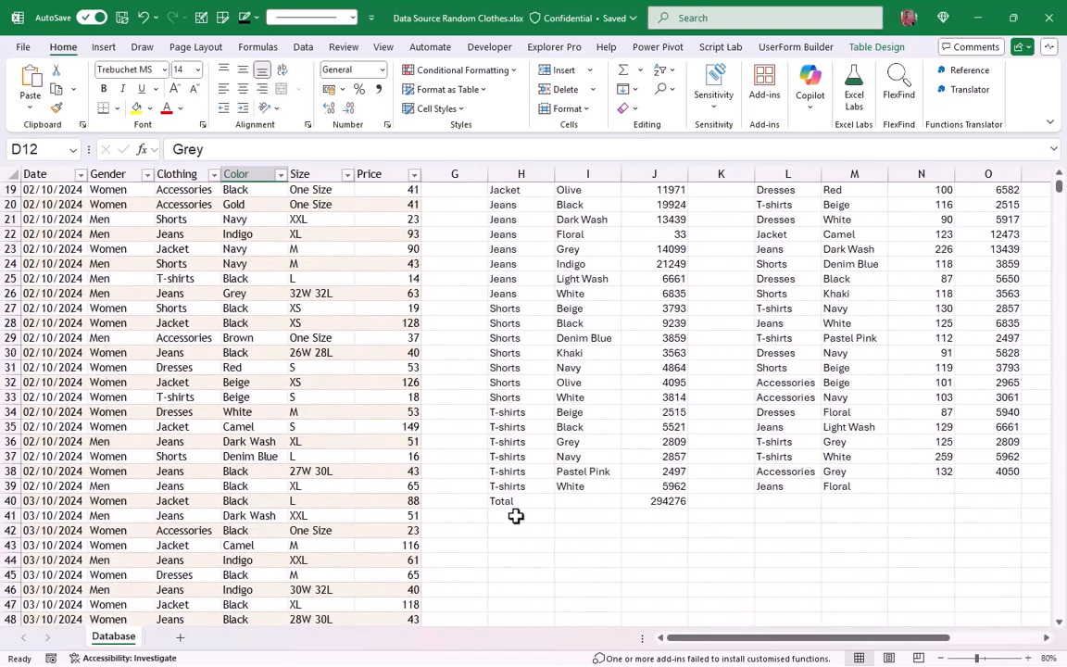
{"action": "scroll", "coordinate": [787, 473], "scroll_direction": "up", "scroll_amount": 1}
{"action": "left_click_drag", "start_coordinate": [930, 517], "coordinate": [1021, 535]}
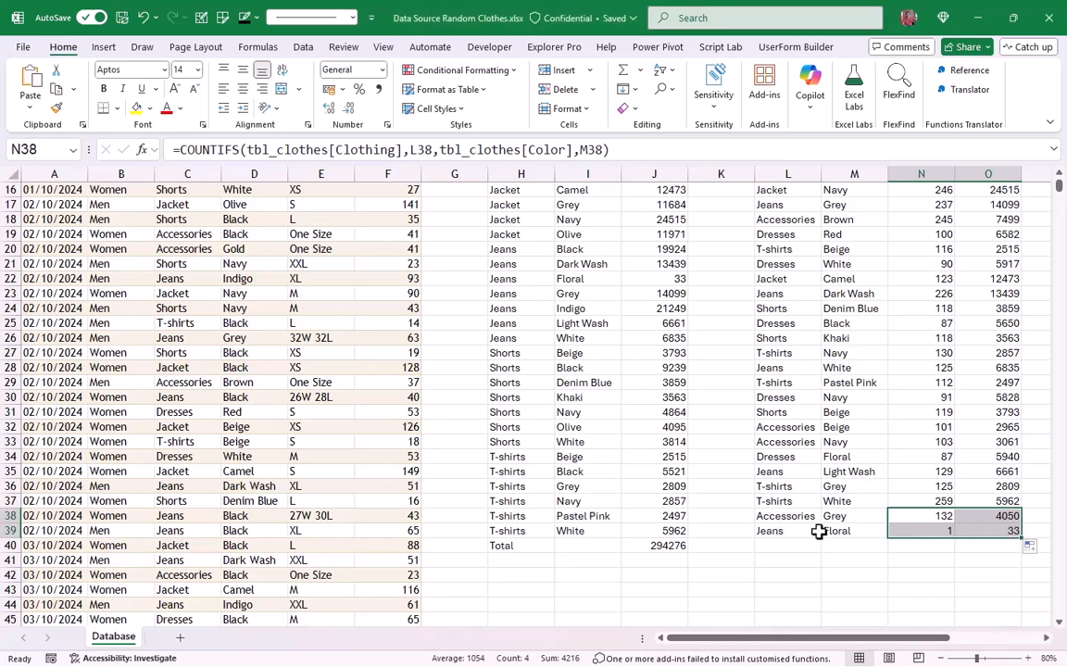
Step: Undo the formula fill into row 39 and the color change in D11
{"action": "scroll", "coordinate": [542, 409], "scroll_direction": "up", "scroll_amount": 5}
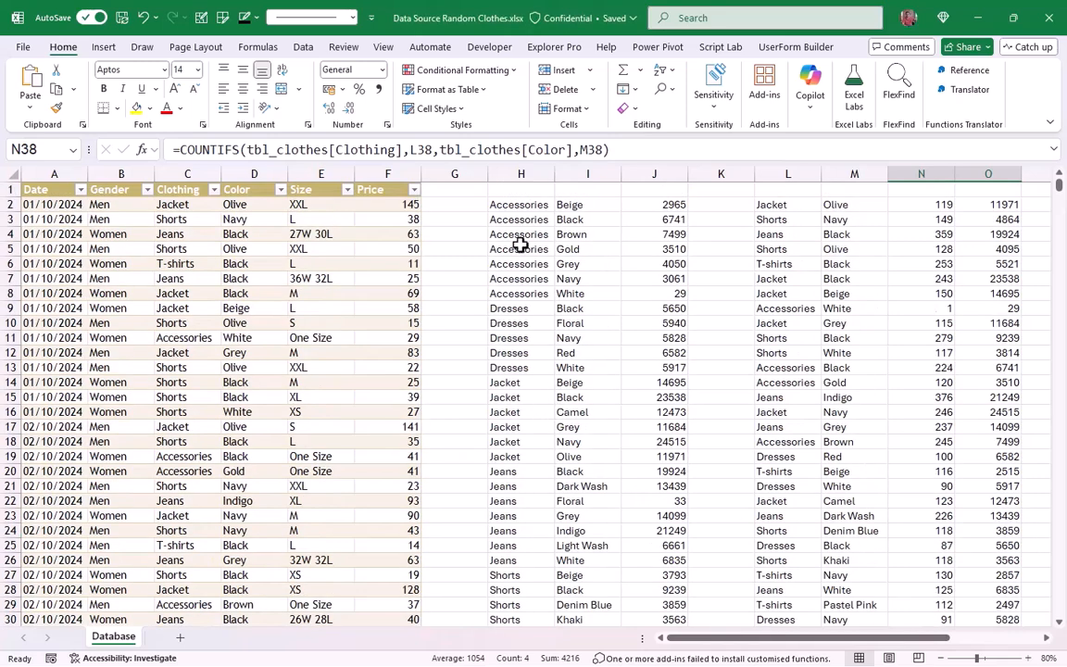
{"action": "key", "text": "ctrl+z"}
{"action": "key", "text": "ctrl+z"}
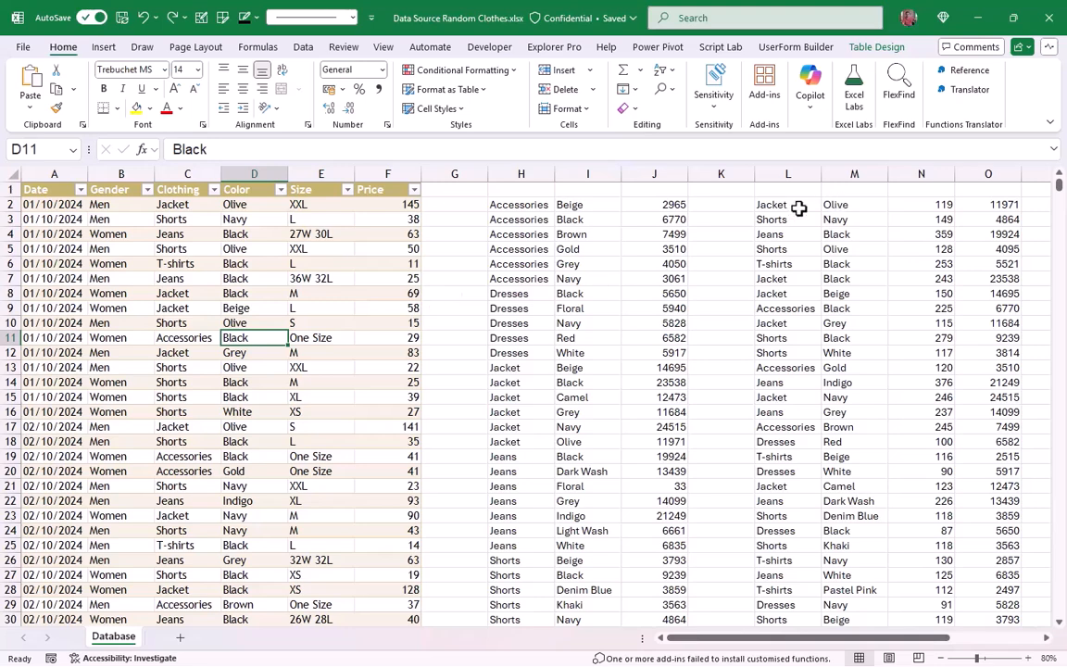
Step: Clear the old UNIQUE, COUNTIFS and SUMIFS summary from columns L to O
{"action": "left_click_drag", "start_coordinate": [790, 176], "coordinate": [990, 167]}
{"action": "key", "text": "Delete"}
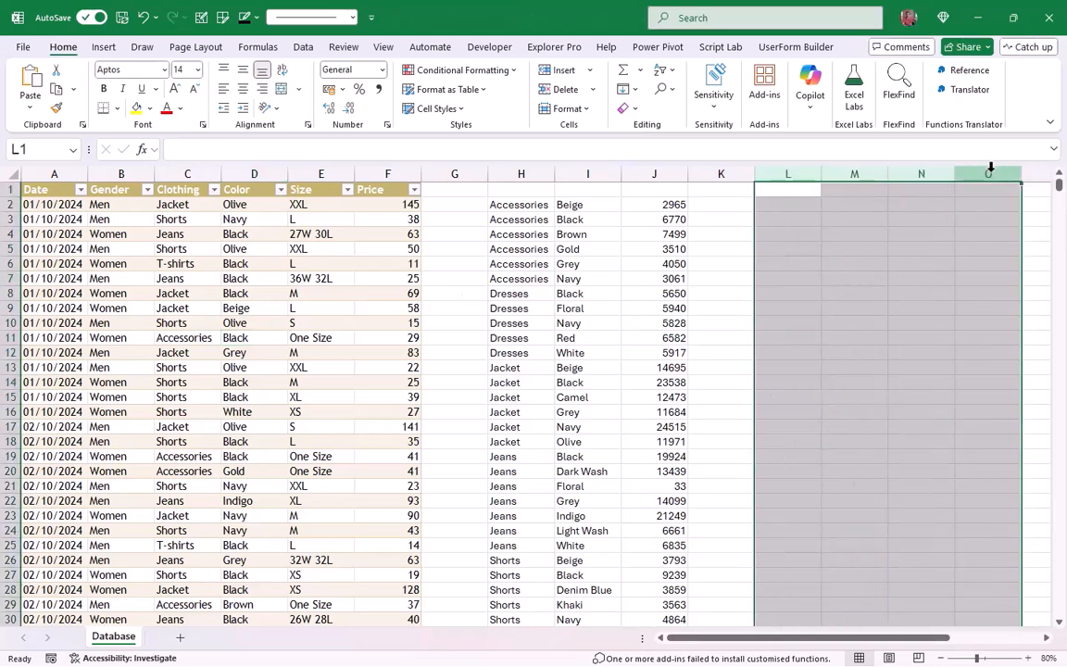
Step: Add the field_headers argument 3 (Yes and show) to the GROUPBY formula in H2
{"action": "left_click", "coordinate": [535, 205]}
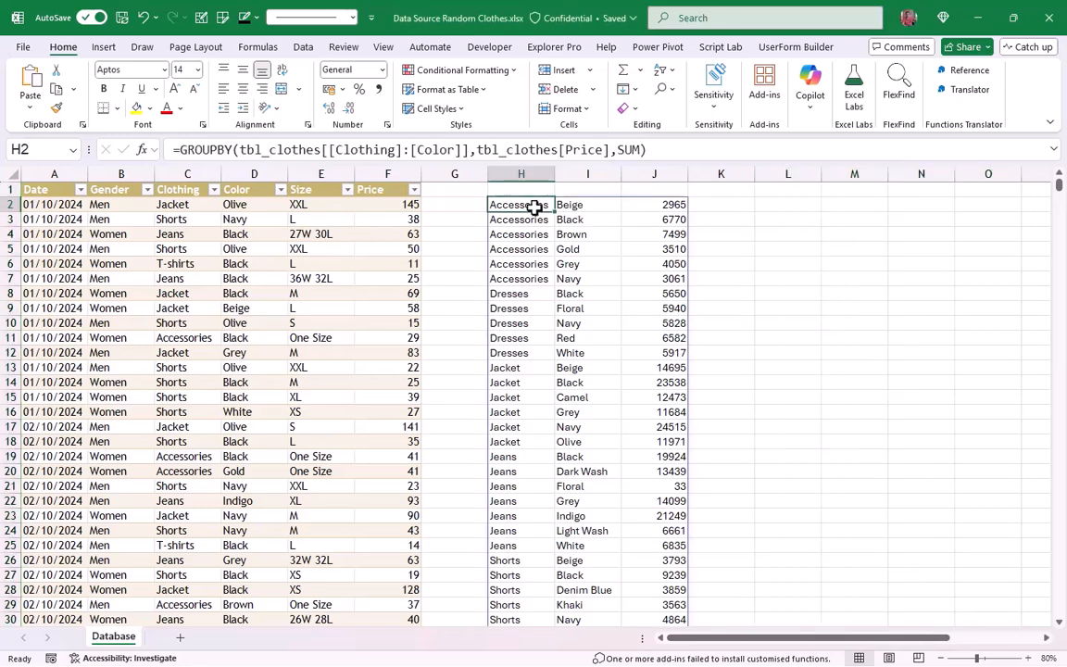
{"action": "left_click", "coordinate": [638, 150]}
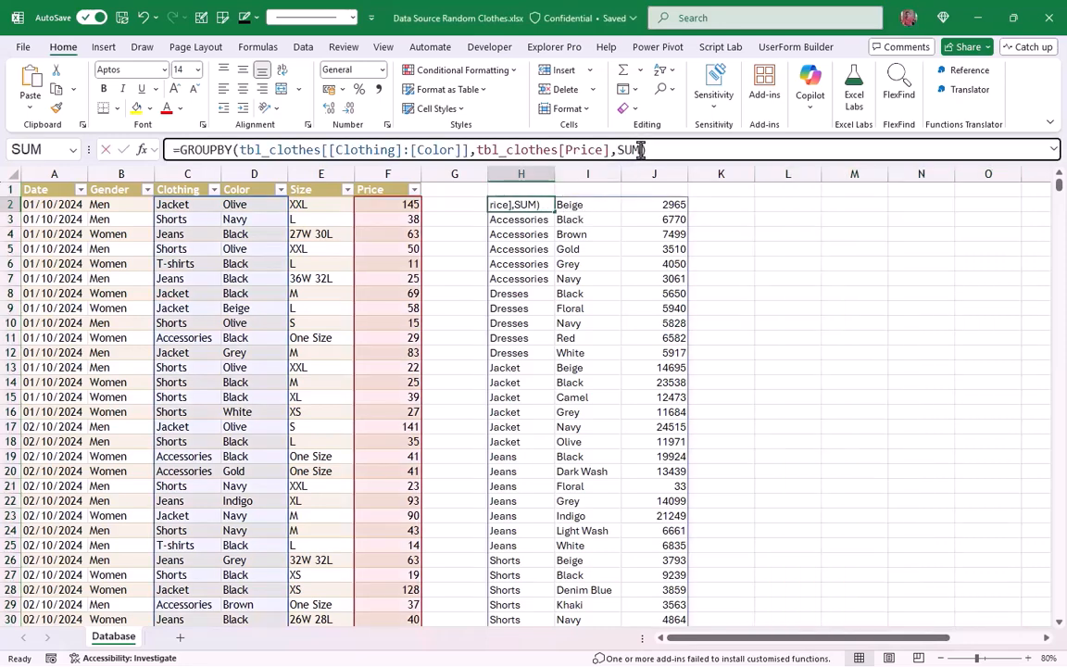
{"action": "type", "text": ","}
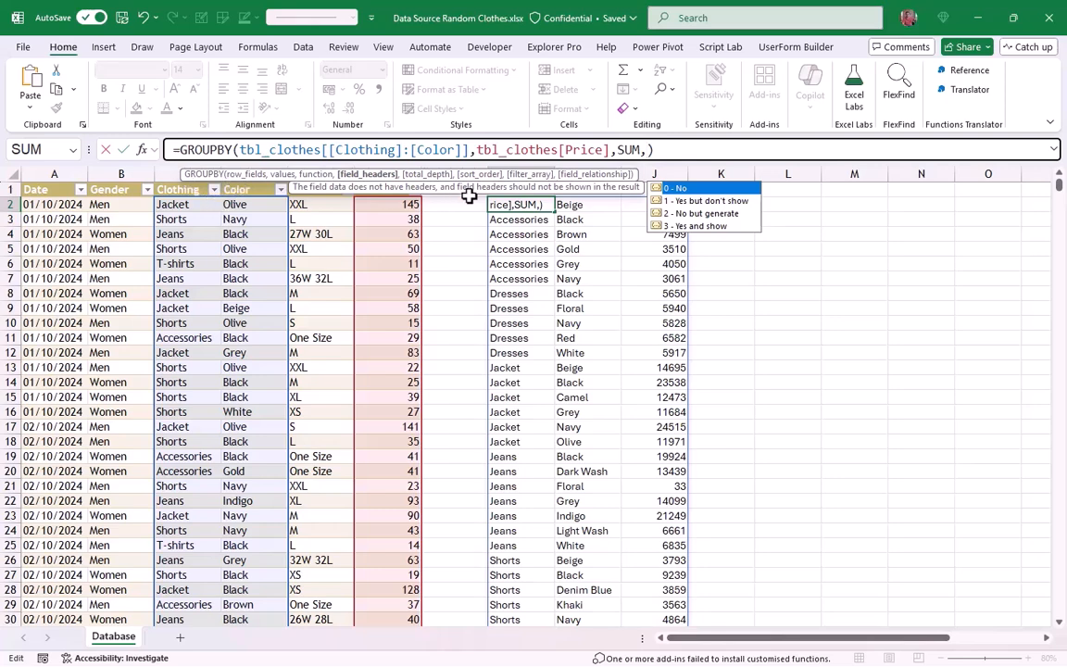
{"action": "double_click", "coordinate": [694, 227]}
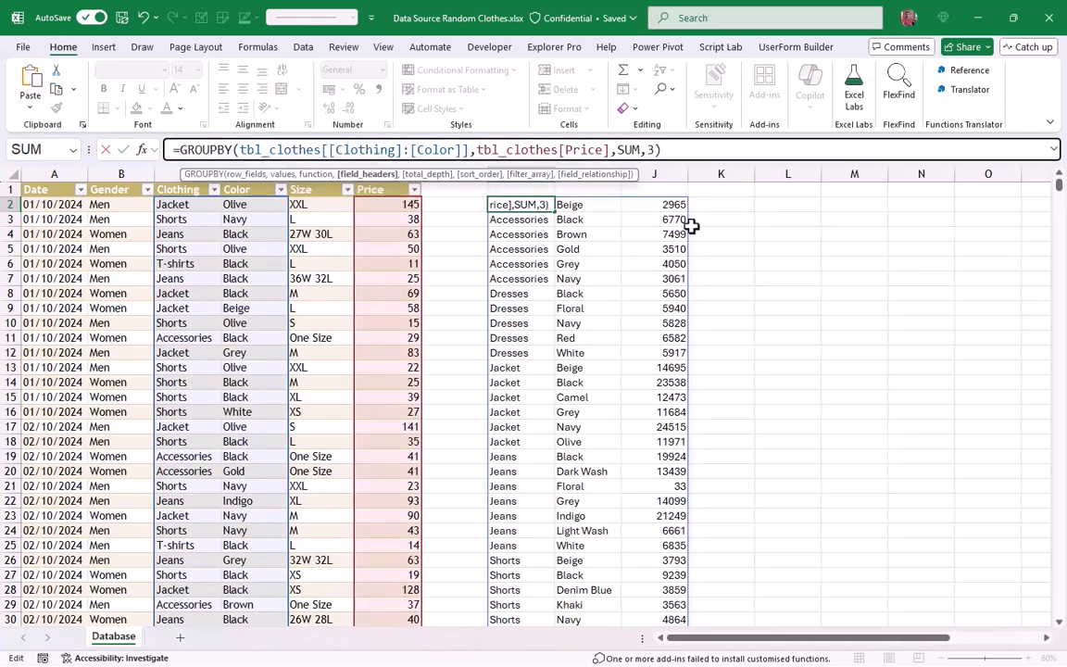
{"action": "key", "text": "Return"}
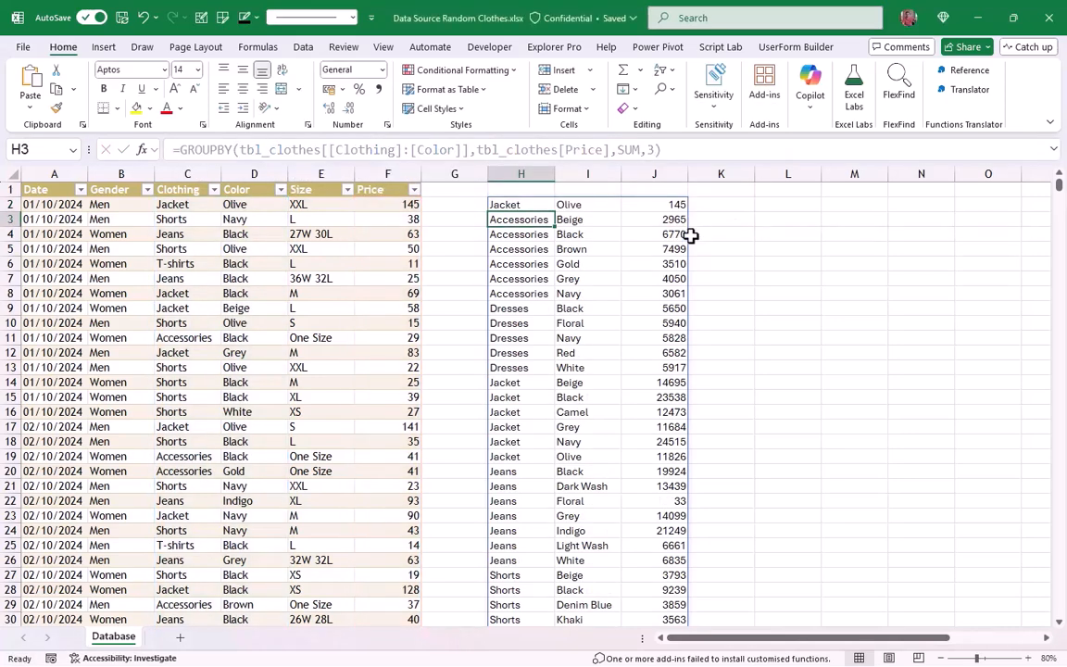
{"action": "left_click_drag", "start_coordinate": [174, 205], "coordinate": [232, 204]}
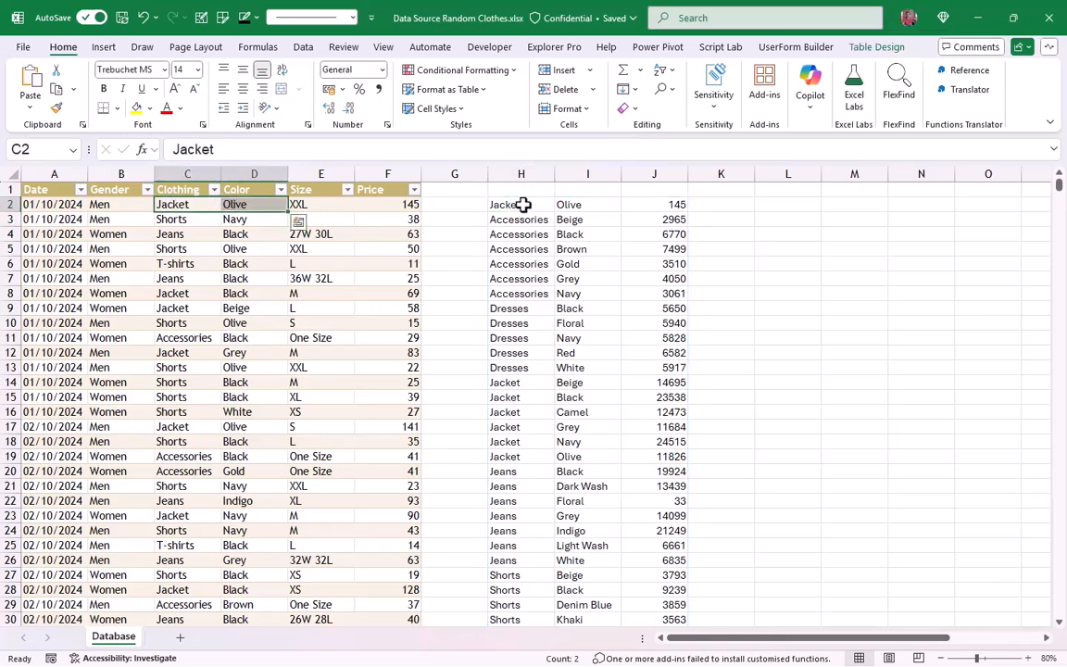
Step: Replace the GROUPBY row fields in H2 with the Clothing and Color columns including headers, tbl_clothes[[#All],[Clothing]:[Color]]
{"action": "left_click", "coordinate": [535, 202]}
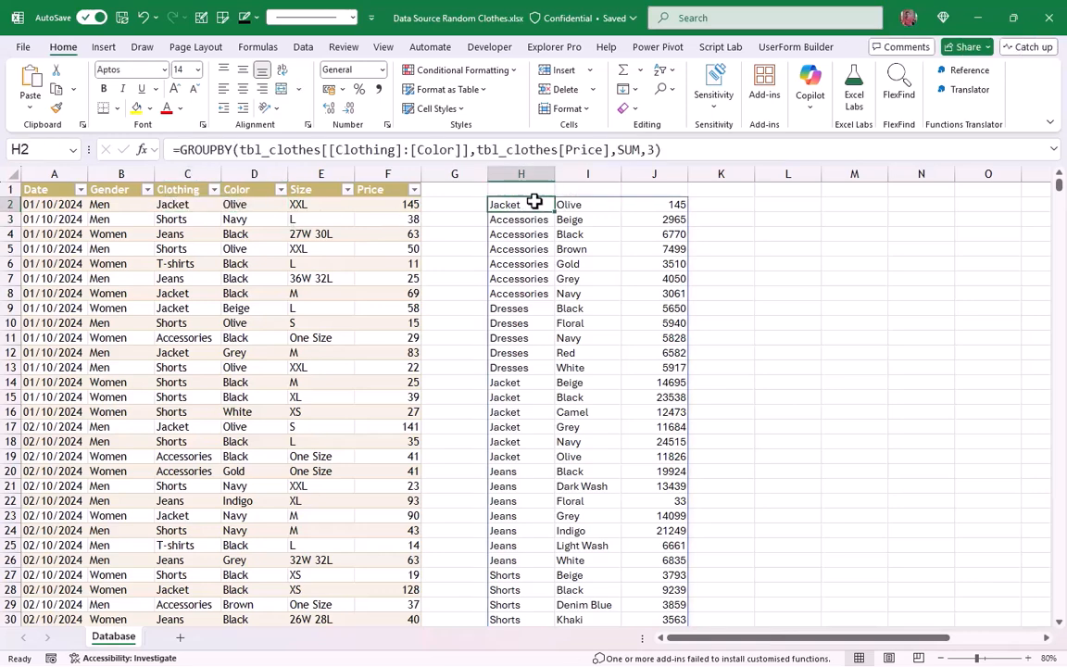
{"action": "left_click", "coordinate": [460, 150]}
{"action": "left_click_drag", "start_coordinate": [459, 150], "coordinate": [241, 142]}
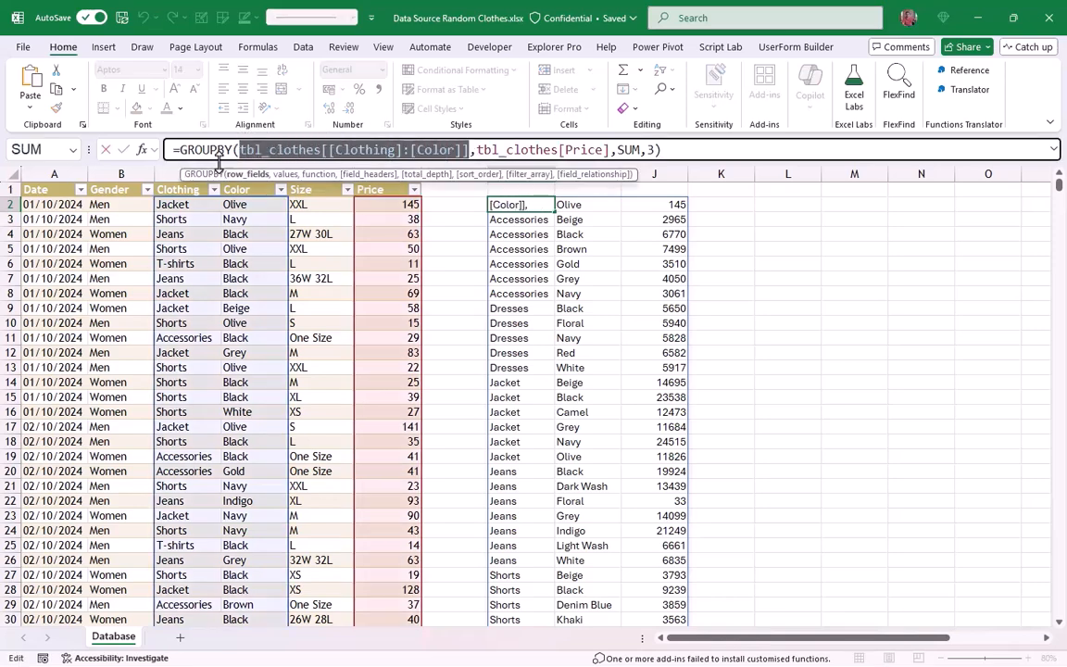
{"action": "left_click", "coordinate": [176, 179]}
{"action": "left_click", "coordinate": [176, 179]}
{"action": "left_click_drag", "start_coordinate": [176, 179], "coordinate": [260, 191]}
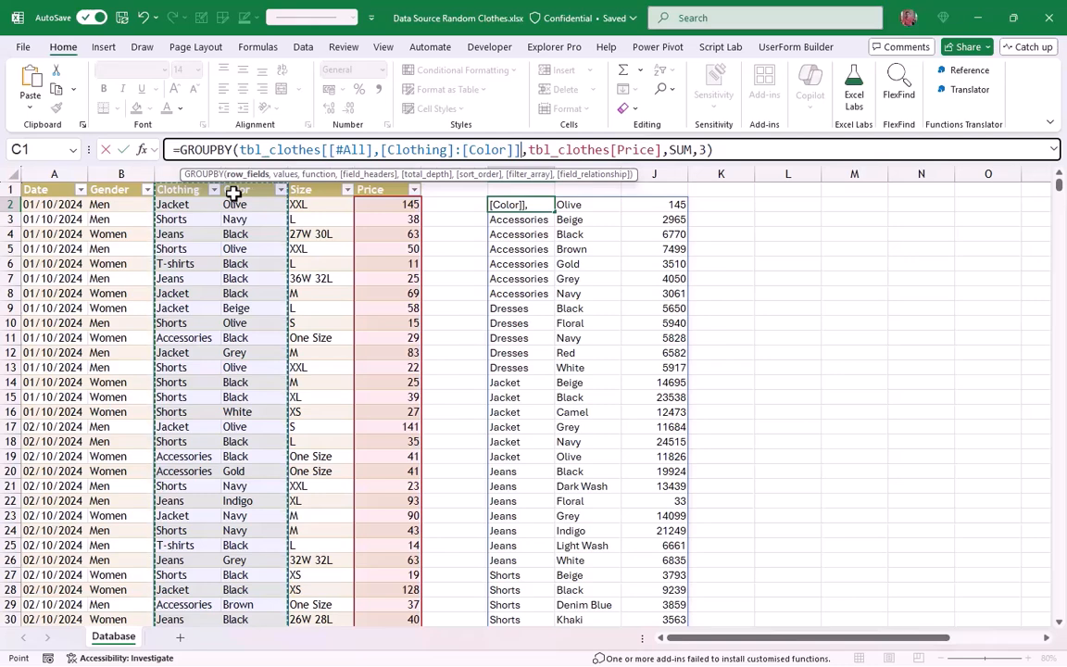
{"action": "key", "text": "Return"}
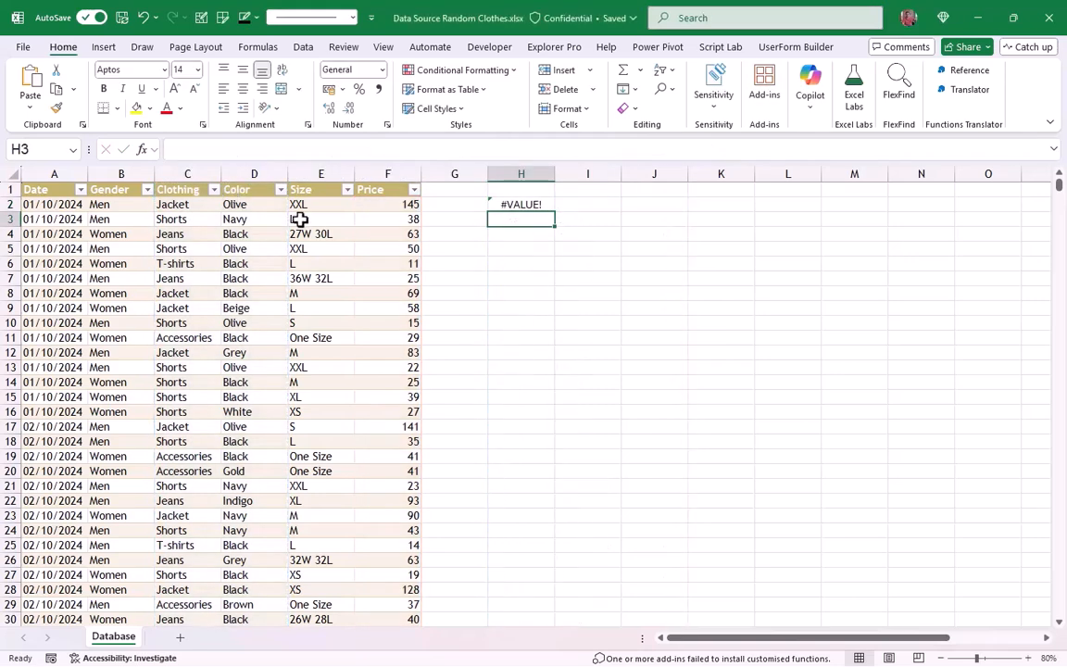
Step: Replace the GROUPBY values argument in H2 with the Price column including its header, tbl_clothes[[#All],[Price]], and look through the summary
{"action": "left_click", "coordinate": [523, 204]}
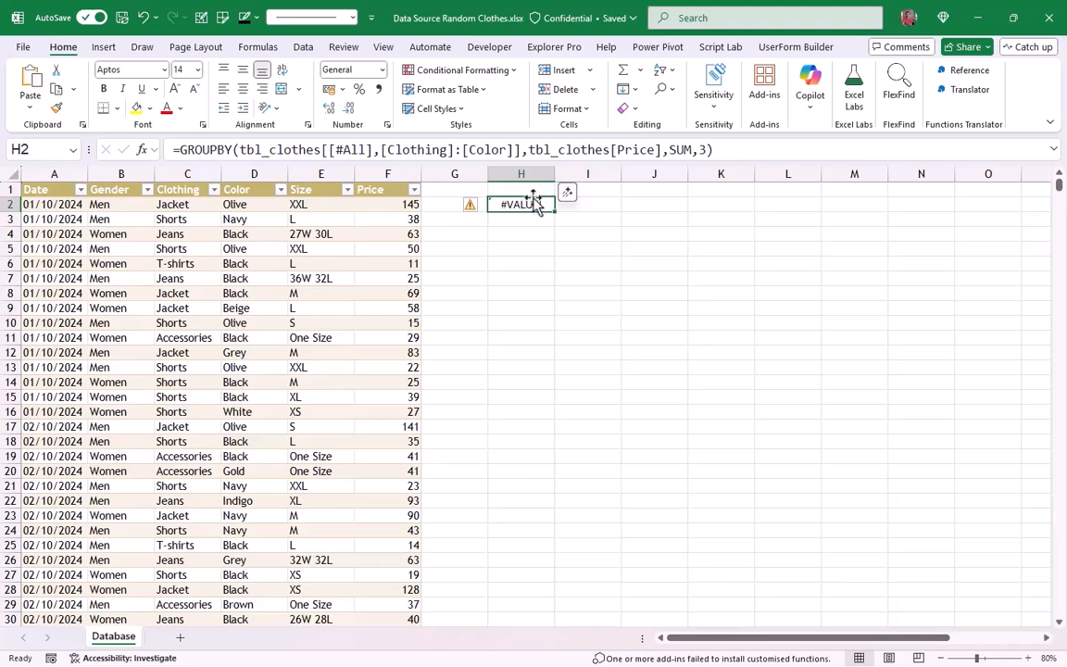
{"action": "left_click", "coordinate": [527, 149]}
{"action": "type", "text": ","}
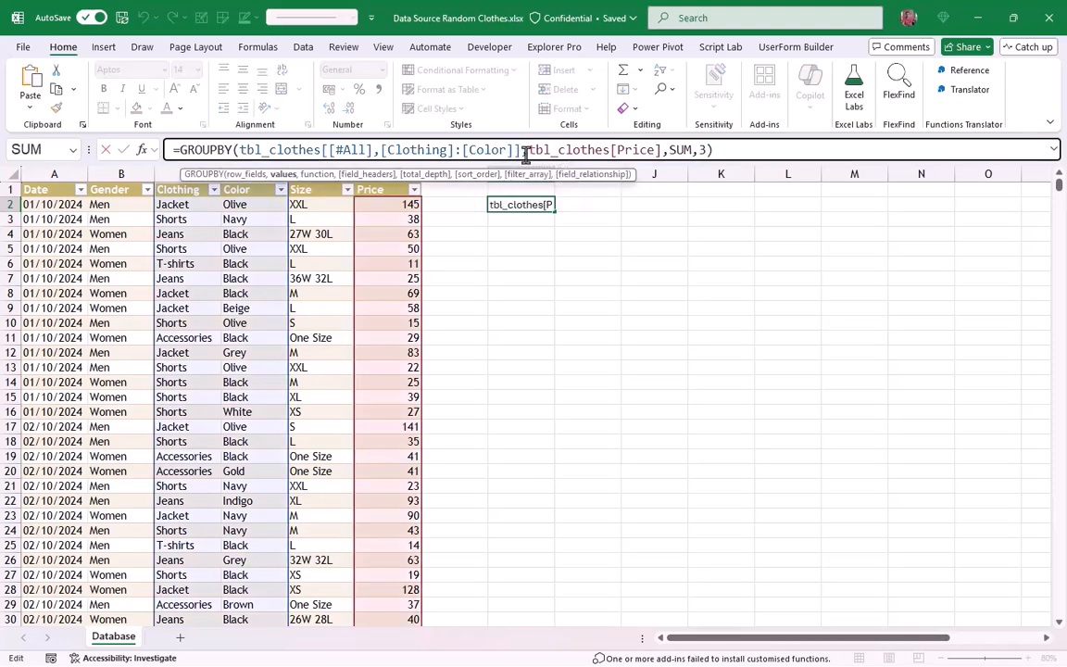
{"action": "left_click_drag", "start_coordinate": [527, 150], "coordinate": [660, 149]}
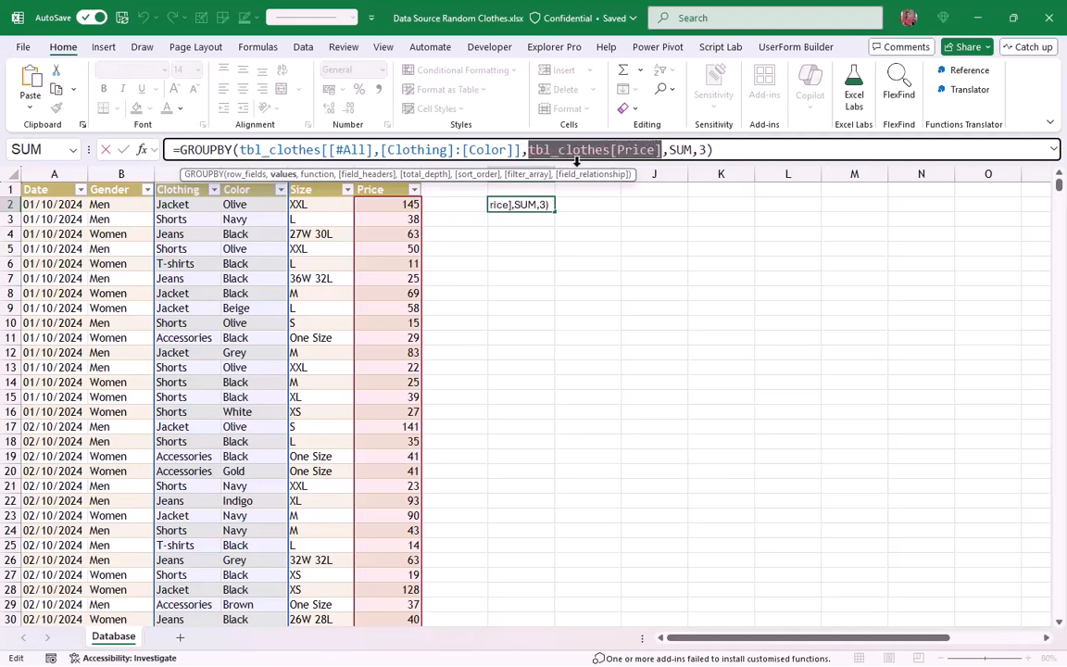
{"action": "left_click", "coordinate": [395, 185]}
{"action": "left_click", "coordinate": [395, 185]}
{"action": "key", "text": "Return"}
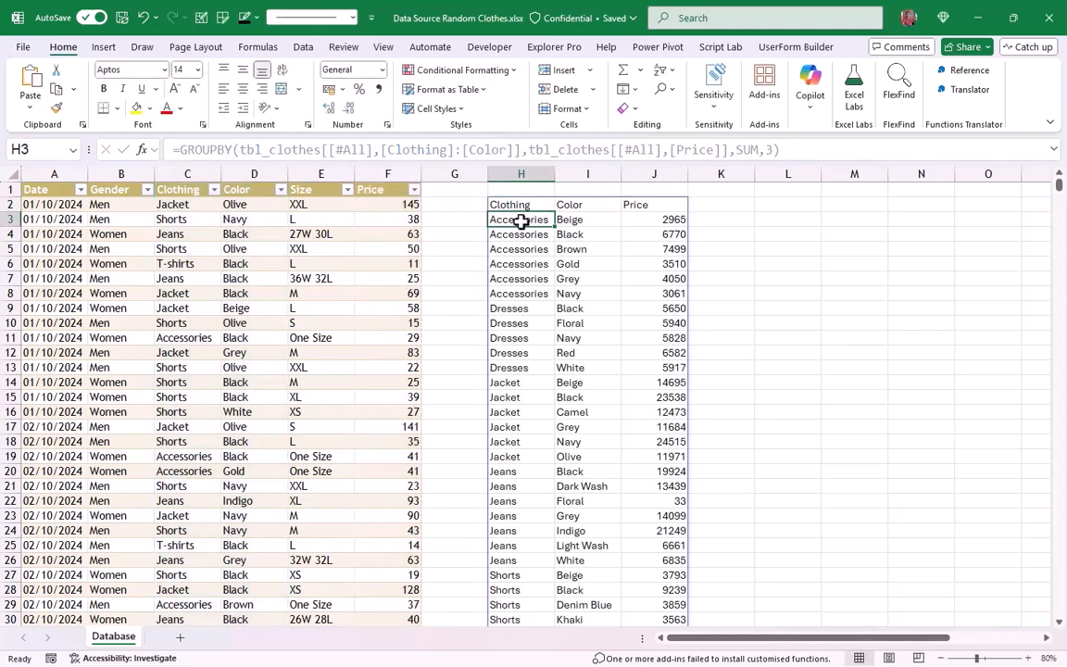
{"action": "scroll", "coordinate": [629, 362], "scroll_direction": "down", "scroll_amount": 5}
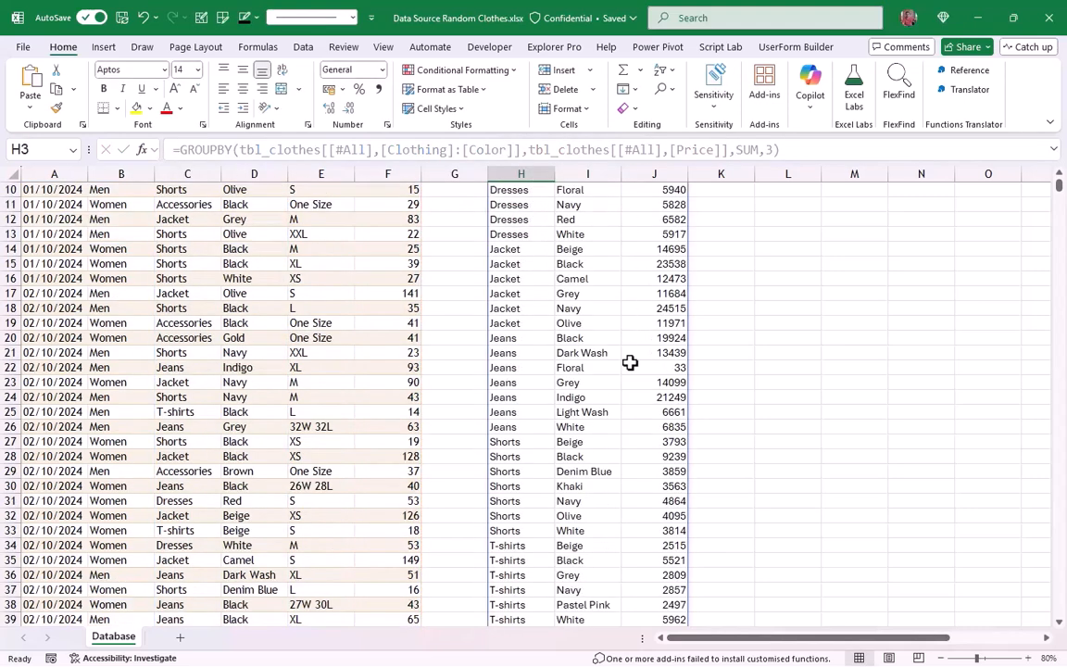
{"action": "scroll", "coordinate": [608, 387], "scroll_direction": "up", "scroll_amount": 5}
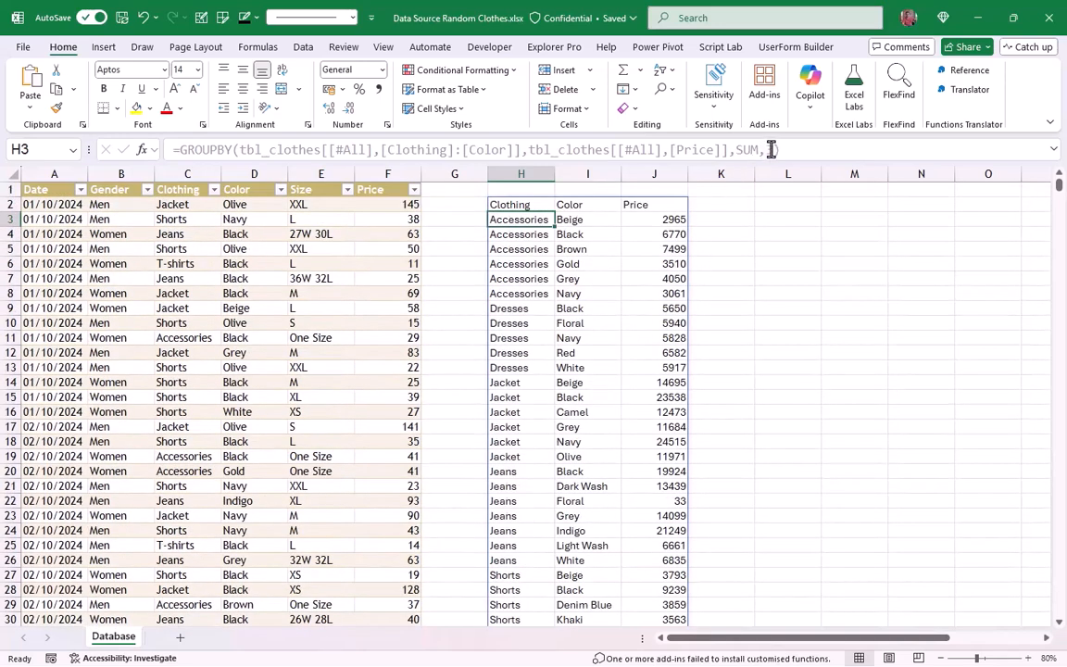
Step: Add the total_depth argument 2 (Grand and subtotals) to the GROUPBY formula in H2
{"action": "key", "text": "Up"}
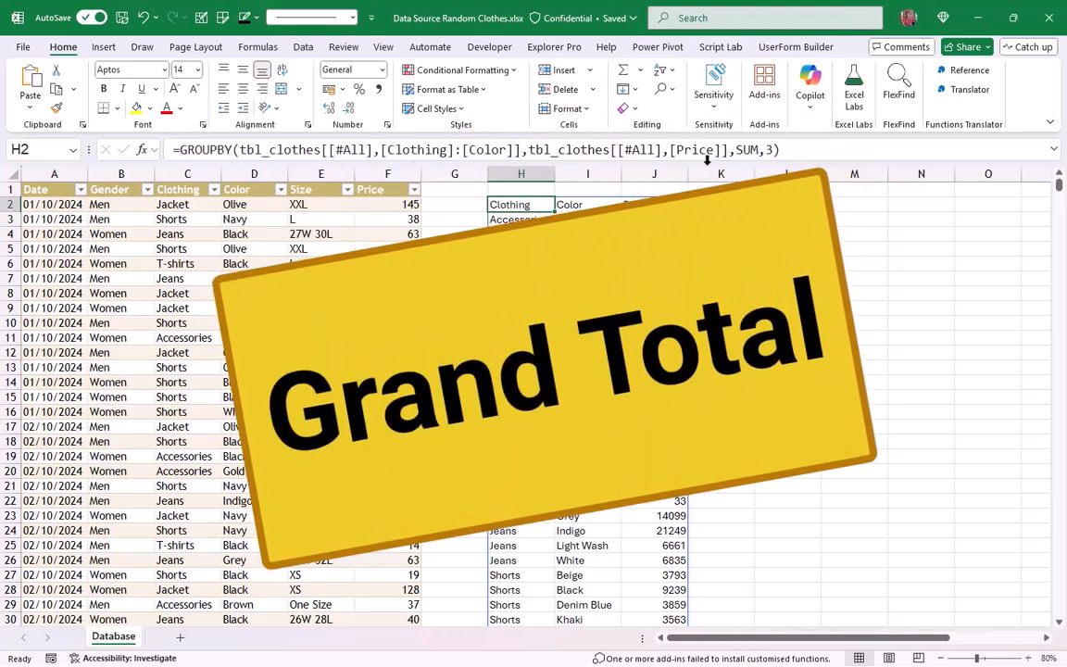
{"action": "left_click", "coordinate": [771, 150]}
{"action": "type", "text": ","}
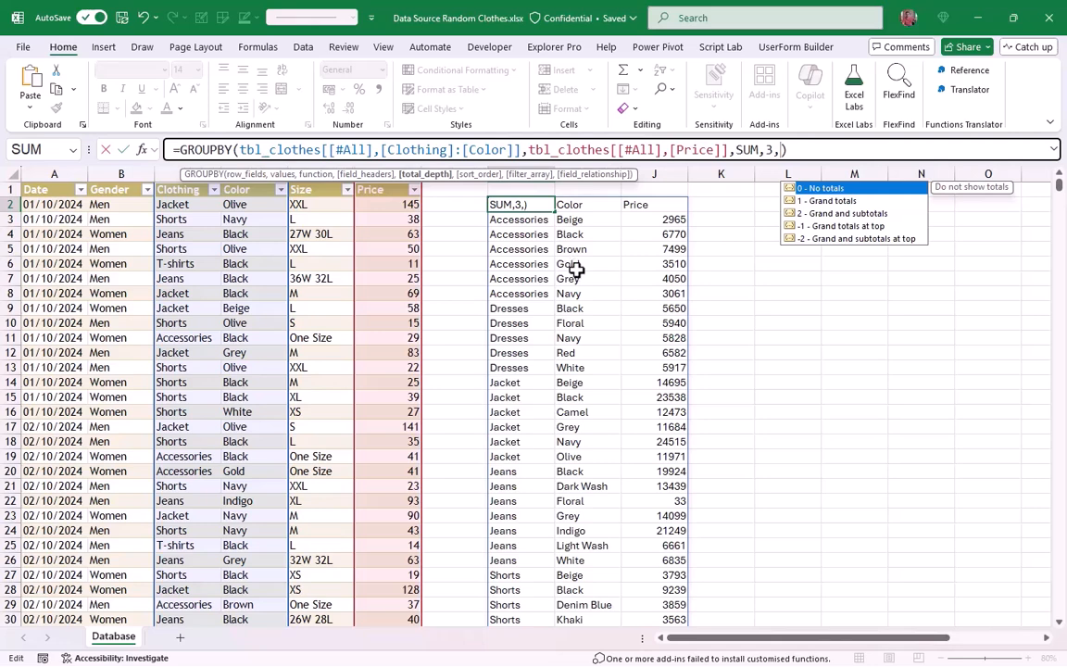
{"action": "double_click", "coordinate": [841, 213]}
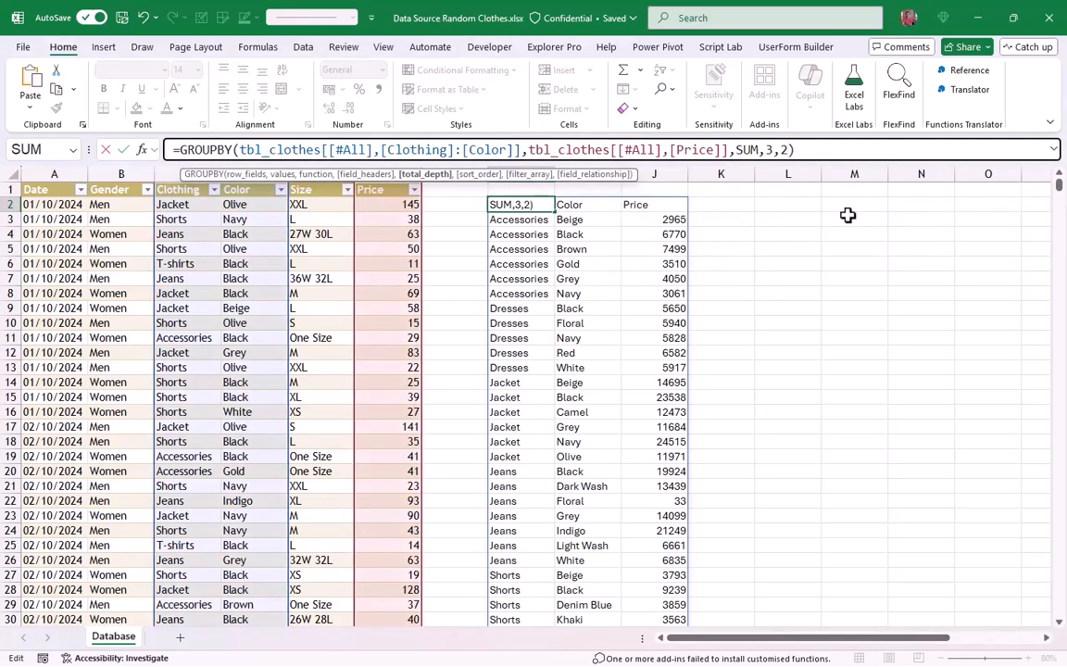
{"action": "key", "text": "Return"}
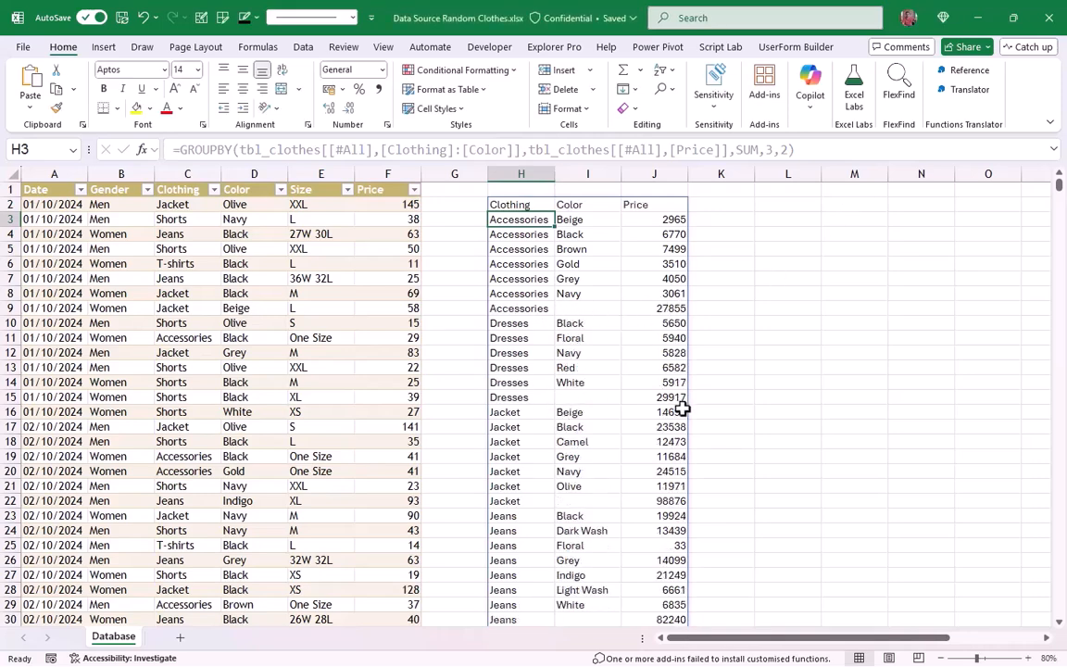
{"action": "scroll", "coordinate": [637, 435], "scroll_direction": "down", "scroll_amount": 2}
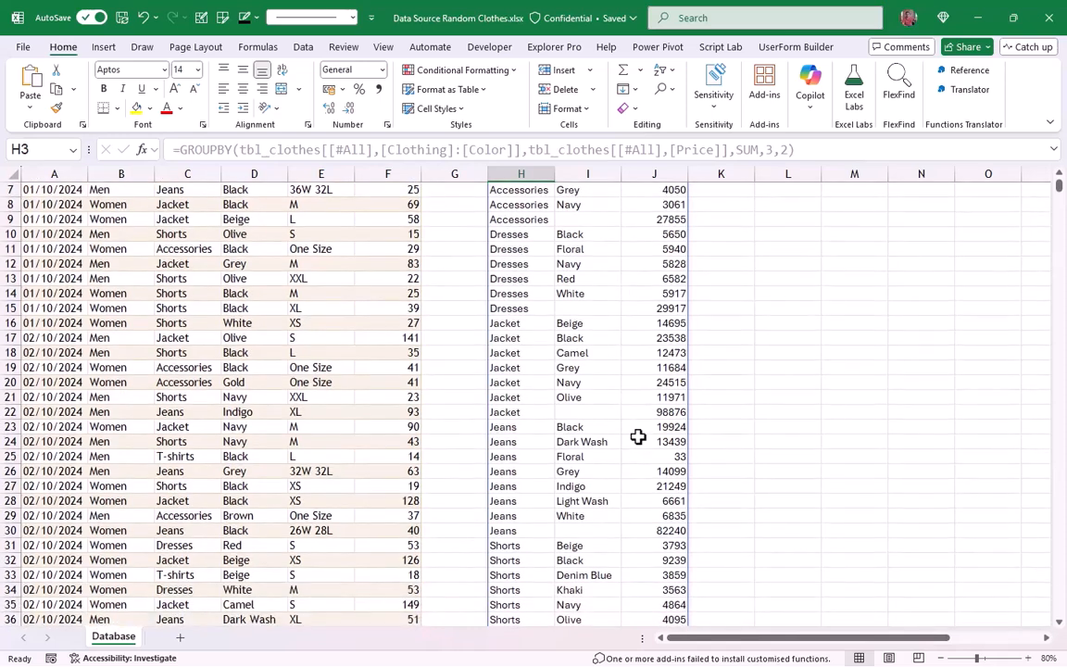
{"action": "scroll", "coordinate": [639, 436], "scroll_direction": "up", "scroll_amount": 2}
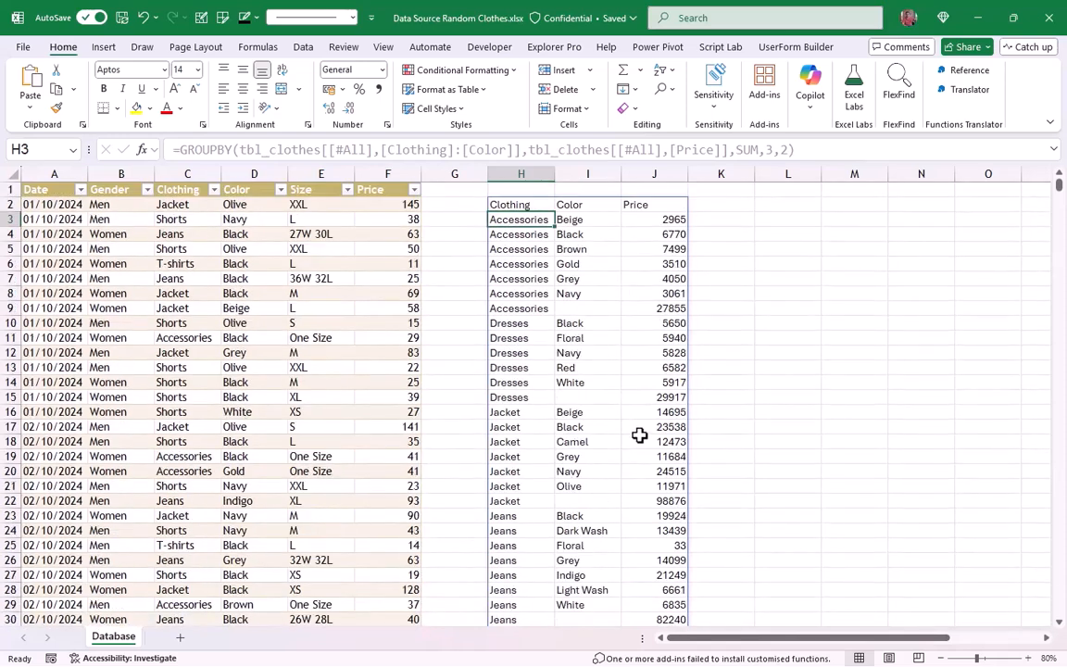
Step: Replace the GROUPBY row fields in H2 with tbl_clothes[[#All],[Gender]:[Color]] and review the summary down to the grand total
{"action": "left_click", "coordinate": [524, 205]}
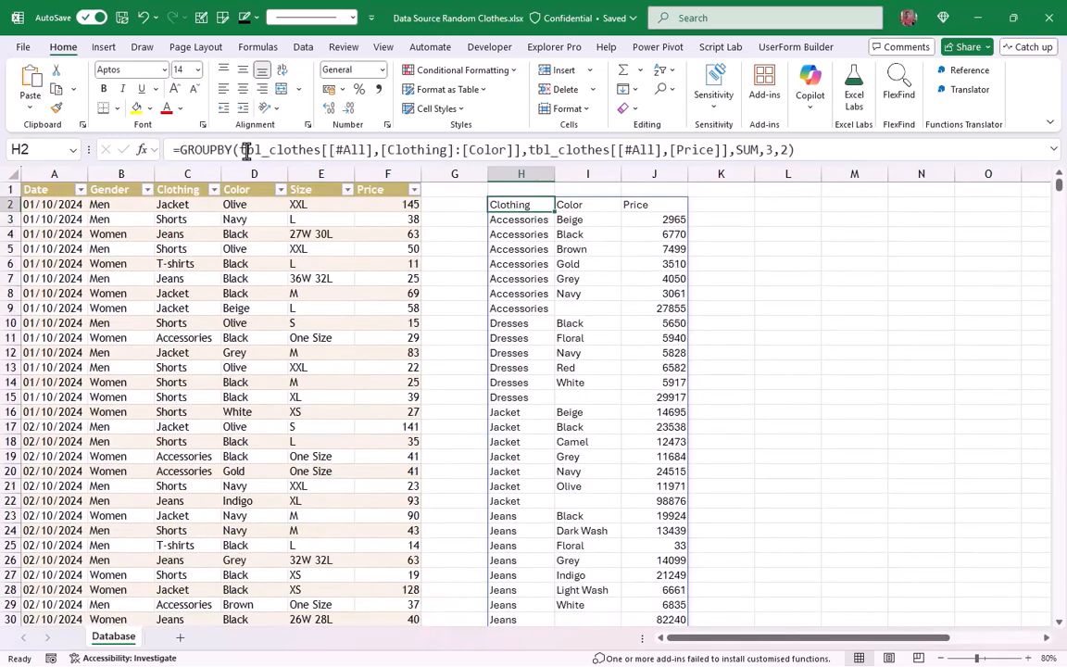
{"action": "left_click_drag", "start_coordinate": [239, 151], "coordinate": [515, 151]}
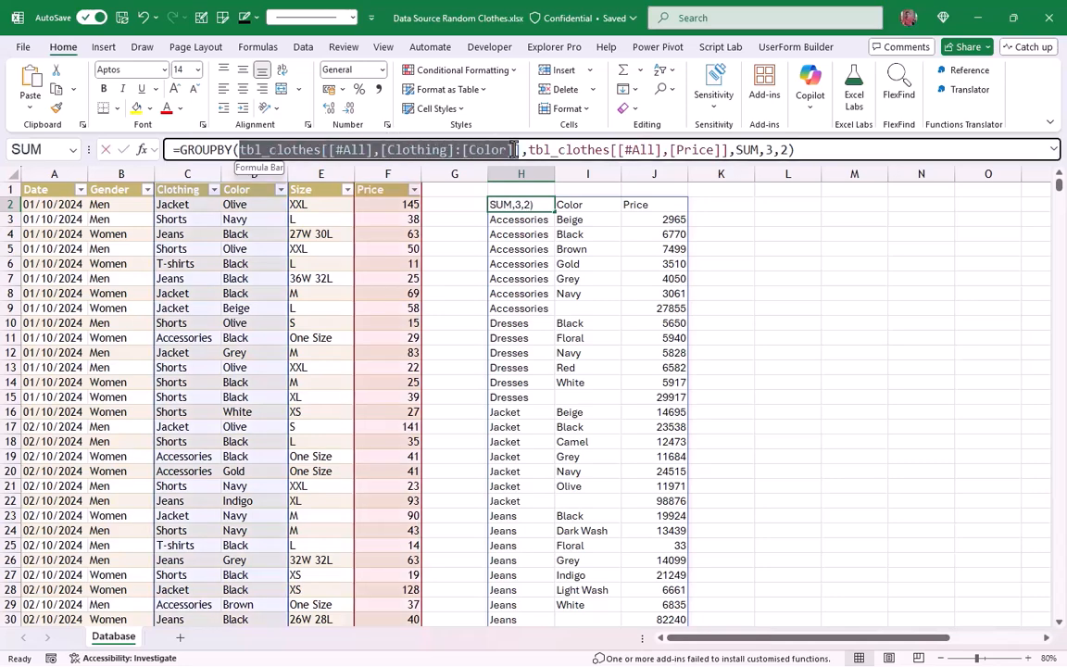
{"action": "key", "text": "Delete"}
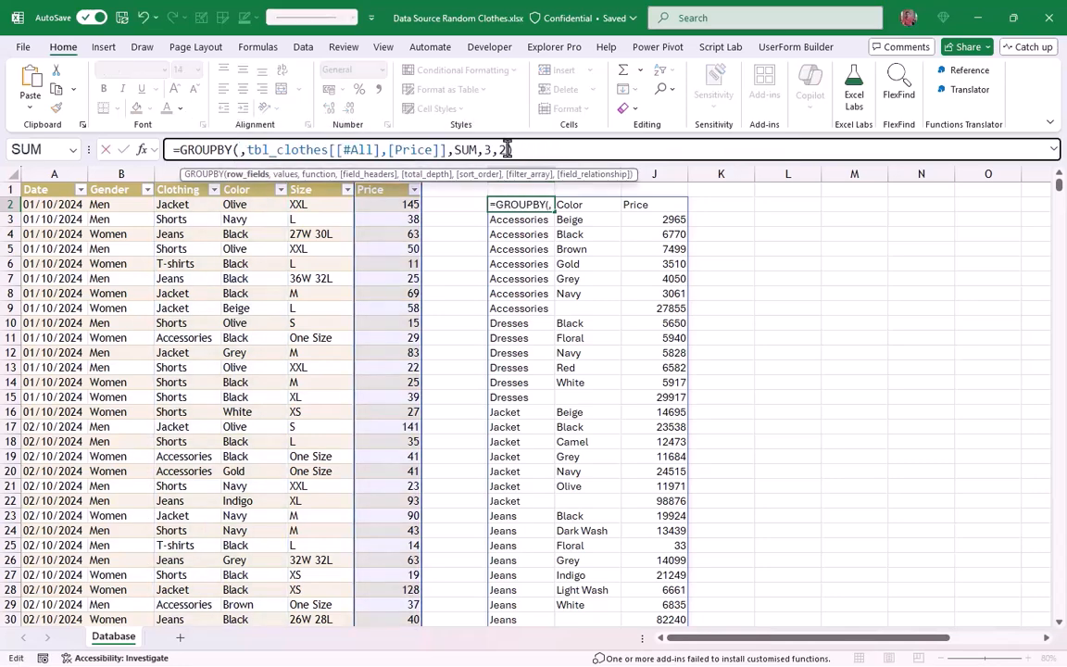
{"action": "left_click", "coordinate": [125, 181]}
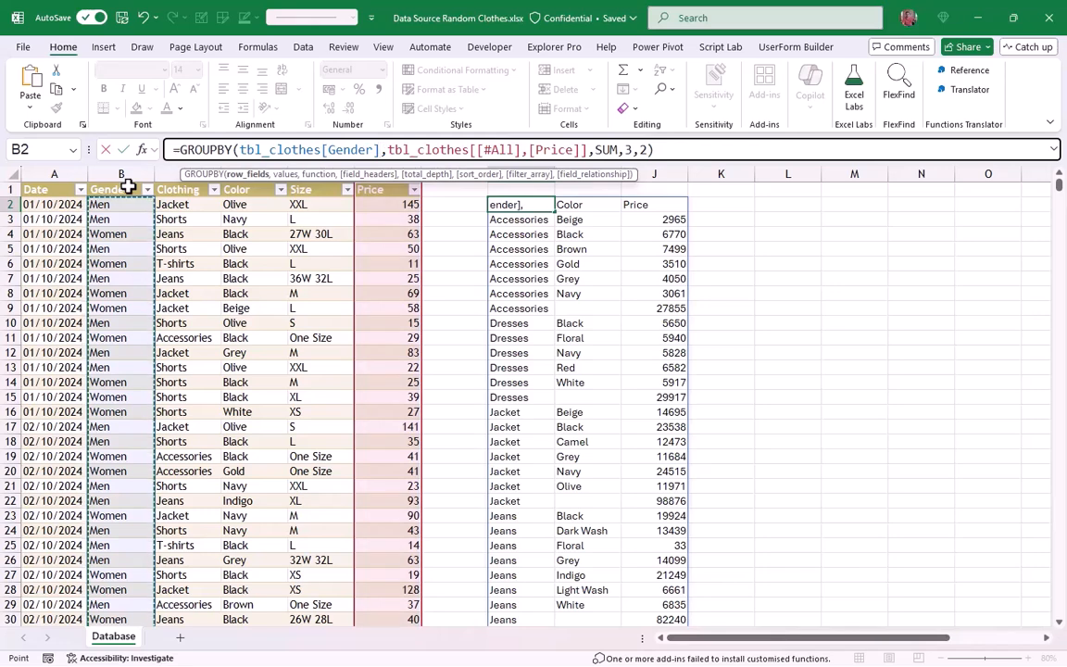
{"action": "left_click", "coordinate": [127, 183]}
{"action": "left_click_drag", "start_coordinate": [128, 181], "coordinate": [241, 185]}
{"action": "key", "text": "Return"}
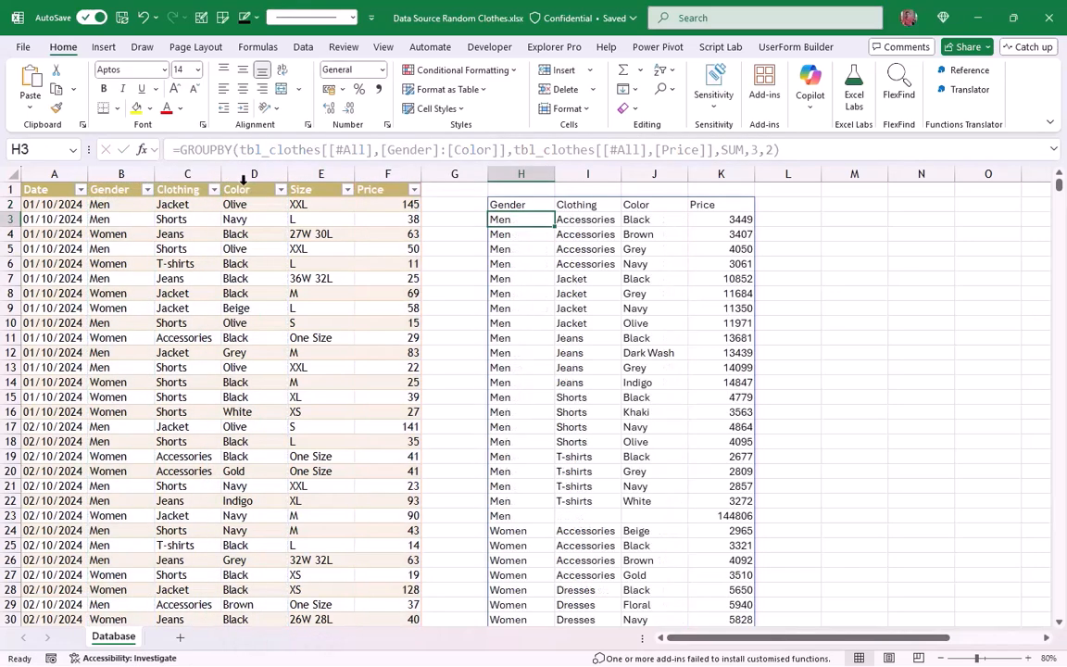
{"action": "scroll", "coordinate": [642, 343], "scroll_direction": "down", "scroll_amount": 1}
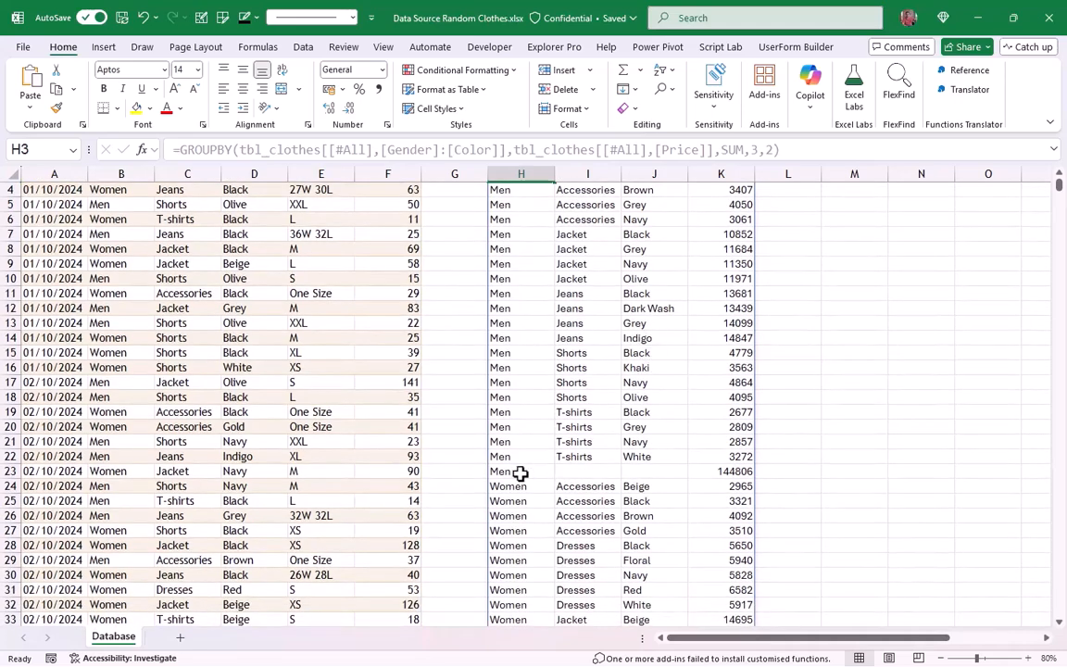
{"action": "scroll", "coordinate": [524, 474], "scroll_direction": "down", "scroll_amount": 9}
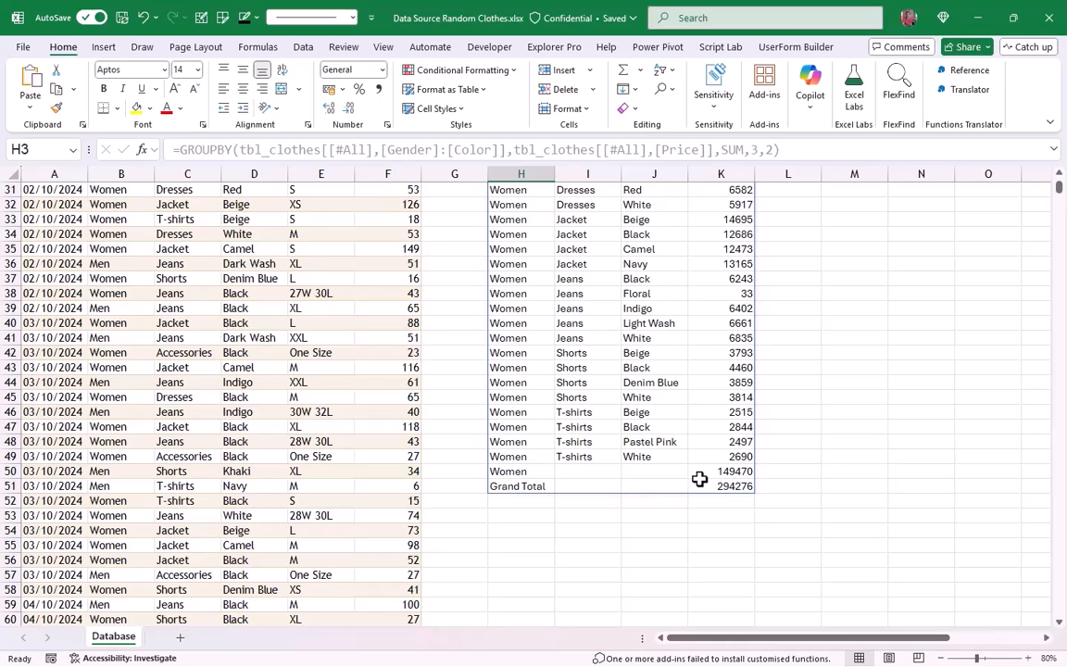
{"action": "scroll", "coordinate": [700, 479], "scroll_direction": "up", "scroll_amount": 10}
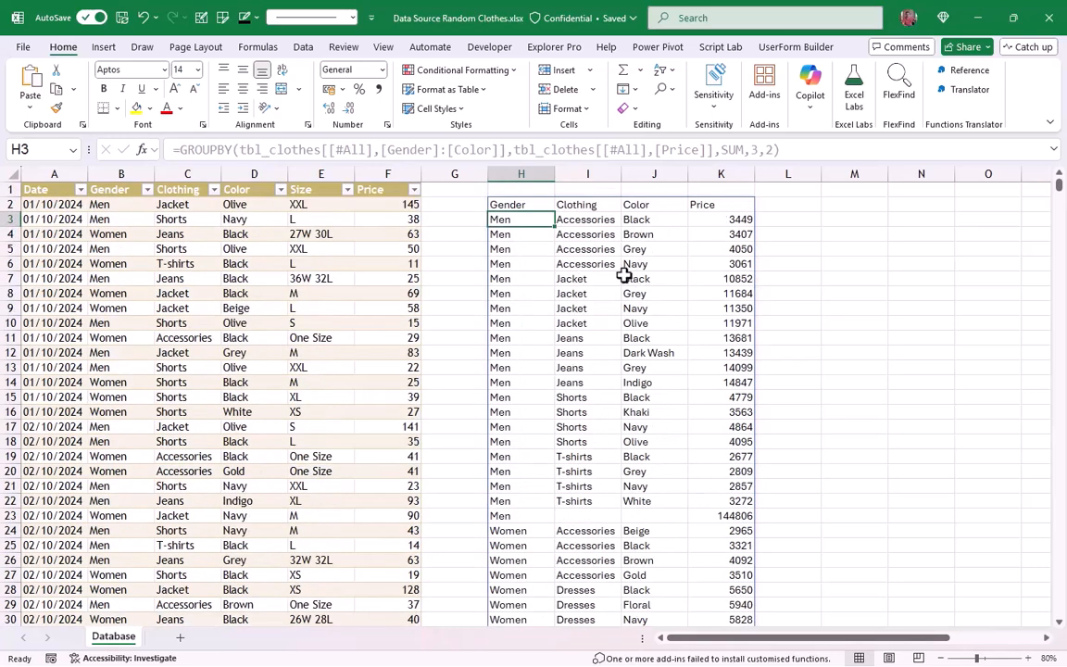
Step: Extend the GROUPBY row fields in H2 to cover Gender through Size, using tbl_clothes[[#All],[Gender]:[Size]]
{"action": "left_click", "coordinate": [534, 208]}
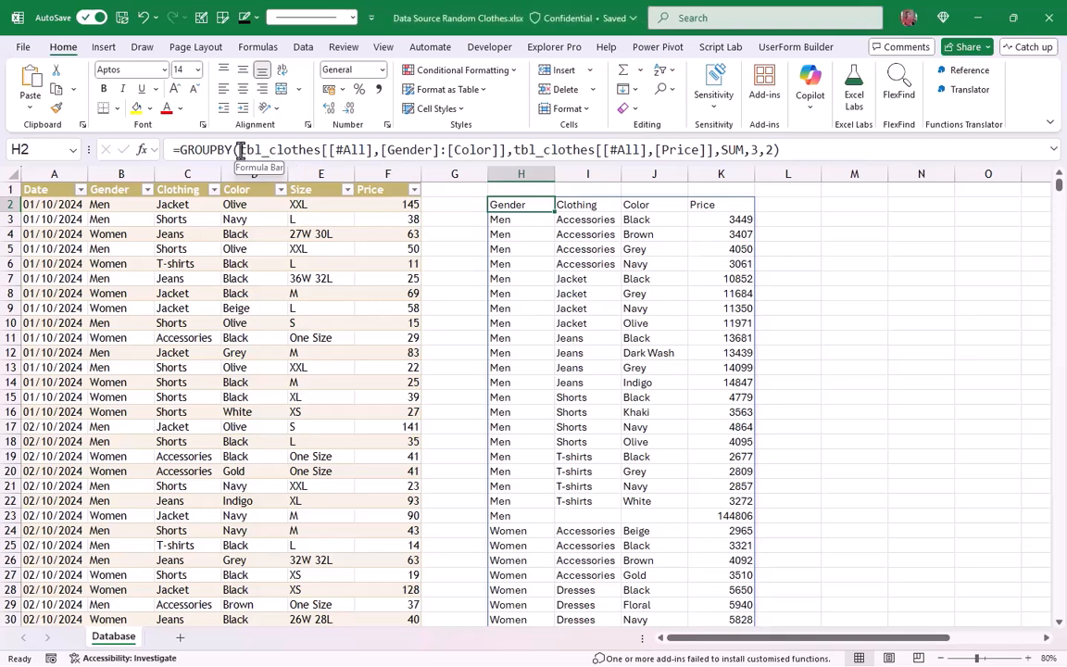
{"action": "left_click_drag", "start_coordinate": [239, 150], "coordinate": [508, 150]}
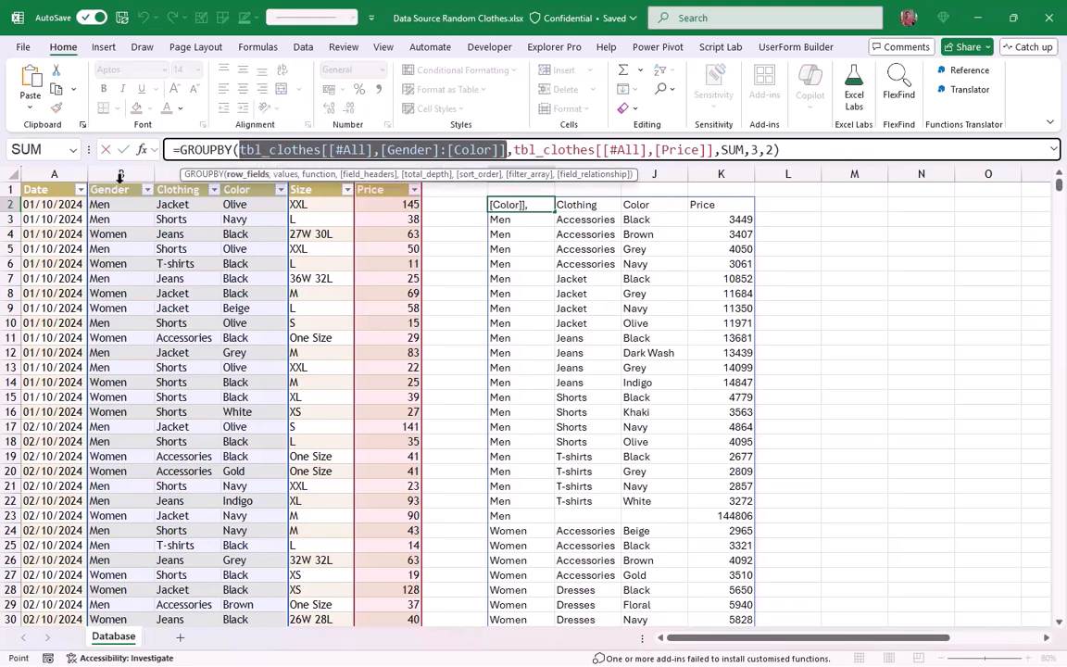
{"action": "left_click", "coordinate": [121, 176]}
{"action": "left_click_drag", "start_coordinate": [121, 176], "coordinate": [299, 189]}
{"action": "key", "text": "Return"}
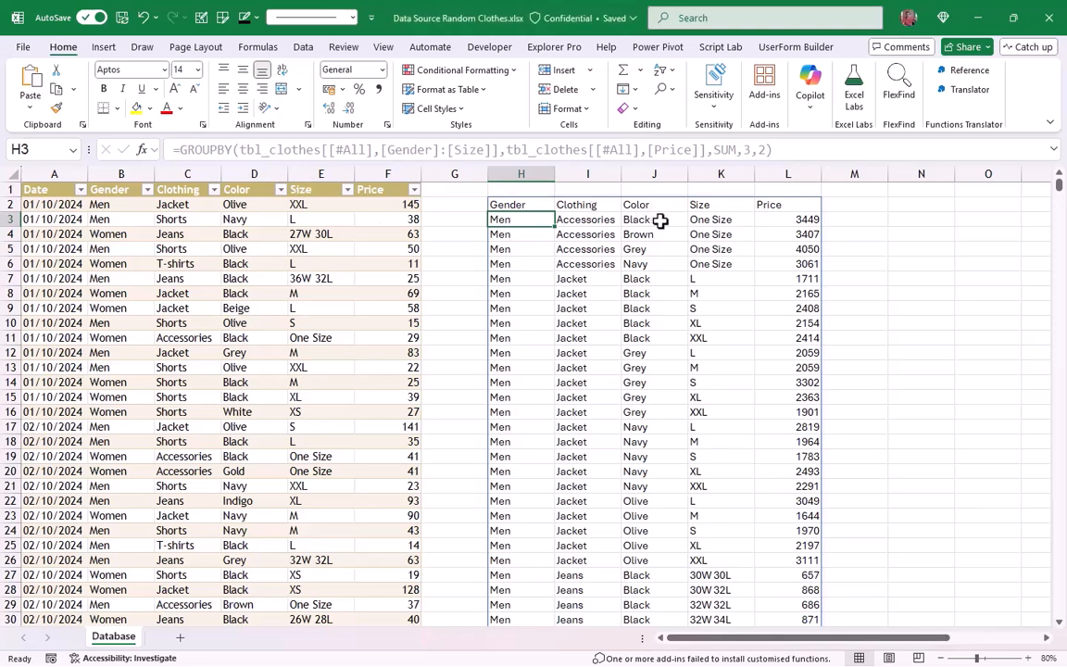
{"action": "left_click", "coordinate": [518, 204]}
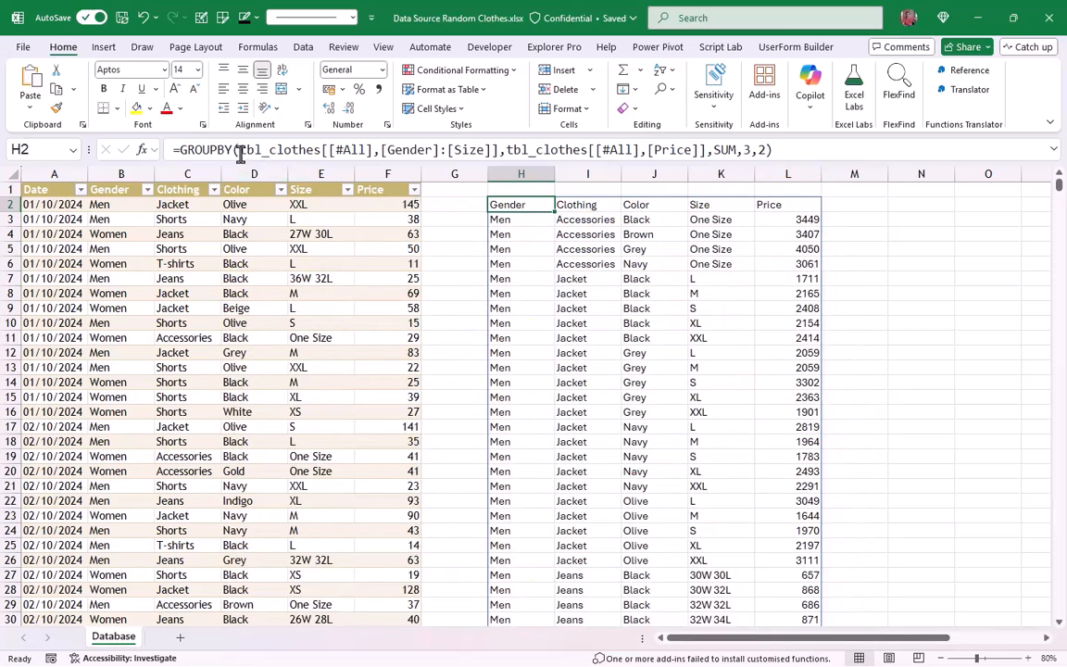
Step: Wrap the GROUPBY row fields in H2 in CHOOSECOLS and pick columns 1,2,4 of tbl_clothes[[#All],[Gender]:[Size]]
{"action": "left_click", "coordinate": [240, 153]}
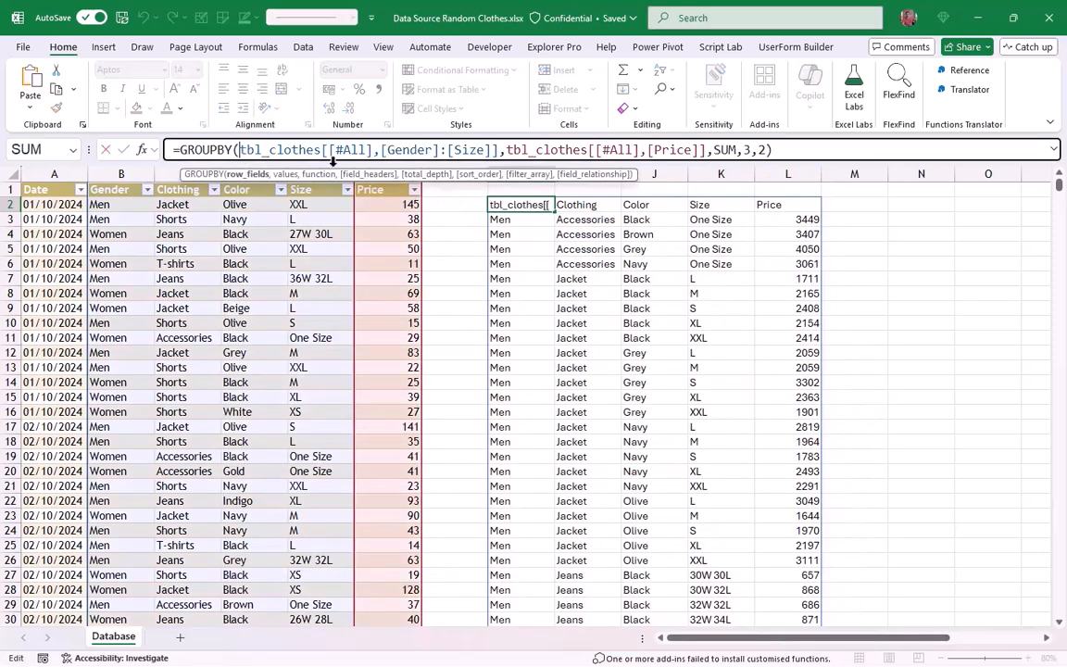
{"action": "type", "text": "choo"}
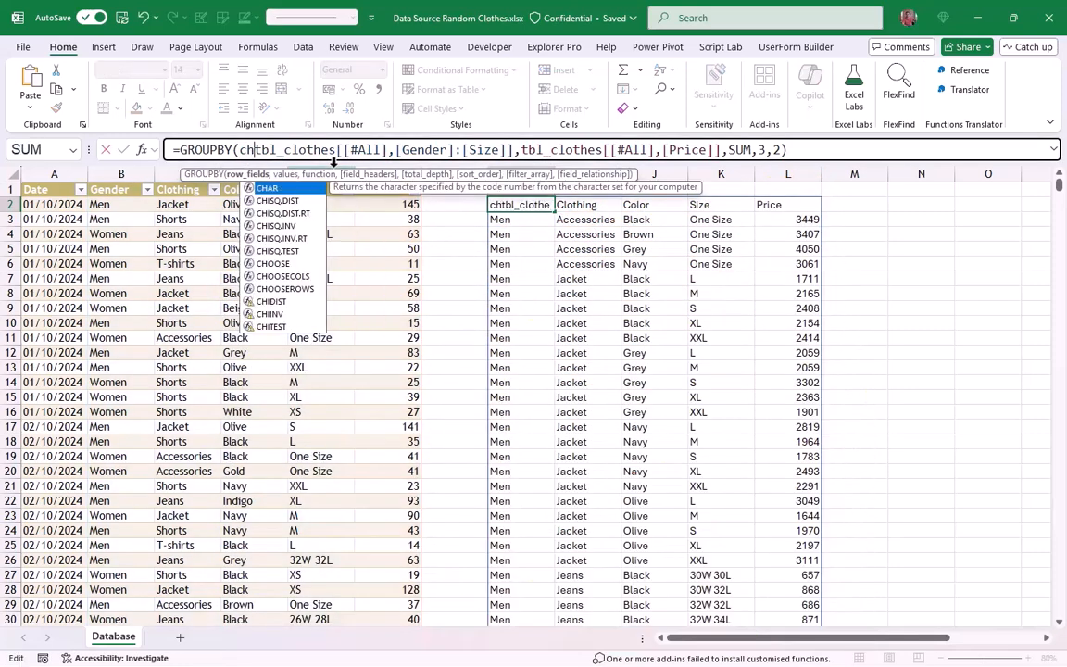
{"action": "key", "text": "Down"}
{"action": "key", "text": "Tab"}
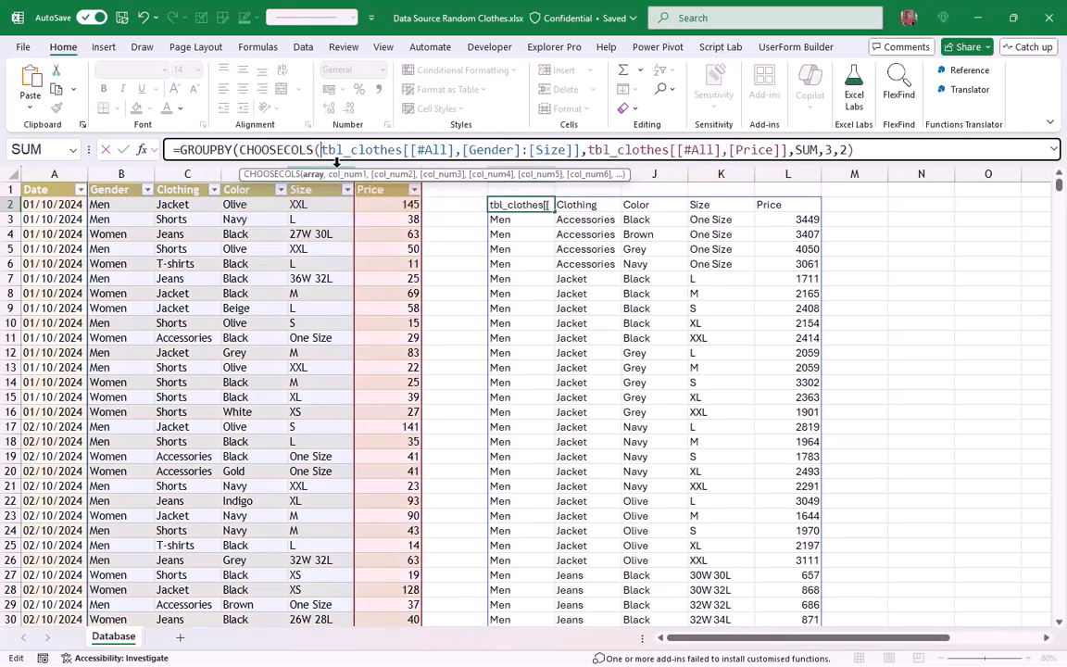
{"action": "left_click", "coordinate": [584, 149]}
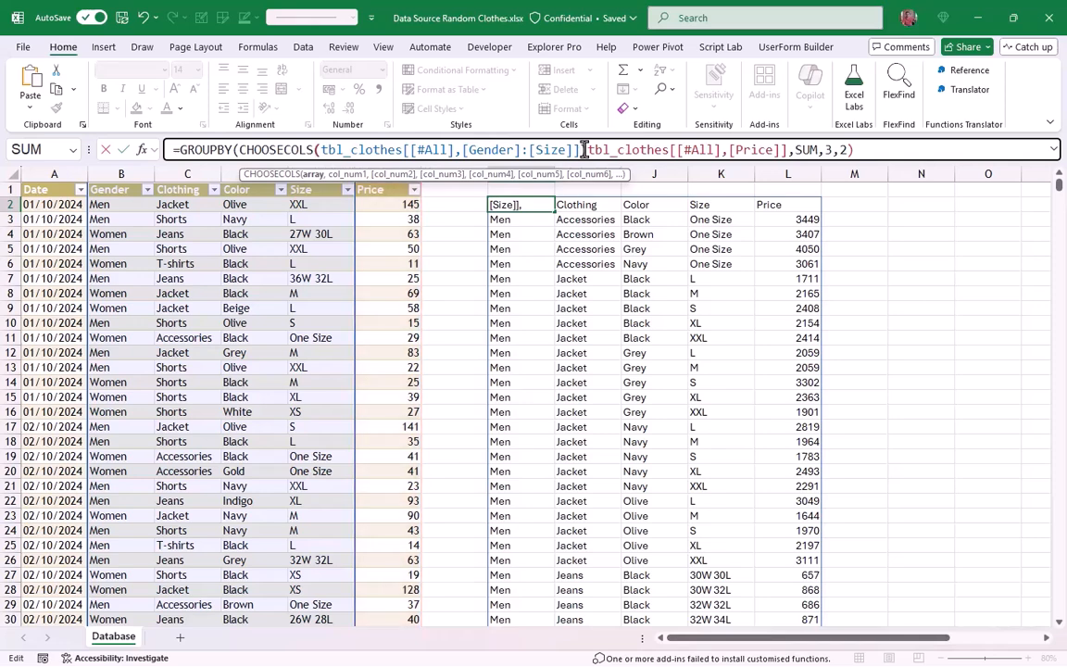
{"action": "type", "text": ")"}
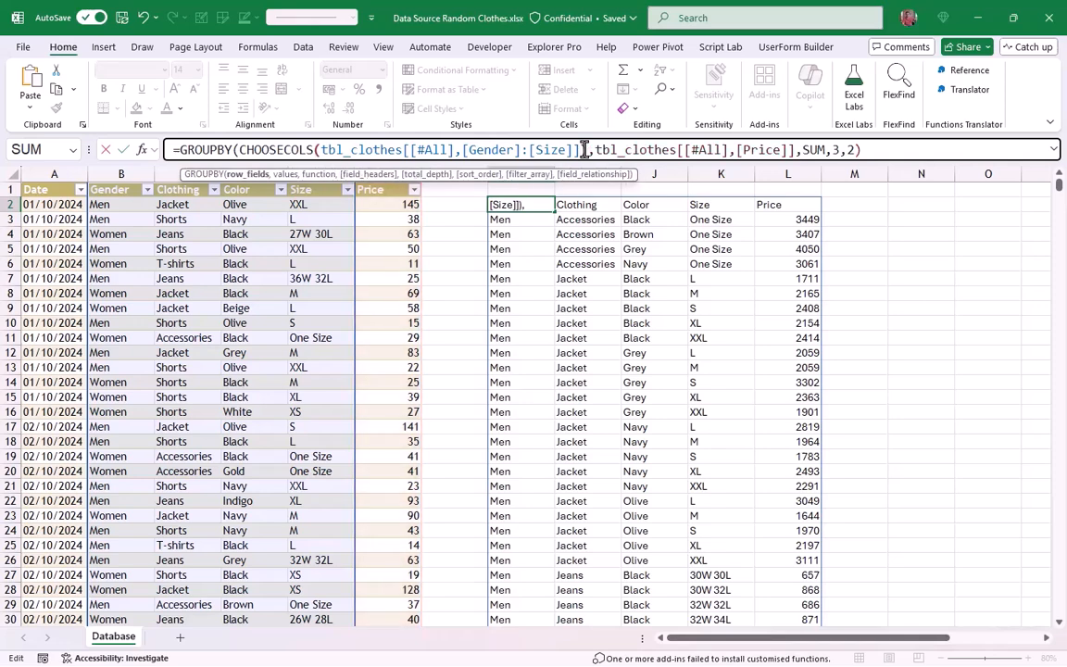
{"action": "left_click", "coordinate": [585, 149]}
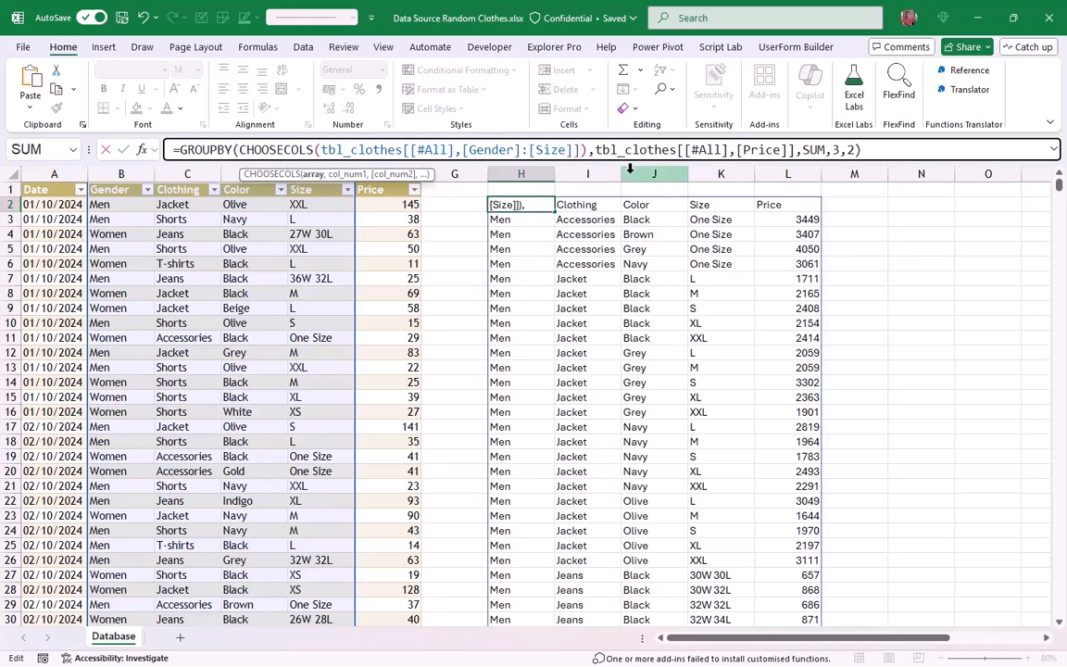
{"action": "type", "text": ","}
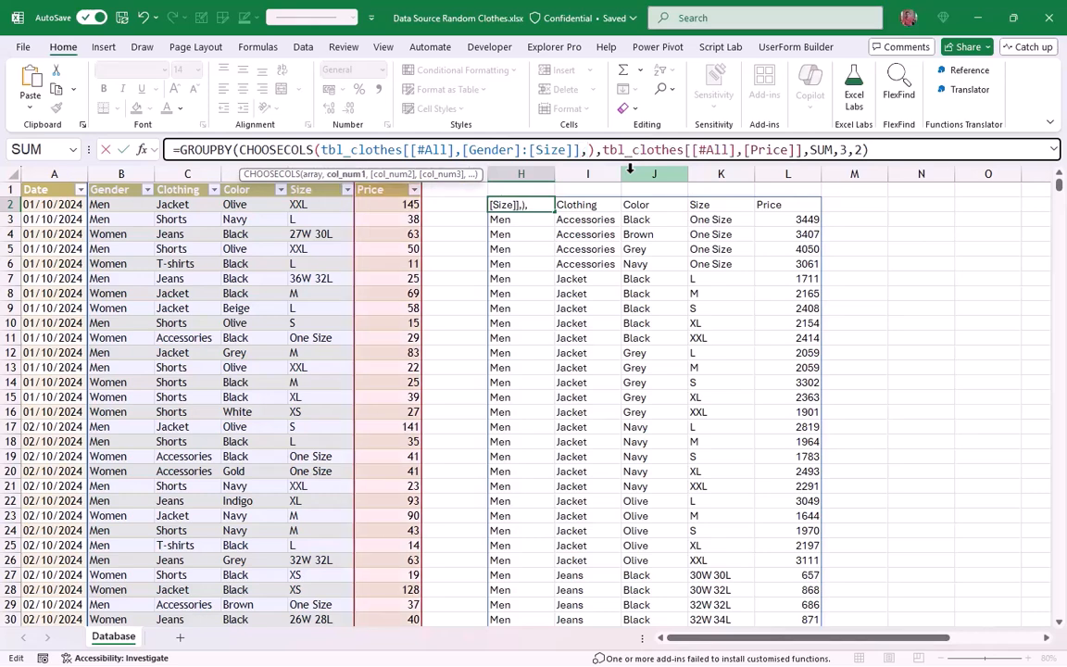
{"action": "type", "text": "1,2,4"}
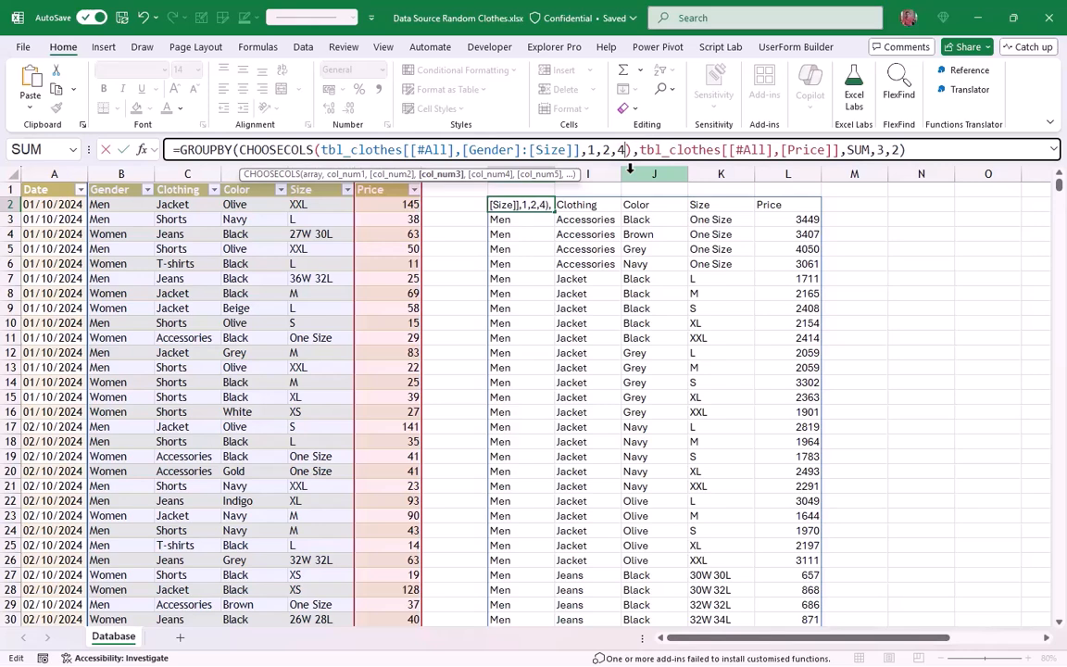
{"action": "key", "text": "Return"}
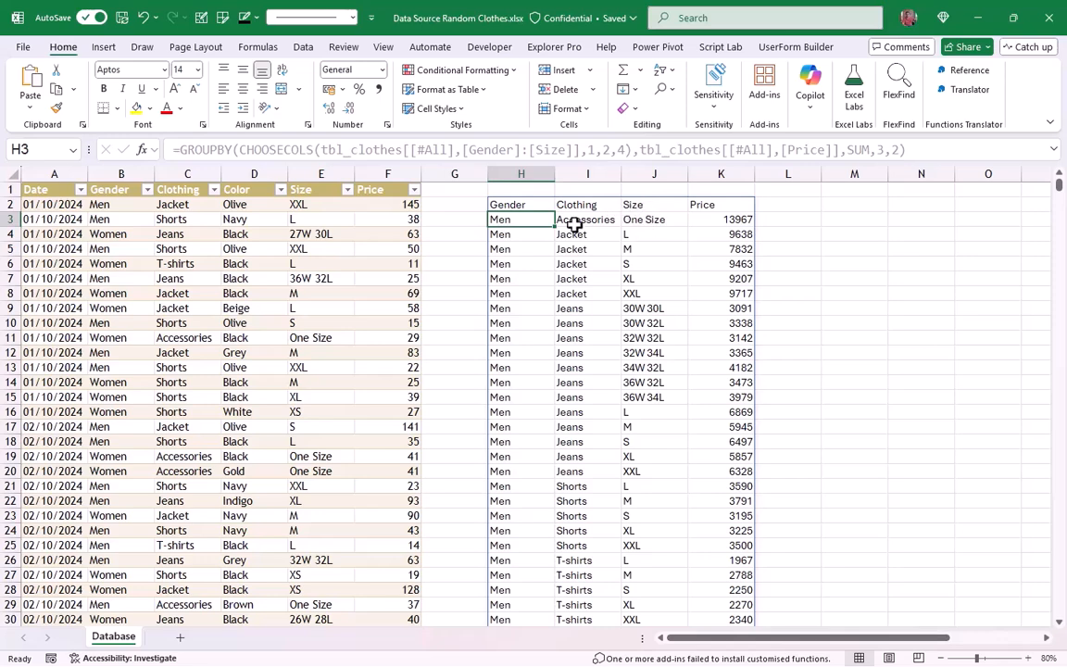
Step: Reorder the CHOOSECOLS column numbers in H2 to 2,1,4 and look through the regrouped summary
{"action": "left_click", "coordinate": [533, 207]}
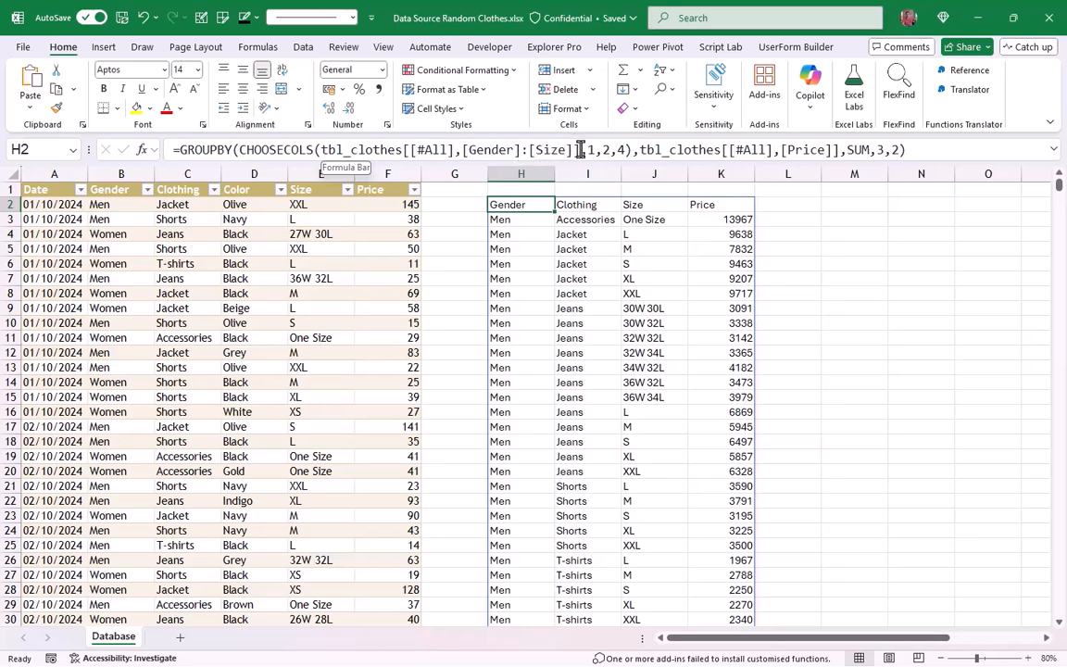
{"action": "left_click", "coordinate": [593, 150]}
{"action": "key", "text": "BackSpace"}
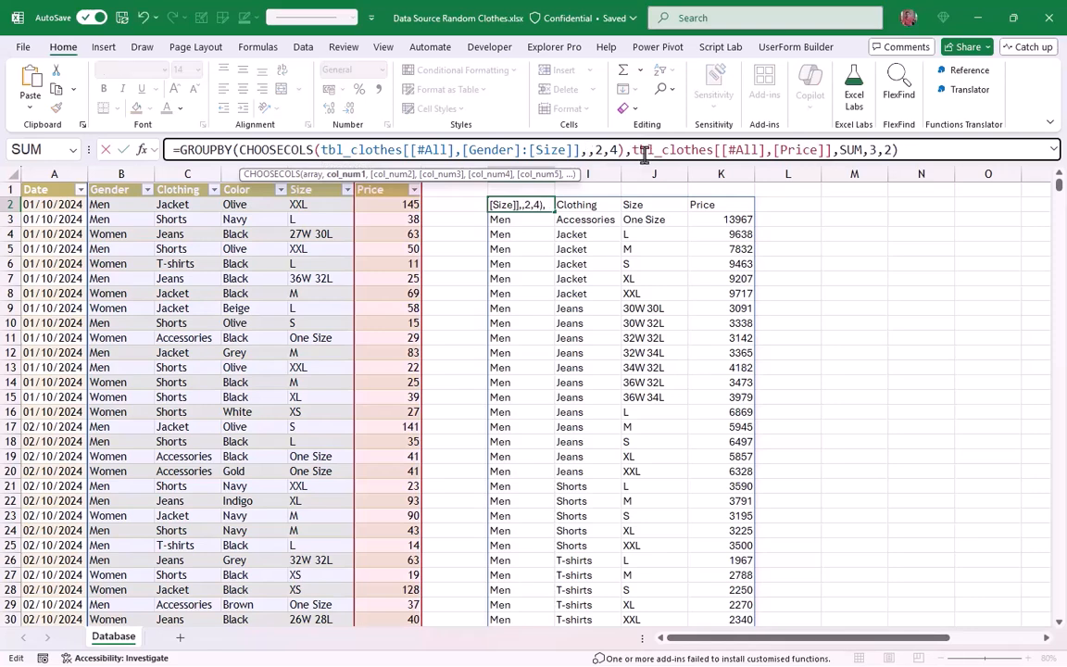
{"action": "type", "text": "2,"}
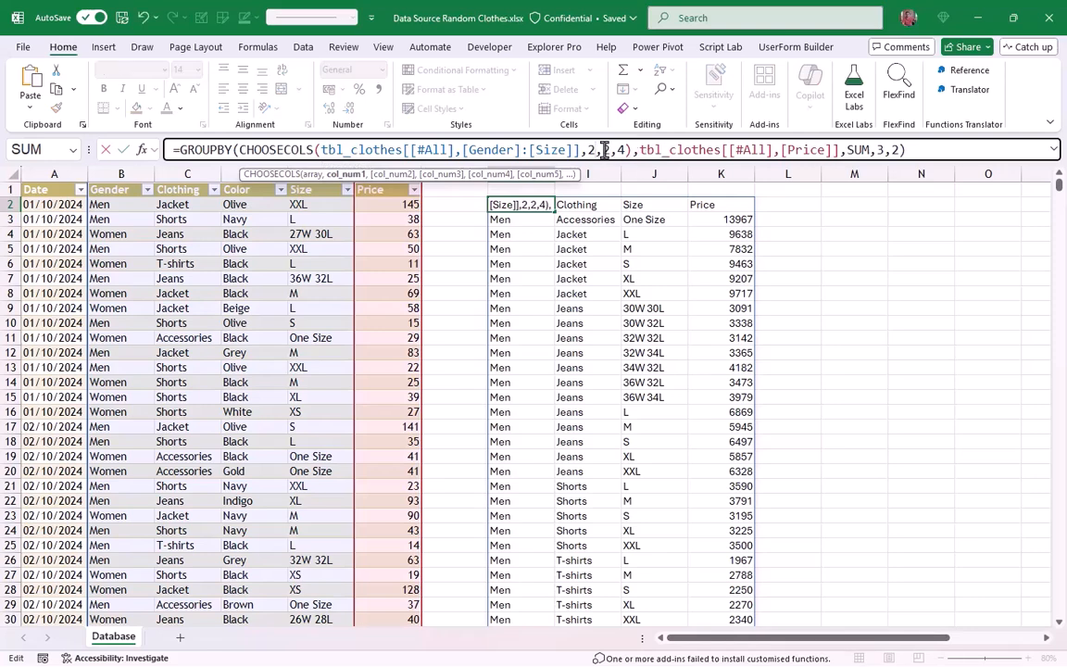
{"action": "type", "text": "1"}
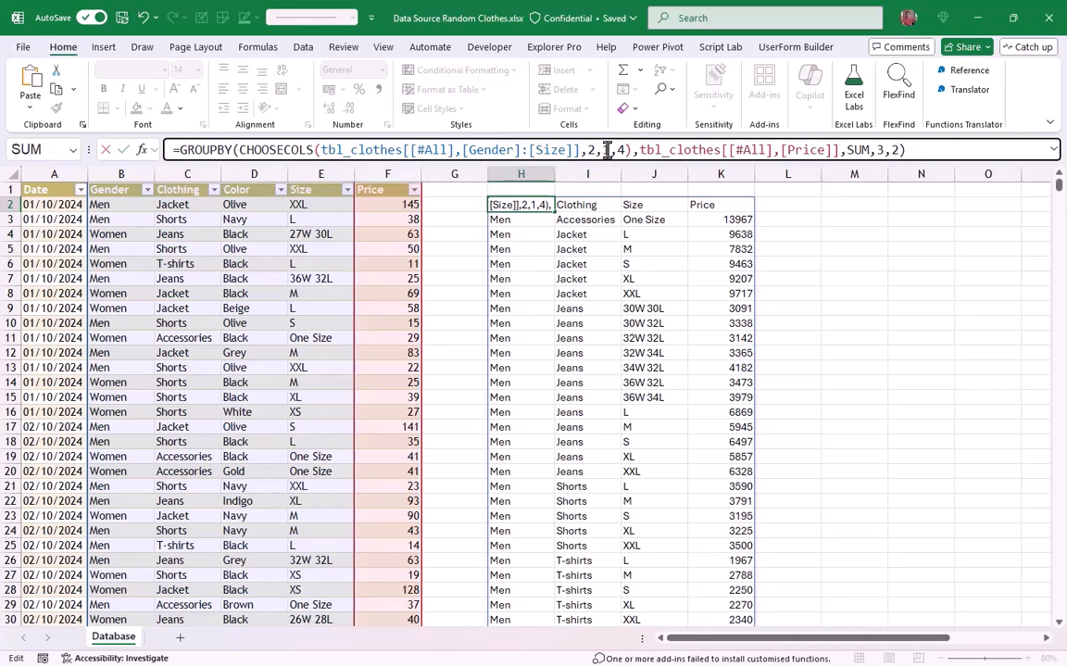
{"action": "key", "text": "Return"}
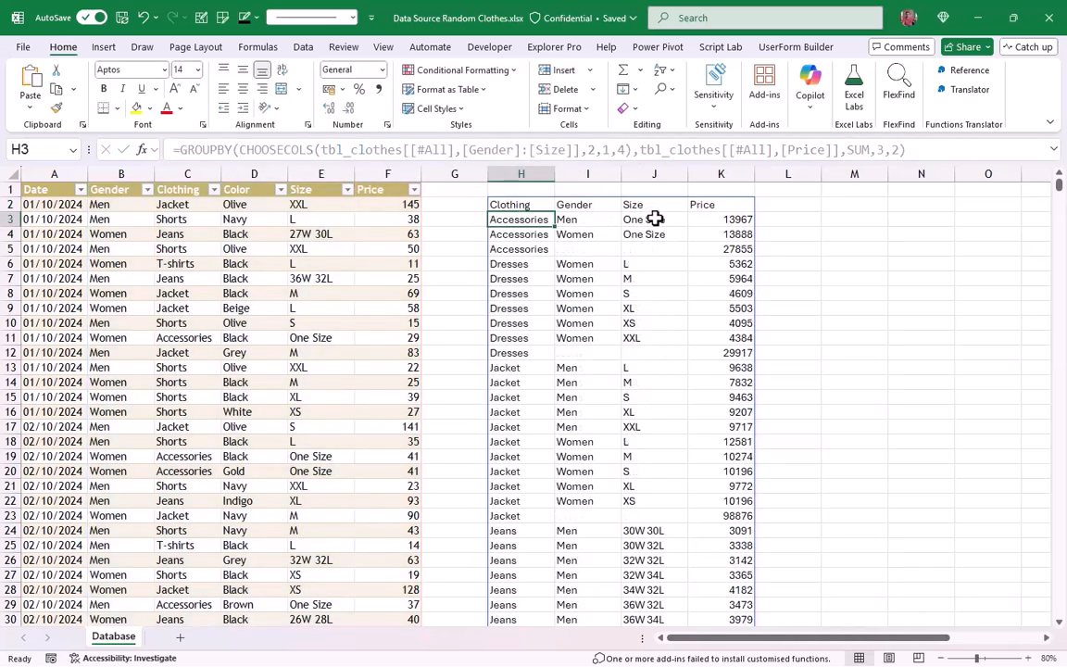
{"action": "scroll", "coordinate": [665, 324], "scroll_direction": "down", "scroll_amount": 8}
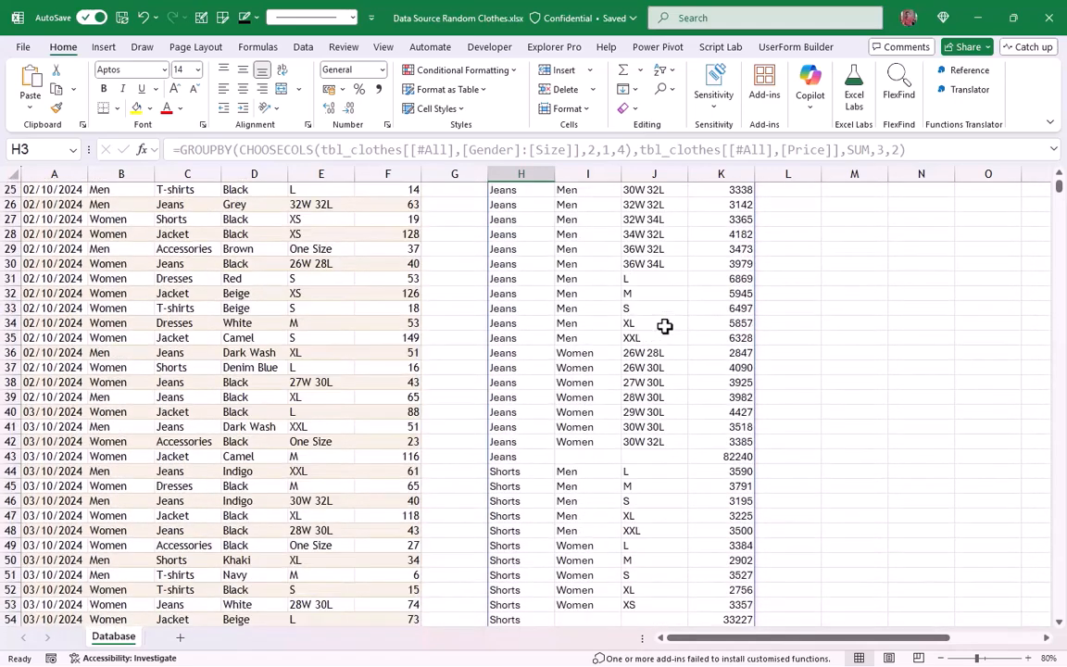
{"action": "scroll", "coordinate": [665, 326], "scroll_direction": "down", "scroll_amount": 5}
{"action": "scroll", "coordinate": [665, 326], "scroll_direction": "up", "scroll_amount": 13}
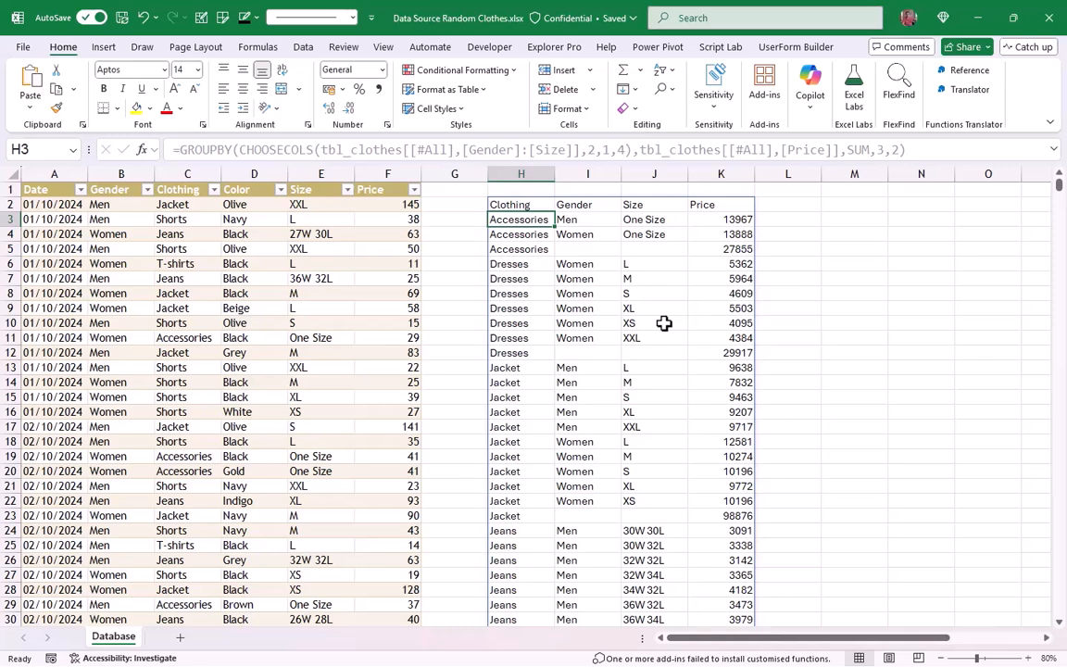
Step: Skip sort_order in the H2 GROUPBY formula and add the filter_array tbl_clothes[[#All],[Clothing]]="Dresses"
{"action": "left_click", "coordinate": [523, 205]}
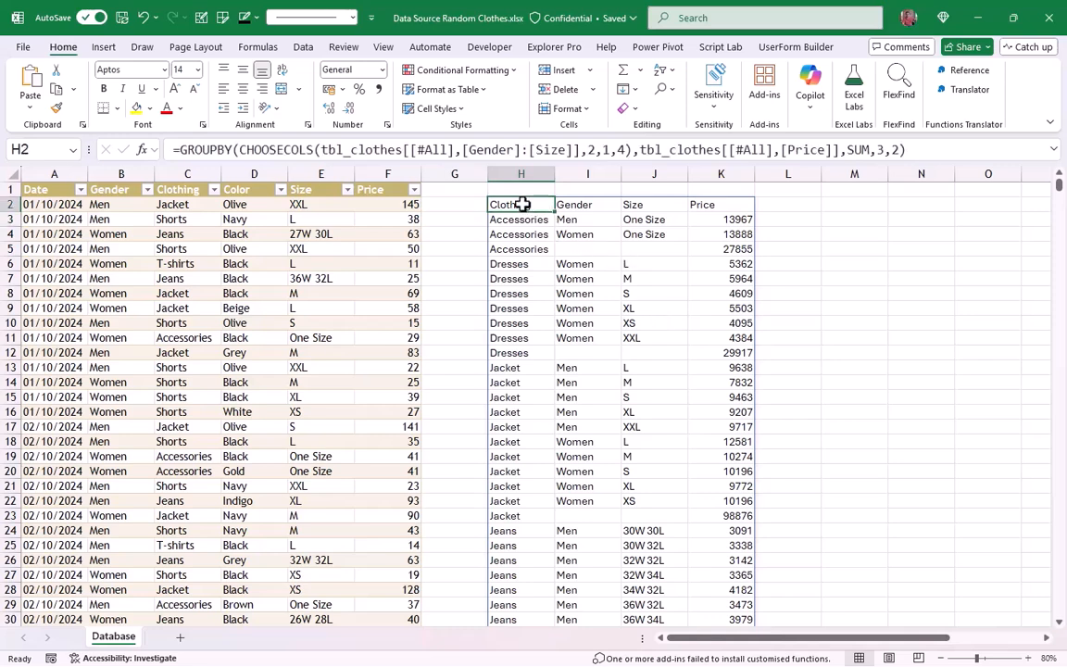
{"action": "left_click", "coordinate": [899, 150]}
{"action": "type", "text": ","}
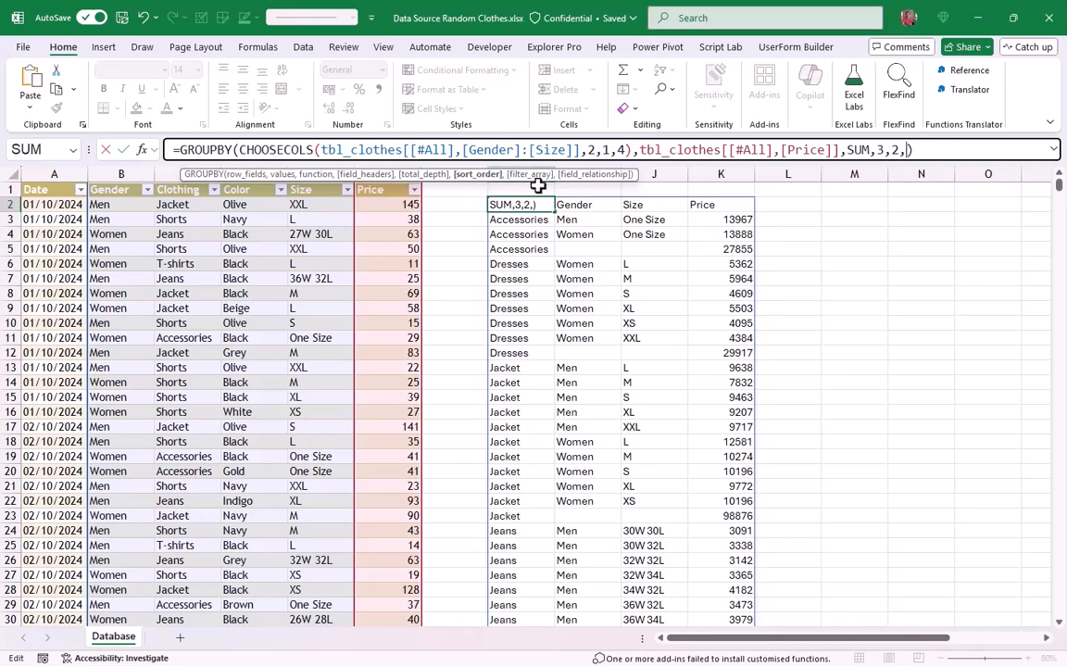
{"action": "type", "text": ","}
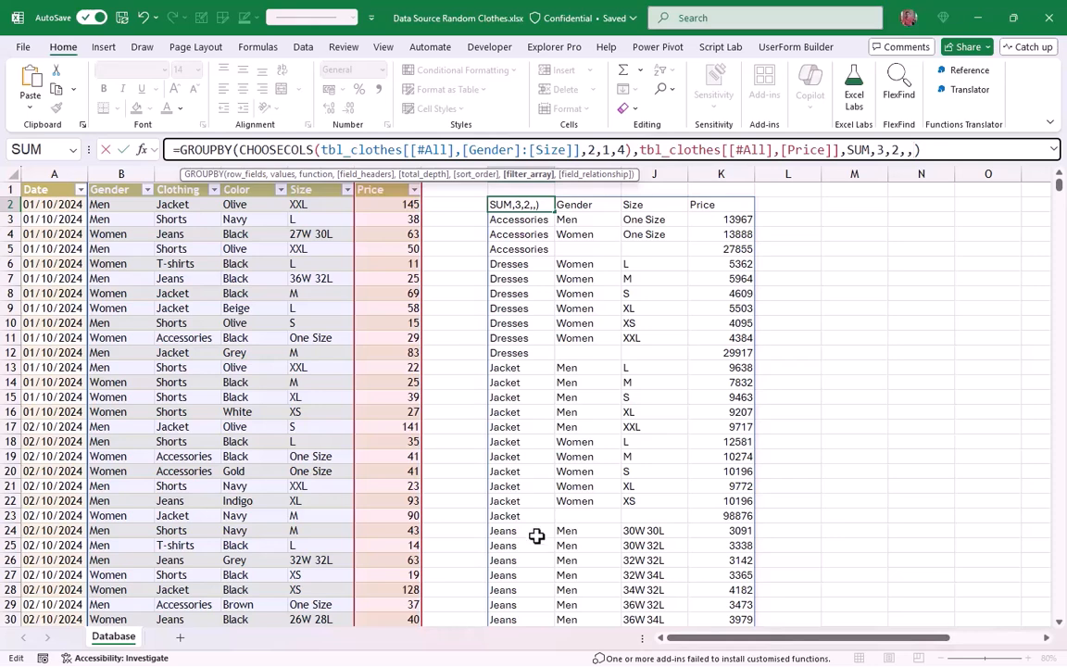
{"action": "left_click", "coordinate": [174, 181]}
{"action": "left_click", "coordinate": [174, 181]}
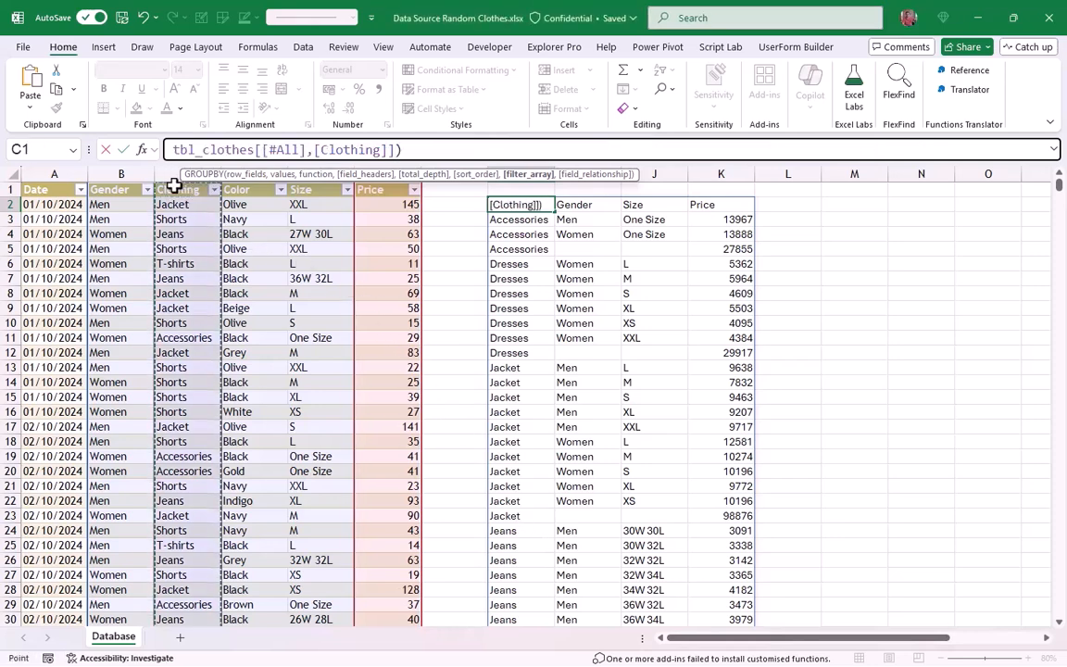
{"action": "type", "text": "=\""}
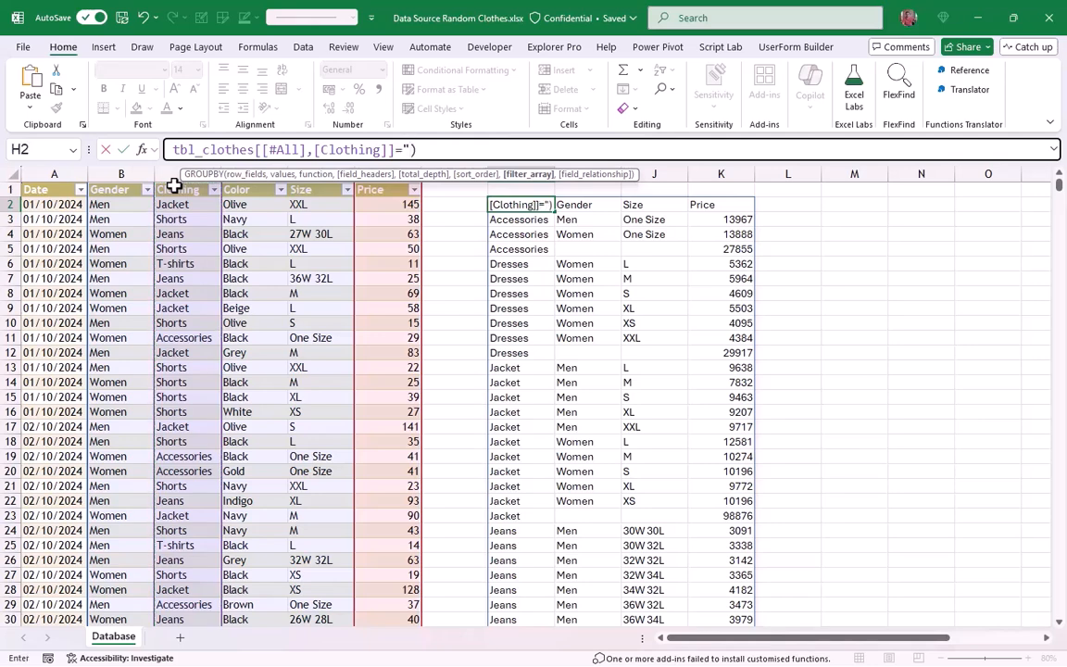
{"action": "type", "text": "Dresses\""}
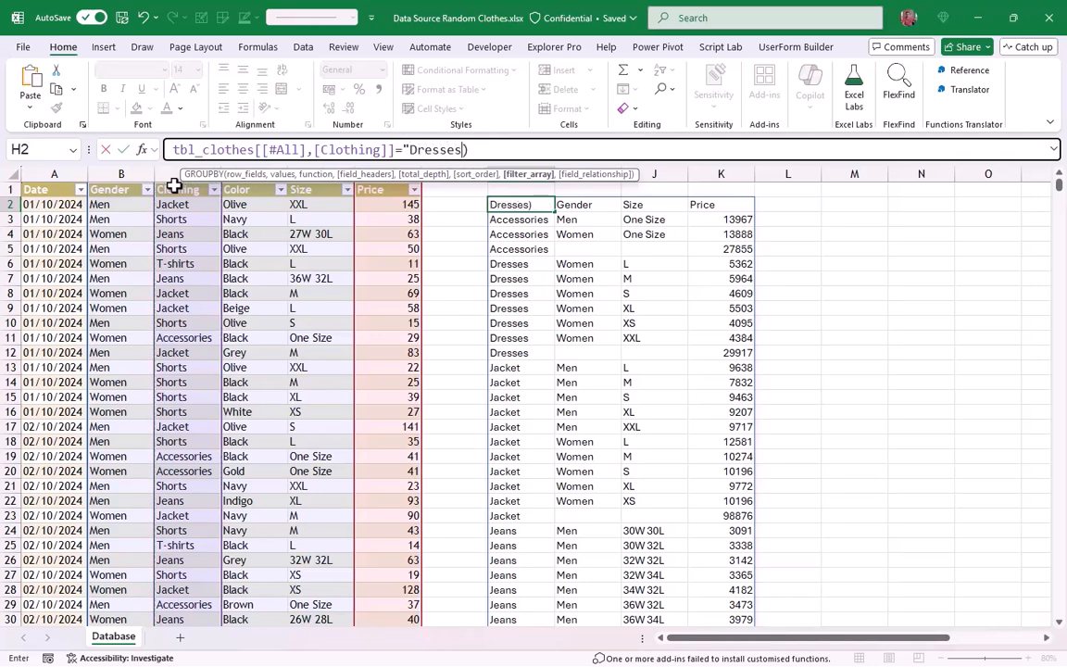
{"action": "key", "text": "Return"}
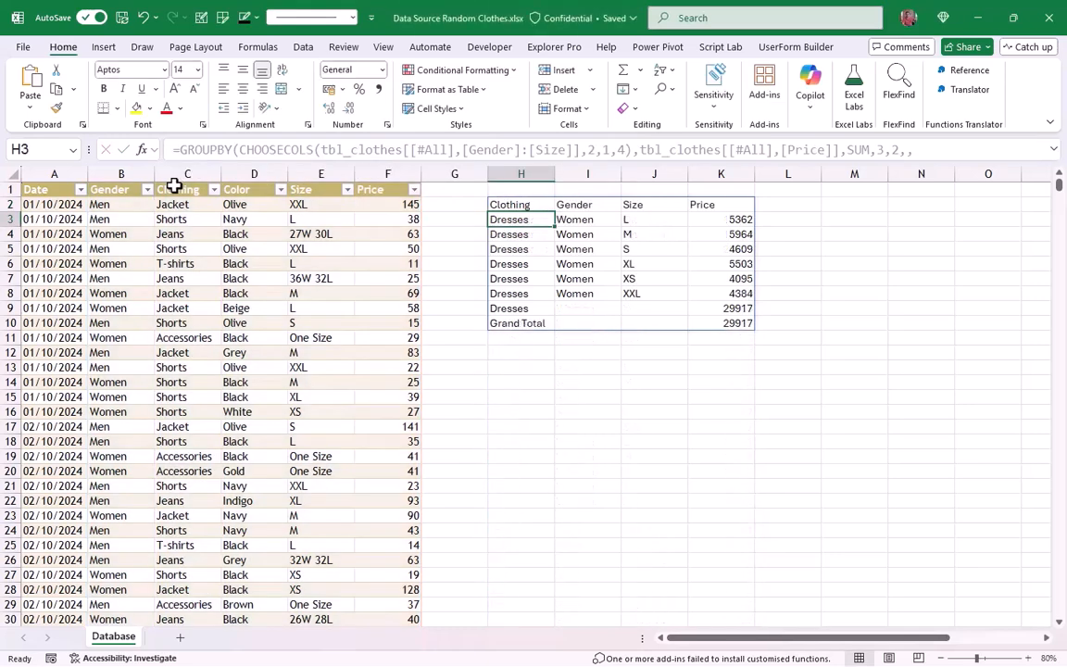
Step: Expand the formula area to show the whole formula and set the Clothing filter in H2 to "Shorts"
{"action": "key", "text": "ctrl+shift+u"}
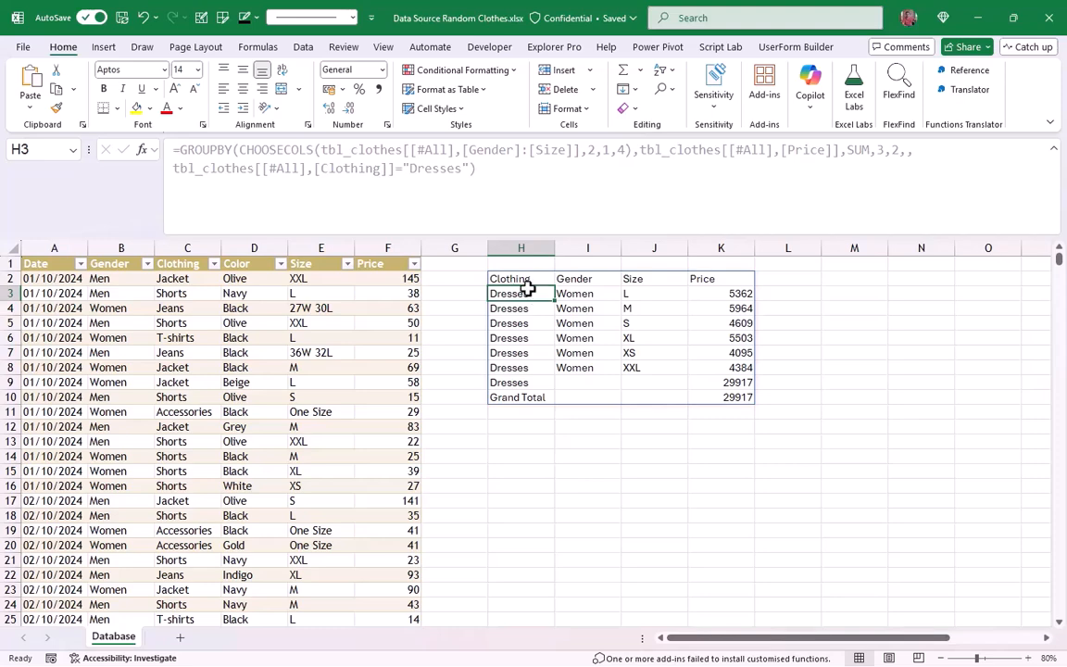
{"action": "left_click", "coordinate": [519, 278]}
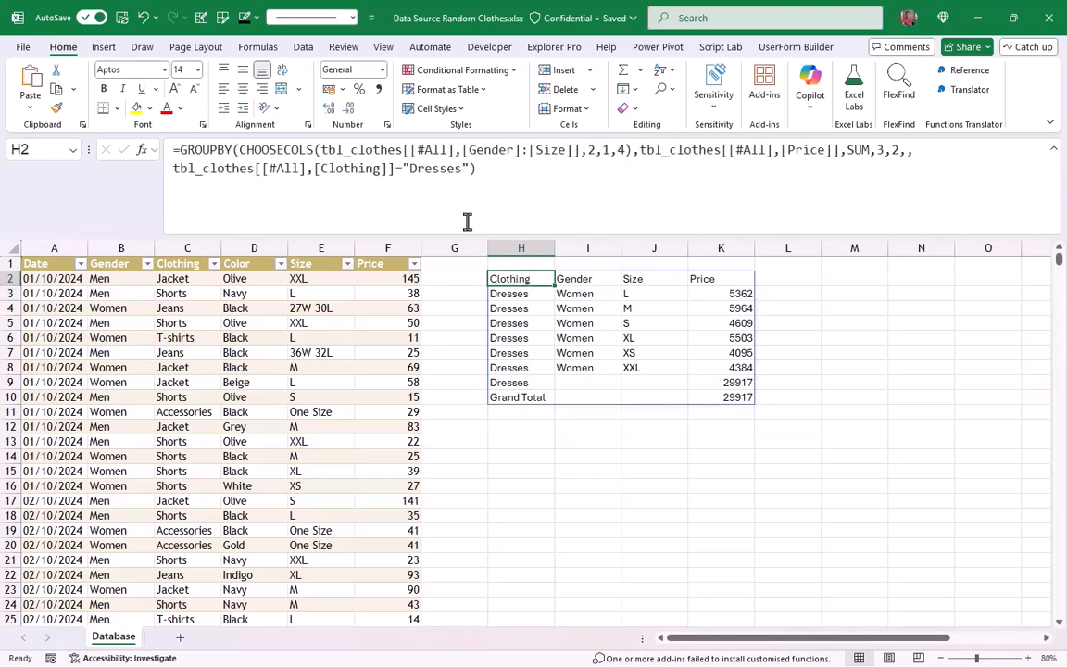
{"action": "double_click", "coordinate": [426, 169]}
{"action": "type", "text": "Shorts"}
{"action": "key", "text": "Return"}
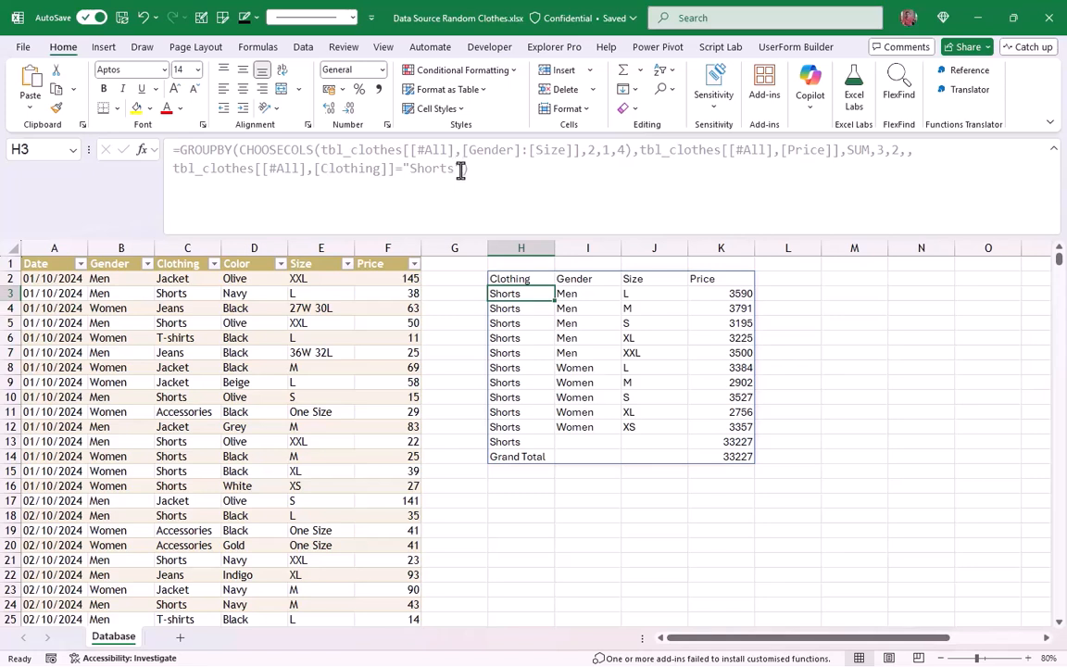
Step: Set the Clothing filter's operator in H2 to <> to exclude Shorts and review the summary down to the grand total
{"action": "left_click", "coordinate": [536, 281]}
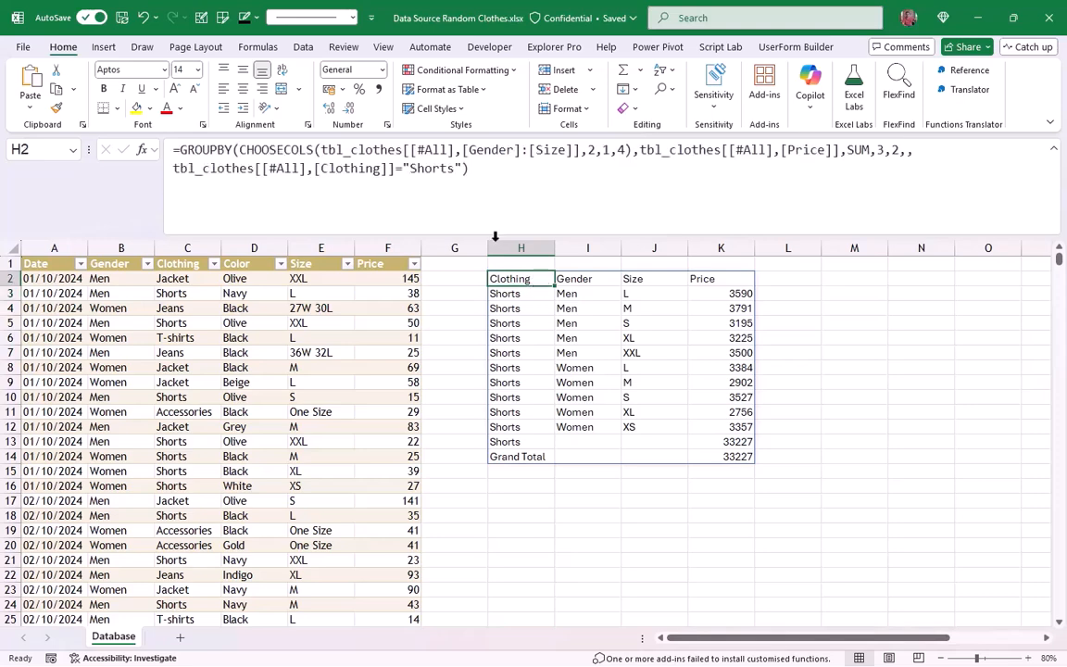
{"action": "left_click", "coordinate": [402, 174]}
{"action": "left_click_drag", "start_coordinate": [401, 174], "coordinate": [397, 173]}
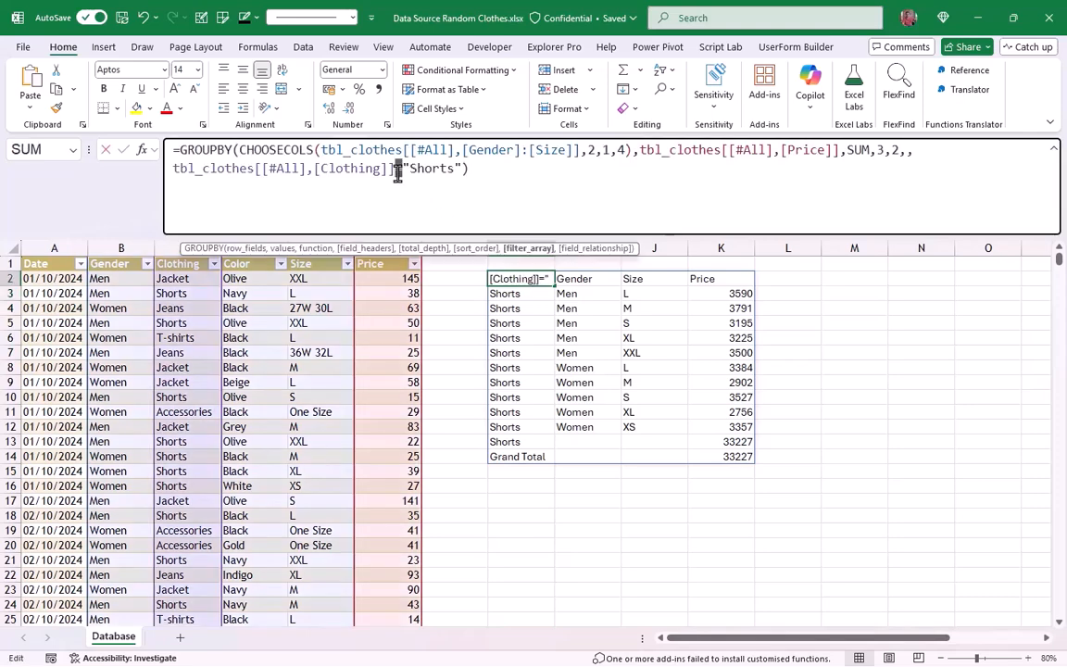
{"action": "type", "text": "<>"}
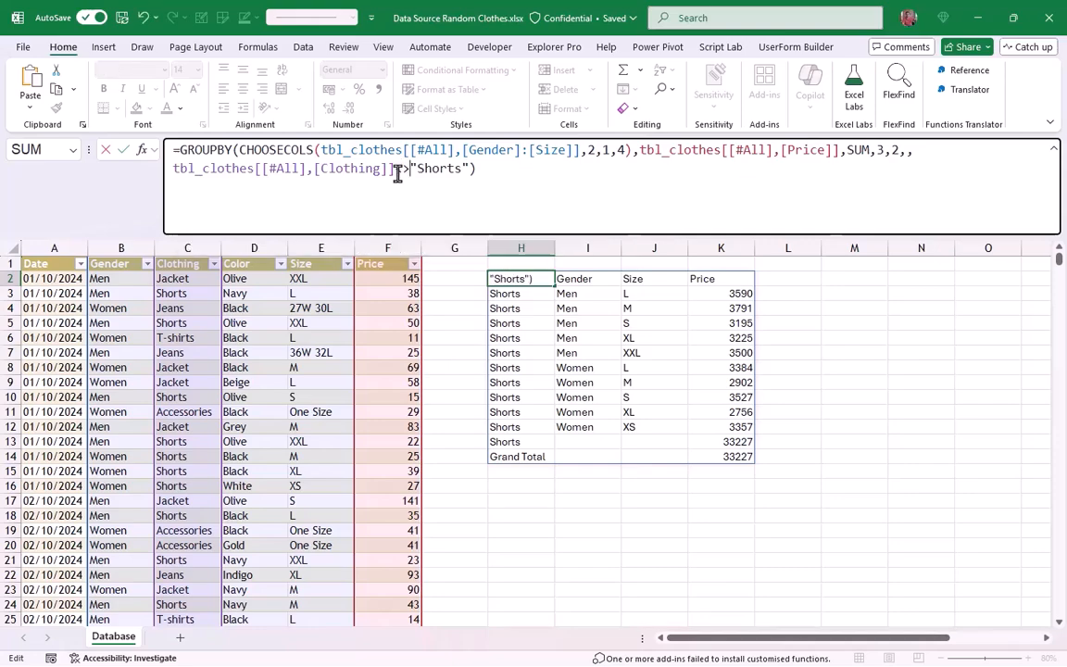
{"action": "key", "text": "Return"}
{"action": "scroll", "coordinate": [622, 451], "scroll_direction": "down", "scroll_amount": 3}
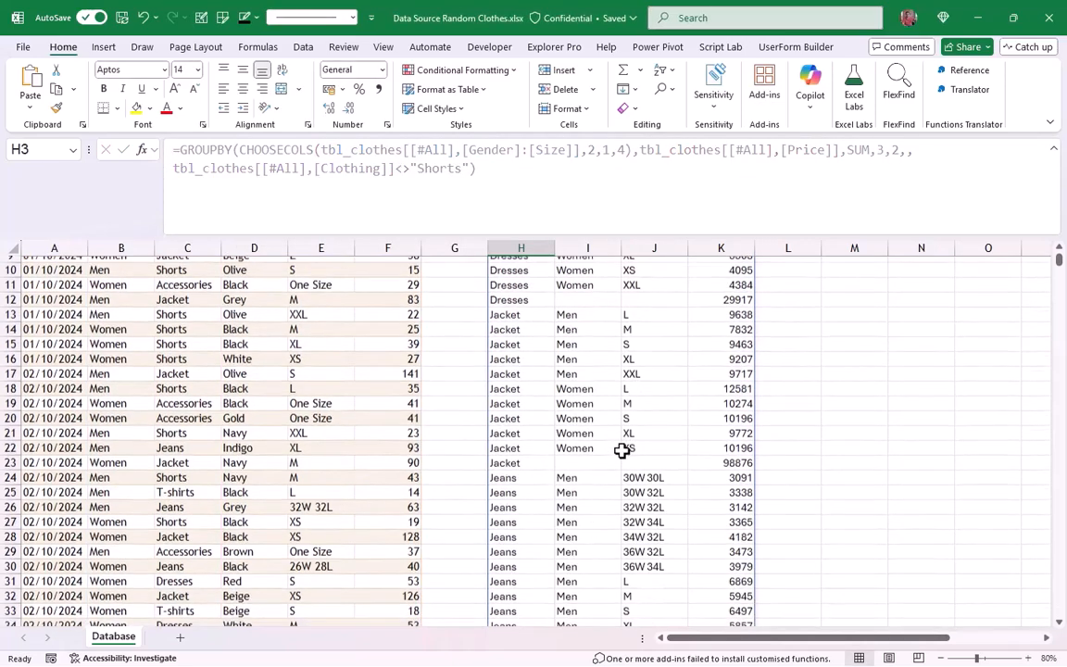
{"action": "scroll", "coordinate": [622, 451], "scroll_direction": "down", "scroll_amount": 8}
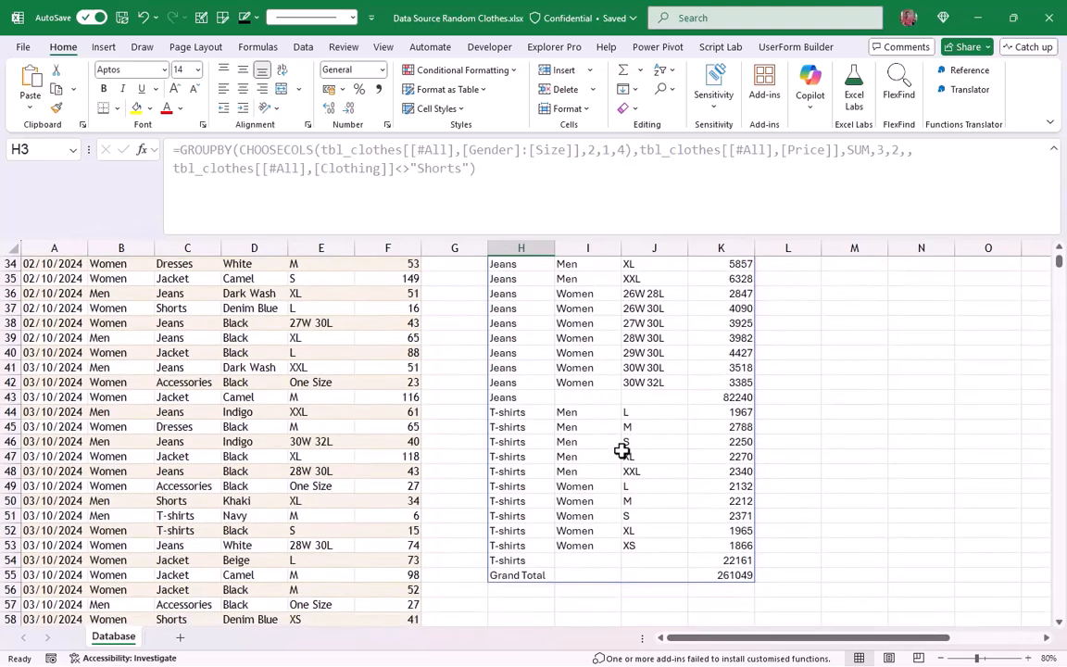
{"action": "scroll", "coordinate": [622, 451], "scroll_direction": "up", "scroll_amount": 11}
Step: Set the operator of the Shorts filter in the H2 formula to =
{"action": "left_click", "coordinate": [497, 279]}
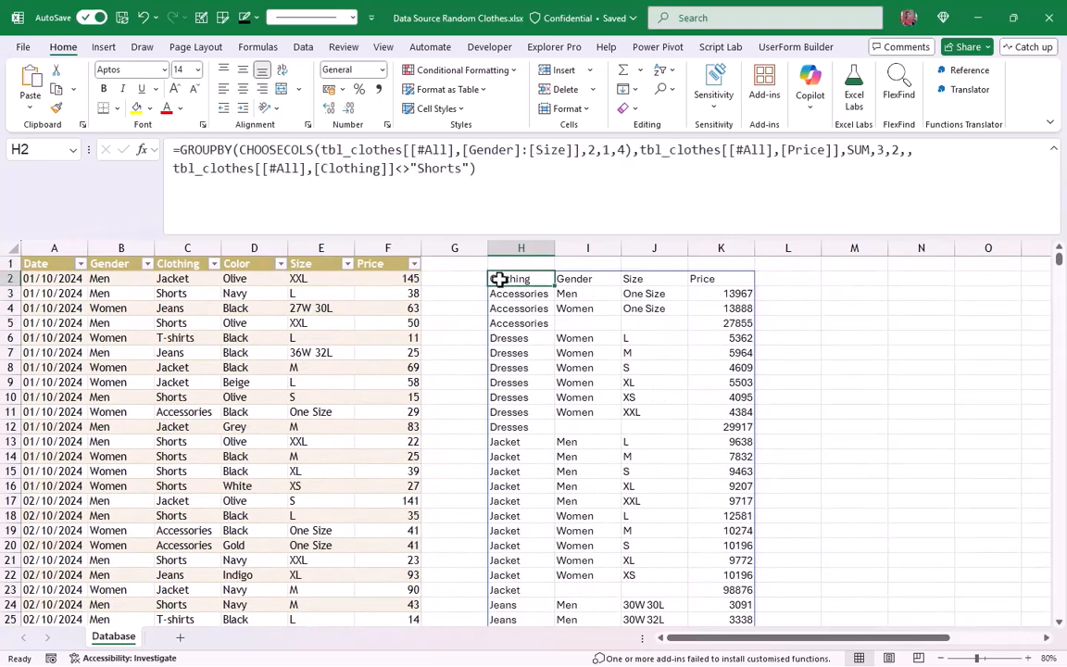
{"action": "left_click", "coordinate": [407, 168]}
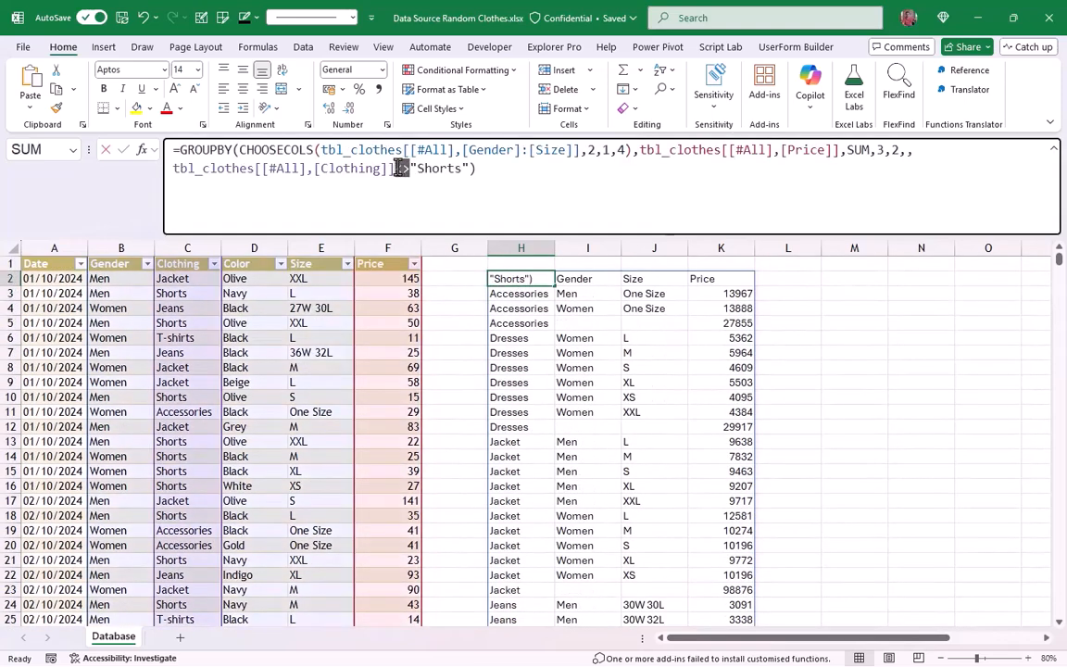
{"action": "type", "text": "="}
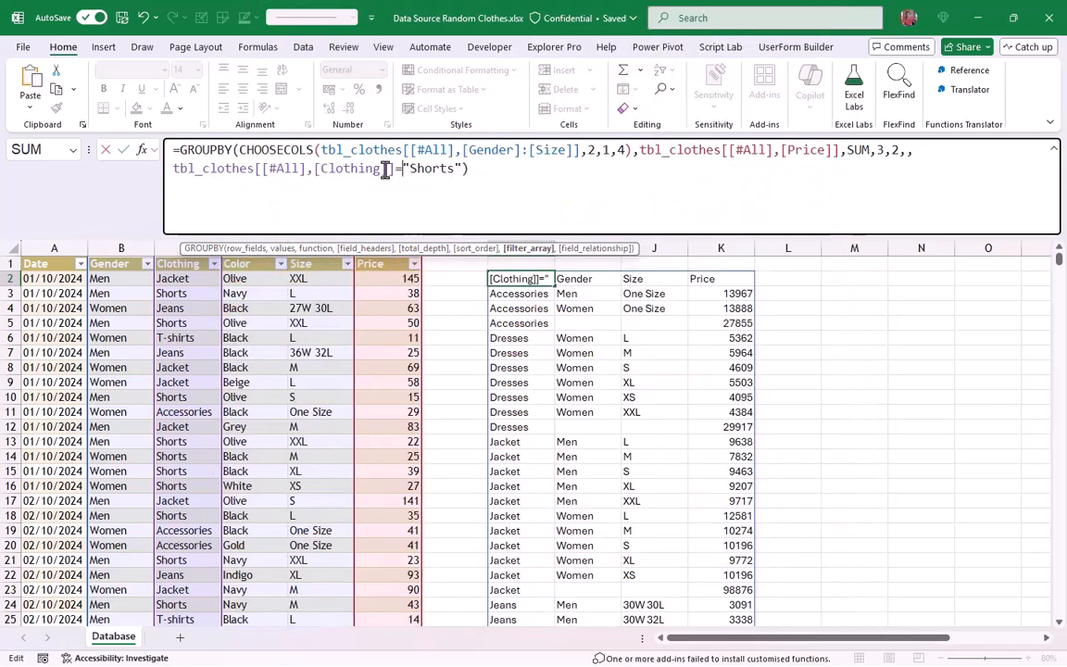
Step: Try to filter the H2 summary with an OR function that accepts Clothing "Shorts" or "Jeans" as filter_array
{"action": "left_click_drag", "start_coordinate": [172, 167], "coordinate": [461, 168]}
{"action": "key", "text": "ctrl+c"}
{"action": "left_click", "coordinate": [172, 167]}
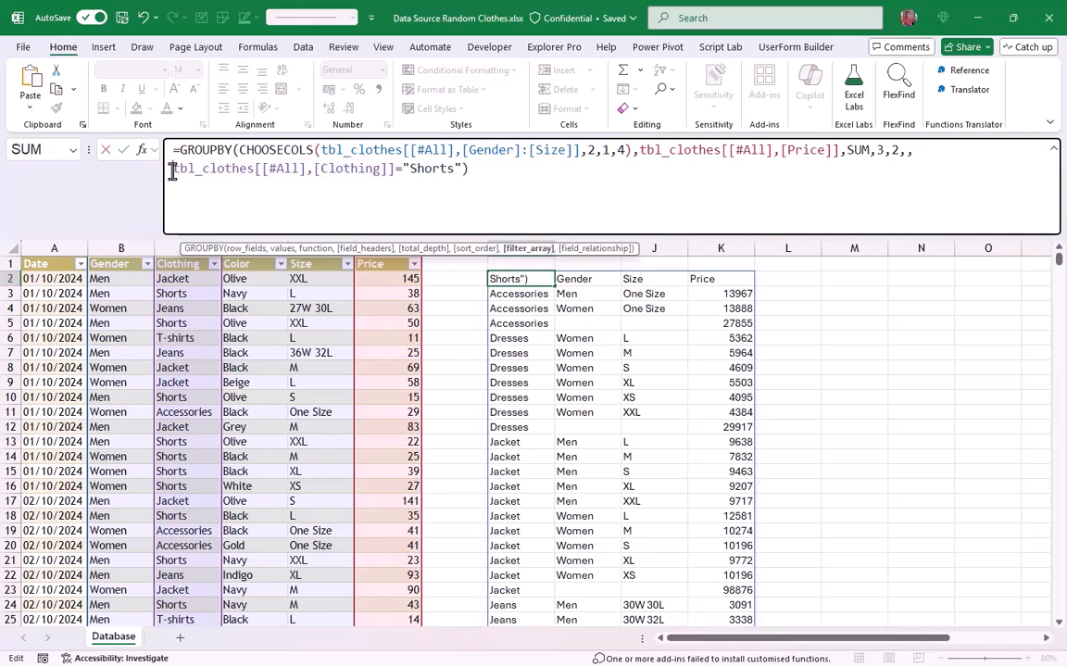
{"action": "type", "text": "OR("}
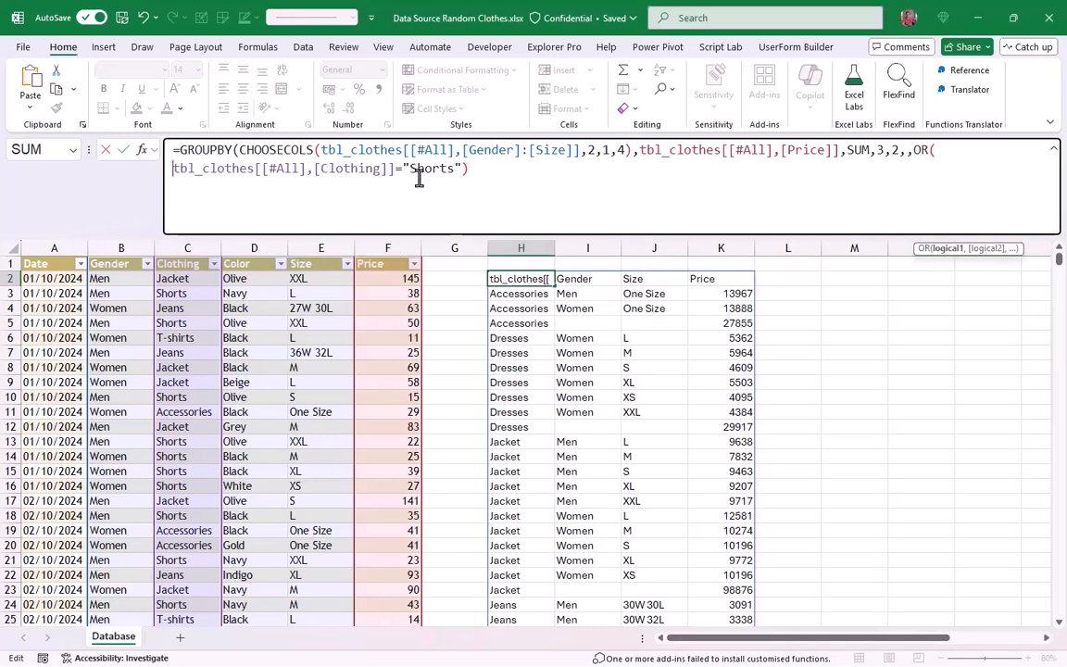
{"action": "left_click", "coordinate": [462, 166]}
{"action": "type", "text": ","}
{"action": "key", "text": "ctrl+v"}
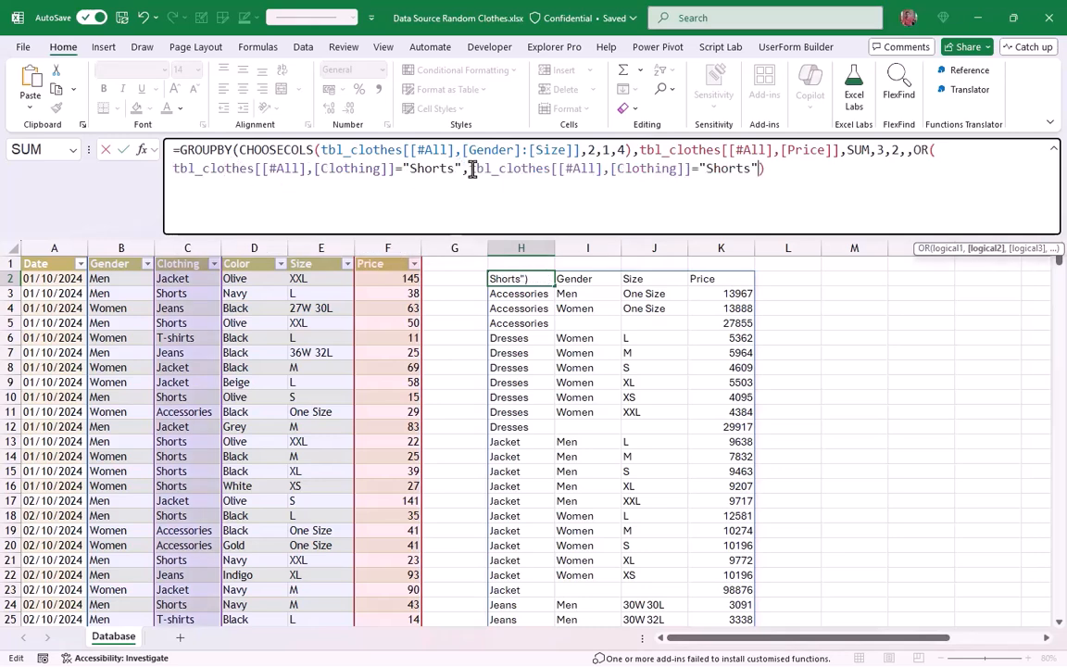
{"action": "type", "text": ")"}
{"action": "left_click_drag", "start_coordinate": [705, 168], "coordinate": [752, 168]}
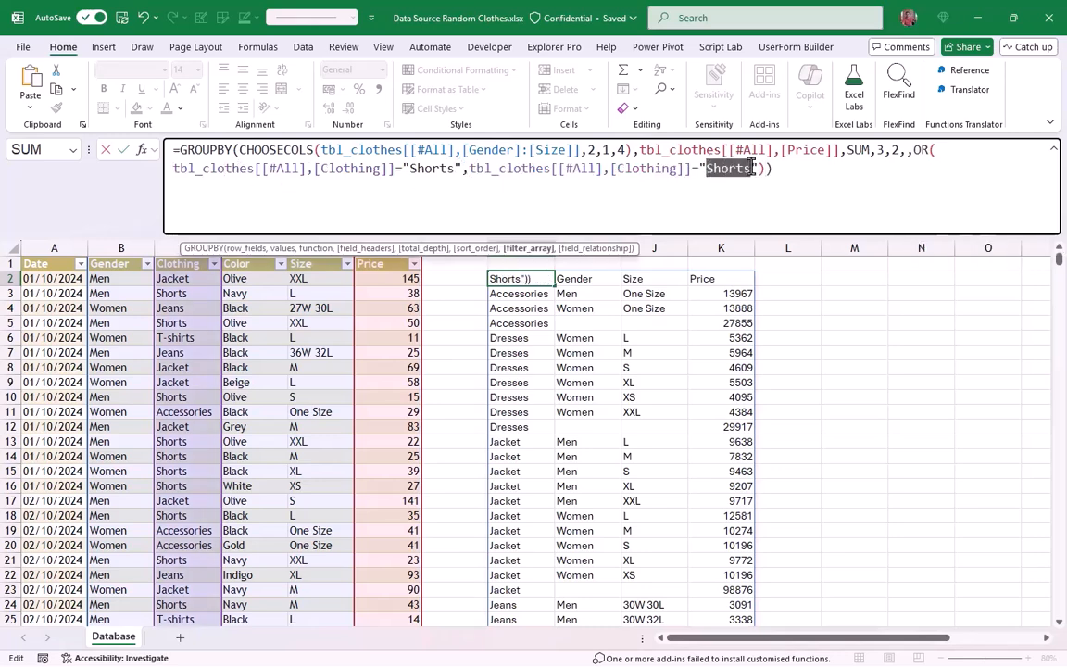
{"action": "type", "text": "Jeans"}
{"action": "key", "text": "Return"}
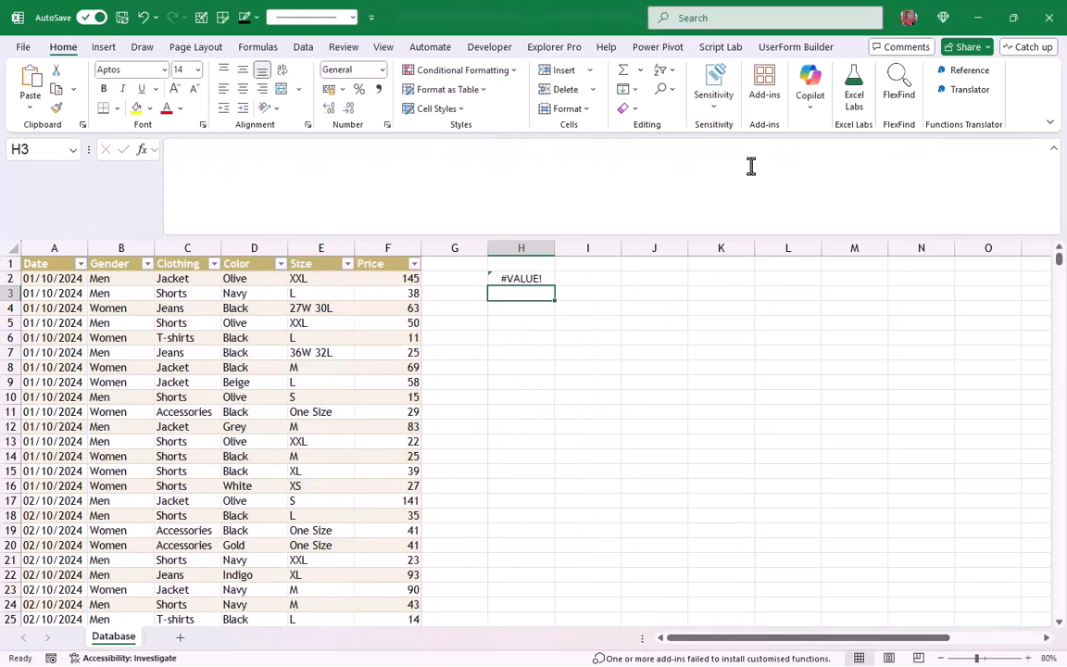
Step: Remove the OR function from the H2 formula and join the Shorts and Jeans conditions with +
{"action": "key", "text": "Up"}
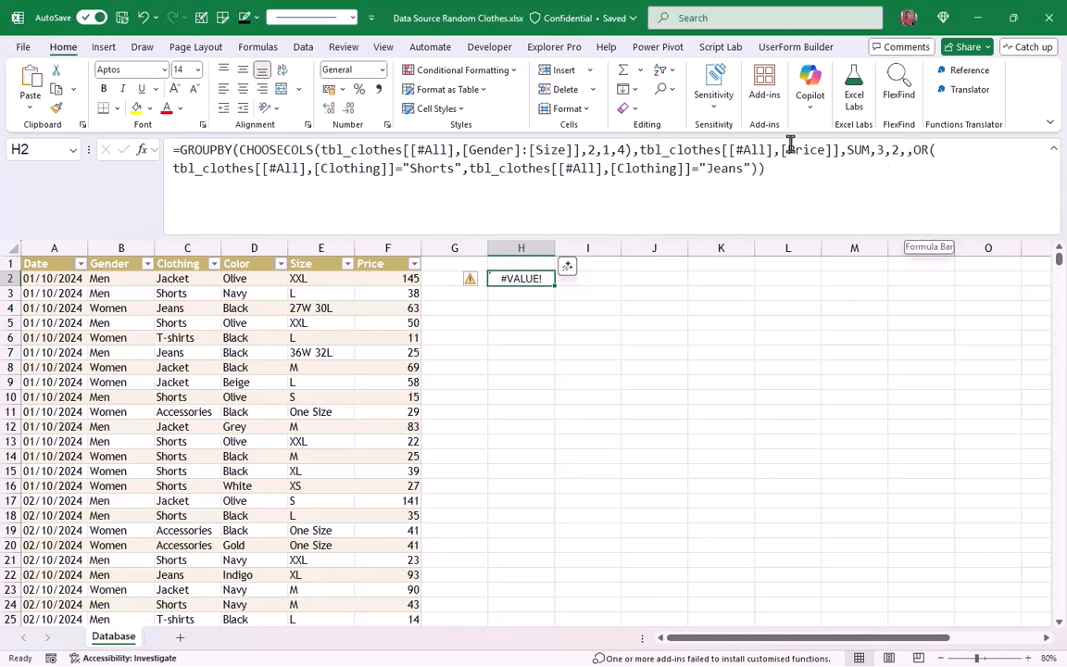
{"action": "left_click", "coordinate": [914, 151]}
{"action": "double_click", "coordinate": [919, 149]}
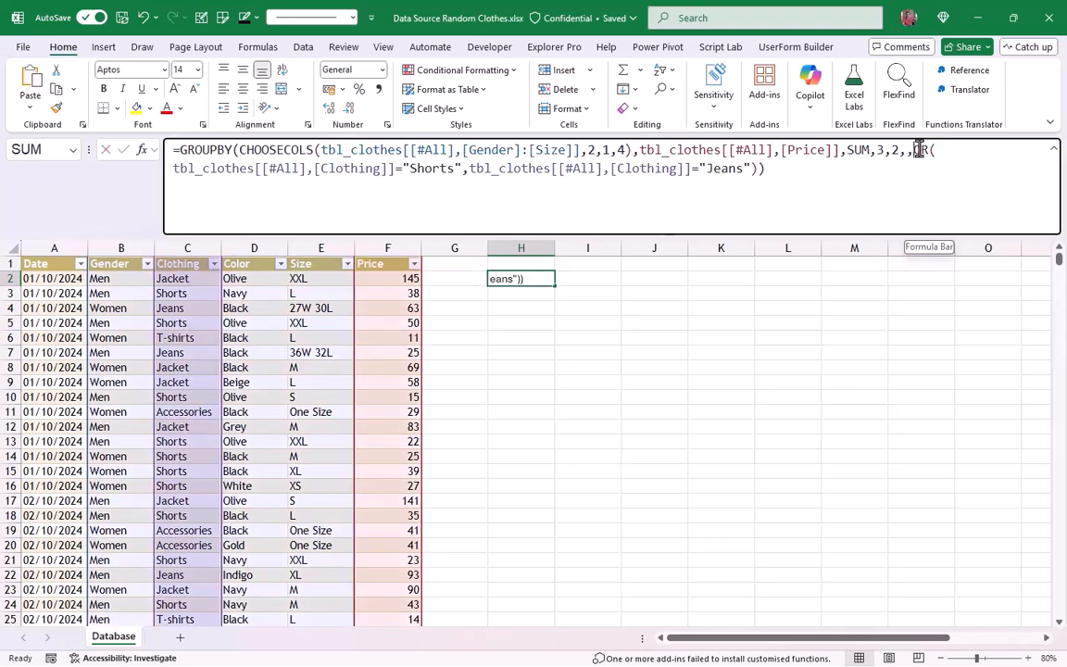
{"action": "key", "text": "BackSpace"}
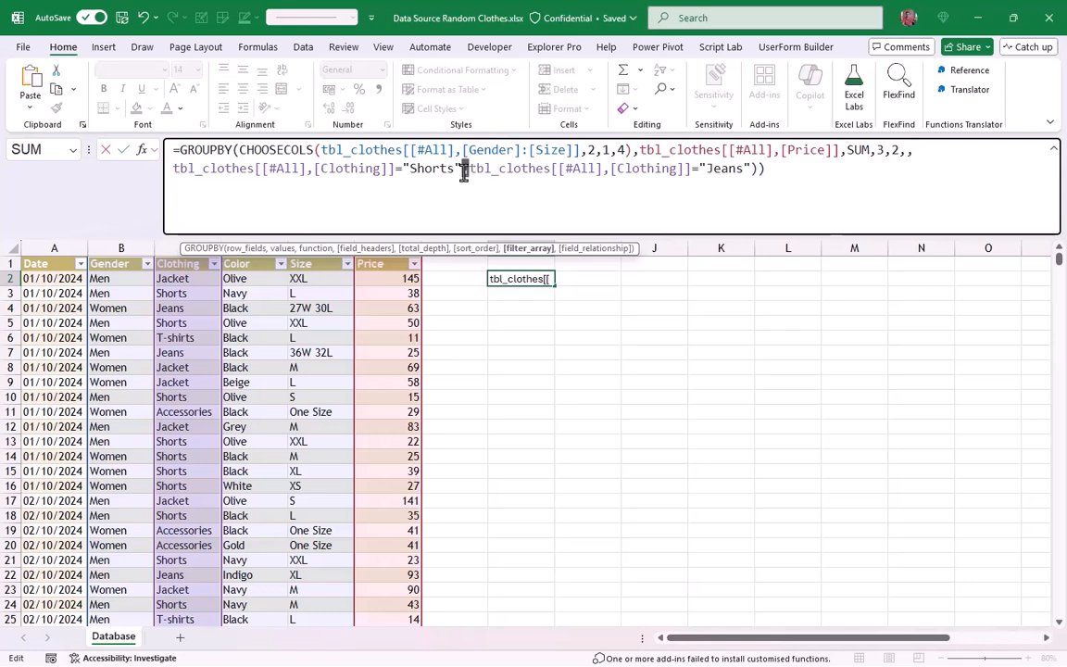
{"action": "type", "text": "+"}
{"action": "left_click", "coordinate": [757, 171]}
{"action": "key", "text": "BackSpace"}
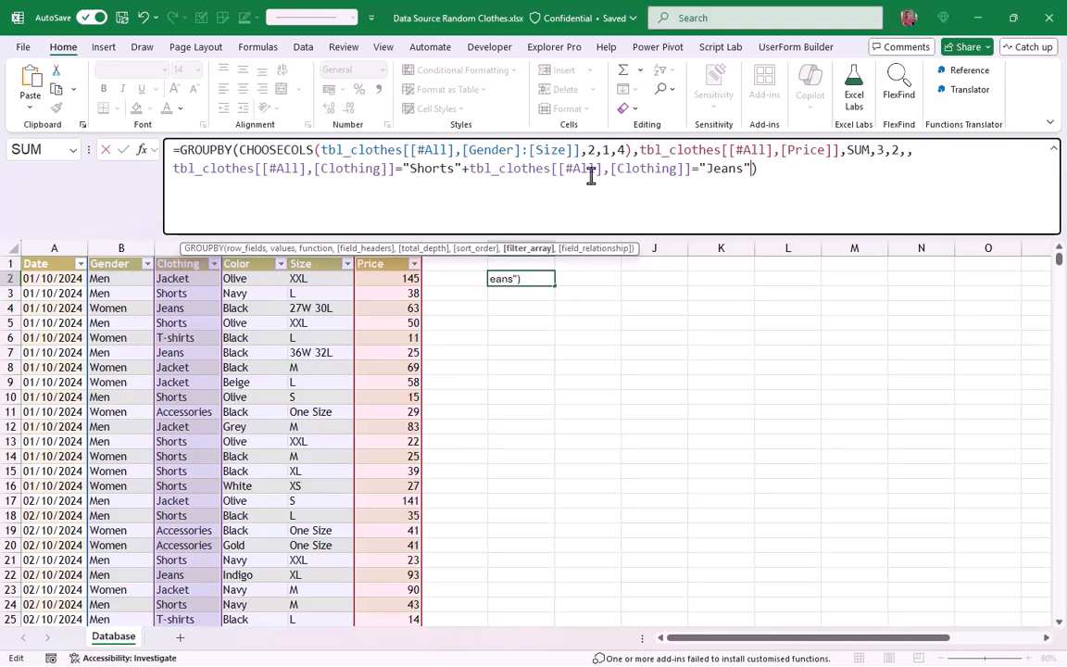
{"action": "key", "text": "Return"}
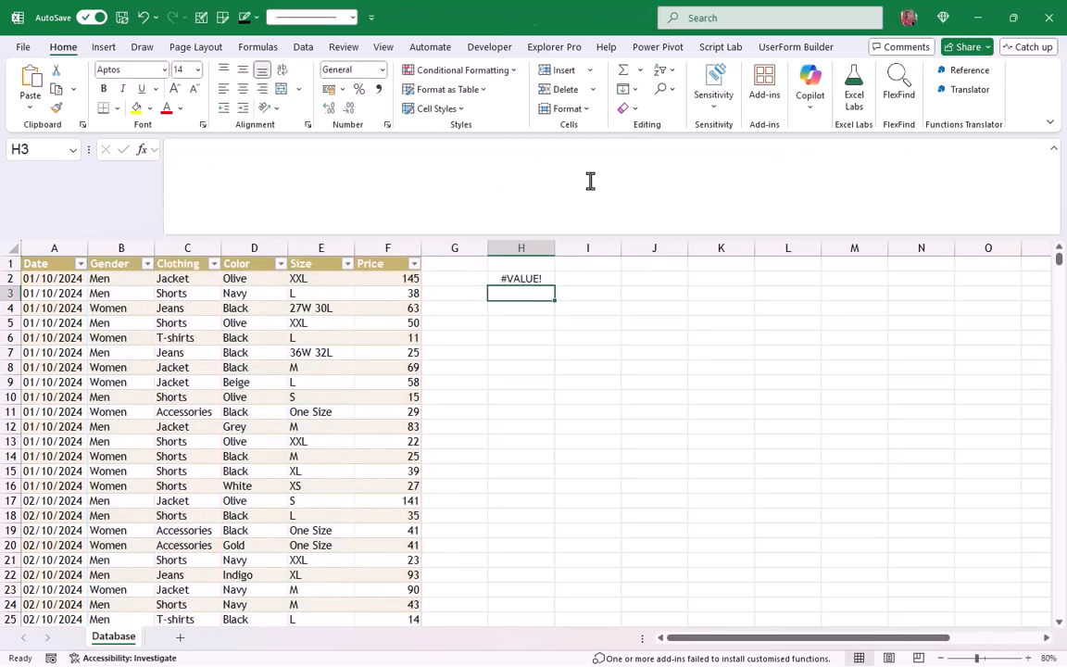
Step: Enclose the Shorts and Jeans conditions in H2 in separate parentheses and review the summary down to the grand total
{"action": "left_click", "coordinate": [521, 278]}
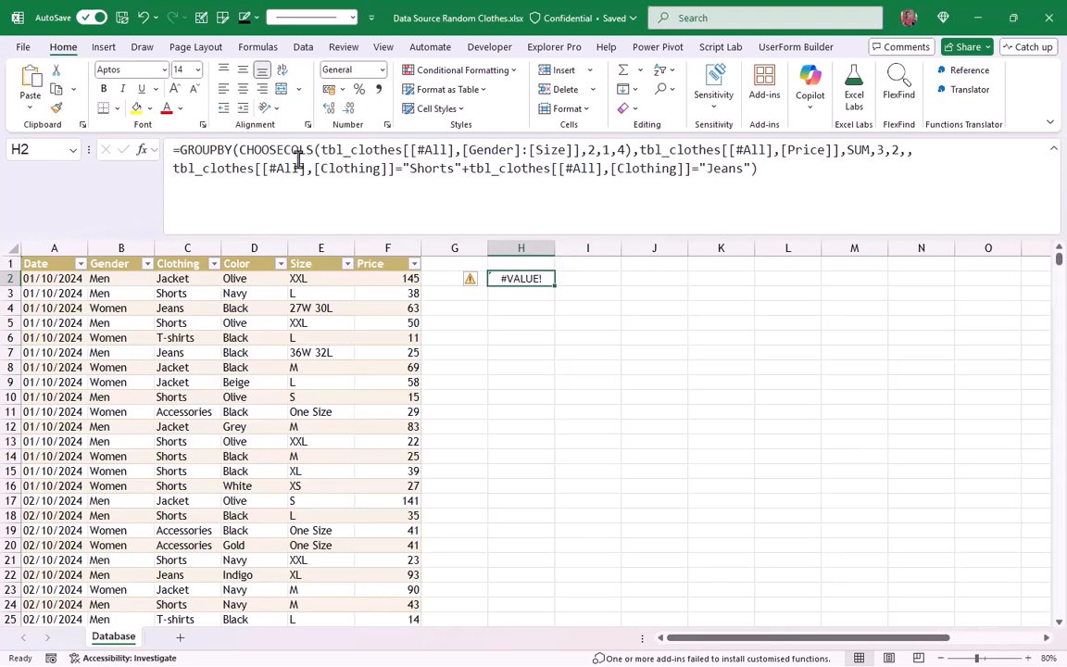
{"action": "left_click", "coordinate": [173, 169]}
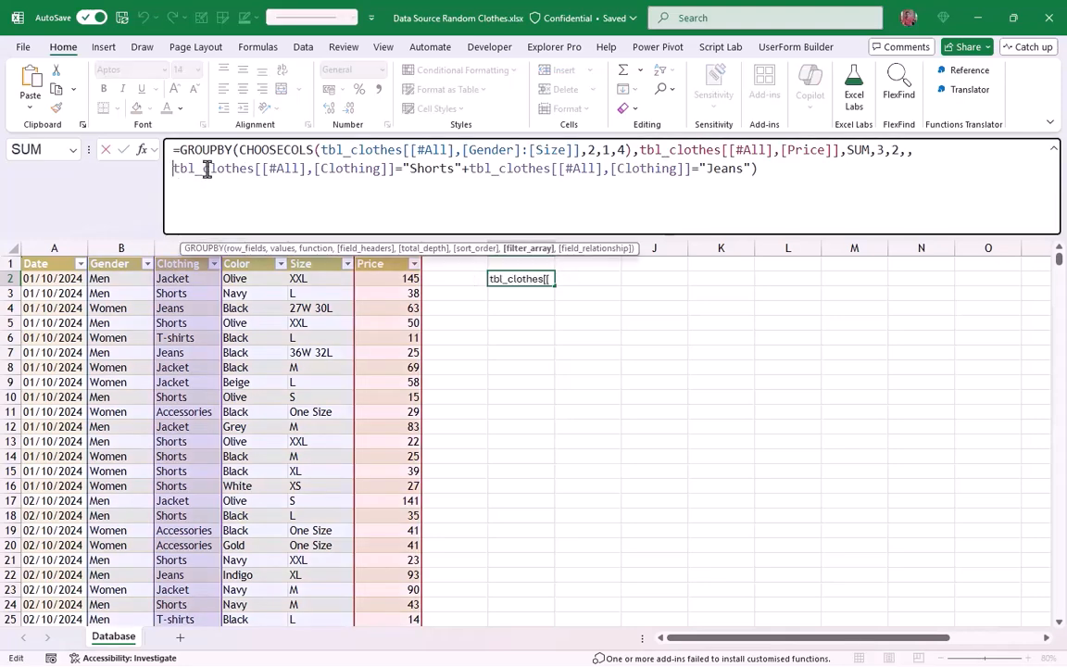
{"action": "type", "text": "("}
{"action": "left_click", "coordinate": [460, 169]}
{"action": "type", "text": ")"}
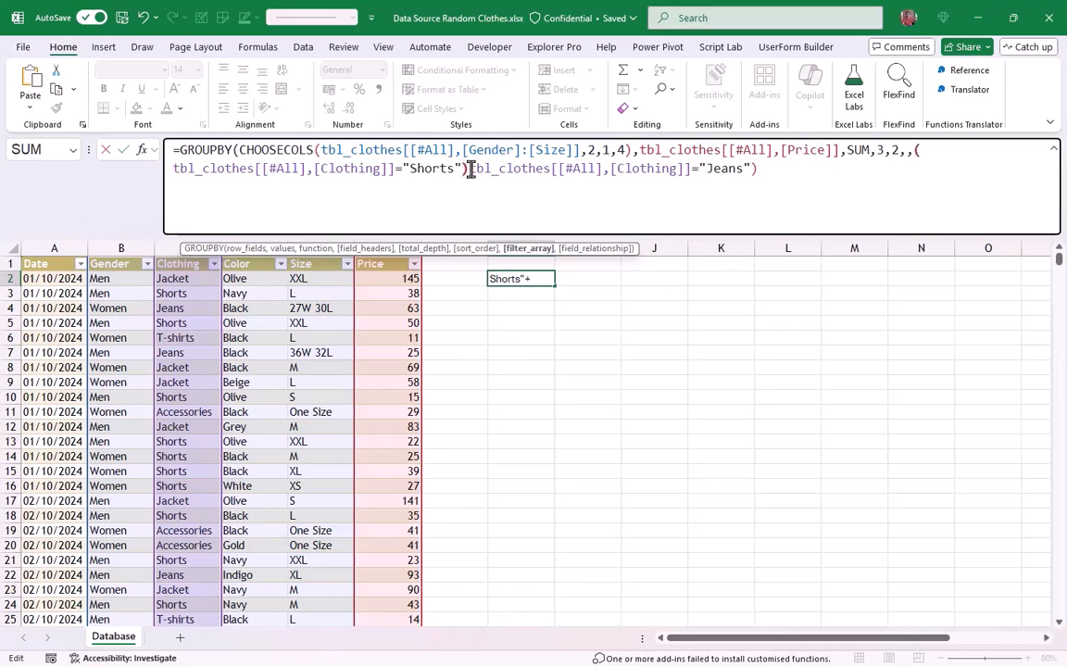
{"action": "left_click", "coordinate": [475, 170]}
{"action": "type", "text": "("}
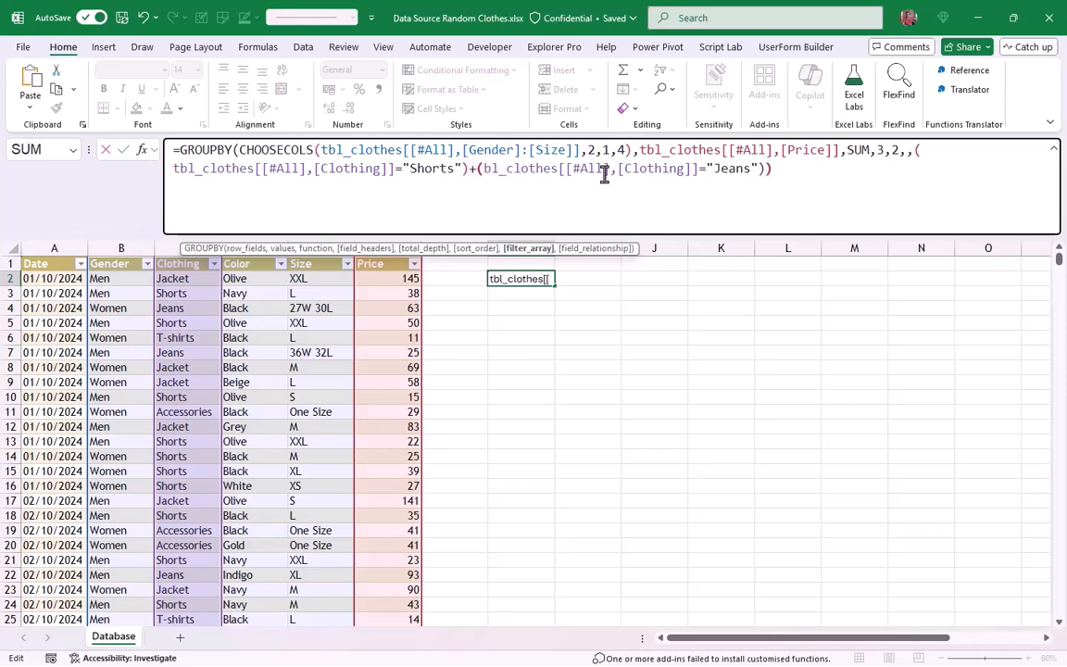
{"action": "left_click", "coordinate": [771, 169]}
{"action": "type", "text": "))"}
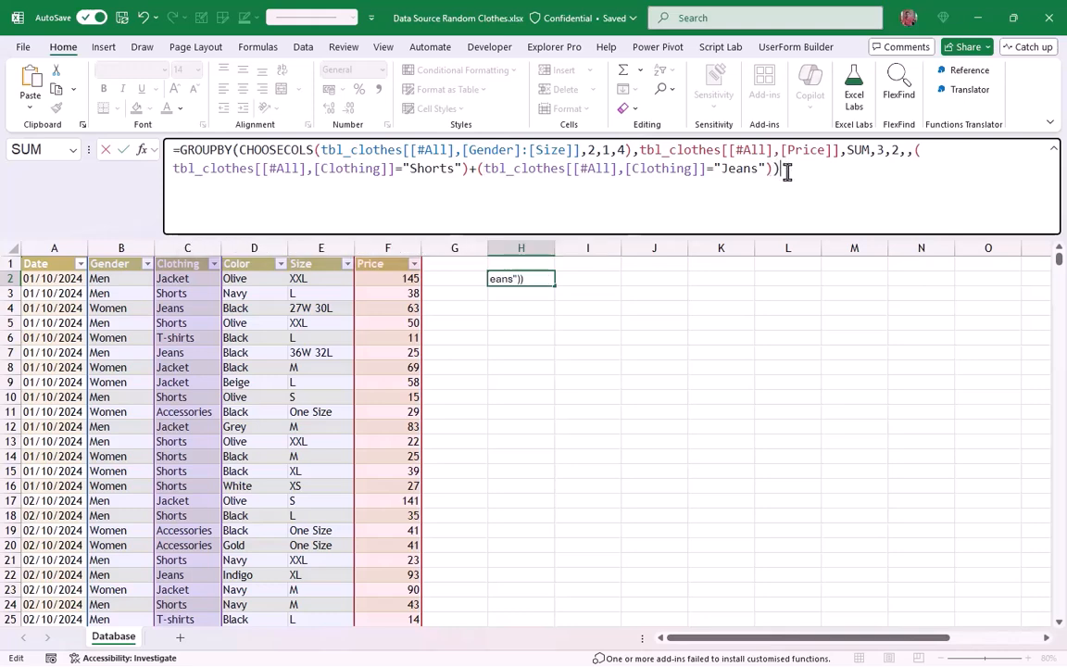
{"action": "key", "text": "Return"}
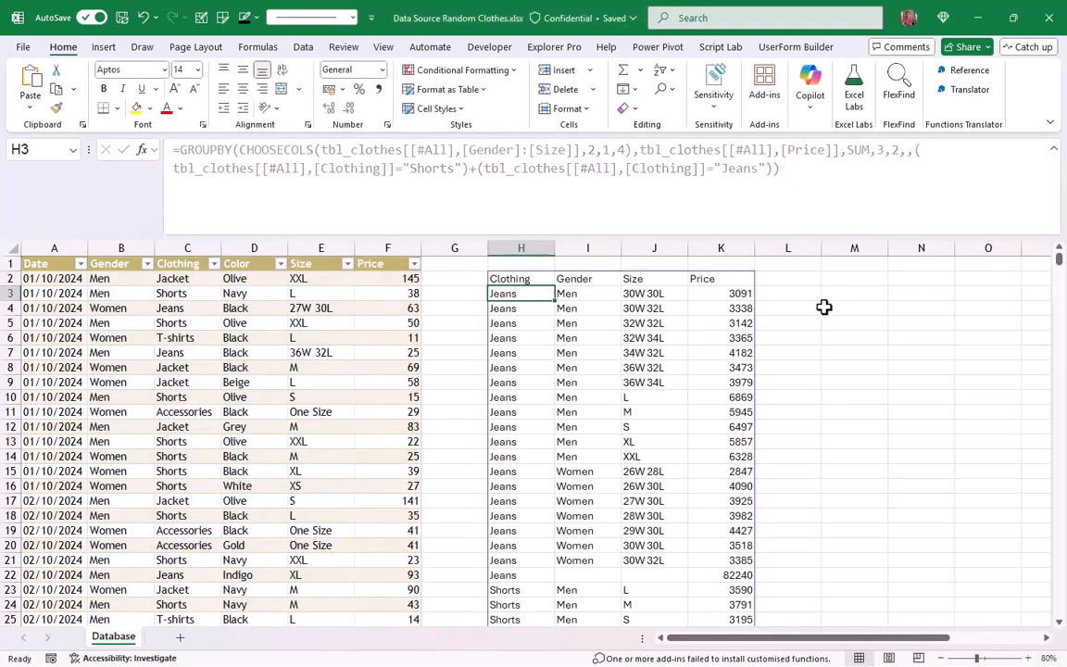
{"action": "scroll", "coordinate": [534, 297], "scroll_direction": "down", "scroll_amount": 1}
{"action": "scroll", "coordinate": [530, 298], "scroll_direction": "down", "scroll_amount": 5}
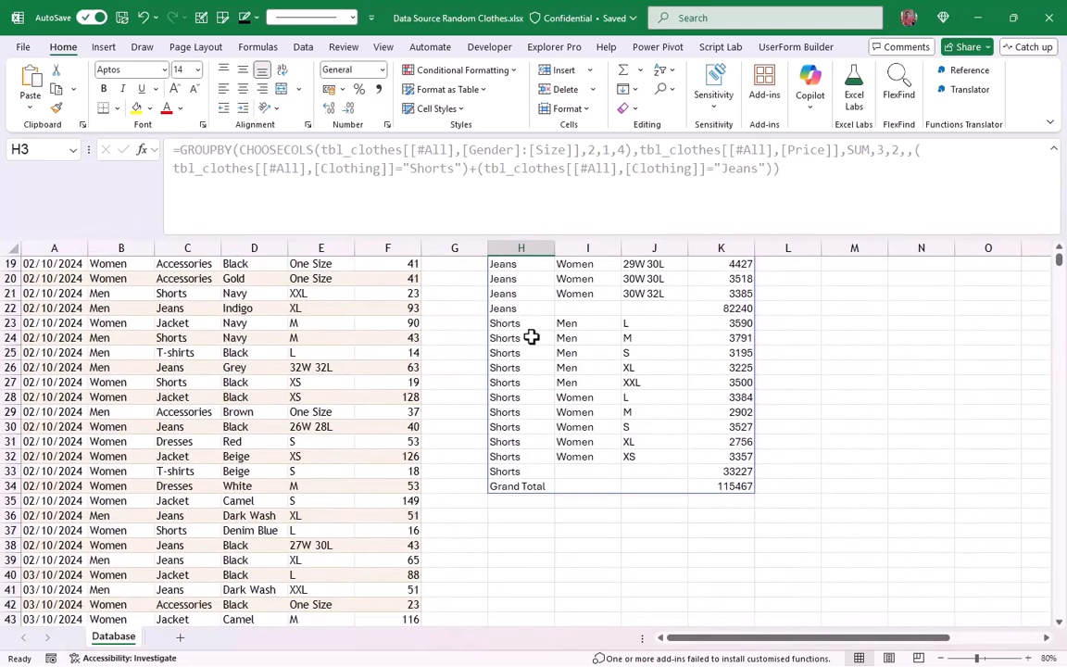
{"action": "scroll", "coordinate": [547, 428], "scroll_direction": "up", "scroll_amount": 1}
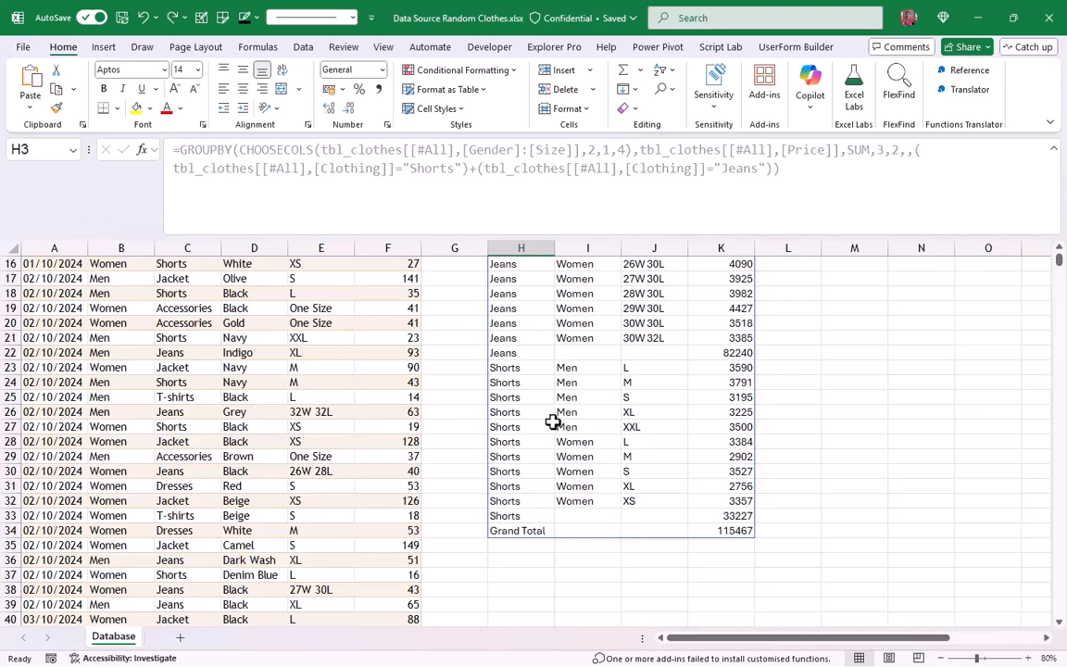
{"action": "scroll", "coordinate": [553, 422], "scroll_direction": "up", "scroll_amount": 5}
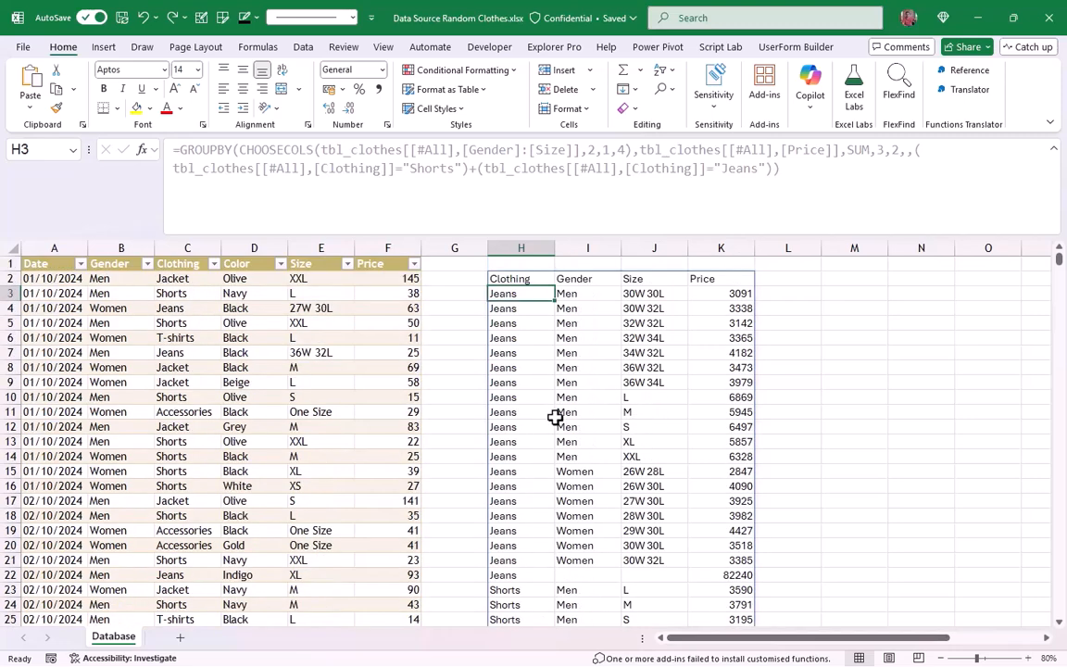
Step: Add a third condition +(tbl_clothes[[#All],[Clothing]]="Accessories") to the H2 filter and review the summary
{"action": "left_click", "coordinate": [534, 277]}
{"action": "left_click_drag", "start_coordinate": [468, 168], "coordinate": [772, 179]}
{"action": "key", "text": "ctrl+c"}
{"action": "key", "text": "Right"}
{"action": "key", "text": "ctrl+v"}
{"action": "double_click", "coordinate": [271, 188]}
{"action": "type", "text": "Accessories"}
{"action": "key", "text": "Return"}
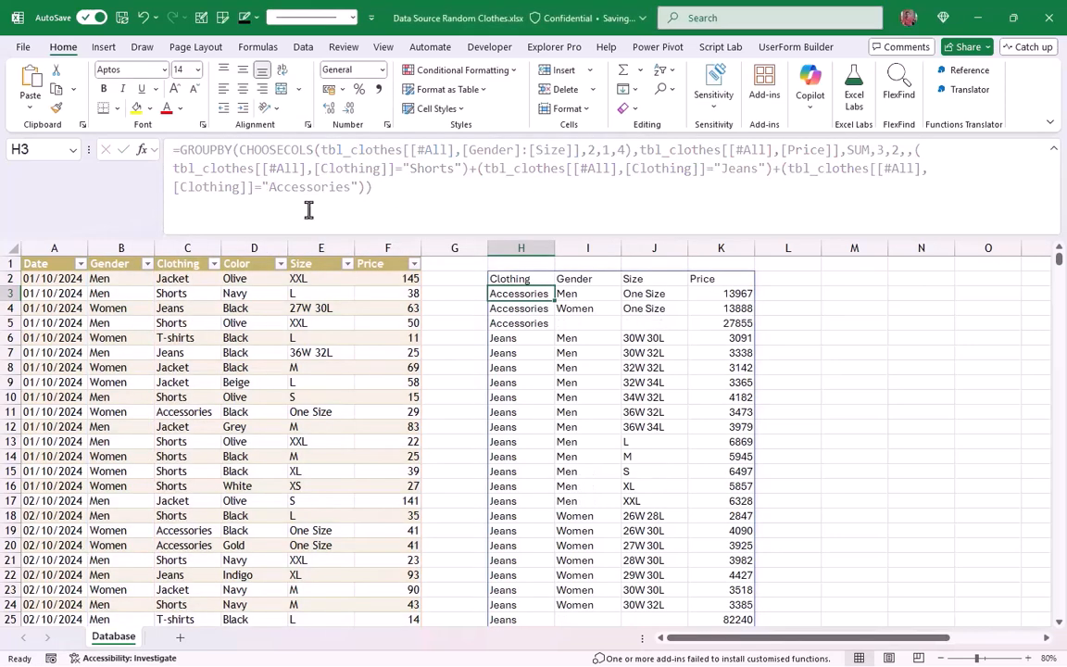
{"action": "scroll", "coordinate": [550, 382], "scroll_direction": "down", "scroll_amount": 4}
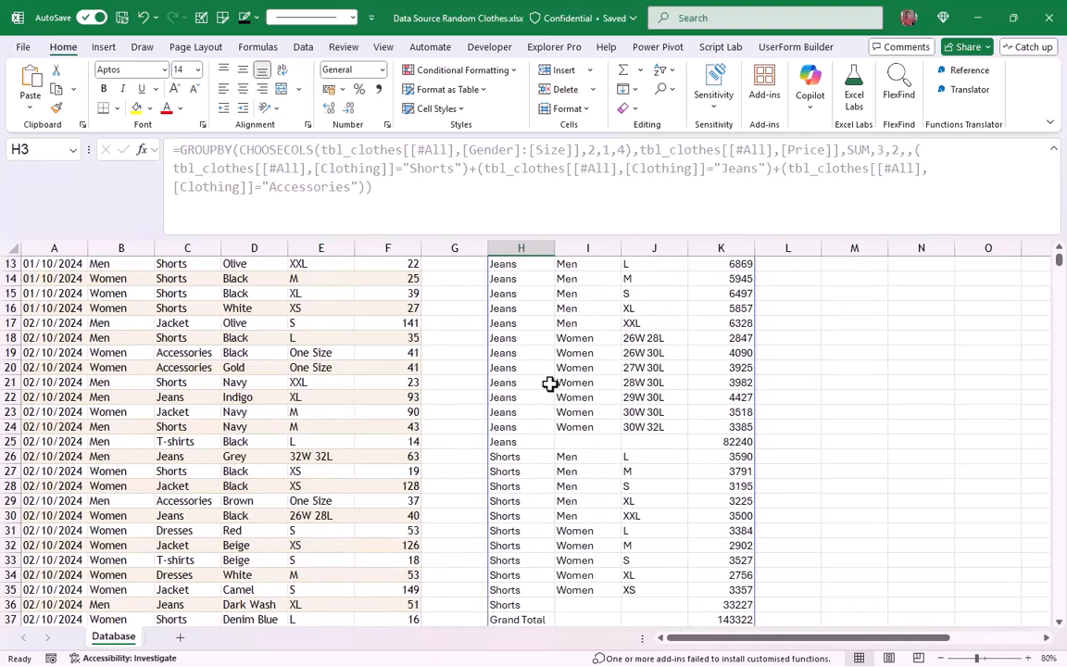
{"action": "scroll", "coordinate": [550, 381], "scroll_direction": "up", "scroll_amount": 4}
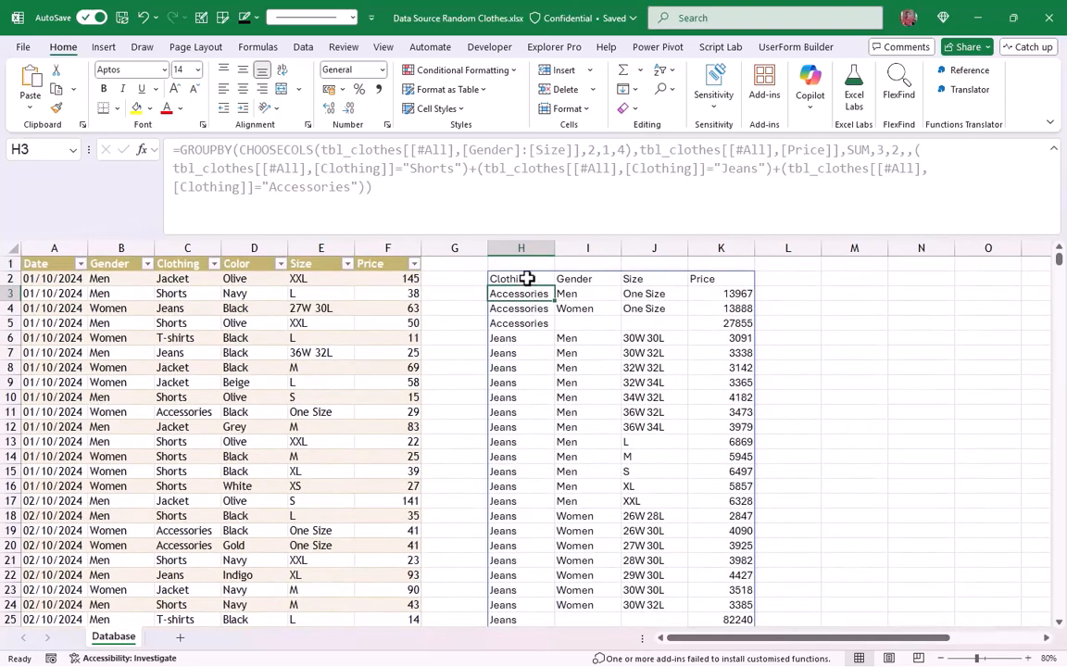
Step: Remove the Shorts and Accessories conditions and the extra parentheses from H2, keeping only the filter Clothing="Jeans"
{"action": "left_click", "coordinate": [526, 278]}
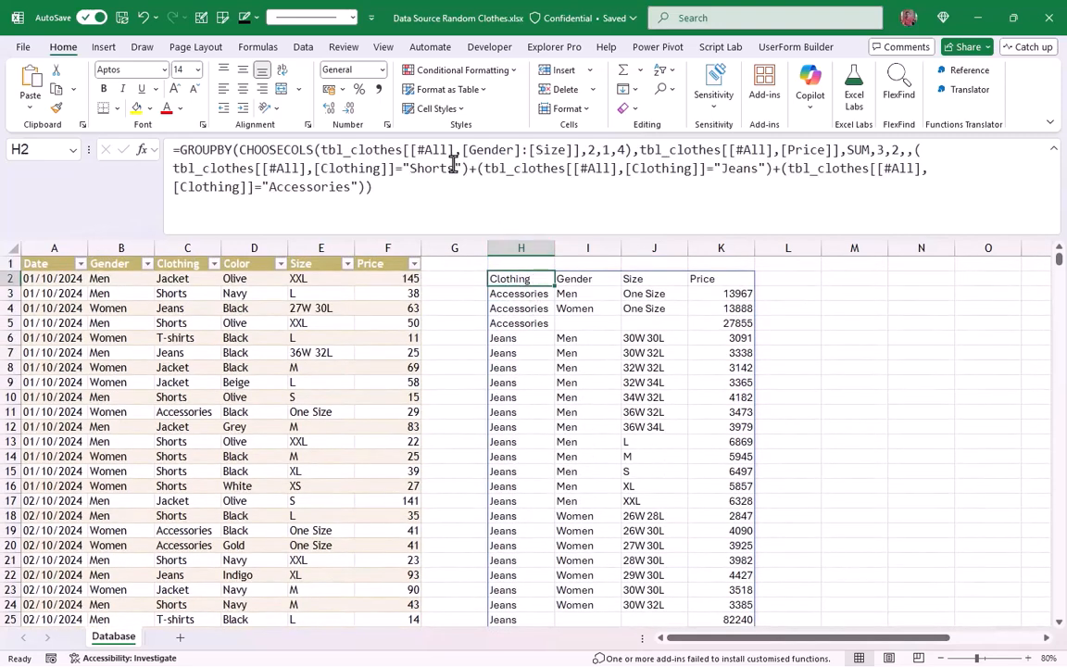
{"action": "left_click_drag", "start_coordinate": [475, 169], "coordinate": [168, 169]}
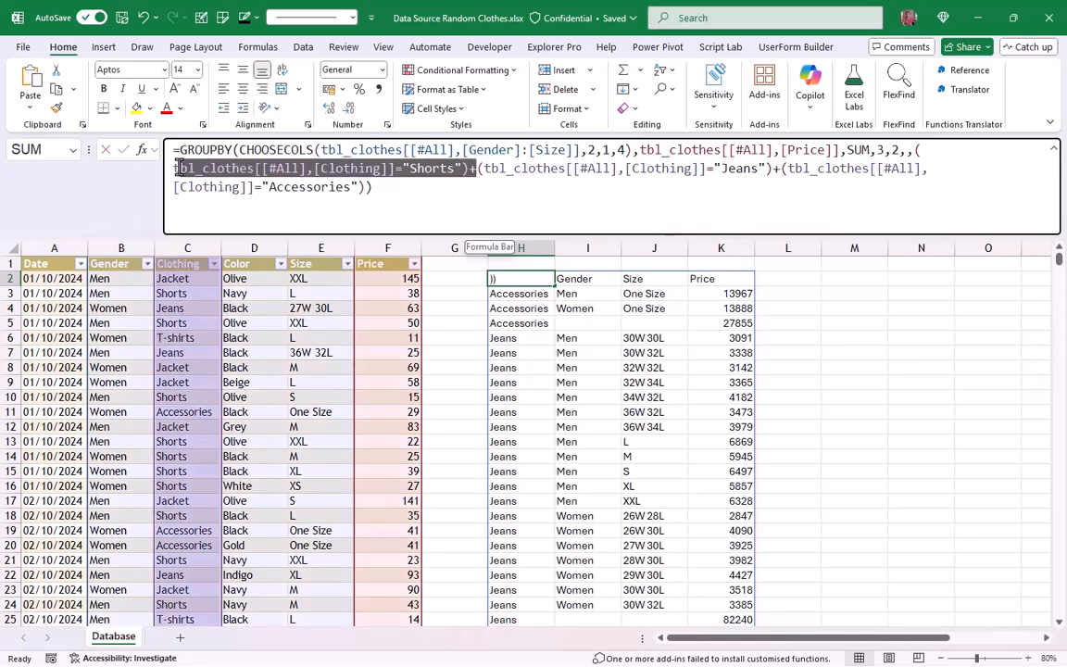
{"action": "key", "text": "Delete"}
{"action": "key", "text": "Delete"}
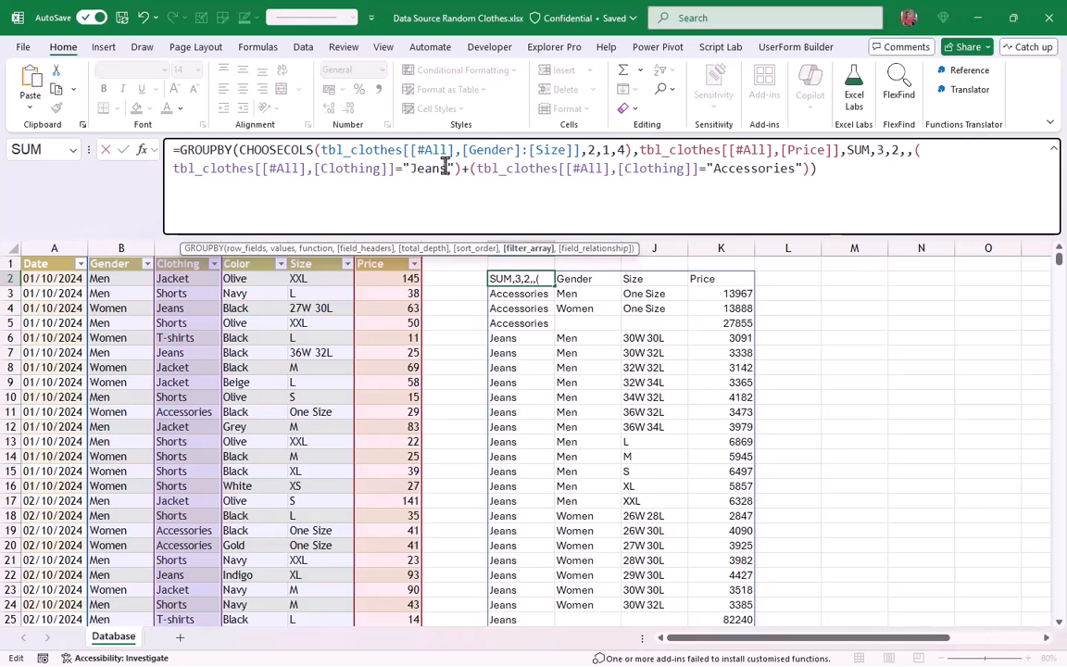
{"action": "left_click_drag", "start_coordinate": [461, 169], "coordinate": [805, 168]}
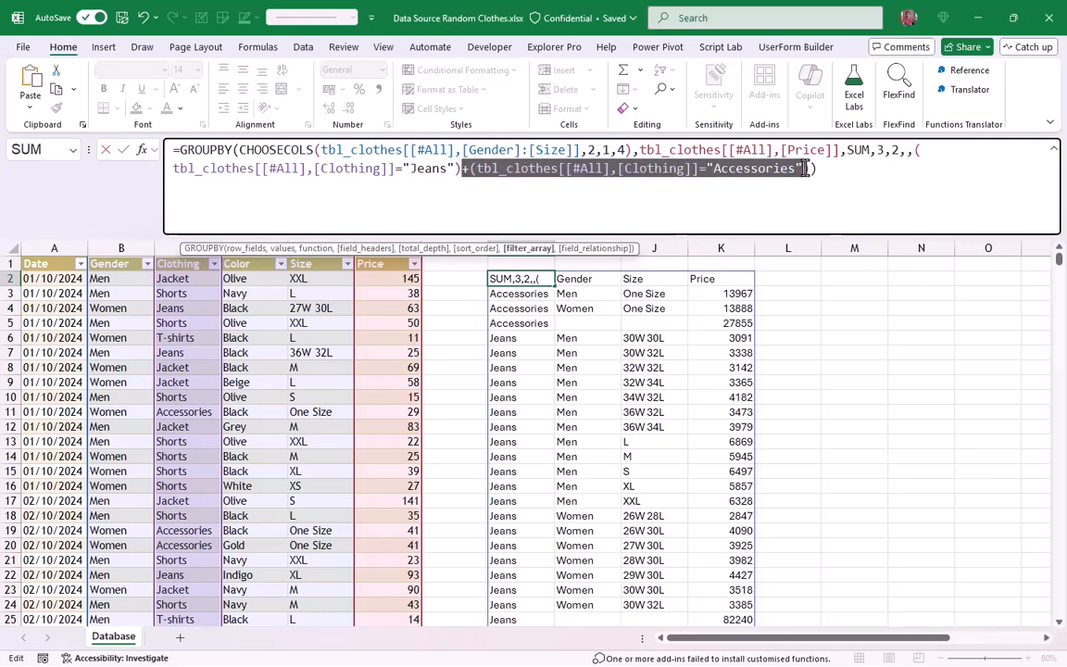
{"action": "key", "text": "Delete"}
{"action": "key", "text": "Delete"}
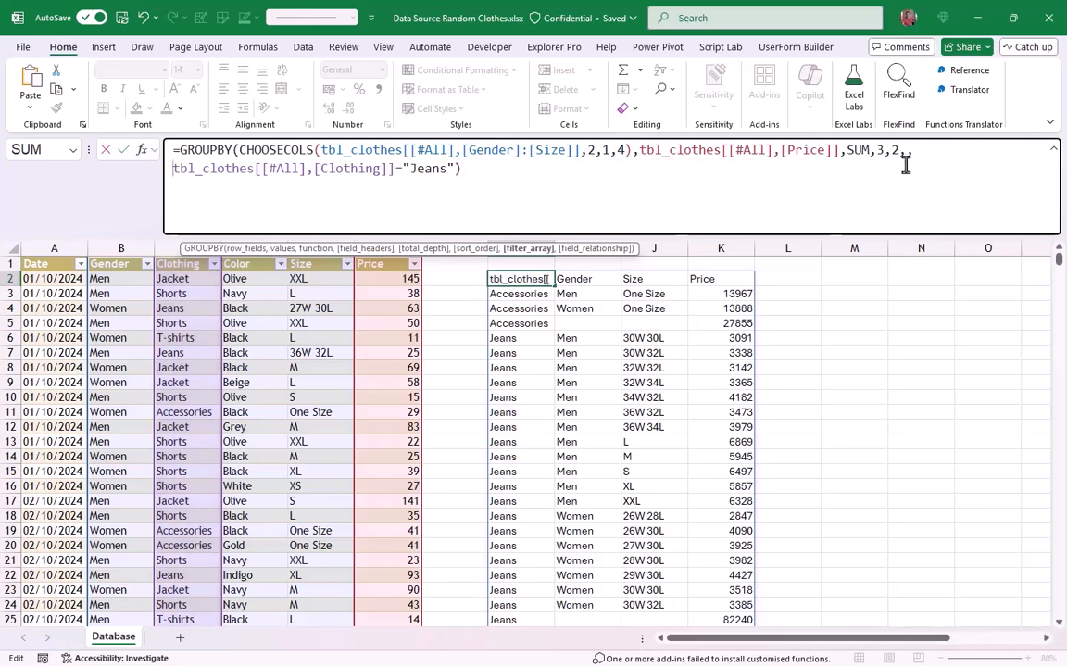
{"action": "key", "text": "Return"}
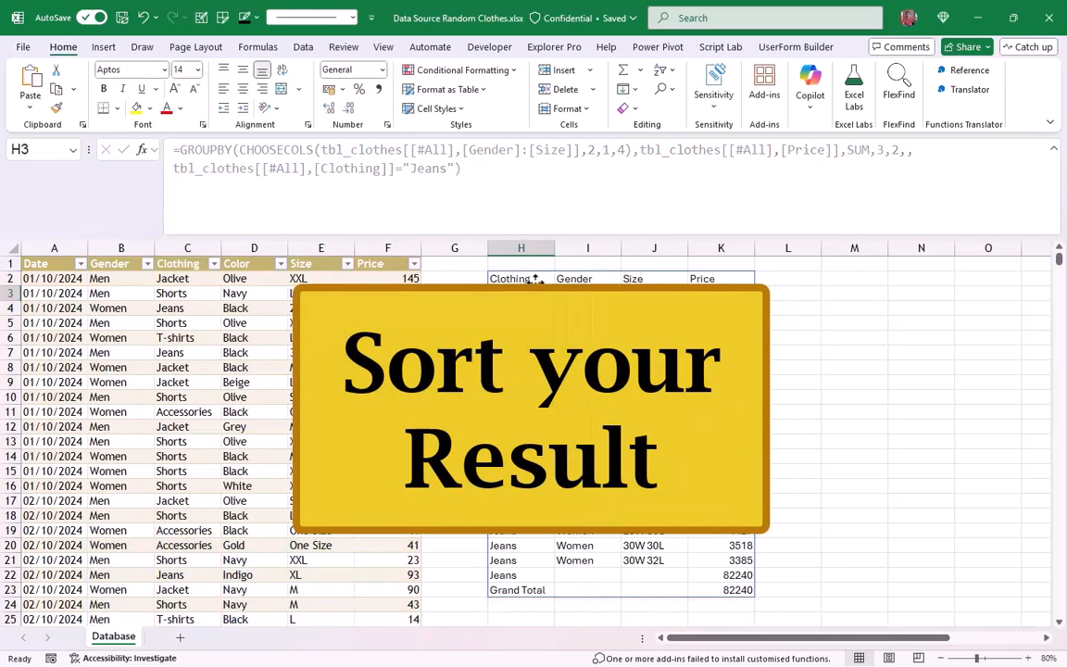
Step: Set the sort_order argument of the H2 GROUPBY formula to 4 to sort the summary by Price ascending
{"action": "left_click", "coordinate": [535, 278]}
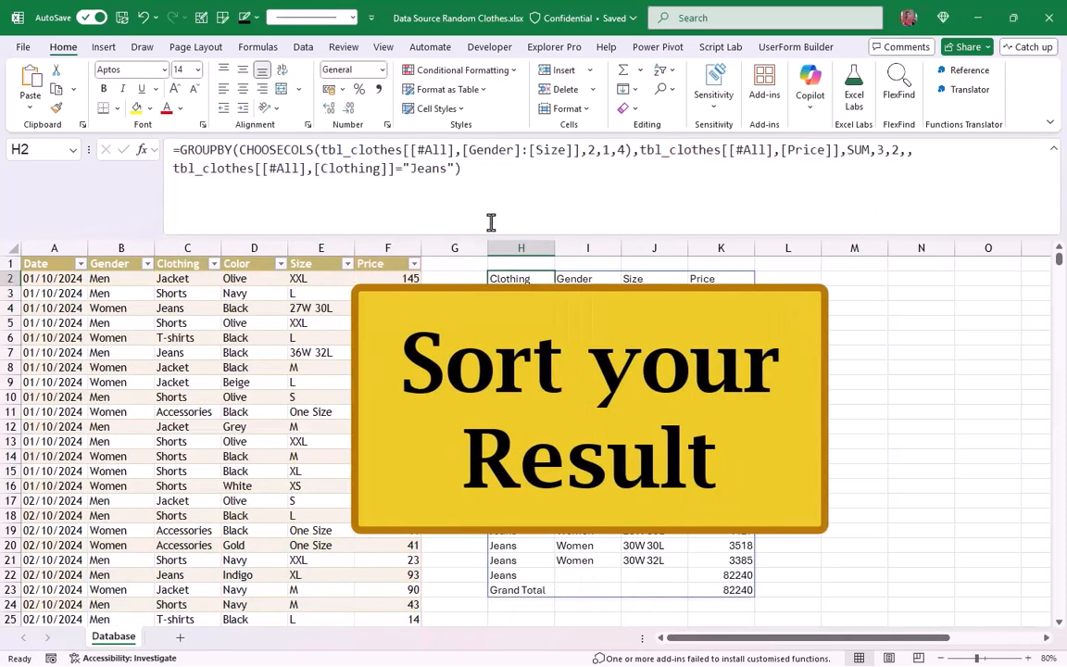
{"action": "left_click", "coordinate": [453, 169]}
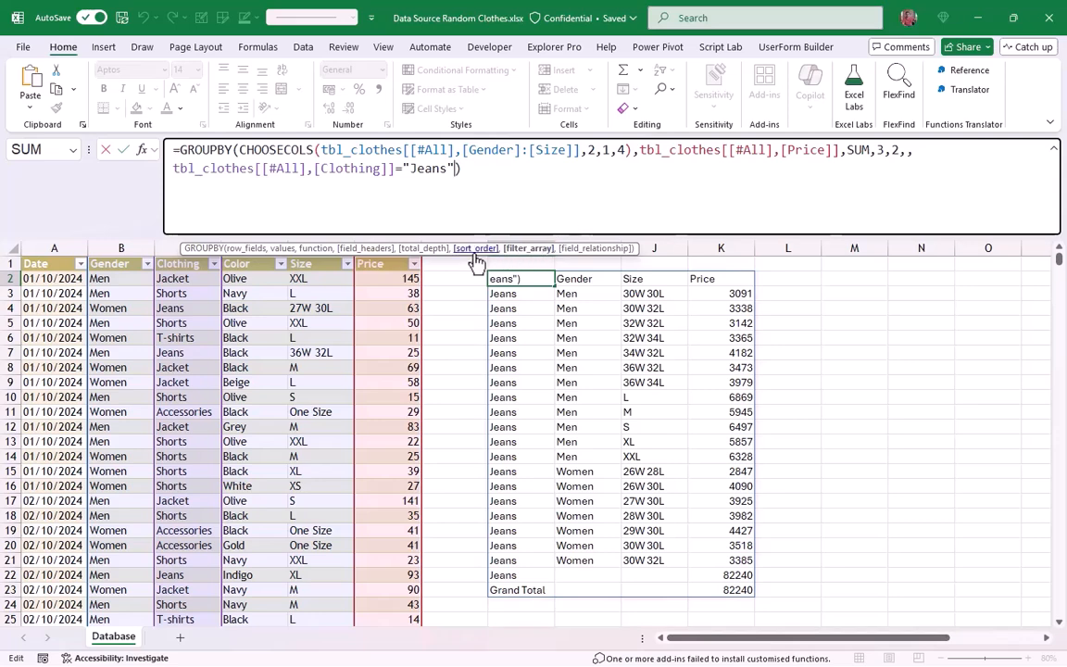
{"action": "left_click", "coordinate": [906, 156]}
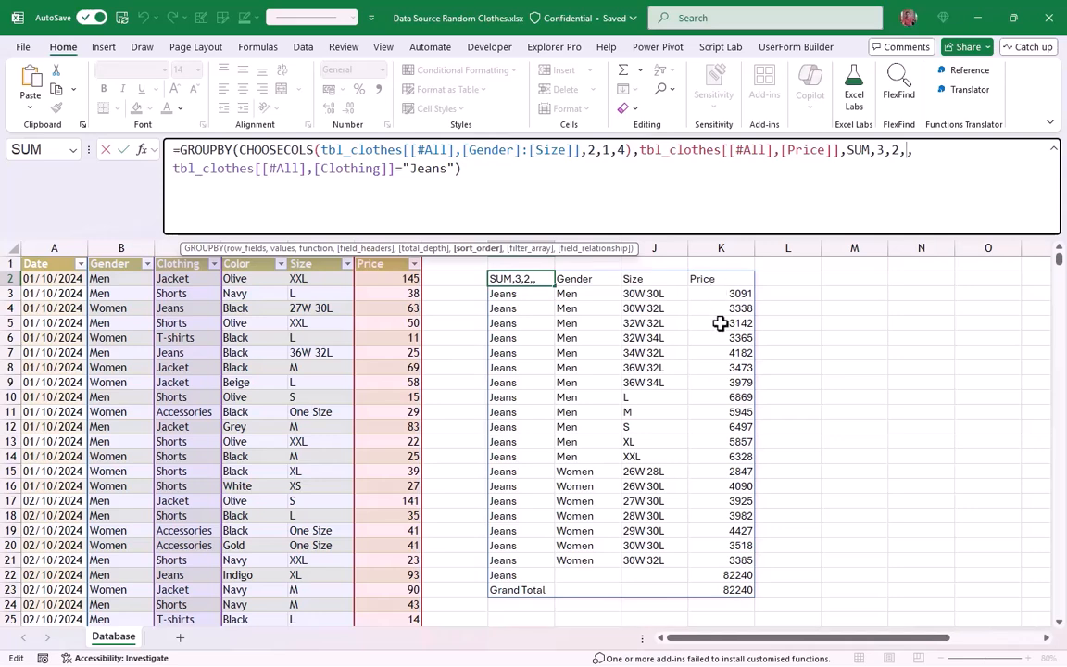
{"action": "type", "text": "4"}
{"action": "key", "text": "Return"}
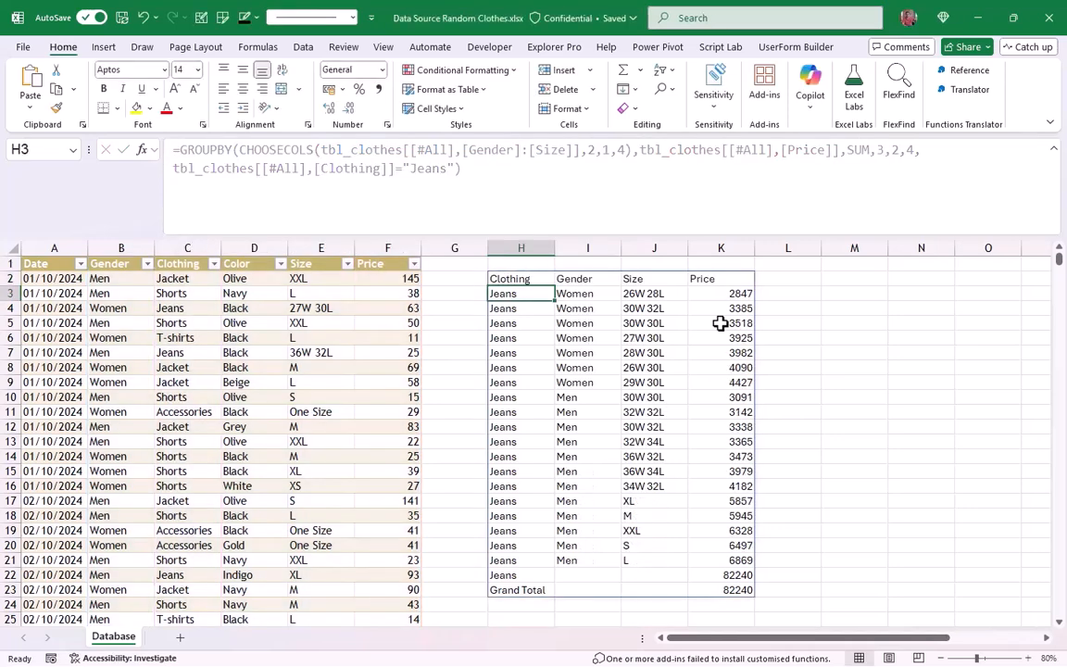
Step: Add field_relationship 1 (Table) to the H2 GROUPBY formula and change its sort_order to -4 for descending Price
{"action": "left_click", "coordinate": [538, 279]}
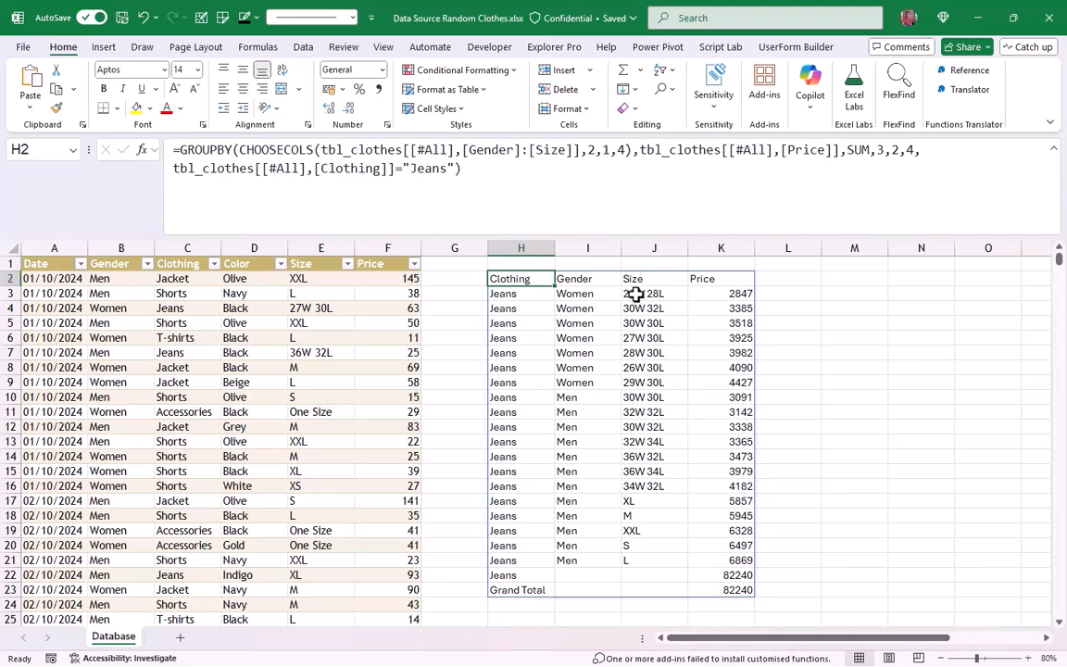
{"action": "left_click", "coordinate": [453, 167]}
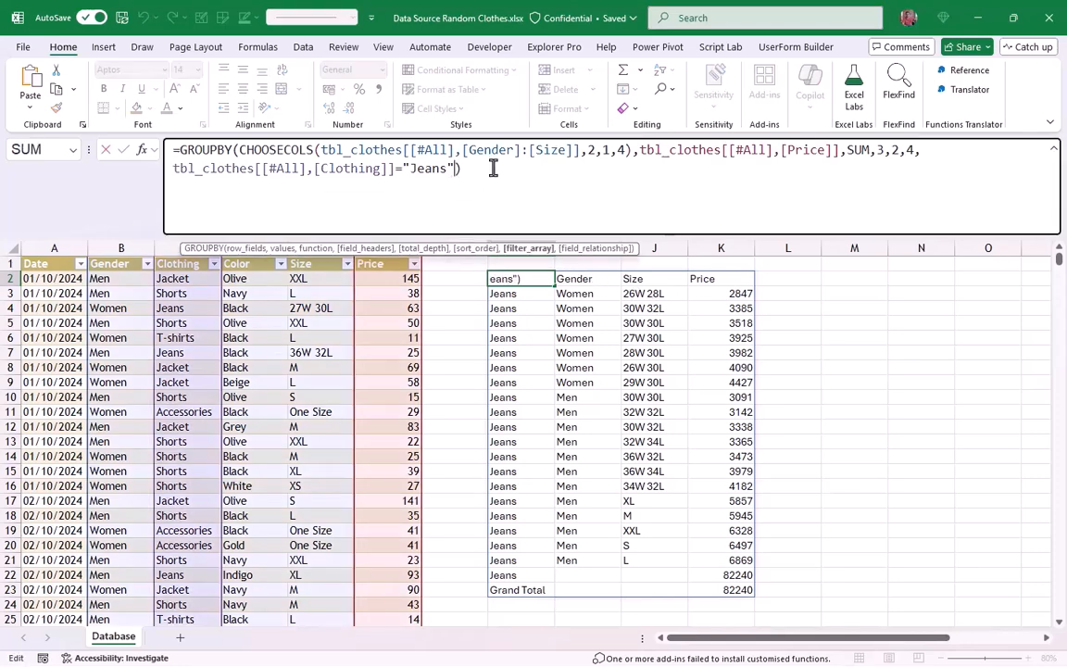
{"action": "type", "text": ","}
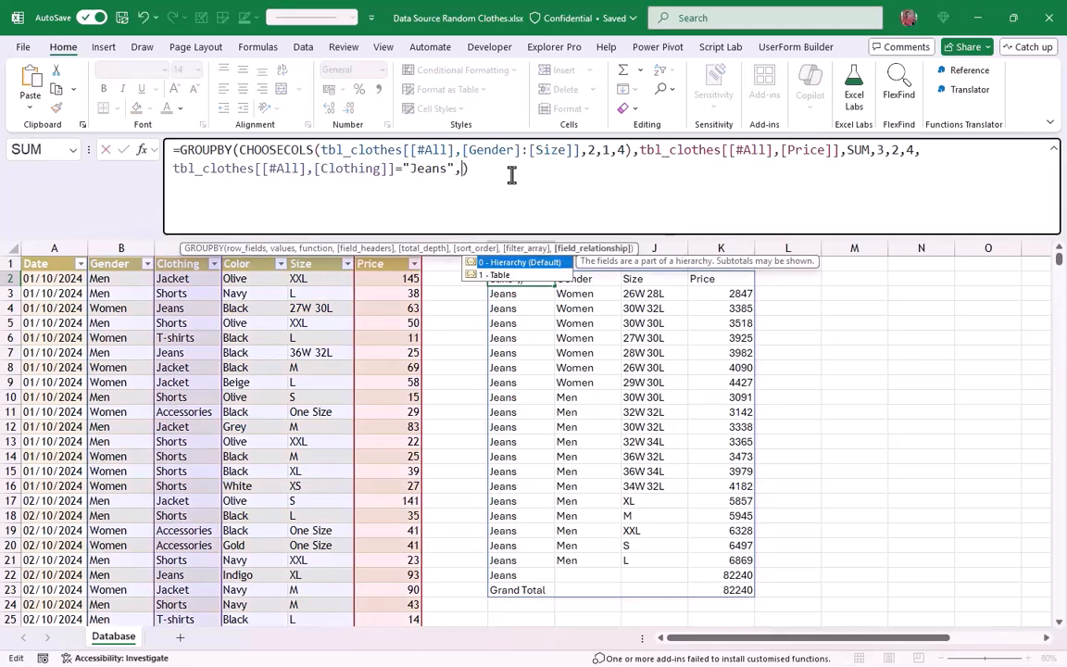
{"action": "double_click", "coordinate": [505, 284]}
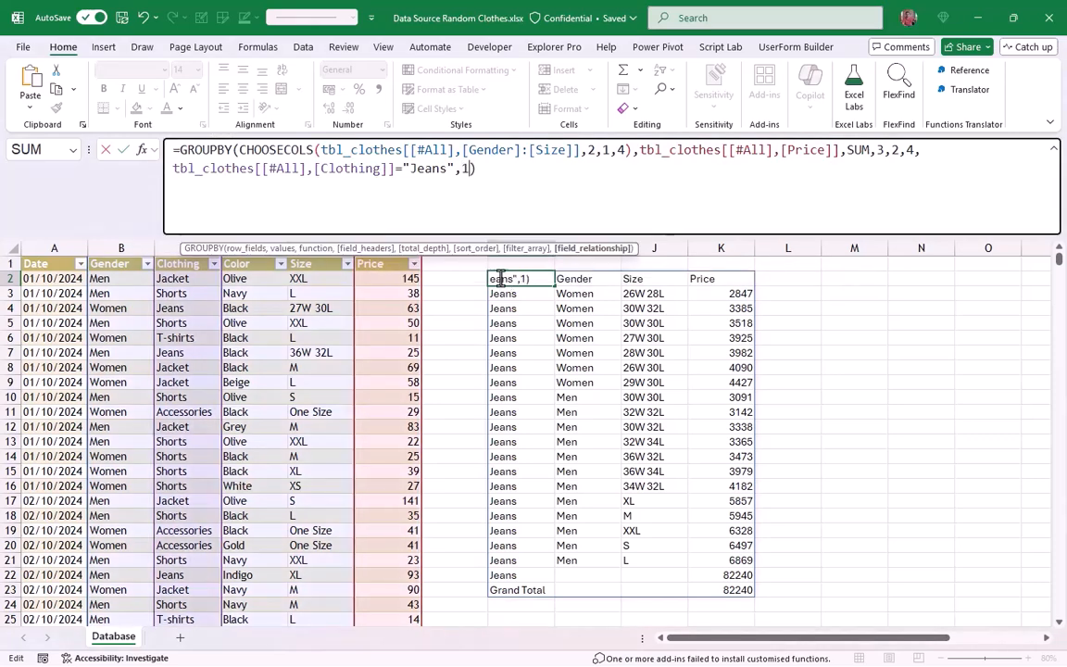
{"action": "left_click", "coordinate": [909, 151]}
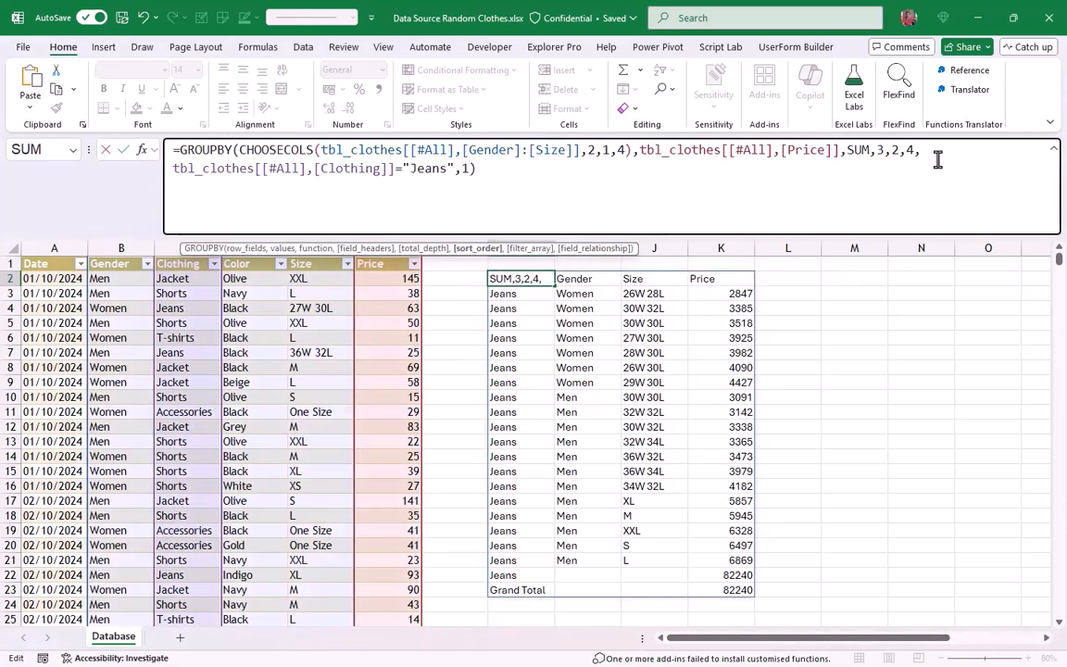
{"action": "type", "text": "-"}
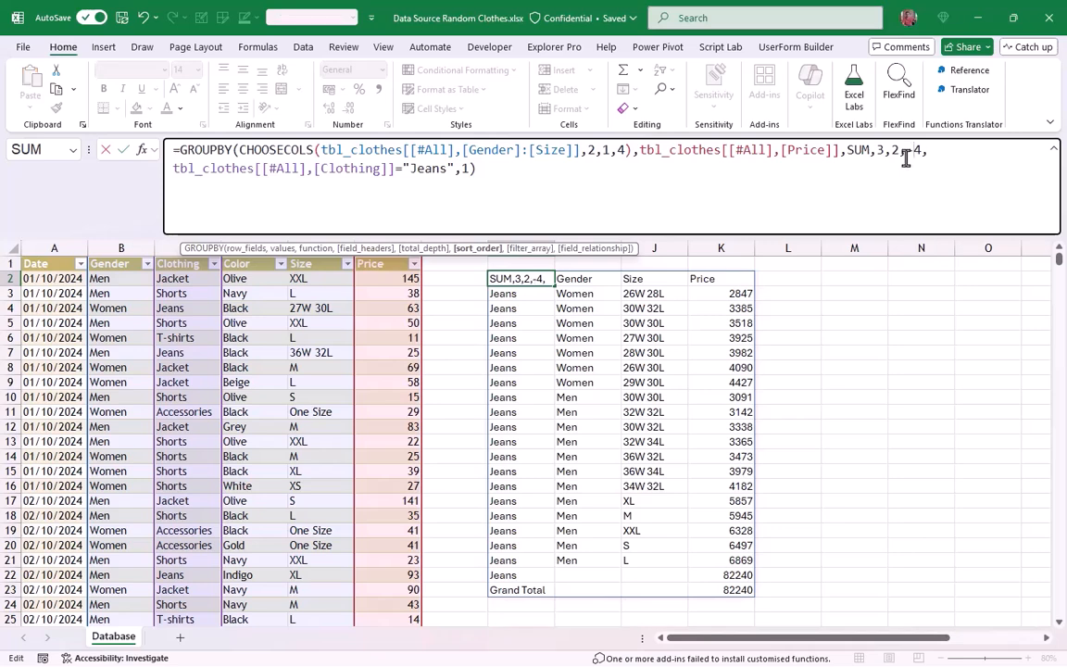
{"action": "key", "text": "Return"}
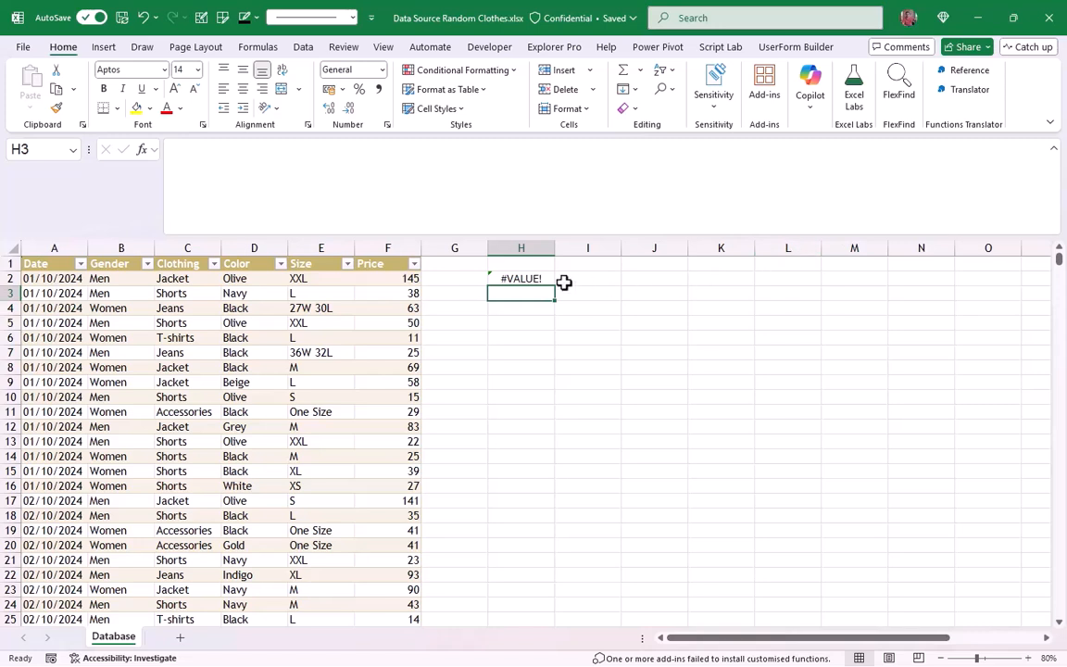
Step: Set the total_depth argument of the H2 GROUPBY formula to 1 for grand totals only
{"action": "left_click", "coordinate": [539, 281]}
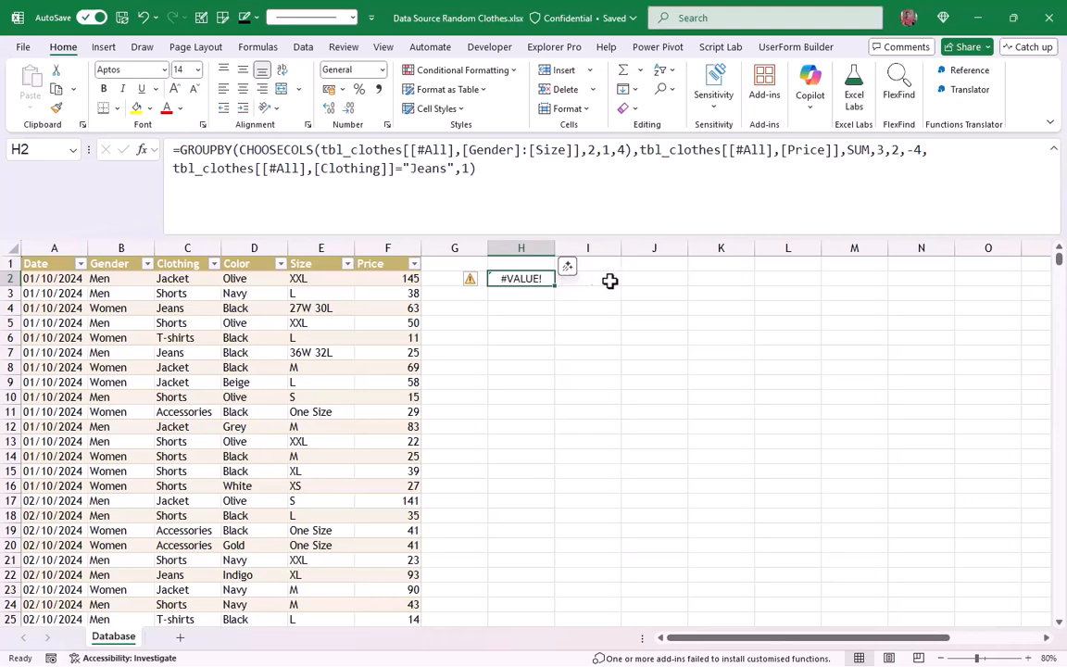
{"action": "left_click", "coordinate": [895, 156]}
{"action": "key", "text": "BackSpace"}
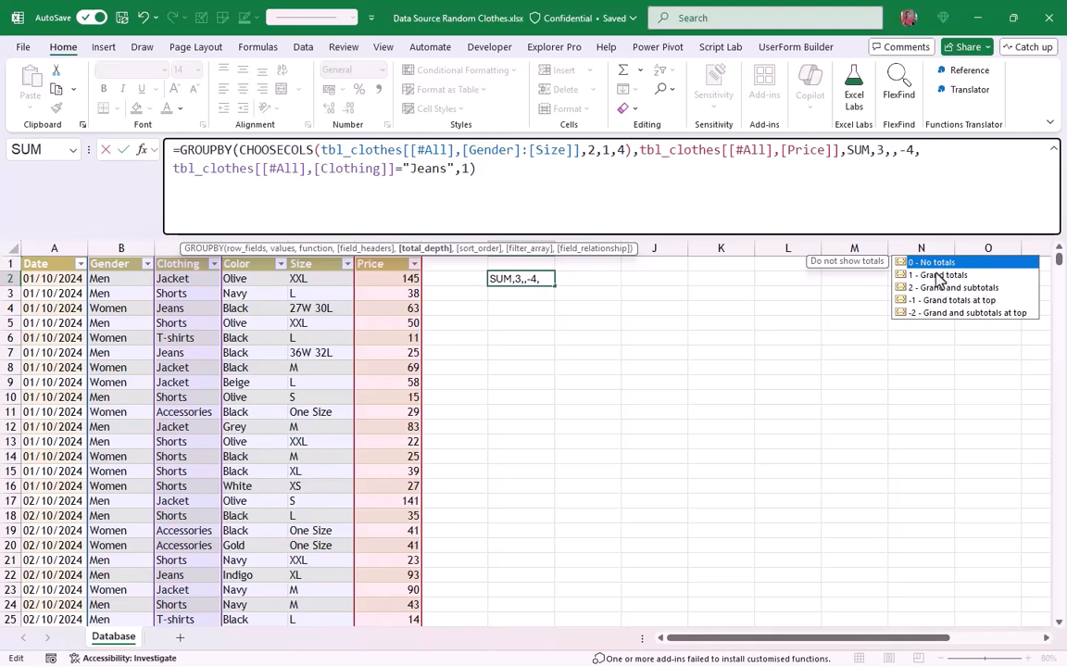
{"action": "double_click", "coordinate": [942, 275]}
{"action": "key", "text": "Return"}
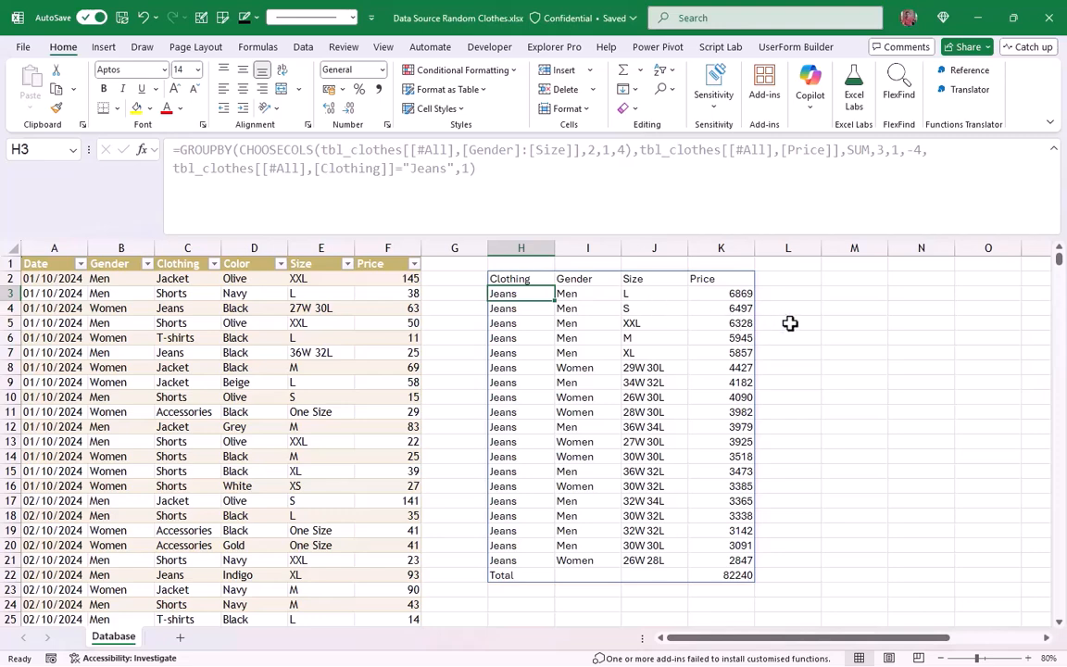
Step: Remove the Clothing="Jeans" condition from H2, leaving filter_array empty, and review the summary of all clothing
{"action": "left_click", "coordinate": [534, 278]}
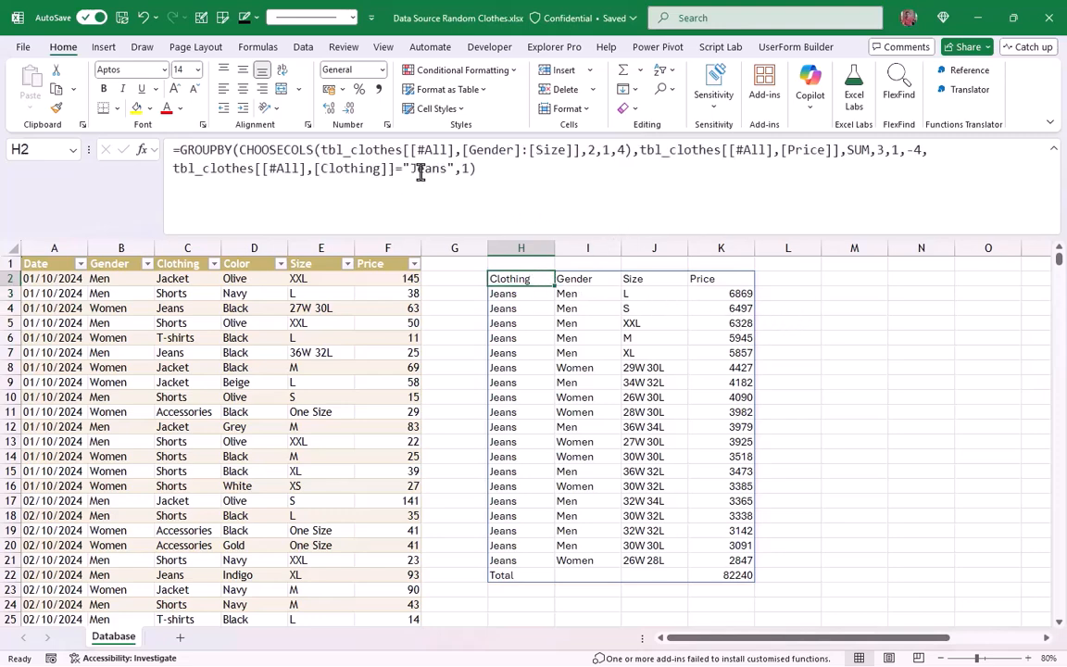
{"action": "left_click_drag", "start_coordinate": [453, 168], "coordinate": [175, 168]}
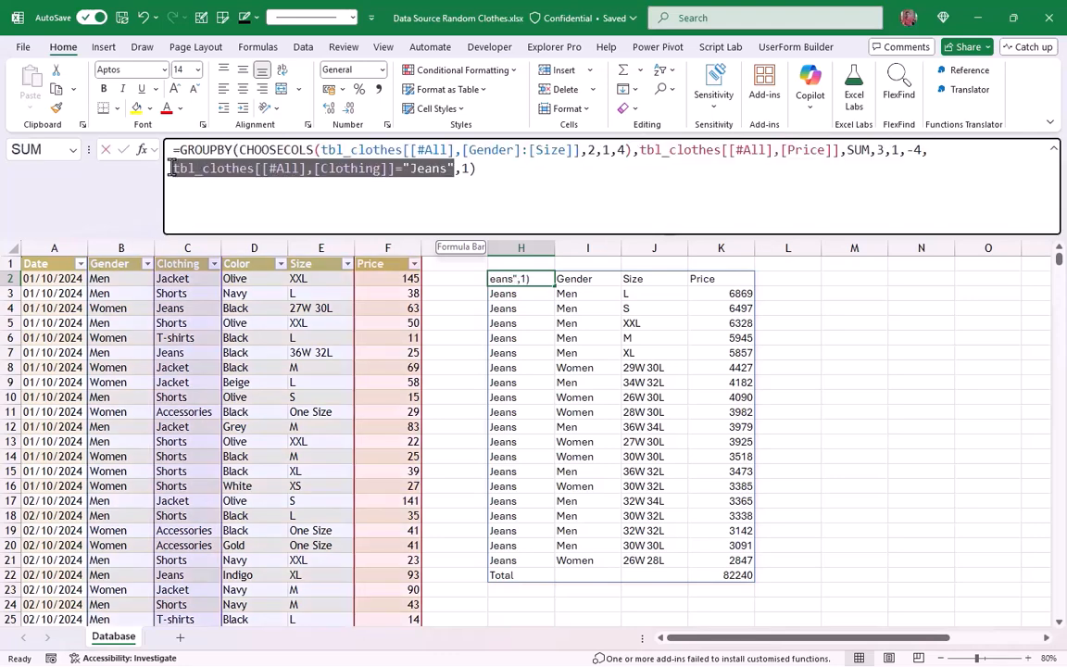
{"action": "key", "text": "BackSpace"}
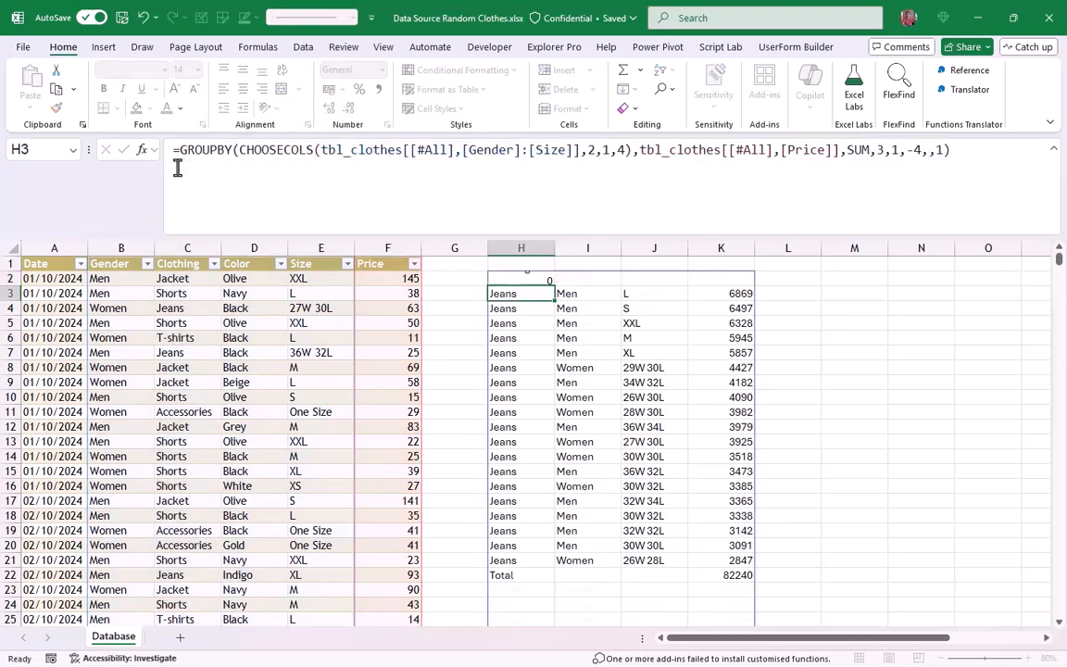
{"action": "key", "text": "Return"}
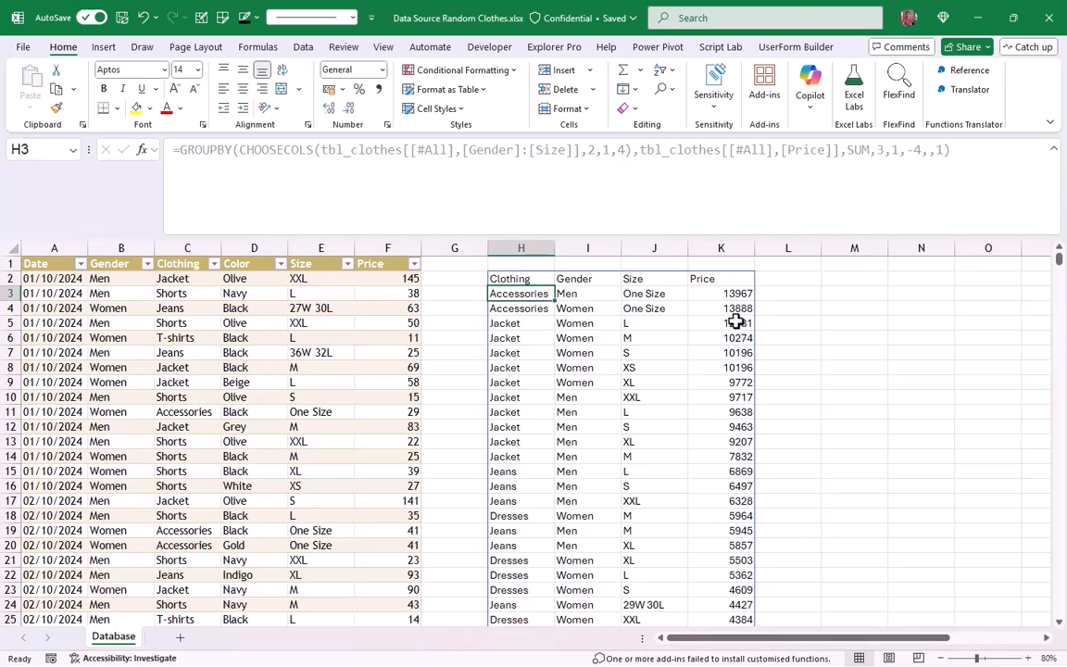
{"action": "scroll", "coordinate": [613, 351], "scroll_direction": "down", "scroll_amount": 2}
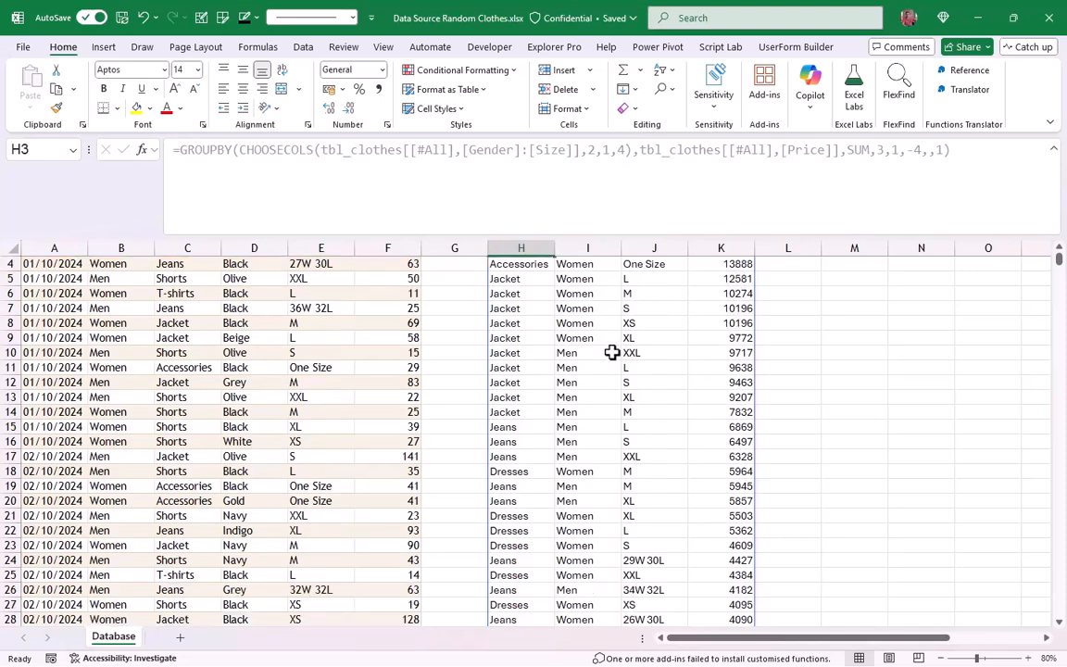
{"action": "scroll", "coordinate": [613, 352], "scroll_direction": "down", "scroll_amount": 6}
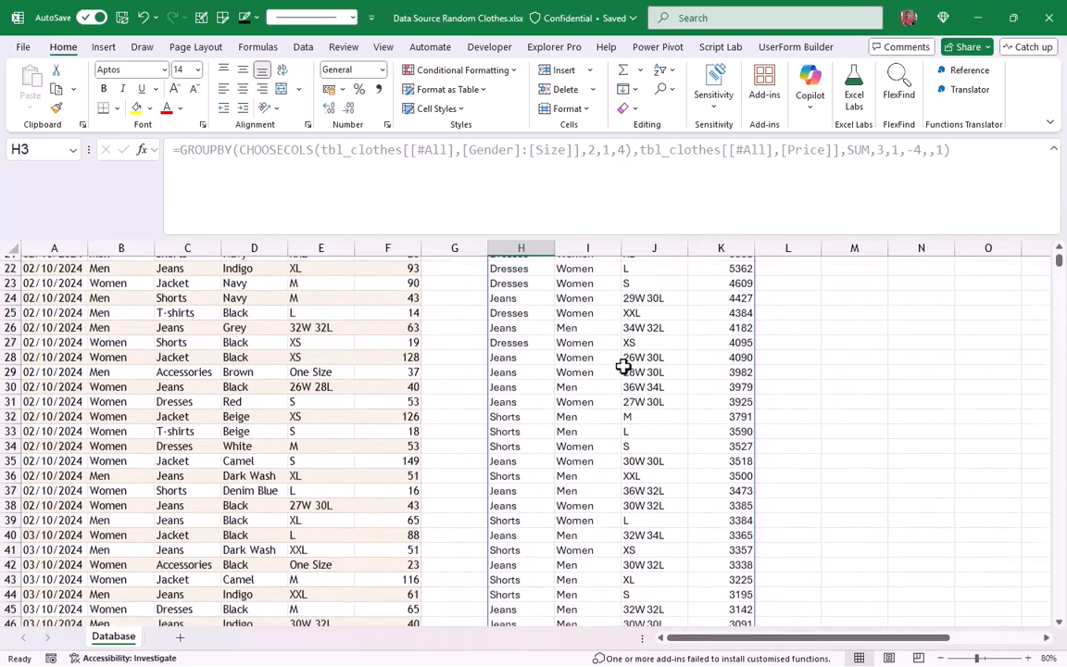
{"action": "scroll", "coordinate": [625, 370], "scroll_direction": "up", "scroll_amount": 8}
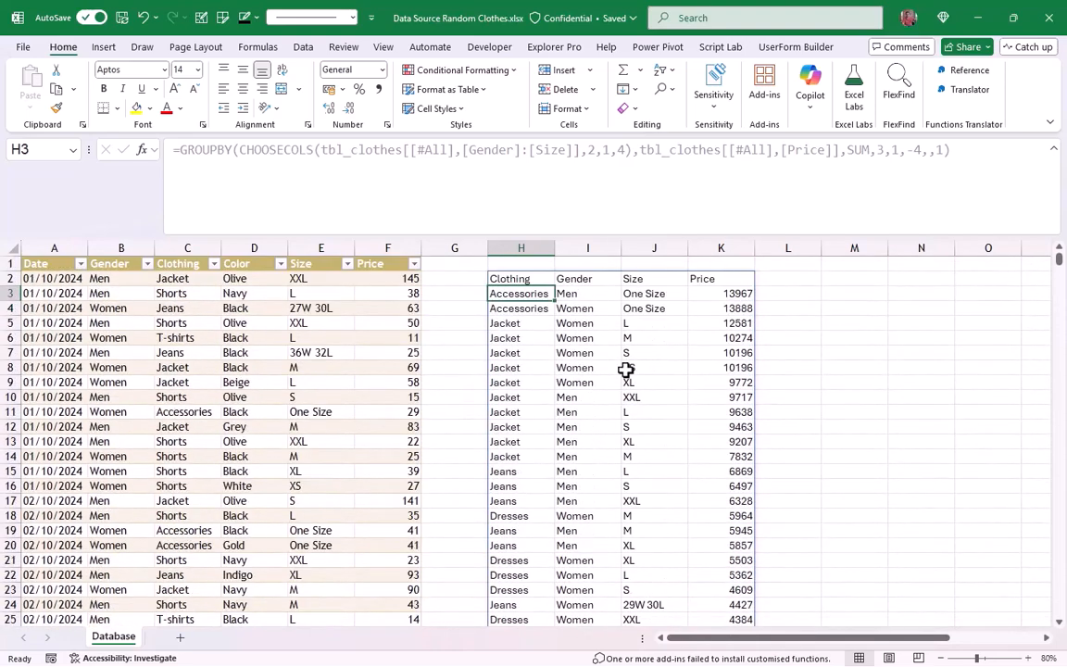
Step: Replace the SUM function in the H2 GROUPBY formula with PERCENTOF
{"action": "left_click", "coordinate": [521, 281]}
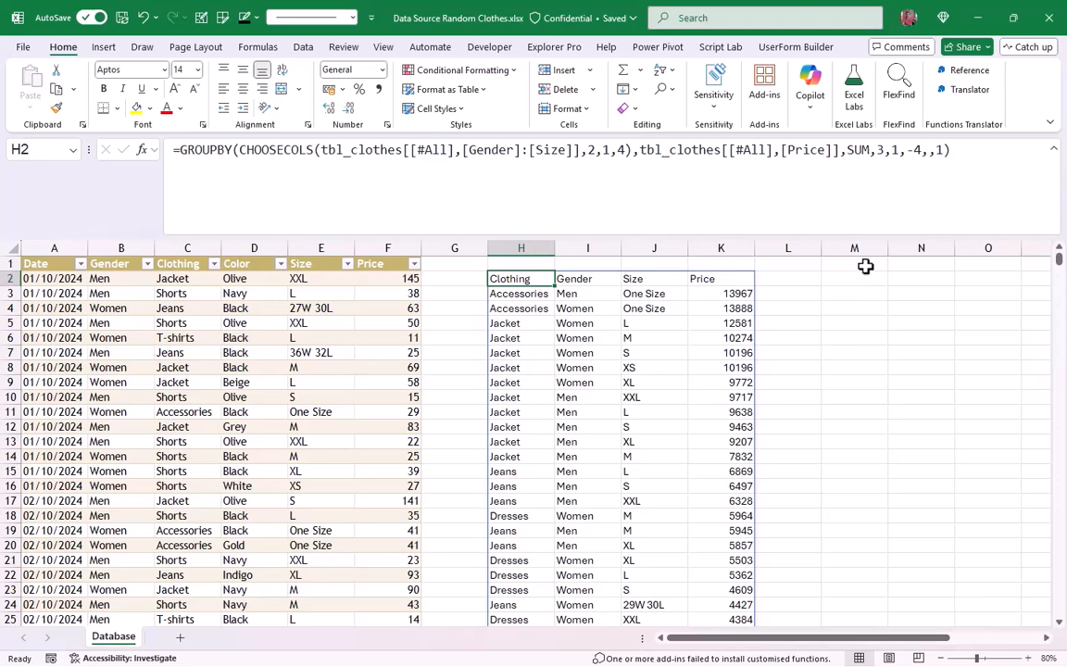
{"action": "left_click", "coordinate": [867, 151]}
{"action": "key", "text": "BackSpace"}
{"action": "key", "text": "BackSpace"}
{"action": "key", "text": "BackSpace"}
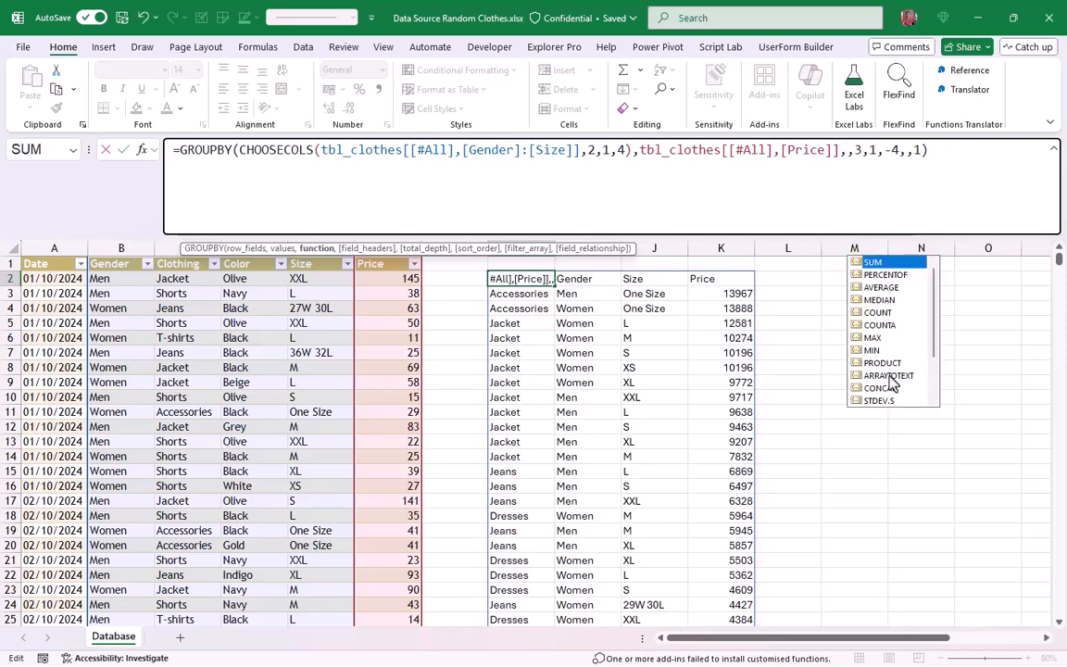
{"action": "double_click", "coordinate": [889, 276]}
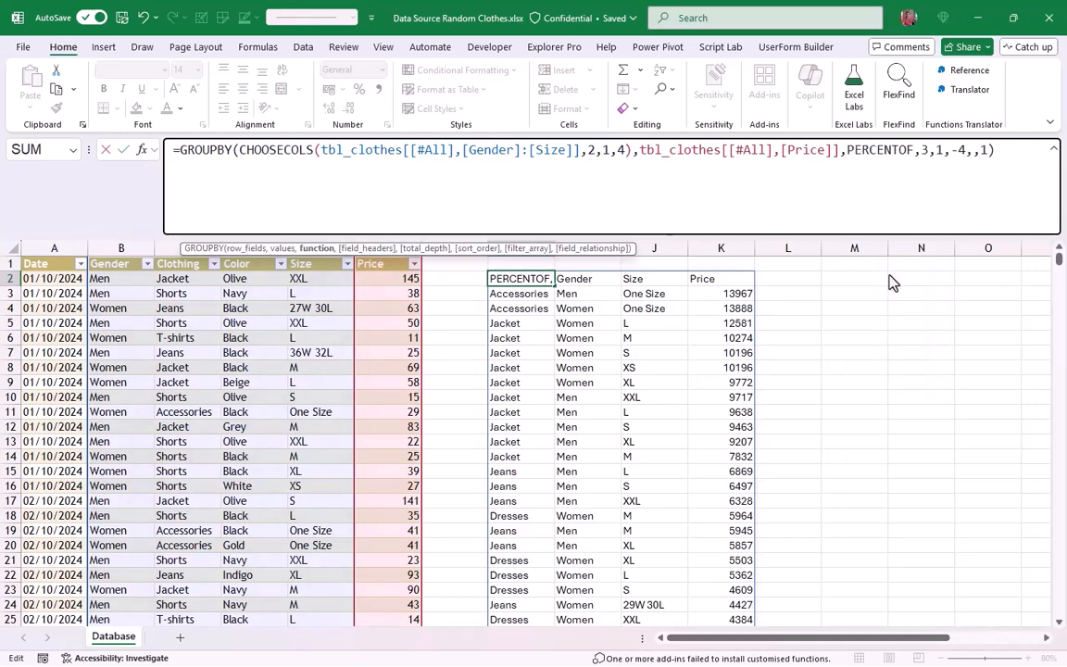
{"action": "key", "text": "Return"}
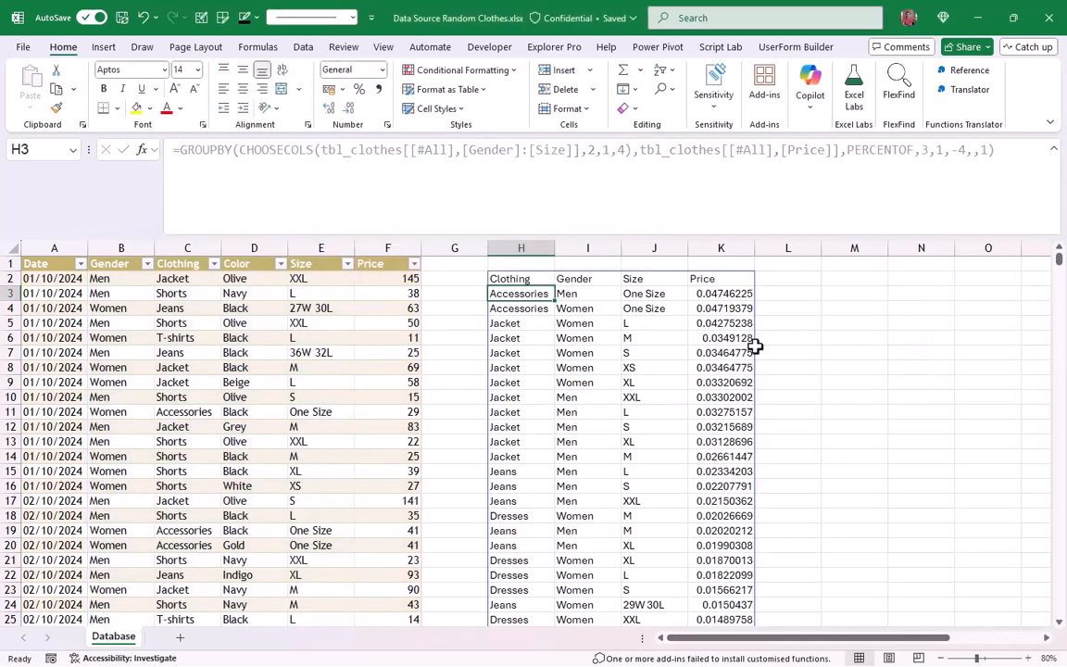
Step: Format the summary's Price values from K3 downward as percentages with two decimal places
{"action": "left_click_drag", "start_coordinate": [719, 292], "coordinate": [725, 600]}
{"action": "key", "text": "ctrl+shift+5"}
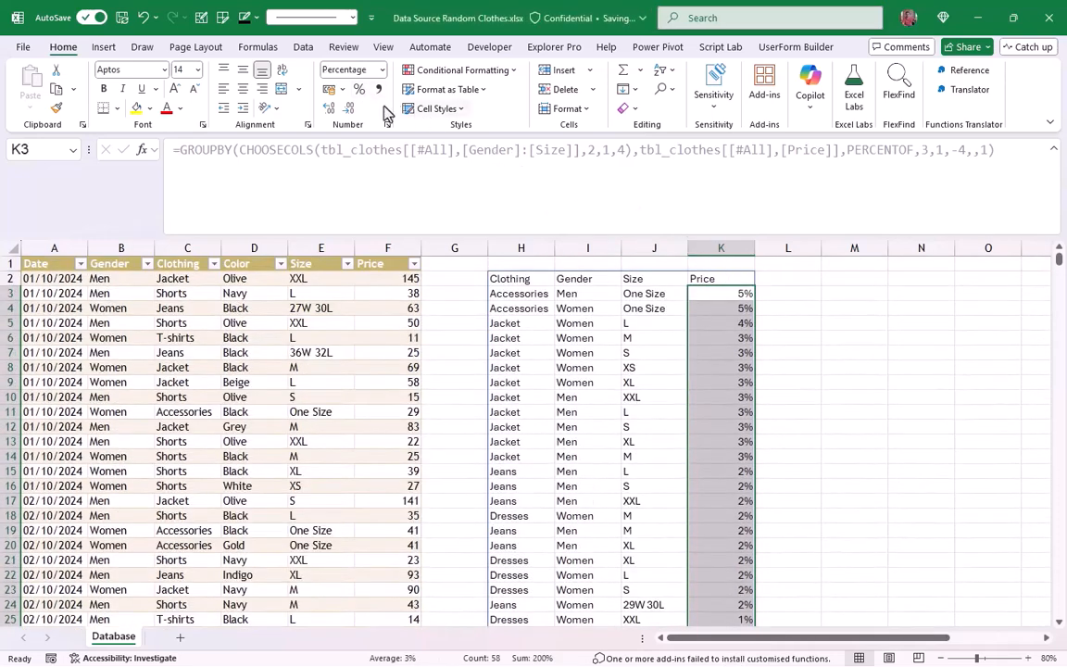
{"action": "left_click", "coordinate": [329, 107]}
{"action": "left_click", "coordinate": [330, 107]}
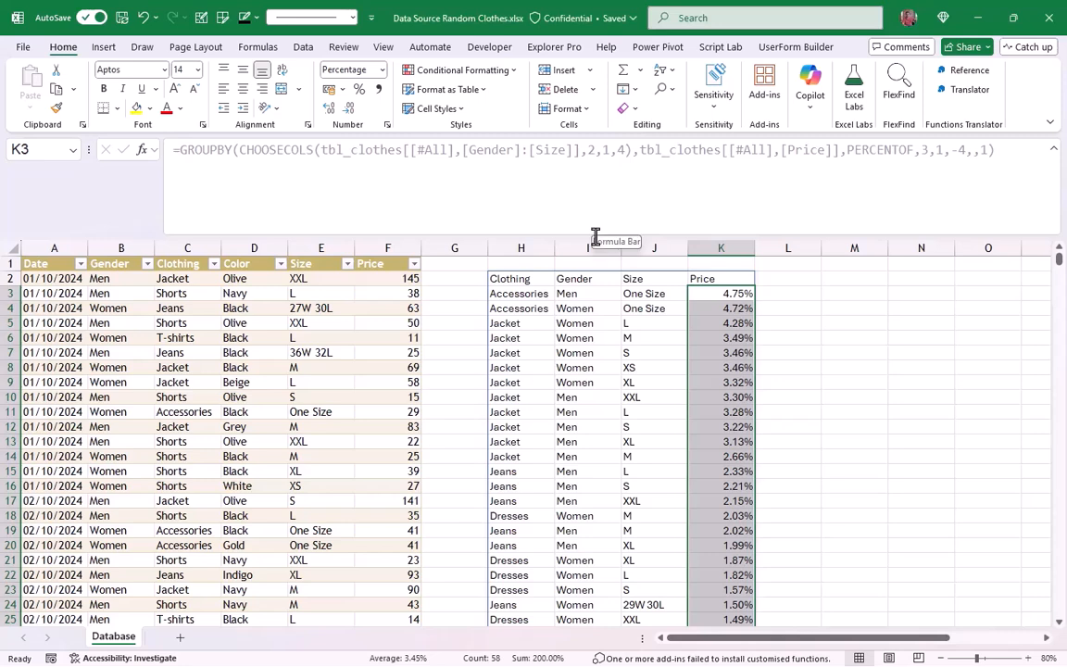
Step: Undo the percentage formatting and the PERCENTOF change, restoring SUM in the H2 formula
{"action": "key", "text": "ctrl+z"}
{"action": "key", "text": "ctrl+z"}
{"action": "key", "text": "ctrl+z"}
{"action": "key", "text": "ctrl+z"}
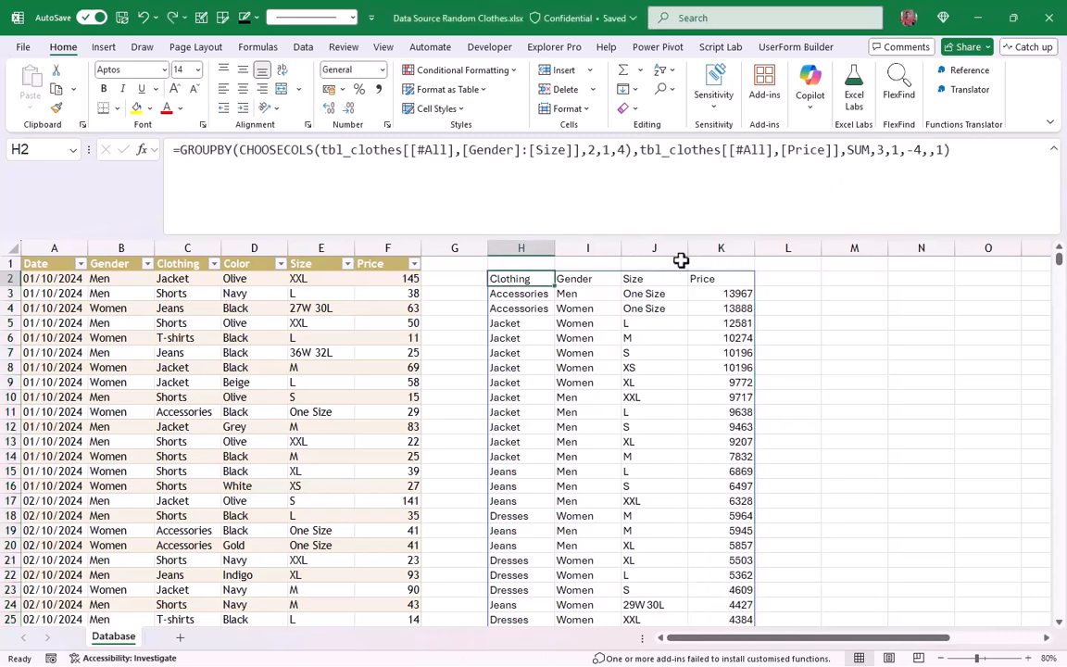
Step: Replace SUM in the function argument of the H2 GROUPBY formula with an opened HSTACK( function
{"action": "left_click", "coordinate": [874, 152]}
{"action": "key", "text": "BackSpace"}
{"action": "key", "text": "BackSpace"}
{"action": "key", "text": "BackSpace"}
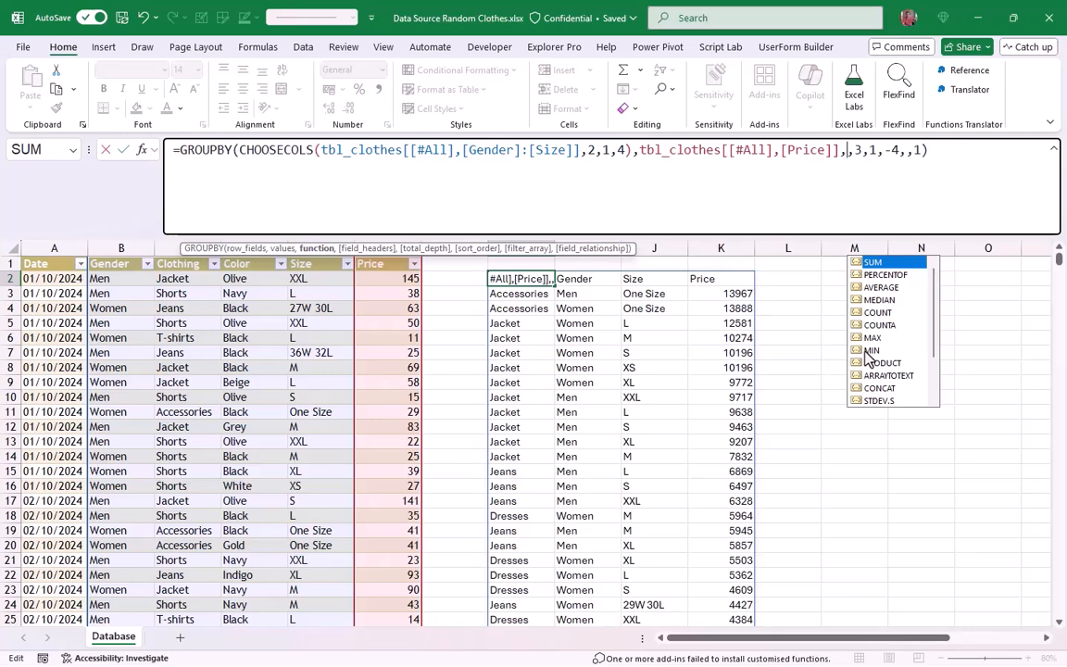
{"action": "type", "text": "HS"}
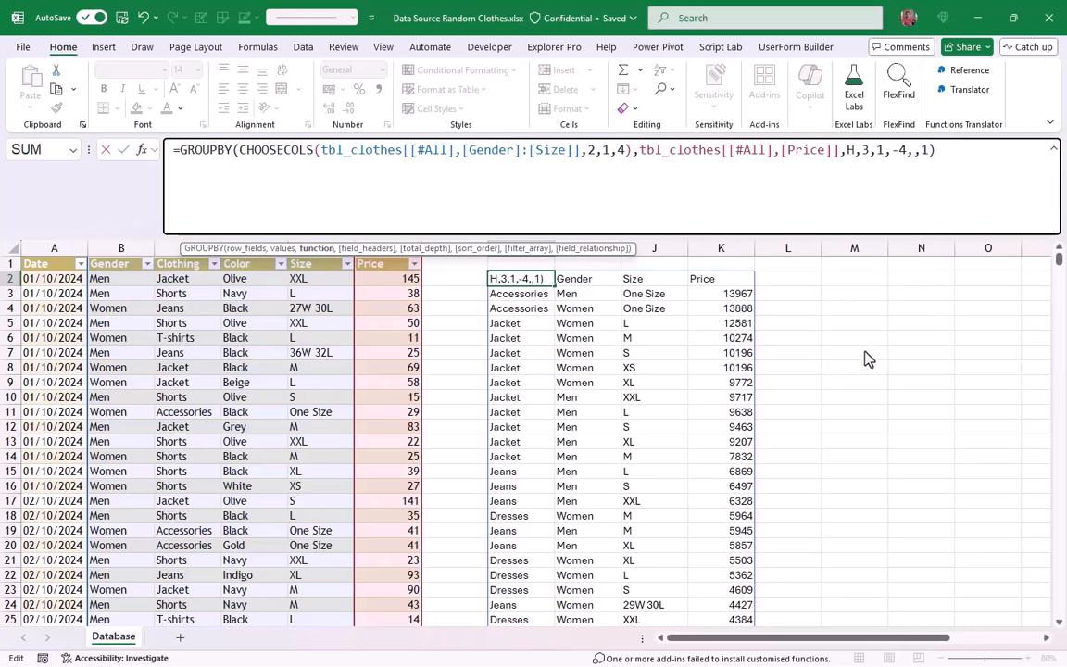
{"action": "type", "text": "TACK"}
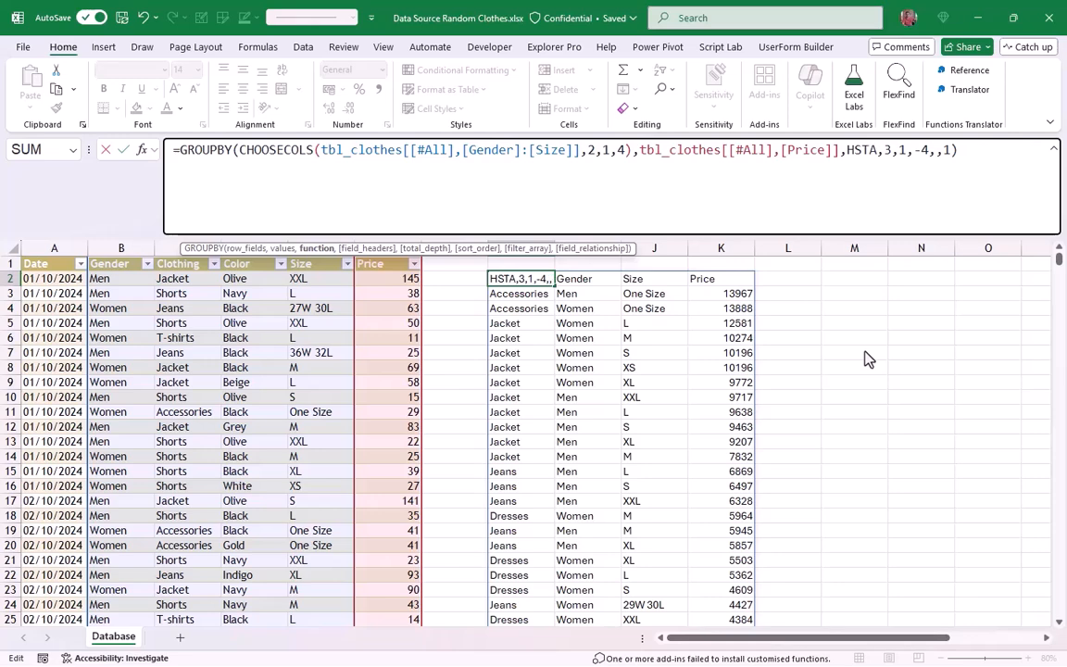
{"action": "type", "text": "("}
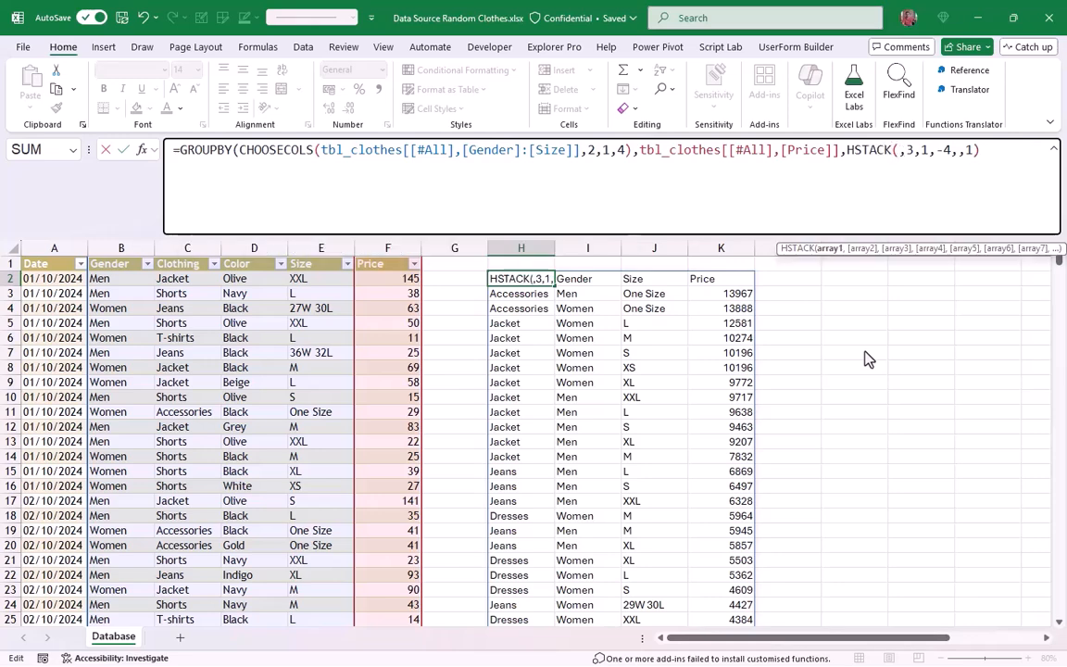
{"action": "left_click_drag", "start_coordinate": [850, 250], "coordinate": [848, 187]}
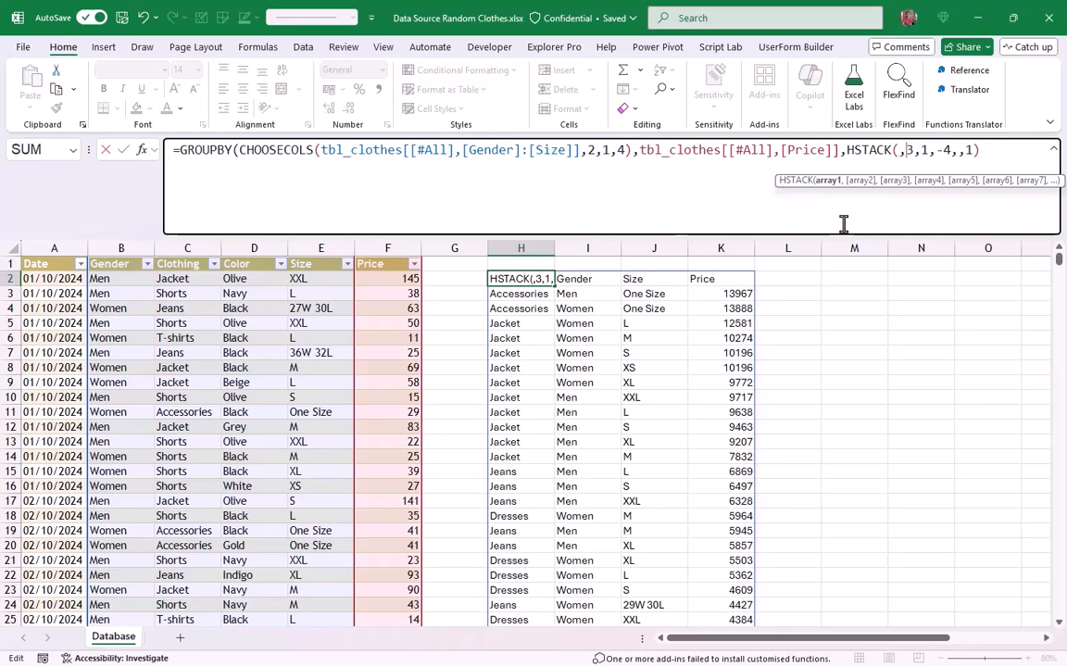
Step: Enter SUM and COUNT as the first two functions inside HSTACK in the H2 formula
{"action": "type", "text": "SUM"}
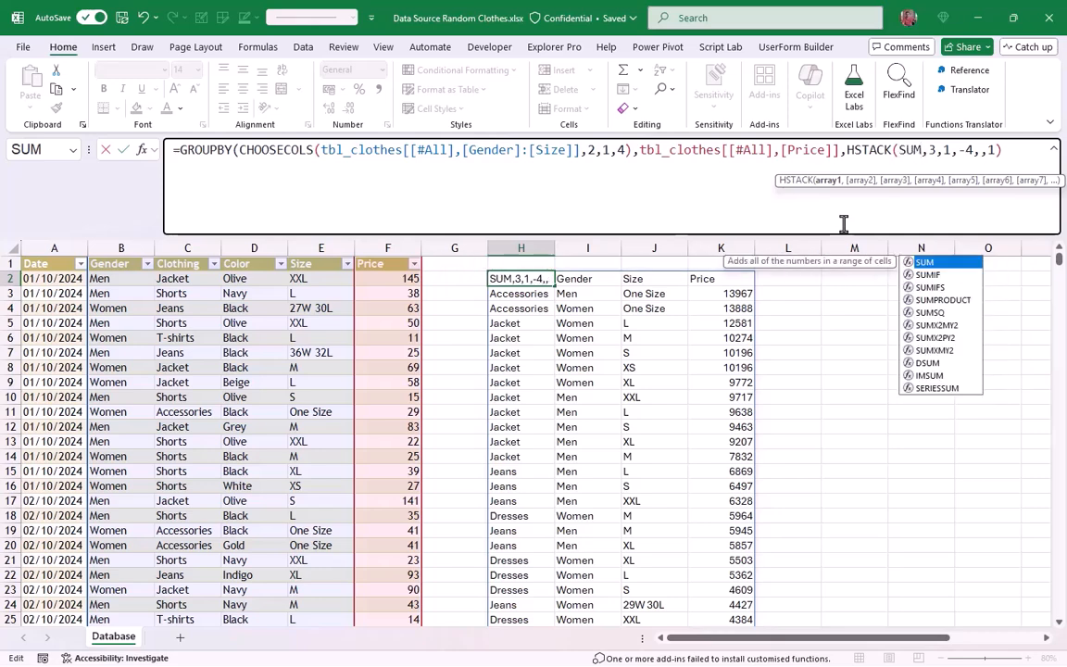
{"action": "type", "text": ","}
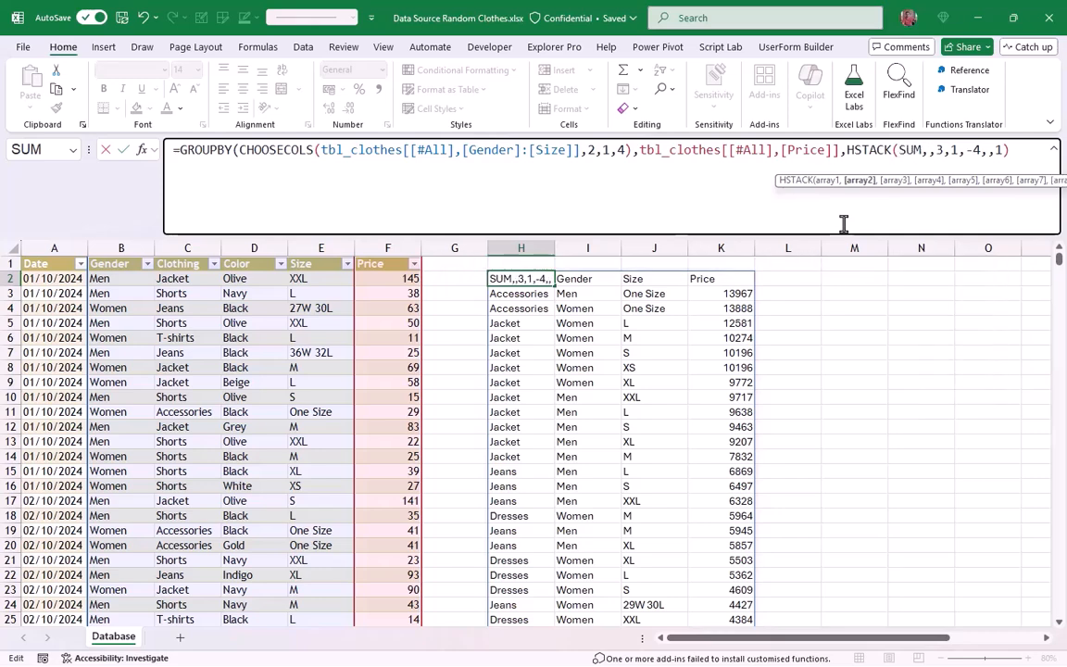
{"action": "type", "text": "COUNT"}
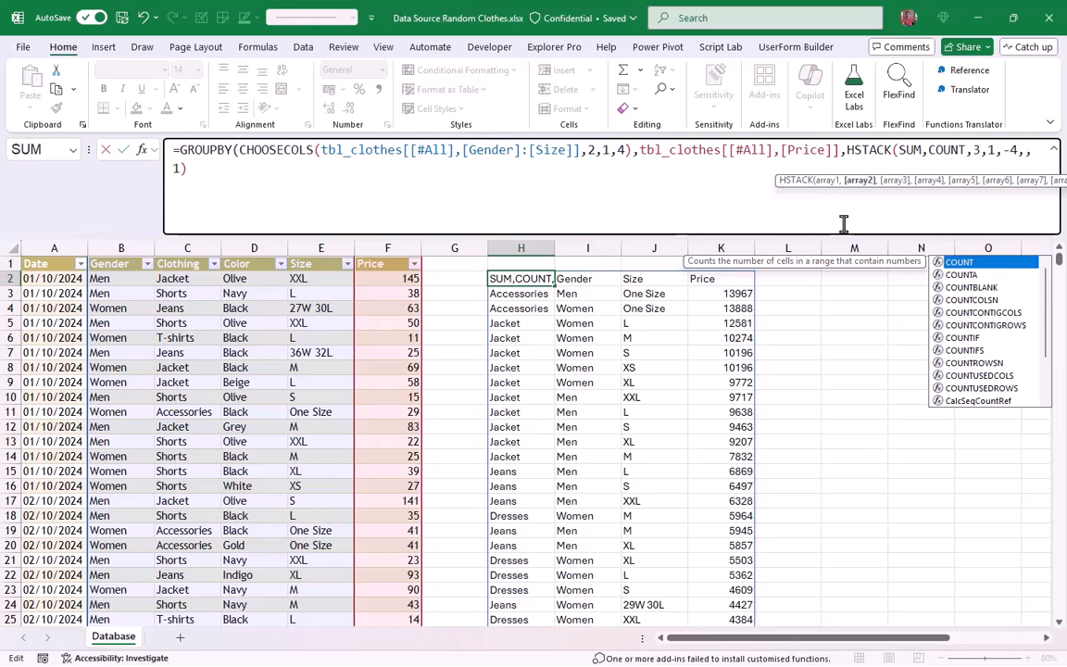
{"action": "type", "text": ","}
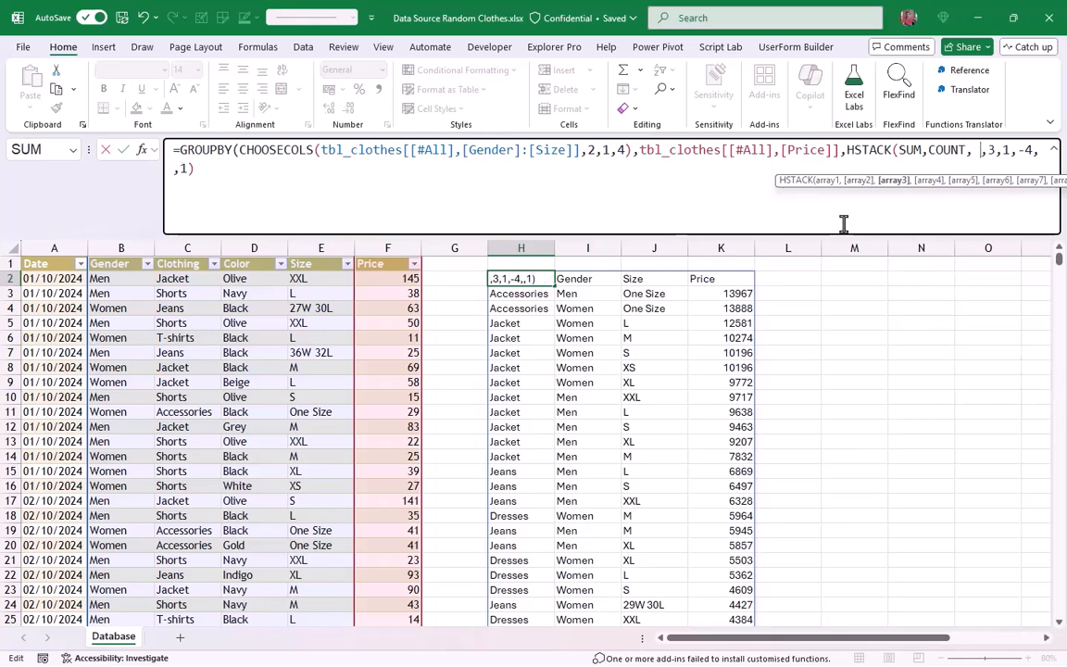
{"action": "key", "text": "BackSpace"}
{"action": "type", "text": "AVERA"}
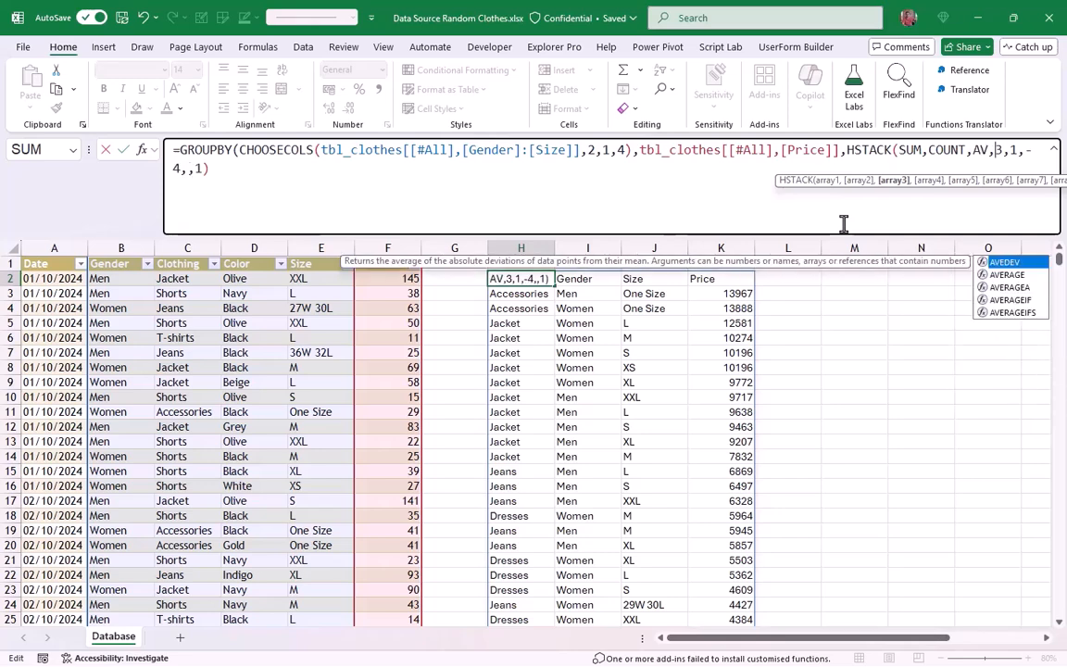
{"action": "key", "text": "BackSpace"}
{"action": "key", "text": "BackSpace"}
{"action": "key", "text": "BackSpace"}
{"action": "key", "text": "BackSpace"}
{"action": "key", "text": "BackSpace"}
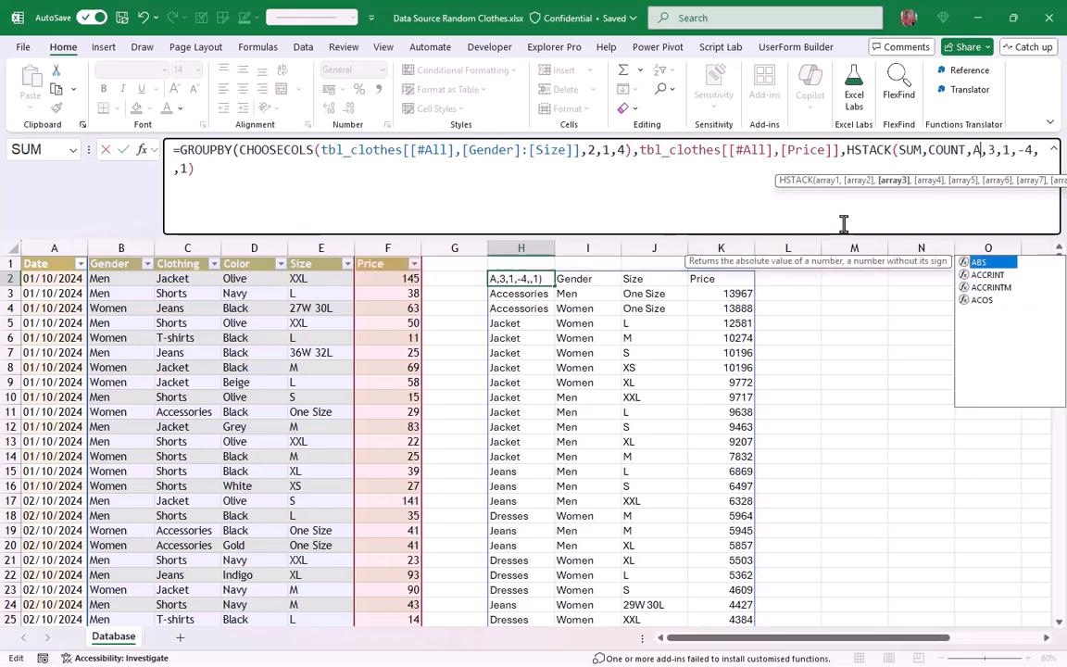
Step: Add MIN and MAX as the last functions inside HSTACK and commit the H2 formula
{"action": "type", "text": "MIN,"}
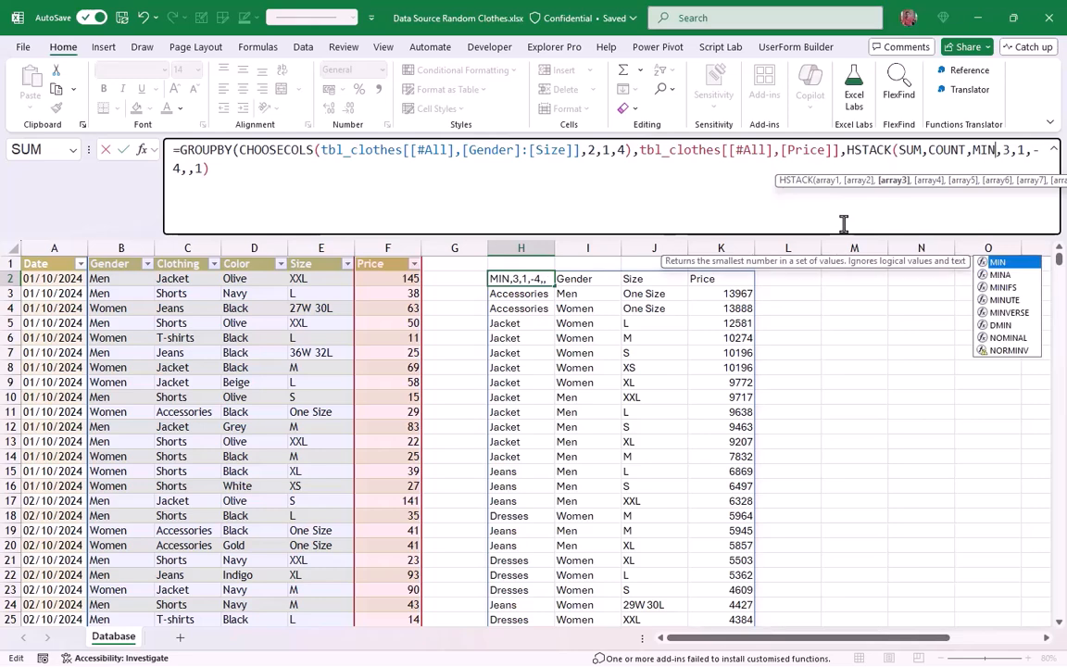
{"action": "type", "text": "MAX)"}
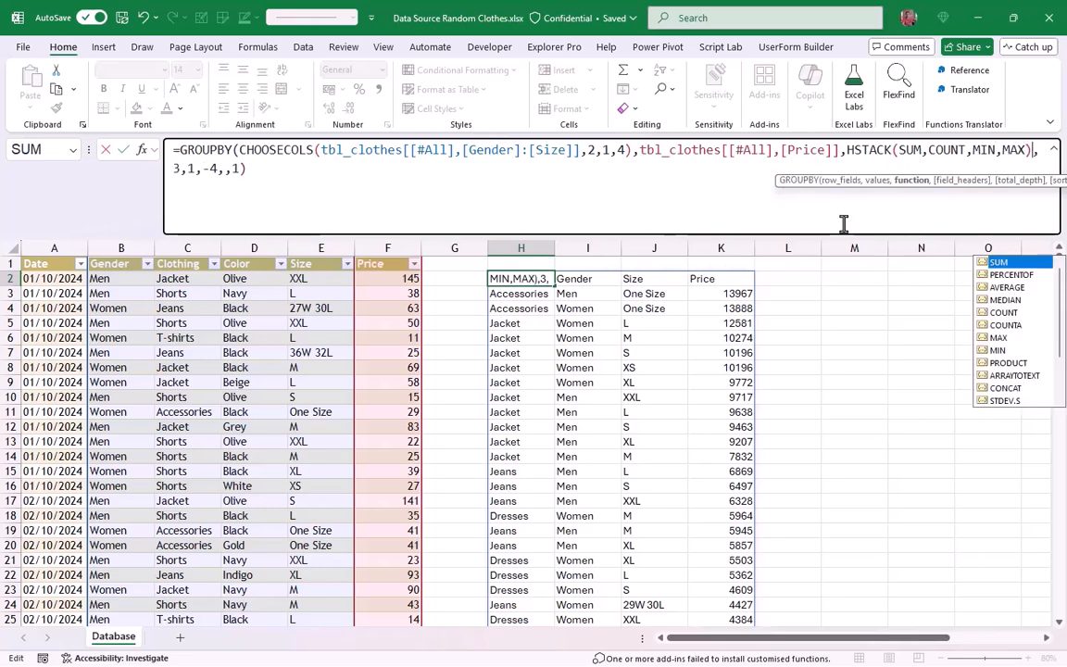
{"action": "key", "text": "Return"}
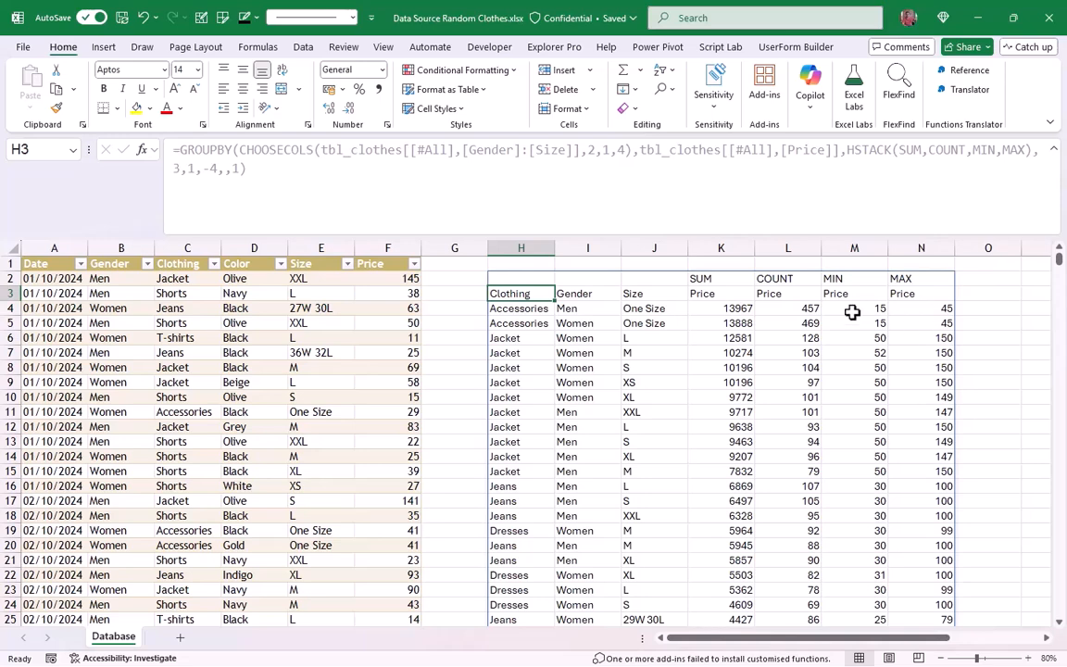
Step: Replace MIN,MAX with AVERAGE inside the HSTACK of the H2 GROUPBY formula
{"action": "left_click", "coordinate": [500, 278]}
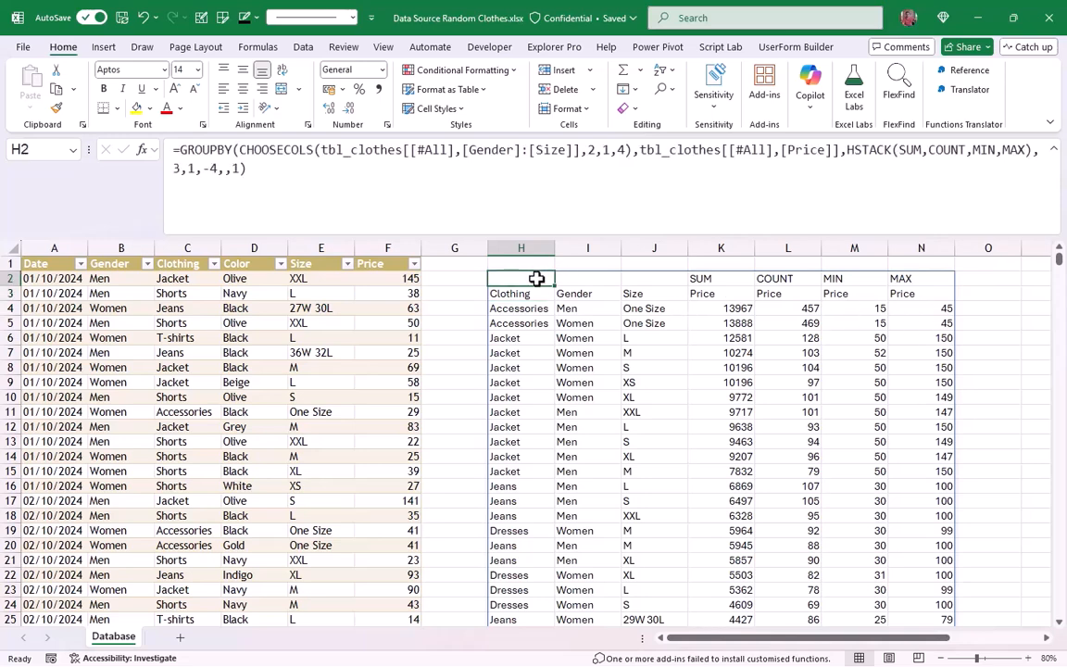
{"action": "left_click_drag", "start_coordinate": [972, 149], "coordinate": [1025, 150]}
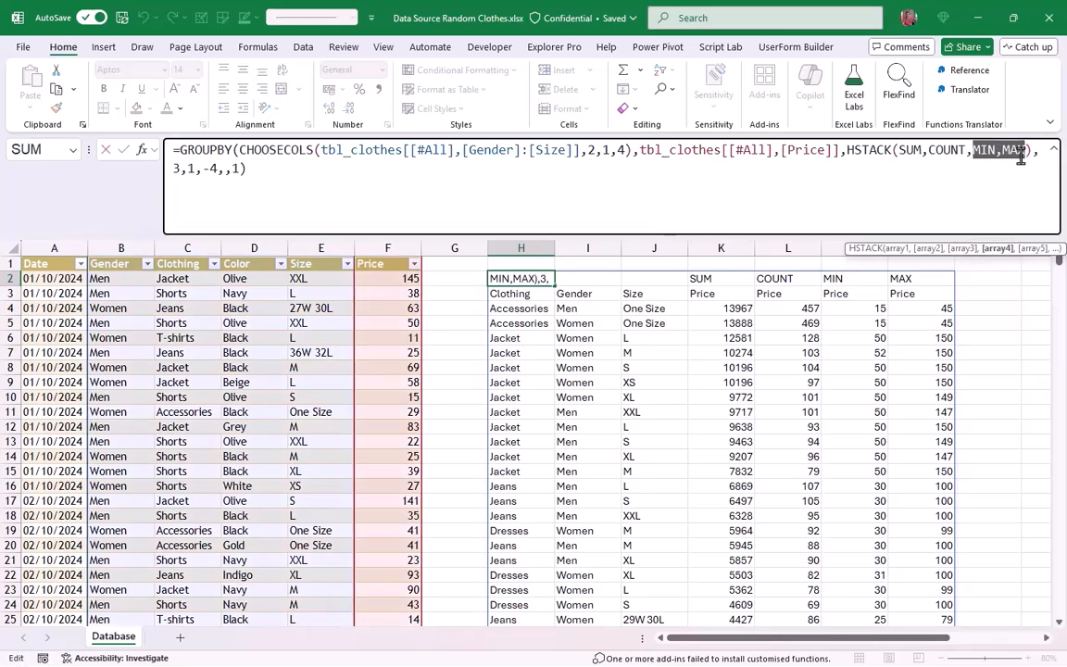
{"action": "type", "text": "AVERAGE"}
{"action": "key", "text": "Return"}
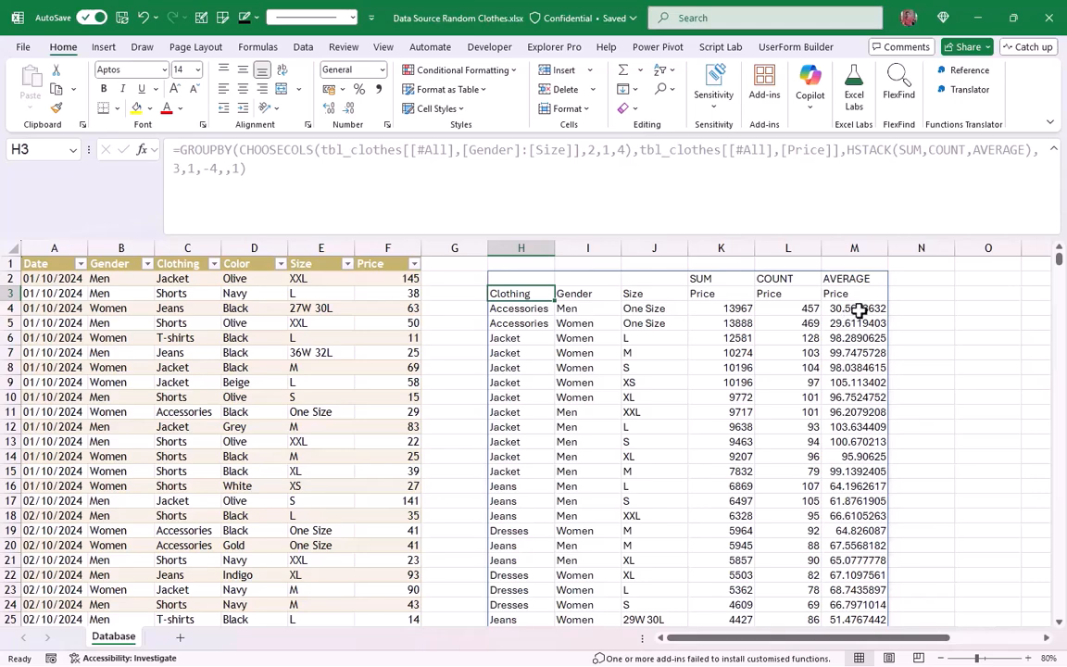
Step: Remove the sort_order, filter_array and field_relationship arguments from the H2 formula, ending it with 3,1
{"action": "scroll", "coordinate": [857, 313], "scroll_direction": "down", "scroll_amount": 9}
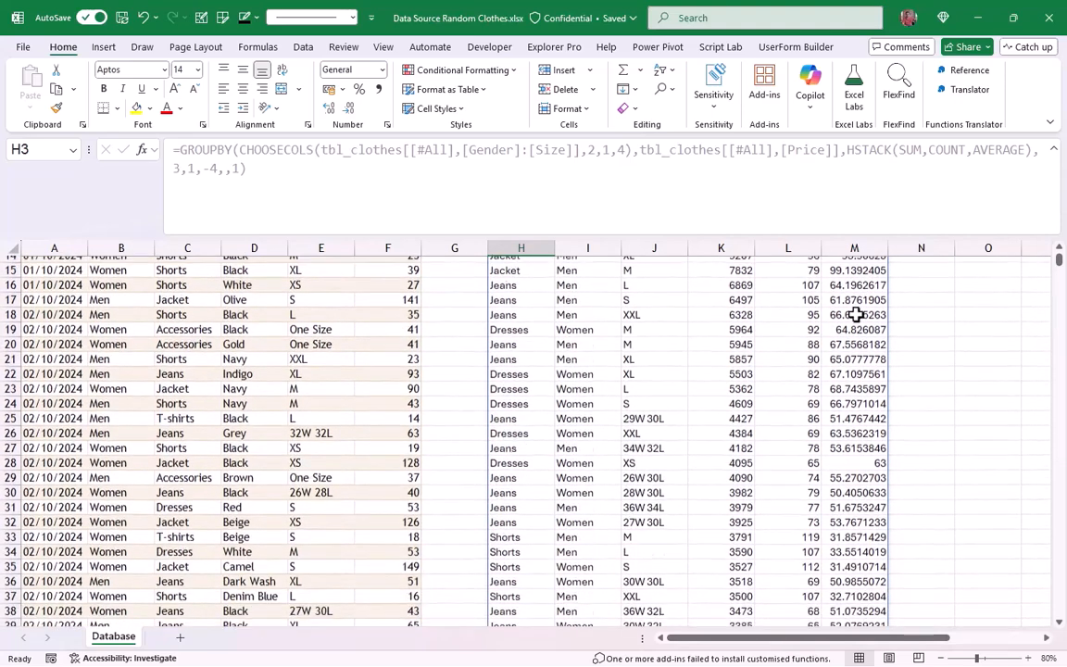
{"action": "scroll", "coordinate": [856, 315], "scroll_direction": "up", "scroll_amount": 9}
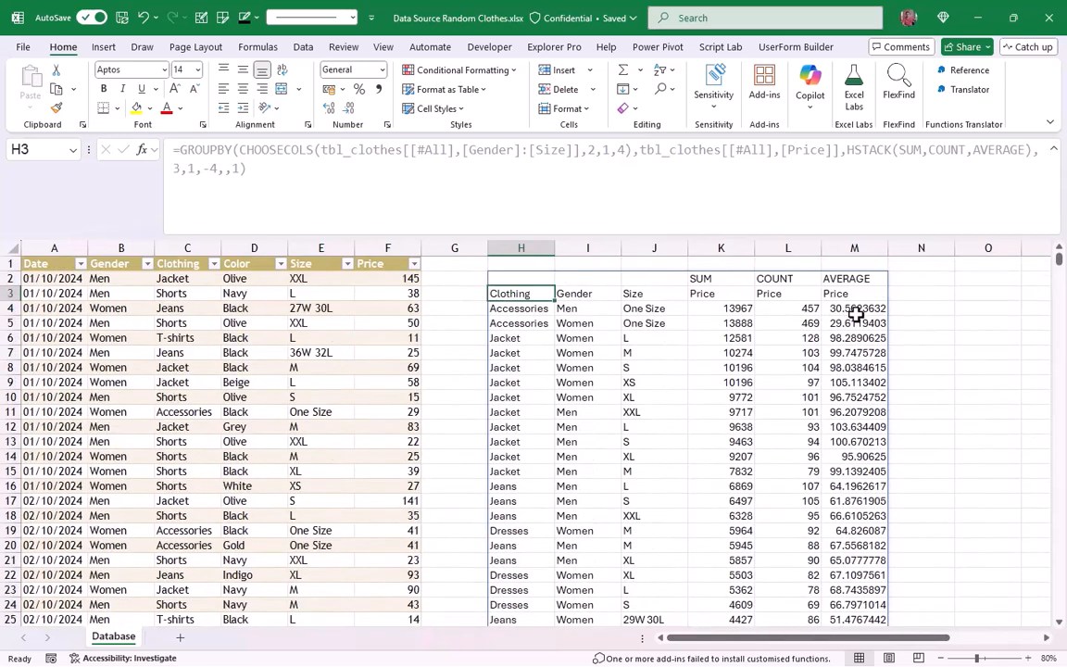
{"action": "left_click", "coordinate": [529, 277]}
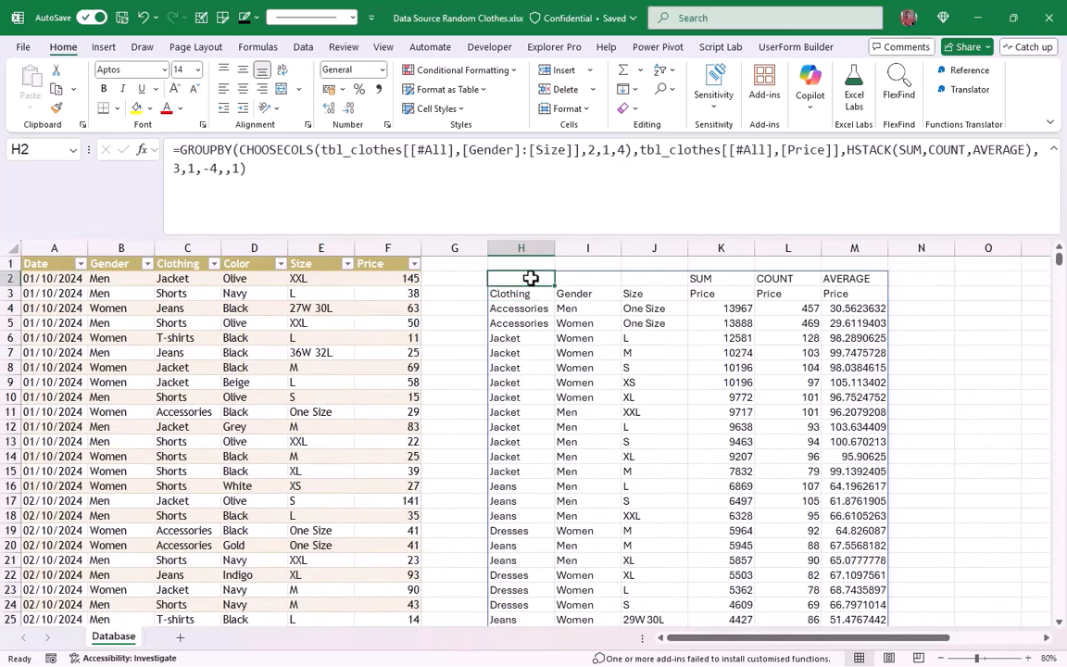
{"action": "left_click", "coordinate": [236, 169]}
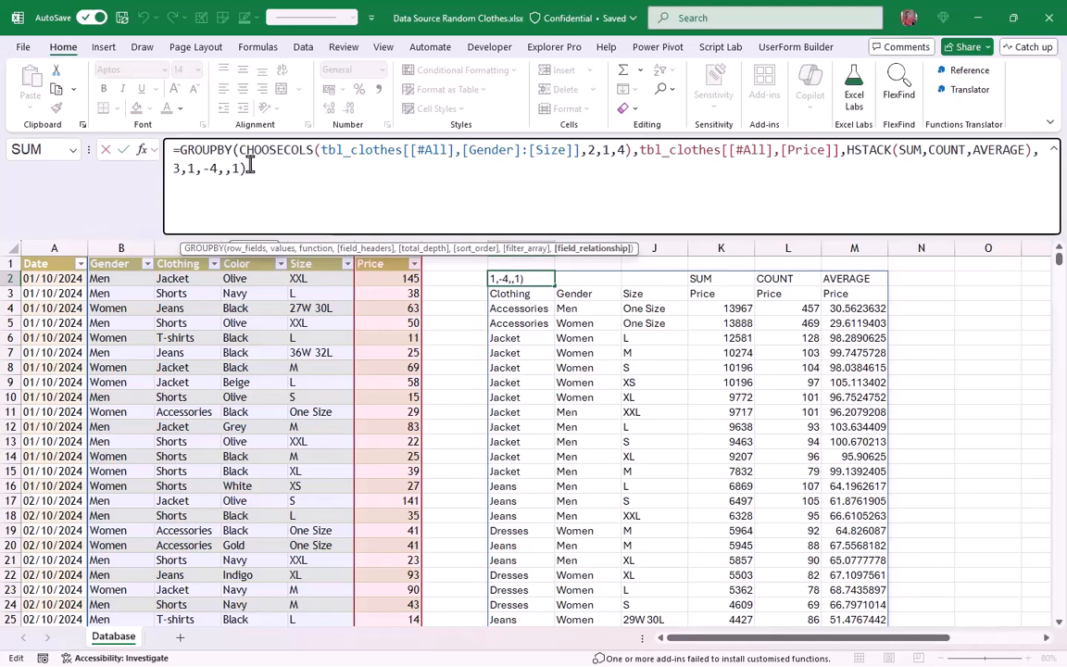
{"action": "key", "text": "BackSpace"}
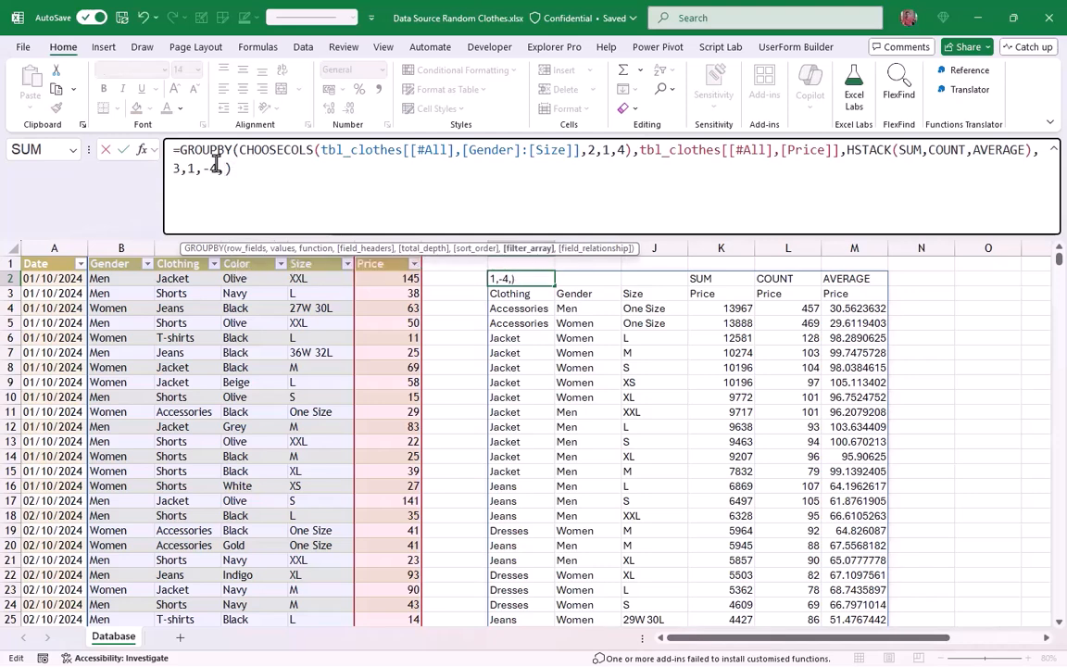
{"action": "double_click", "coordinate": [215, 167]}
{"action": "key", "text": "BackSpace"}
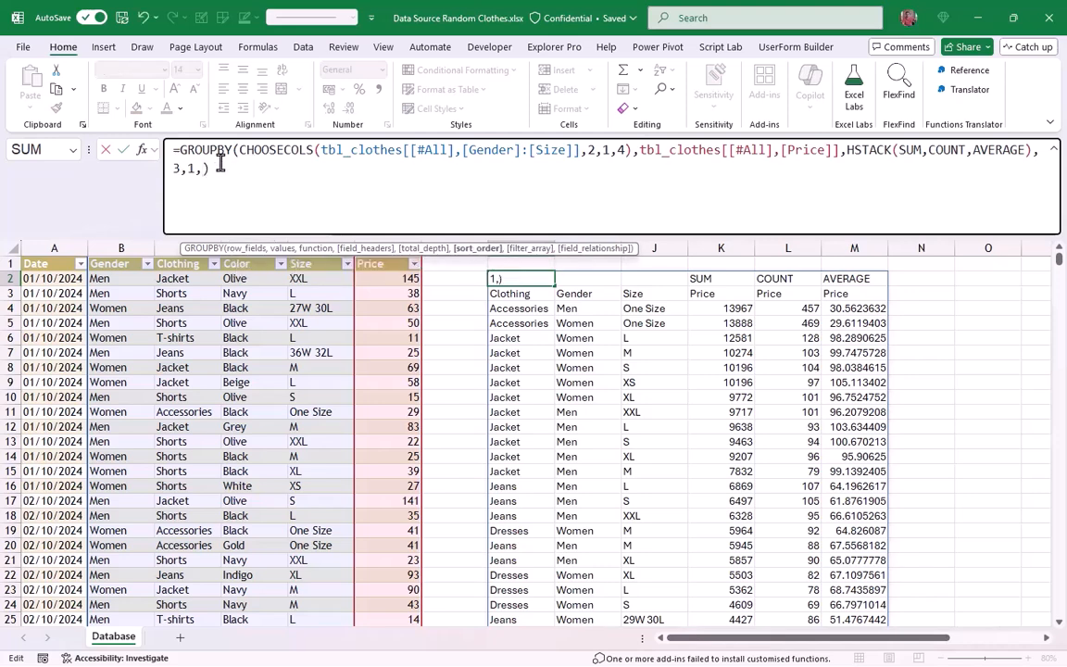
{"action": "key", "text": "BackSpace"}
{"action": "key", "text": "Return"}
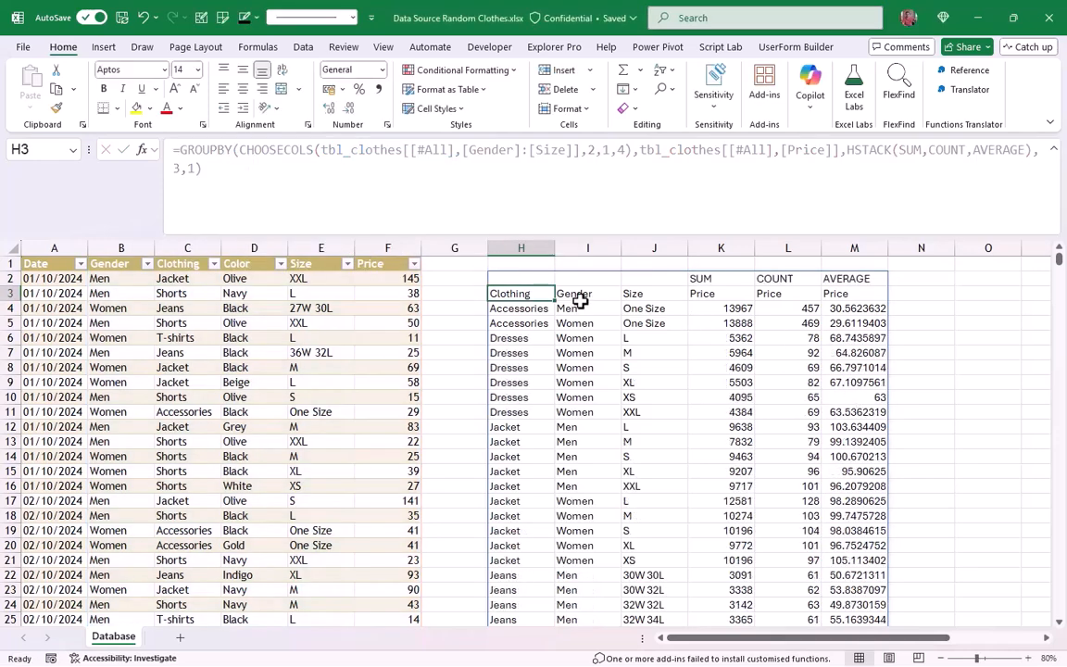
Step: Clear H2 and start a new GROUPBY there with the table's Date column as row fields and Price as values, both including headers
{"action": "left_click", "coordinate": [538, 279]}
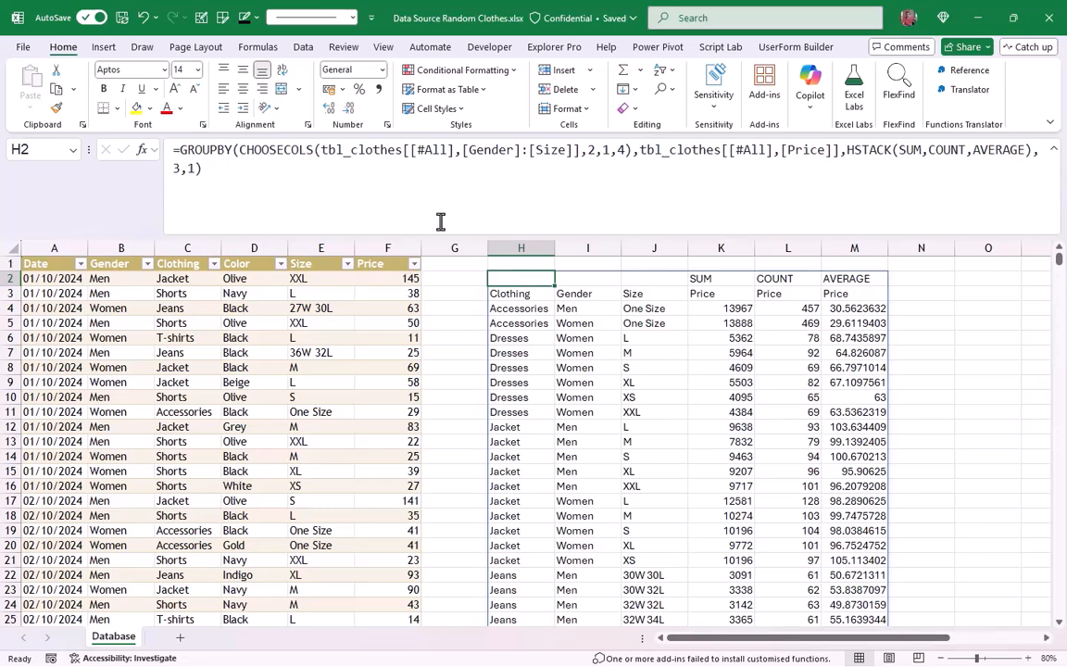
{"action": "key", "text": "Delete"}
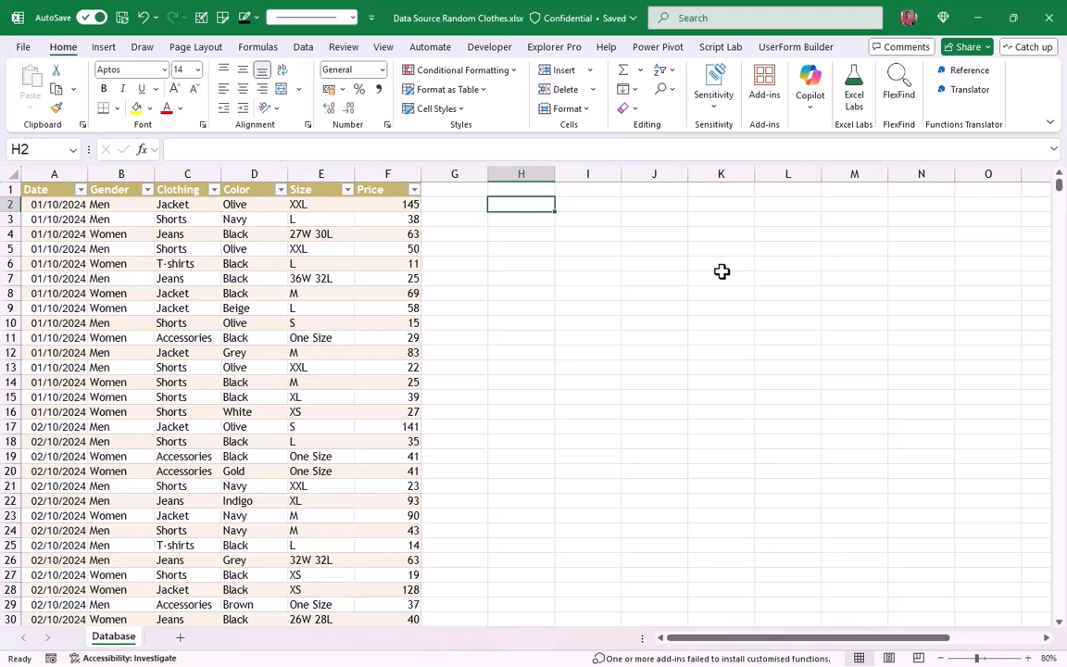
{"action": "type", "text": "=grou"}
{"action": "key", "text": "Tab"}
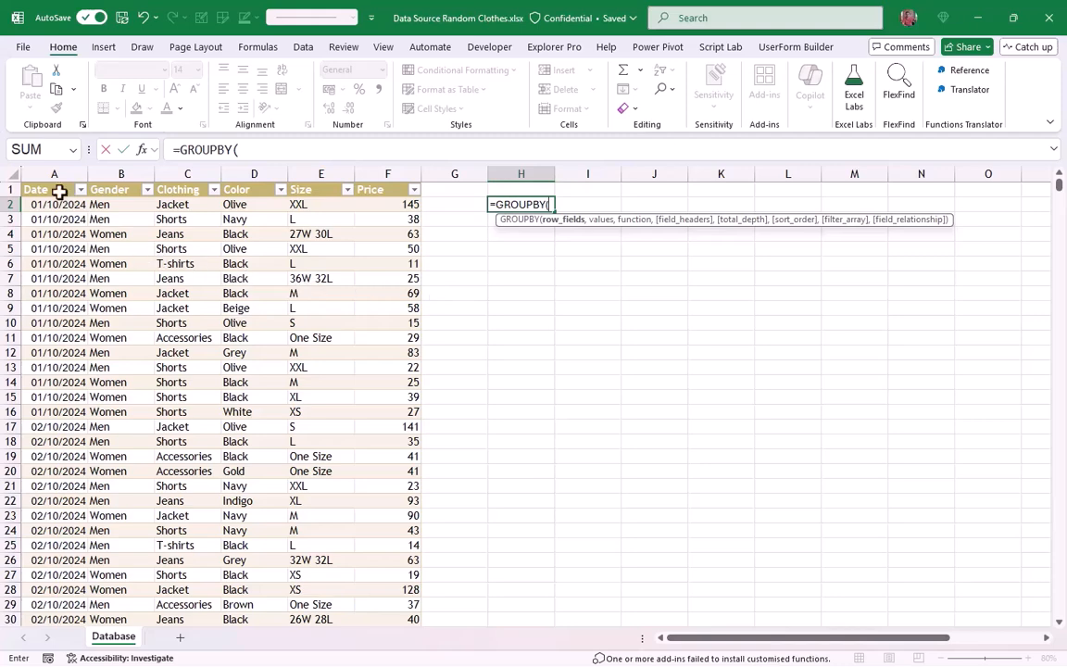
{"action": "left_click", "coordinate": [55, 178]}
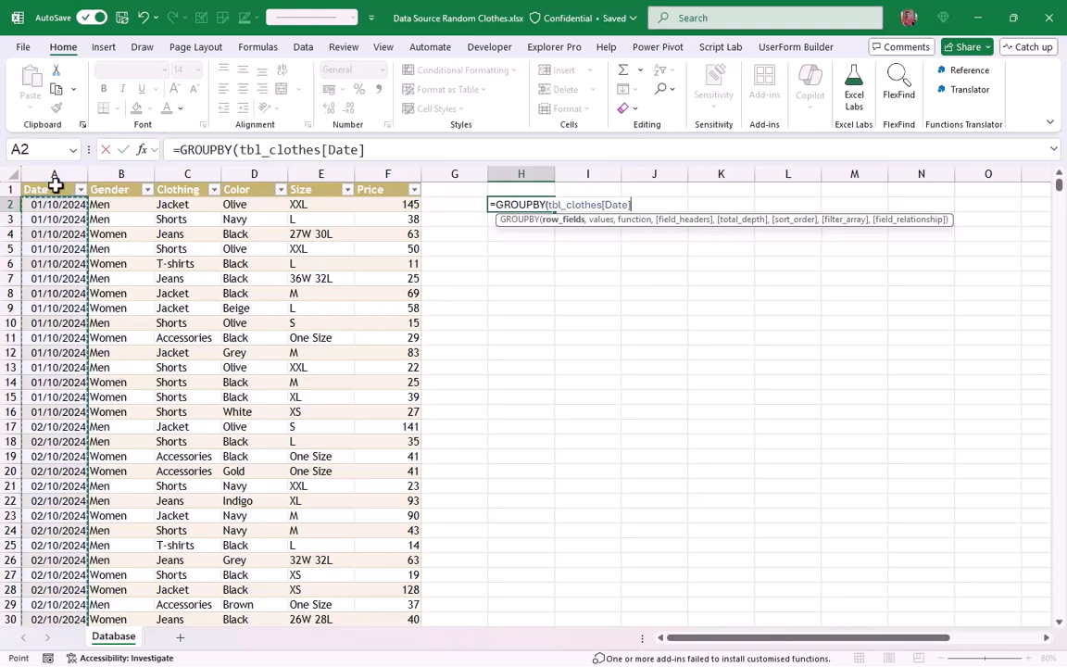
{"action": "left_click", "coordinate": [54, 181]}
{"action": "type", "text": ","}
{"action": "left_click", "coordinate": [392, 177]}
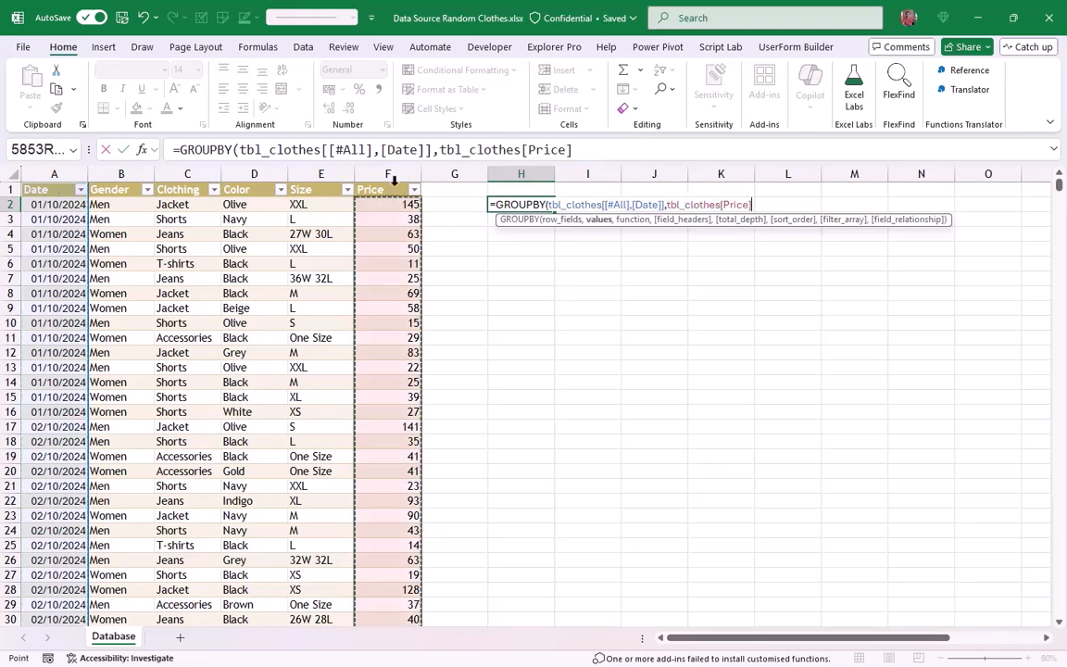
{"action": "left_click", "coordinate": [394, 184]}
Step: Complete the H2 GROUPBY with SUM, field headers 3 (Yes and show) and total depth 0 (No totals)
{"action": "type", "text": ",["}
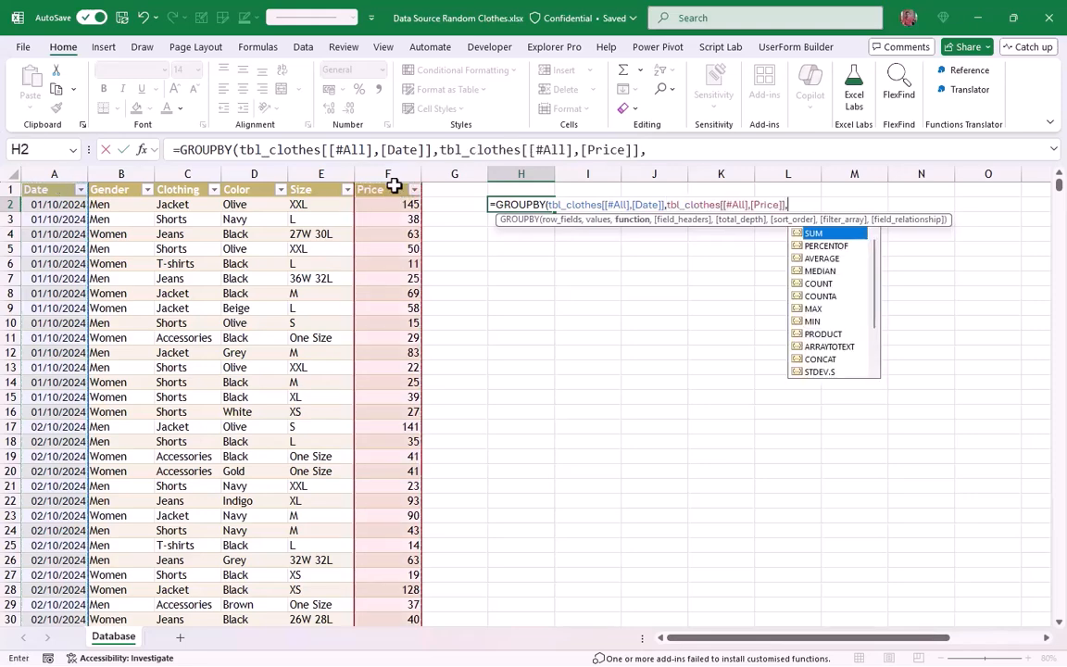
{"action": "double_click", "coordinate": [807, 234]}
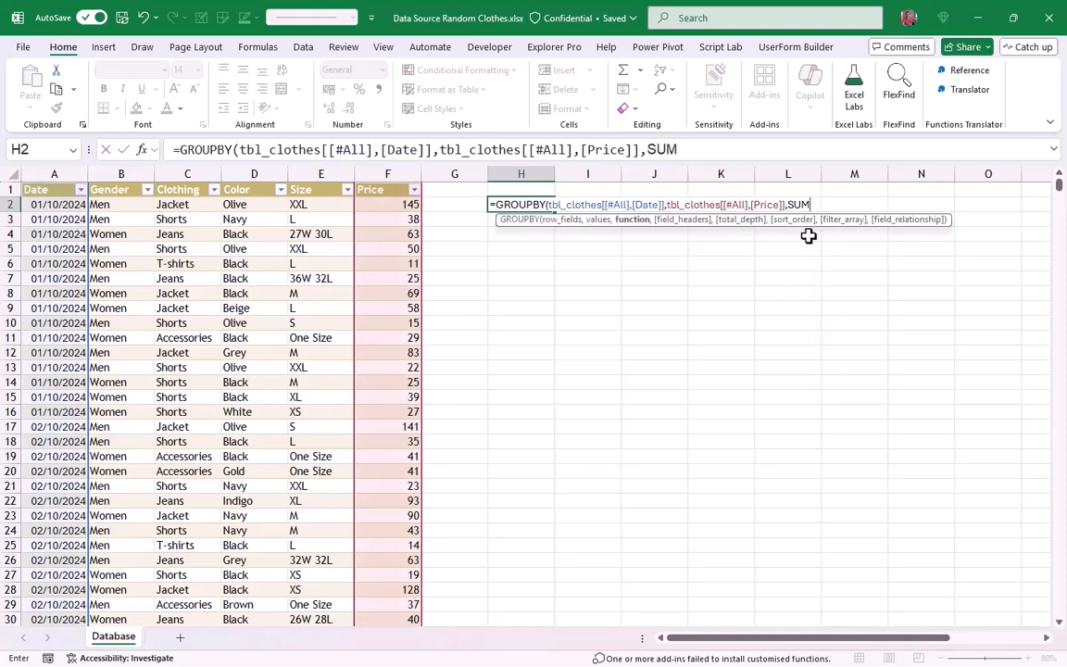
{"action": "type", "text": ","}
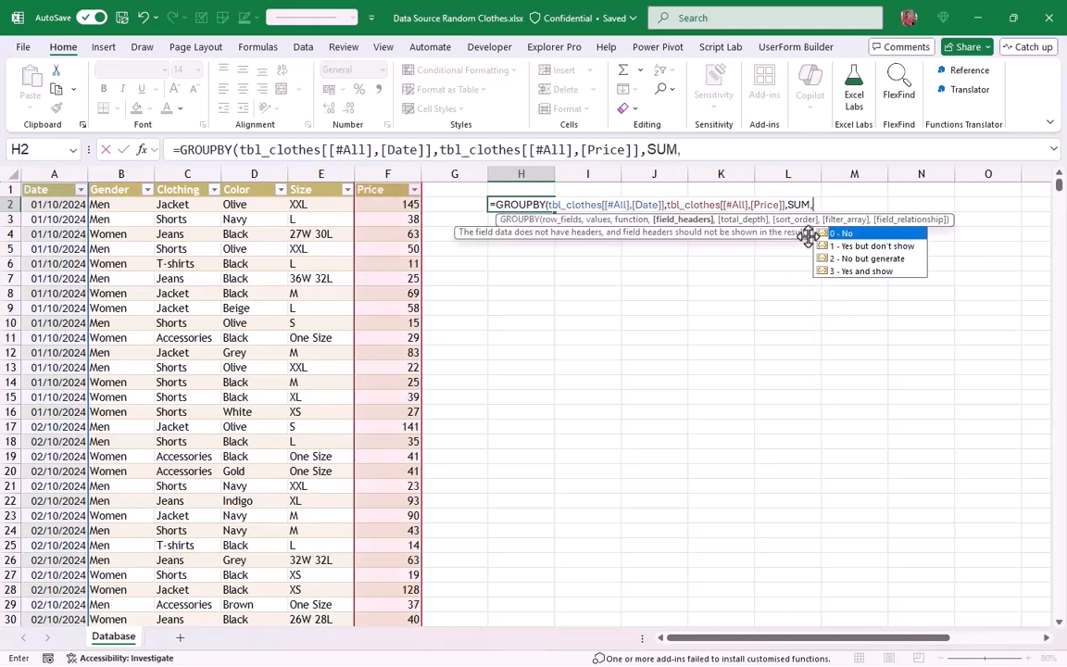
{"action": "left_click", "coordinate": [857, 272]}
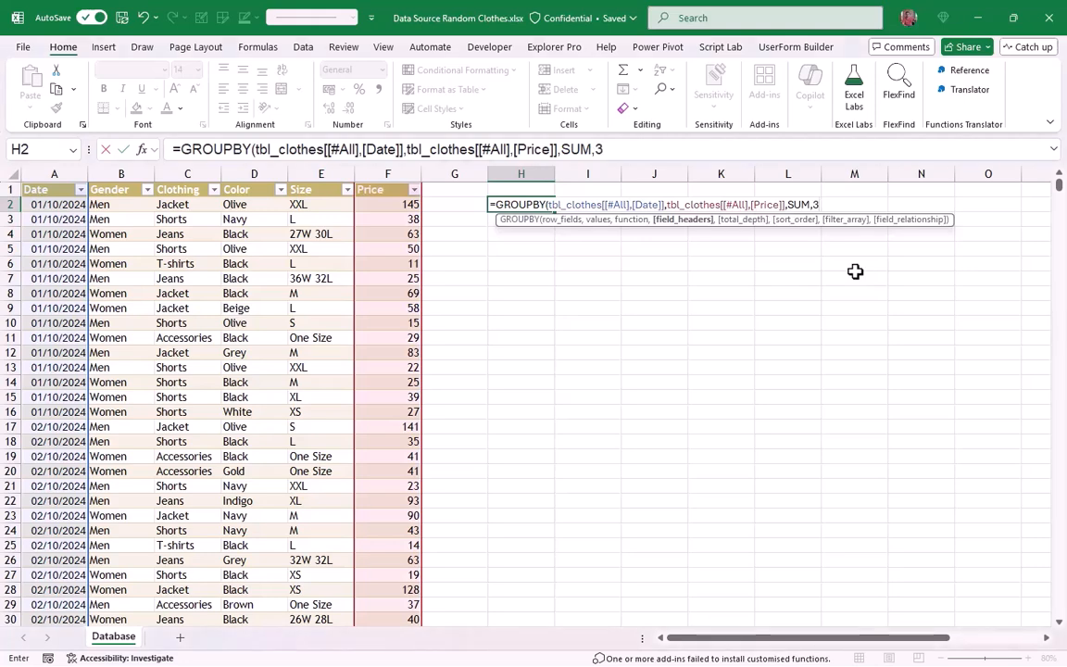
{"action": "type", "text": ","}
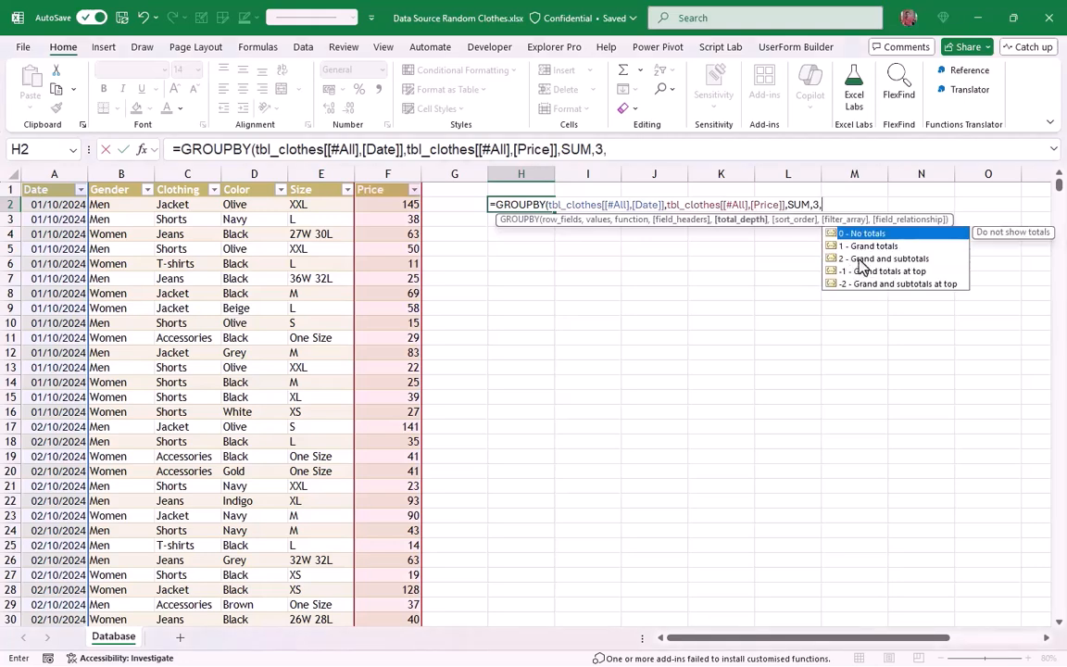
{"action": "double_click", "coordinate": [868, 234]}
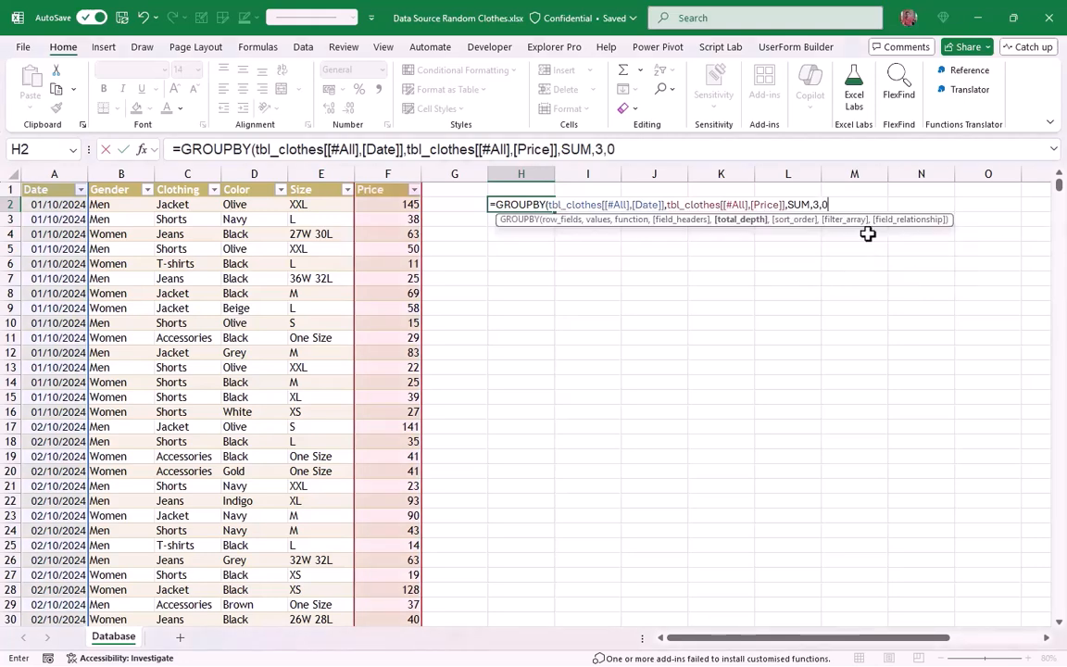
{"action": "type", "text": ")"}
{"action": "key", "text": "Return"}
Step: Format the summary's Date values from H3 downward as short dates
{"action": "key", "text": "ctrl+shift+Down"}
{"action": "left_click", "coordinate": [505, 214]}
{"action": "key", "text": "ctrl+shift+Down"}
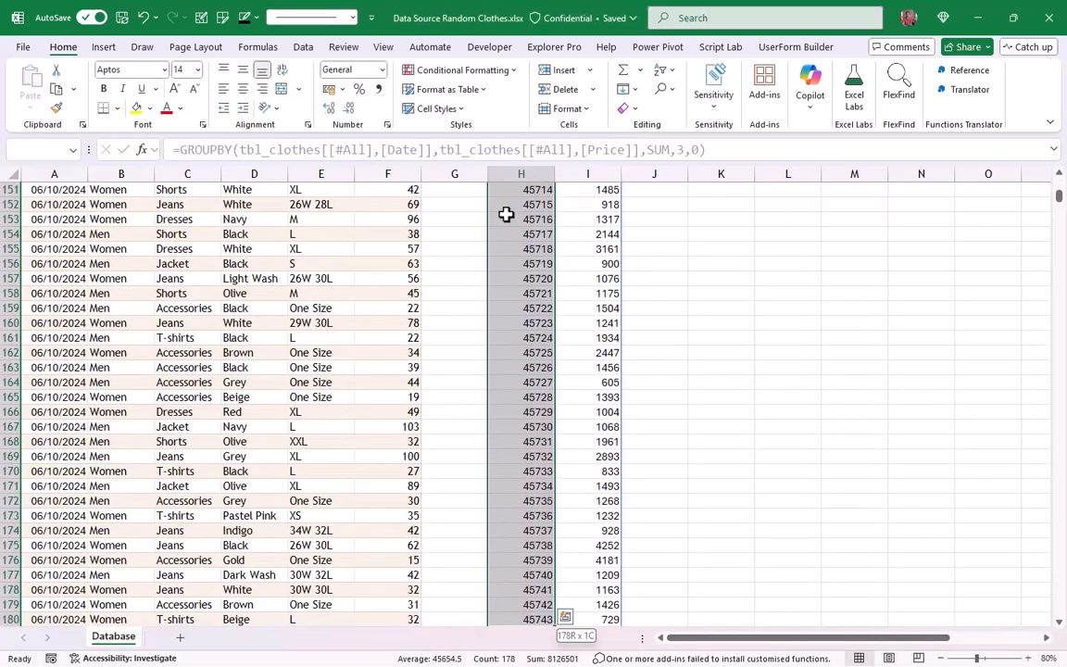
{"action": "left_click", "coordinate": [381, 71]}
{"action": "left_click", "coordinate": [375, 243]}
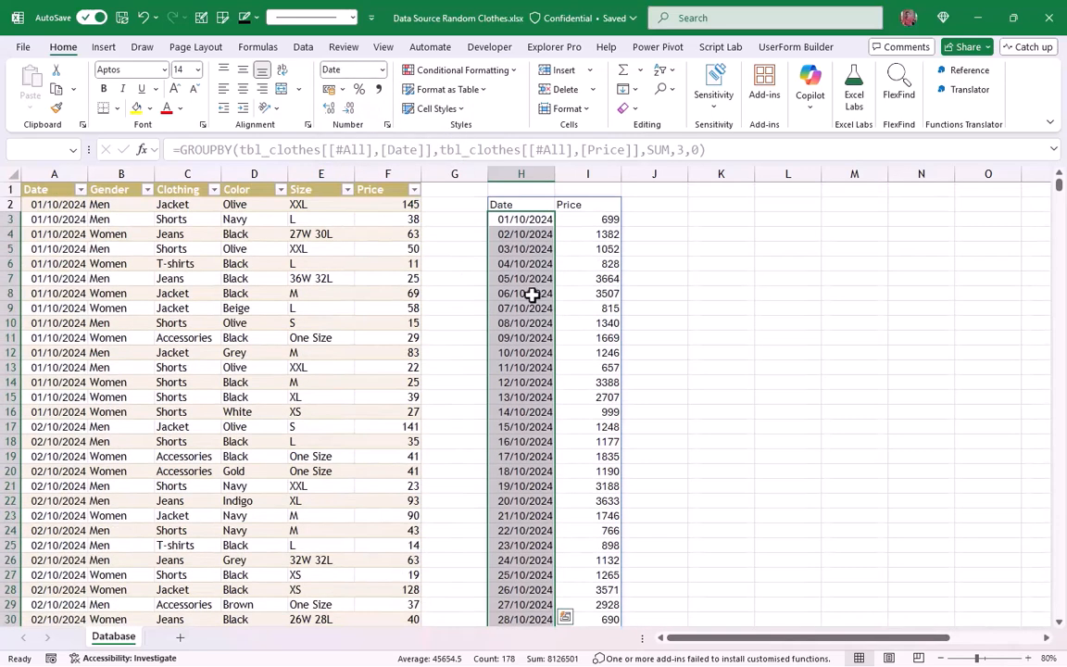
{"action": "left_click", "coordinate": [537, 220]}
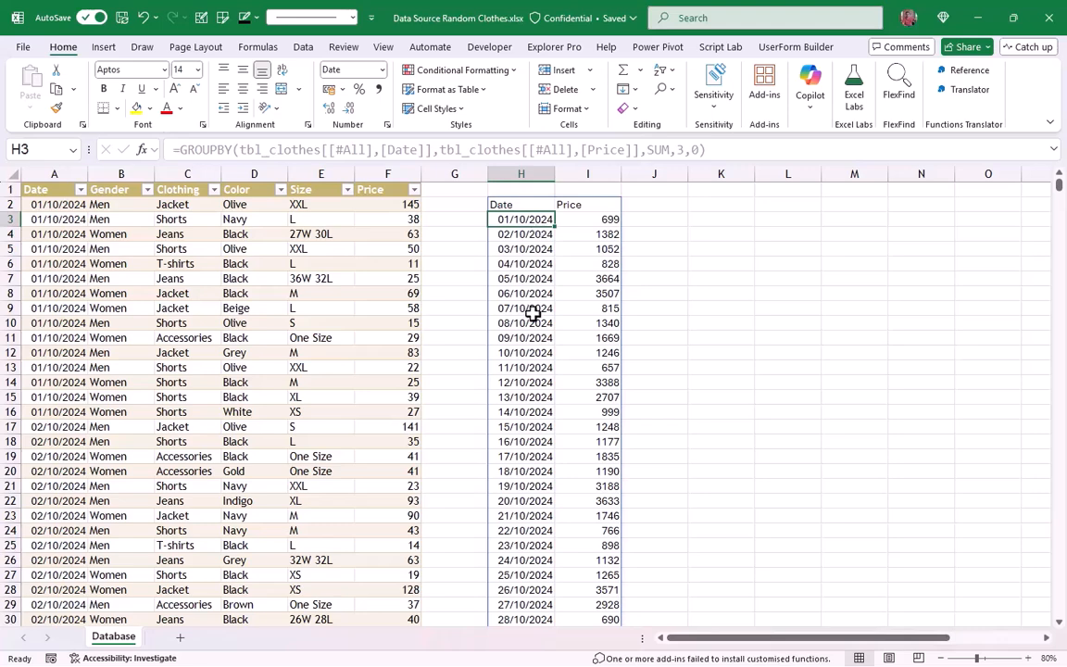
Step: Wrap the Date row field of the H2 GROUPBY formula in the YEAR function
{"action": "left_click", "coordinate": [510, 205]}
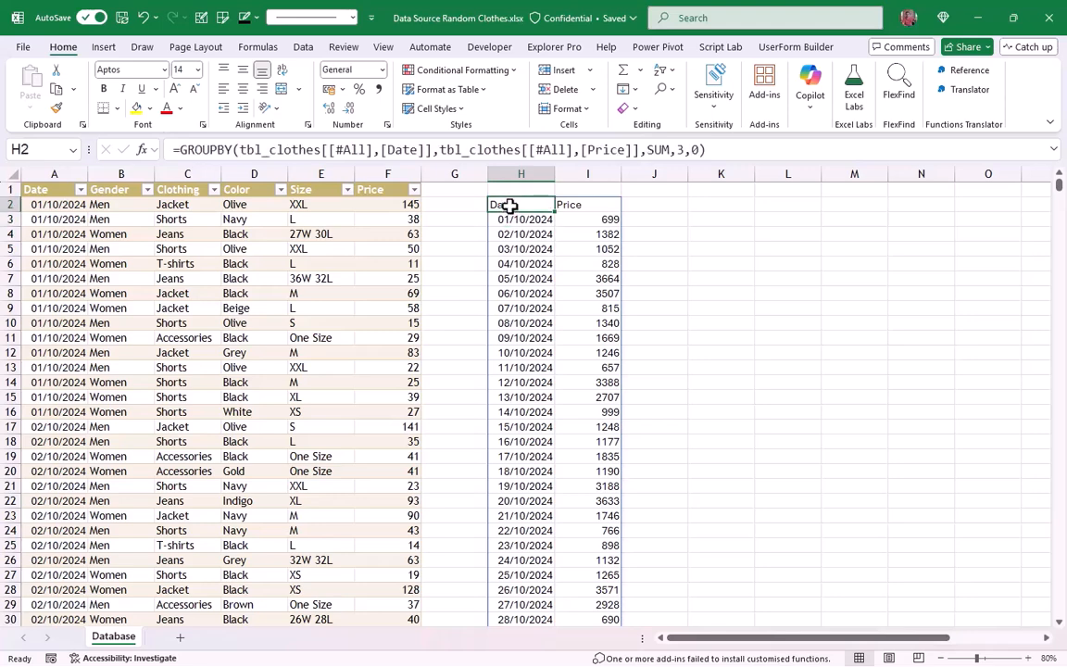
{"action": "left_click", "coordinate": [237, 151]}
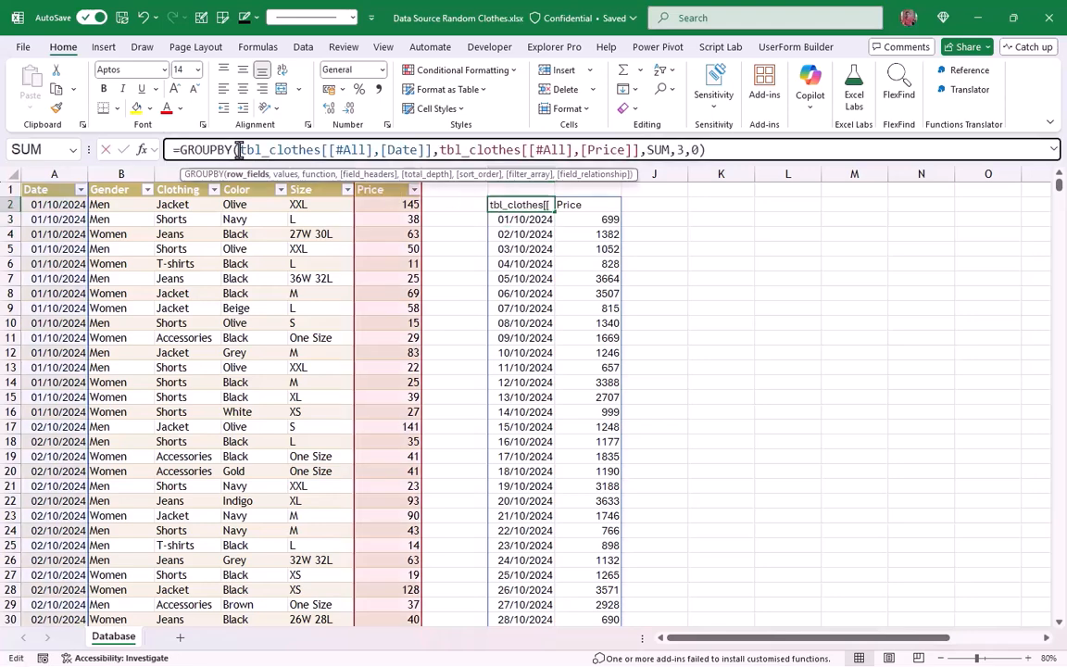
{"action": "type", "text": "yea"}
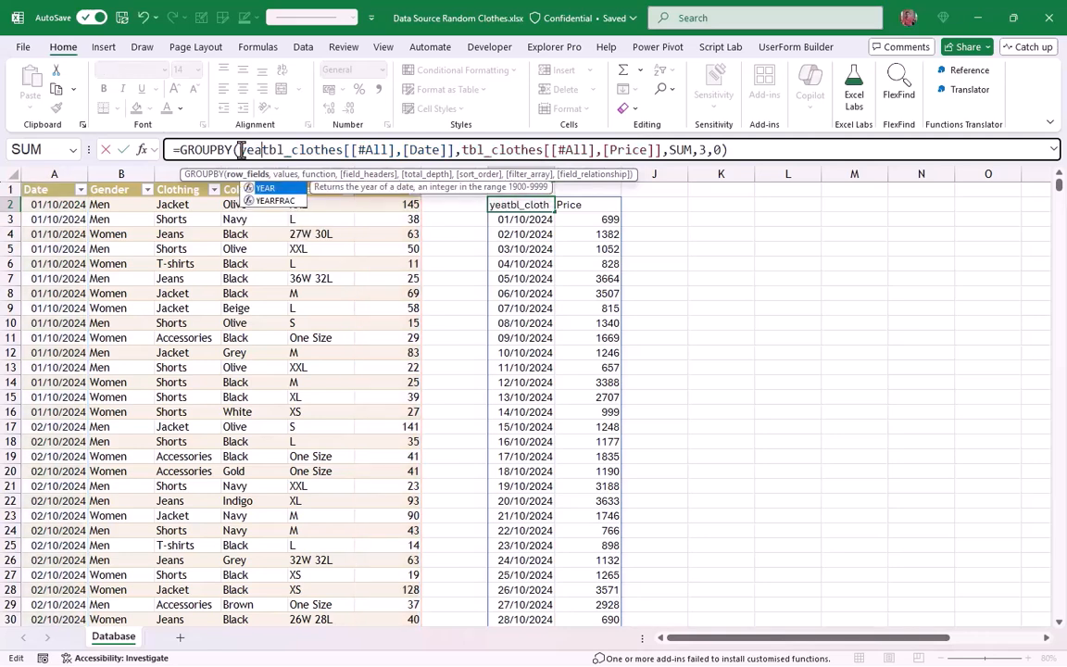
{"action": "key", "text": "Tab"}
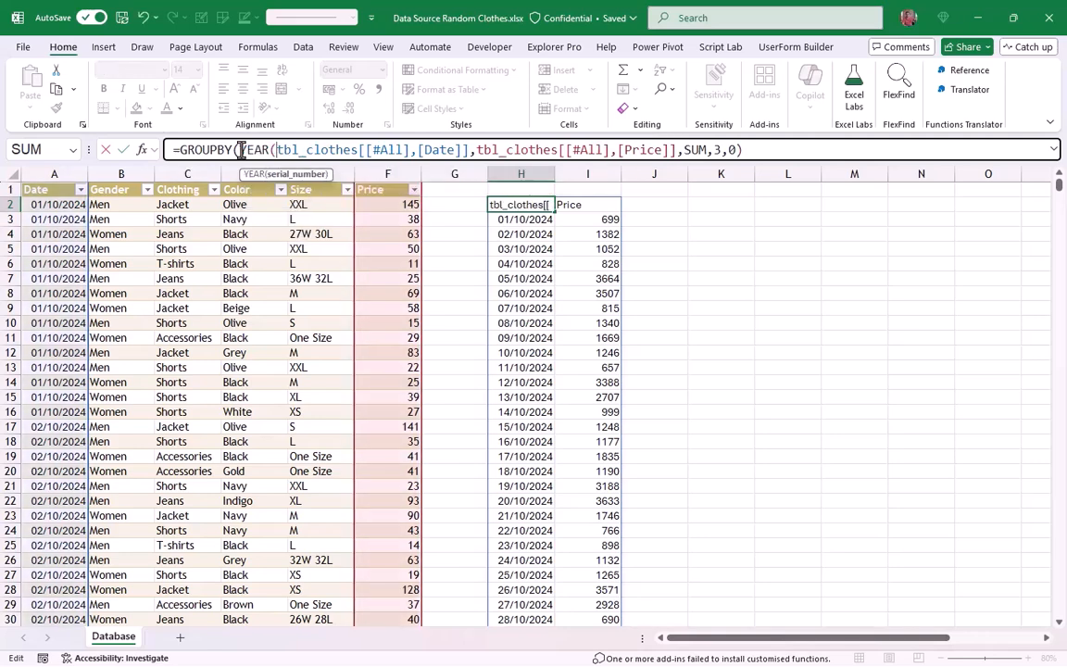
{"action": "left_click", "coordinate": [467, 150]}
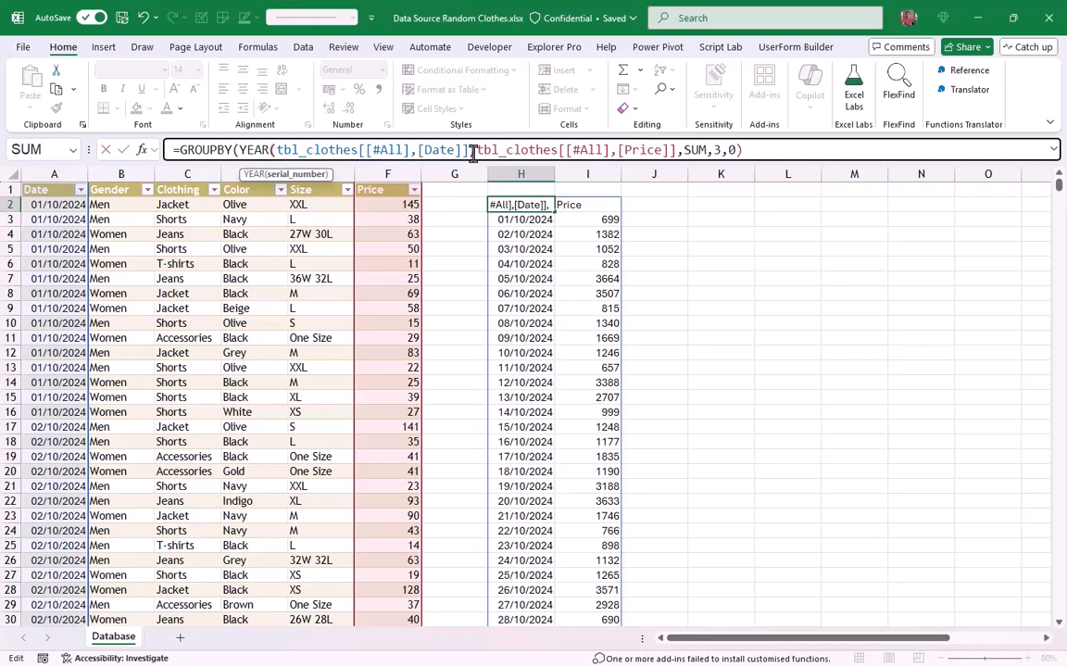
{"action": "type", "text": ")"}
{"action": "key", "text": "Return"}
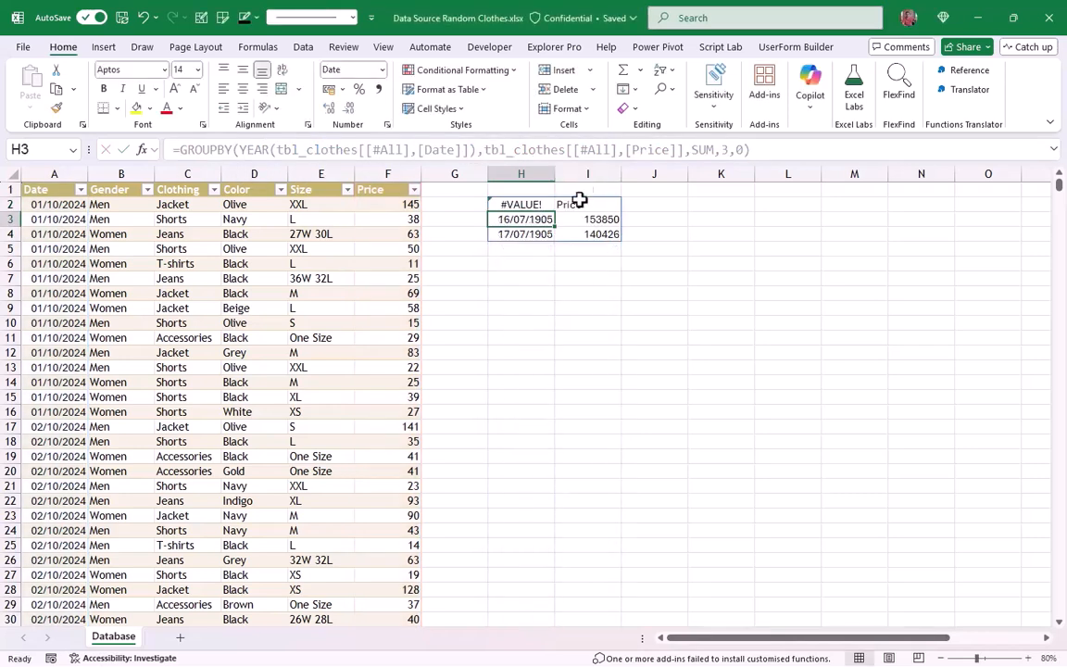
Step: Apply the General number format to H2:H4 of the yearly summary
{"action": "left_click_drag", "start_coordinate": [532, 206], "coordinate": [533, 229]}
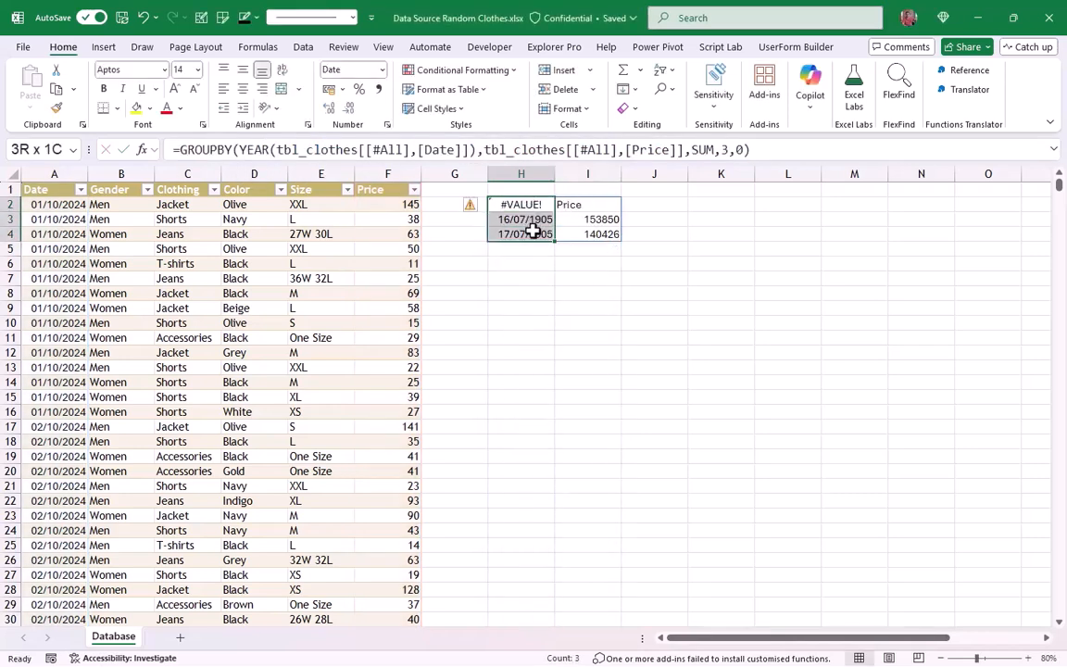
{"action": "left_click", "coordinate": [381, 72]}
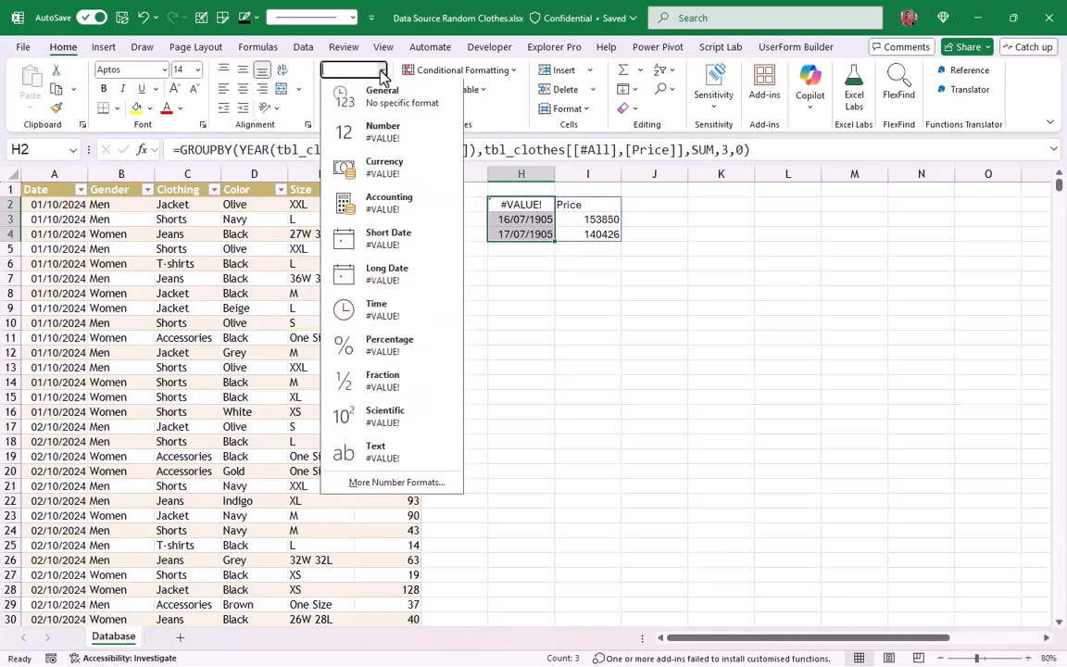
{"action": "left_click", "coordinate": [376, 97]}
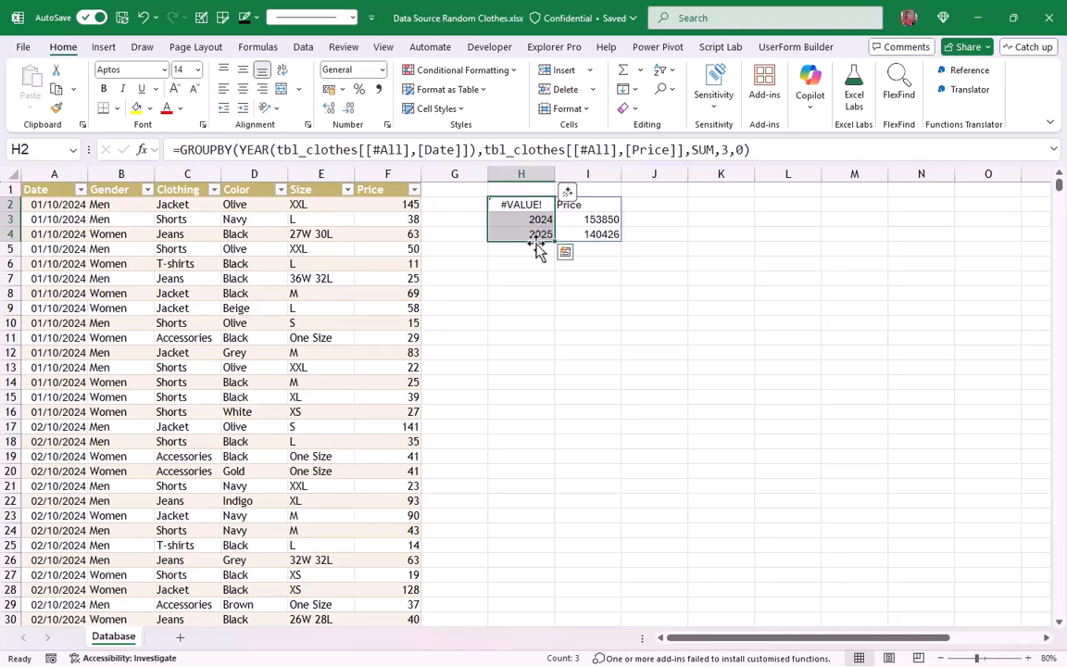
Step: In the H2 GROUPBY formula, insert VSTACK before YEAR with "Year" as its first array
{"action": "left_click", "coordinate": [525, 205]}
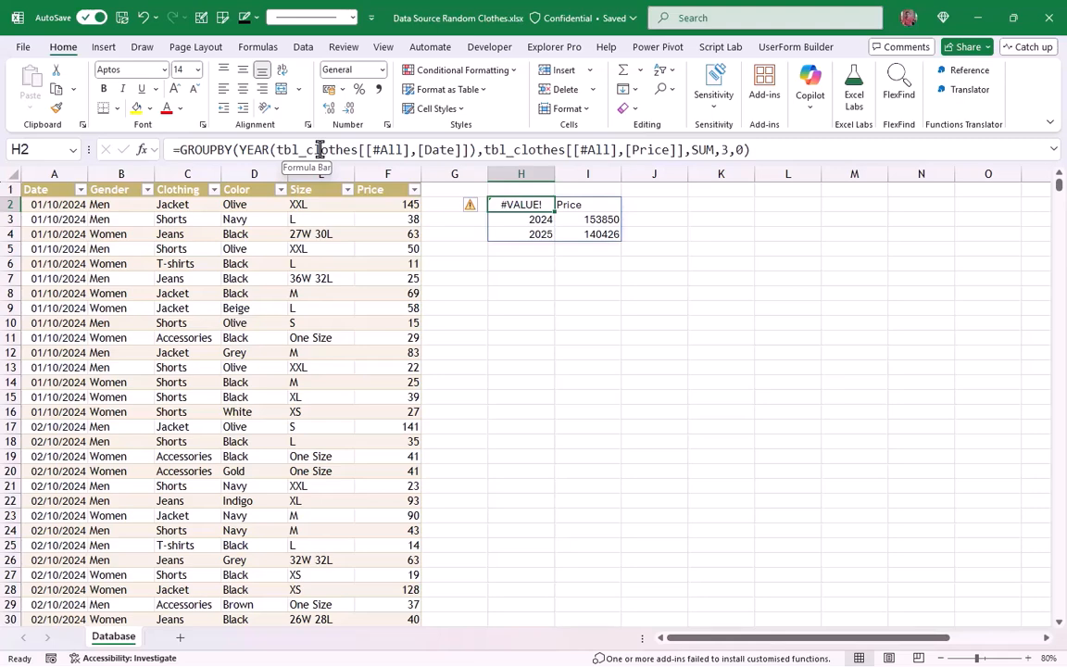
{"action": "left_click", "coordinate": [238, 151]}
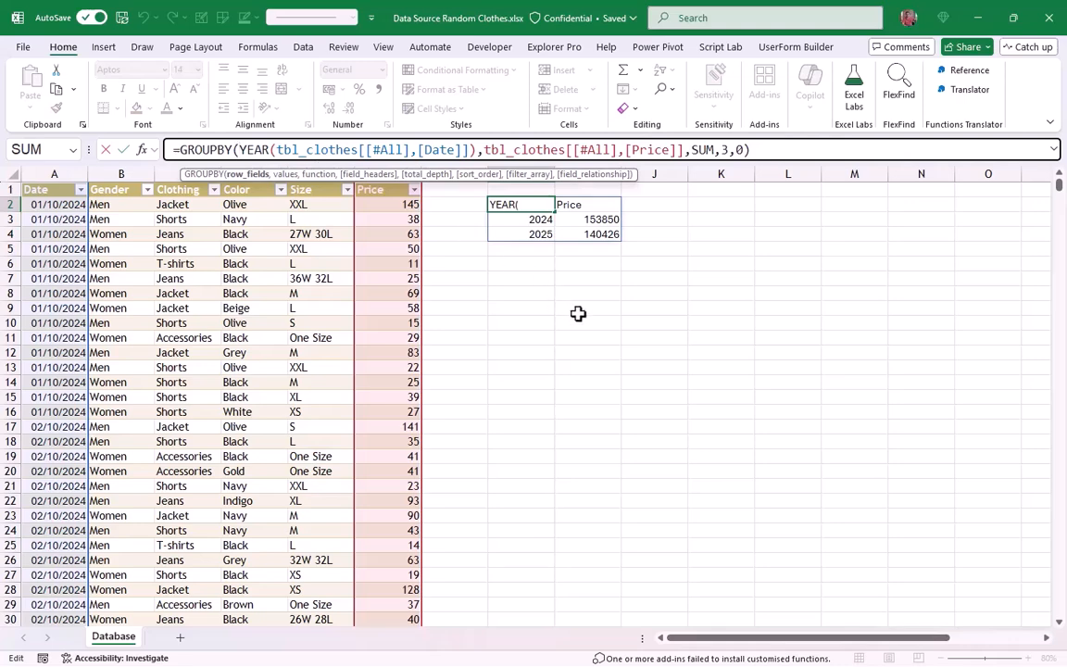
{"action": "type", "text": "Vst"}
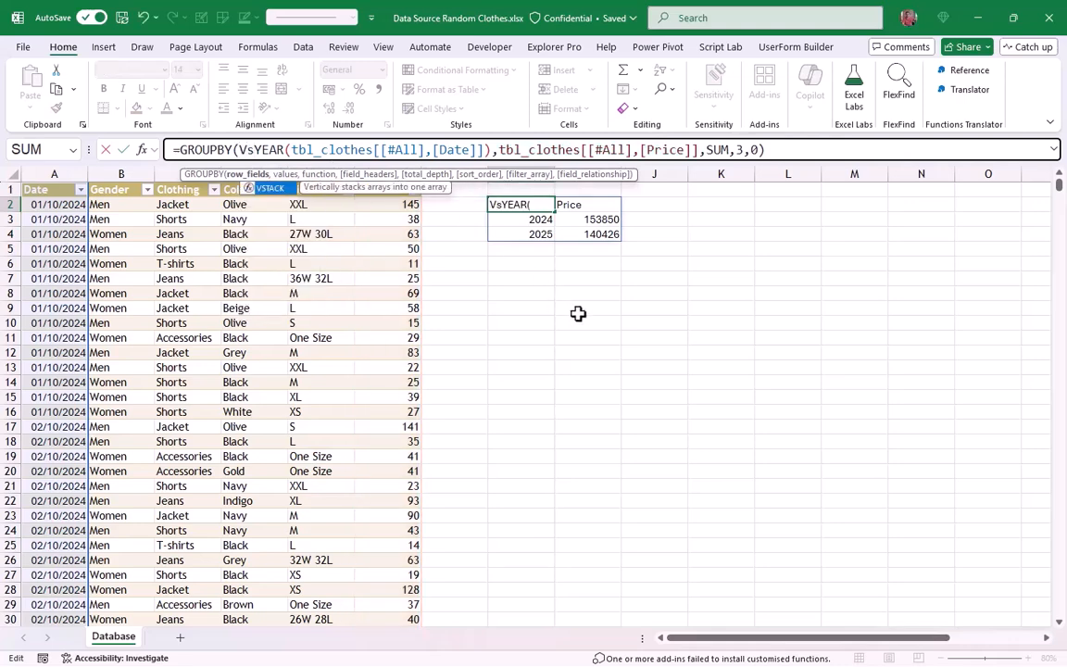
{"action": "key", "text": "Tab"}
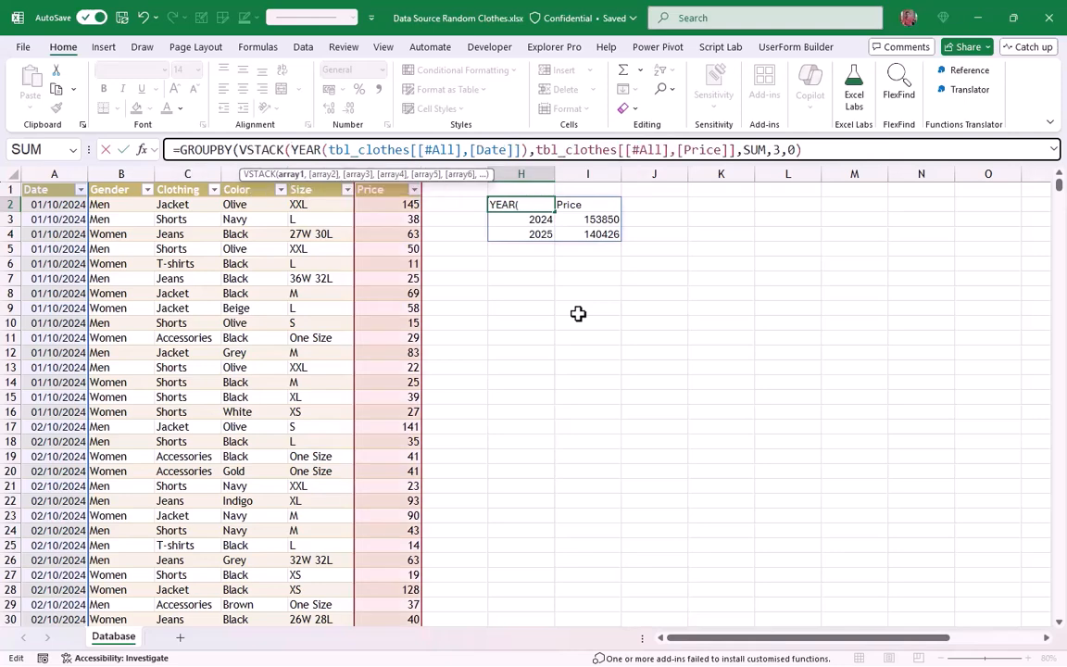
{"action": "type", "text": "\"Year\""}
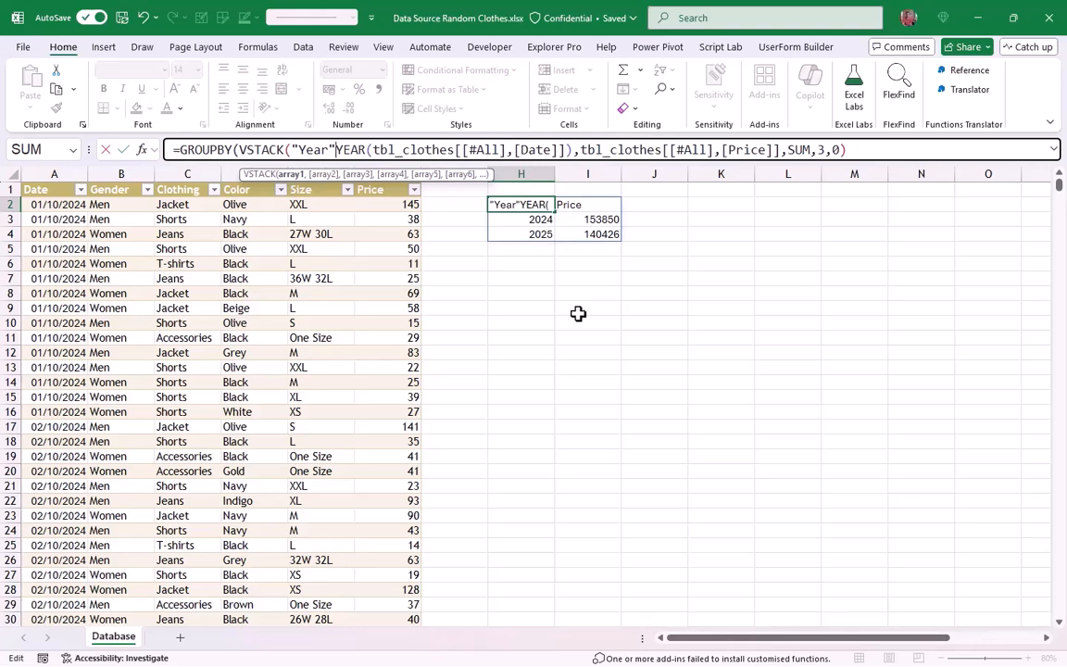
{"action": "type", "text": ","}
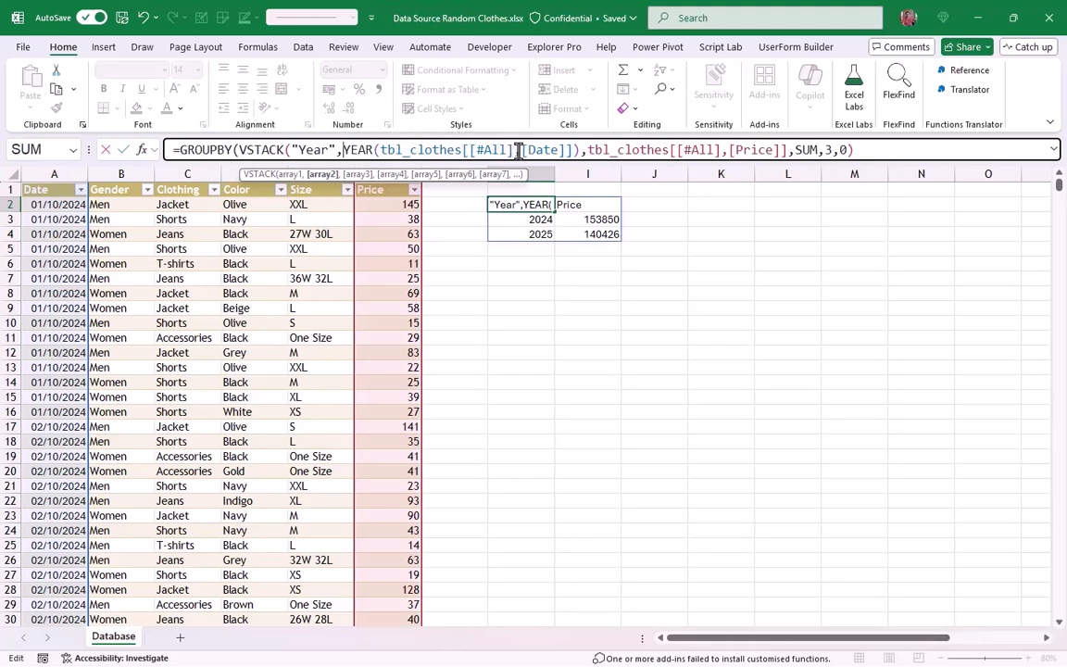
Step: Reduce the YEAR argument to tbl_clothes[Date] without the header, close the VSTACK and commit the H2 formula
{"action": "left_click_drag", "start_coordinate": [521, 151], "coordinate": [472, 153]}
{"action": "key", "text": "BackSpace"}
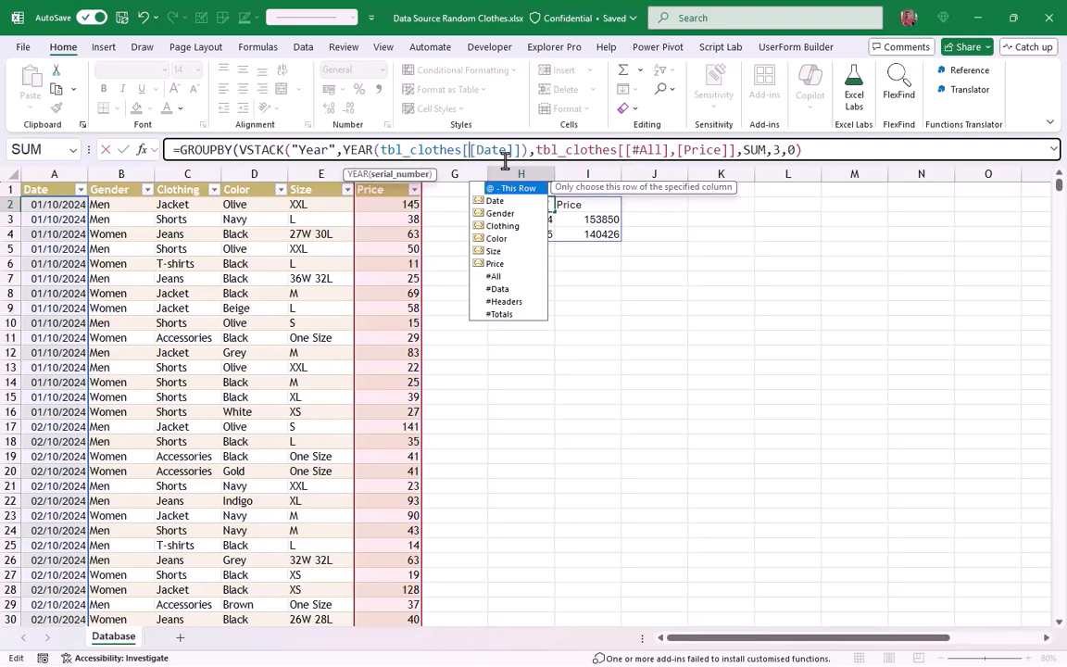
{"action": "type", "text": ")"}
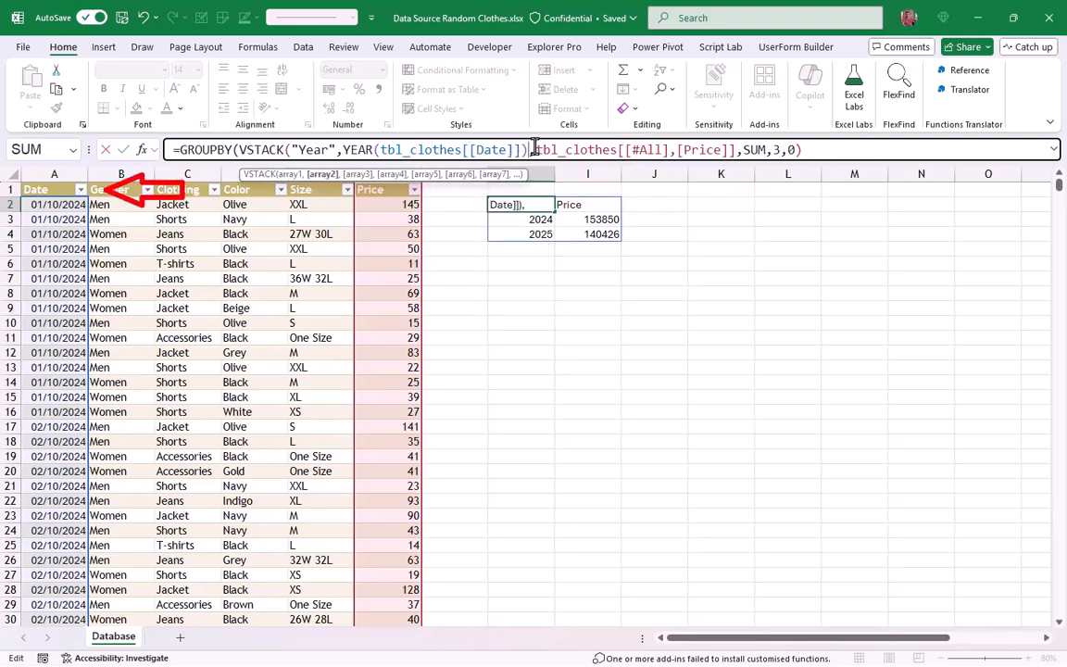
{"action": "type", "text": ")"}
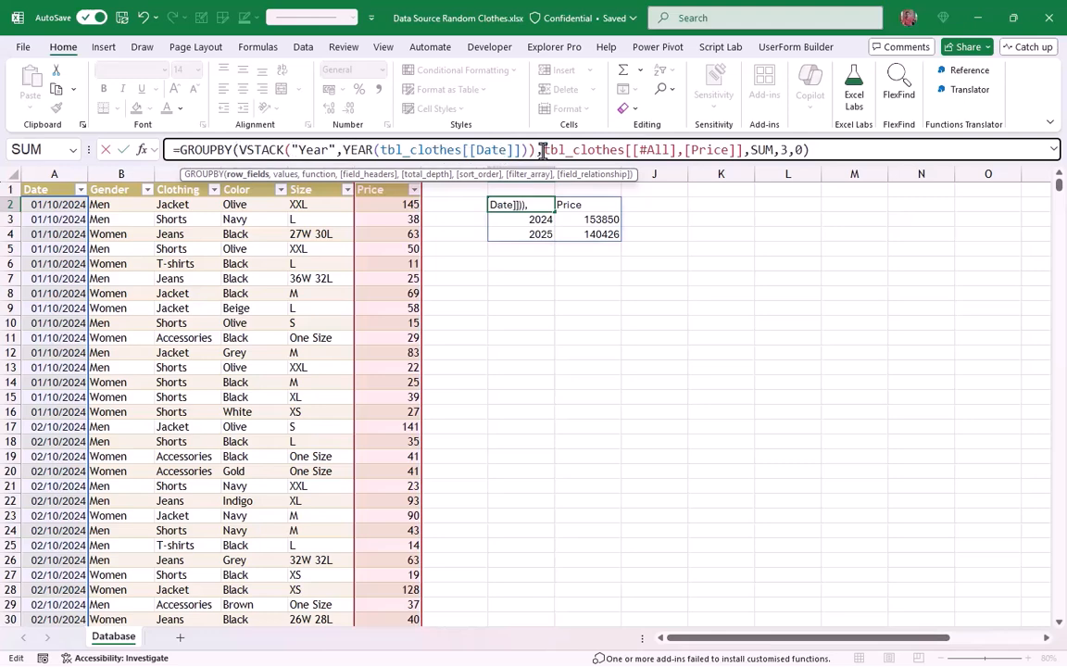
{"action": "key", "text": "Return"}
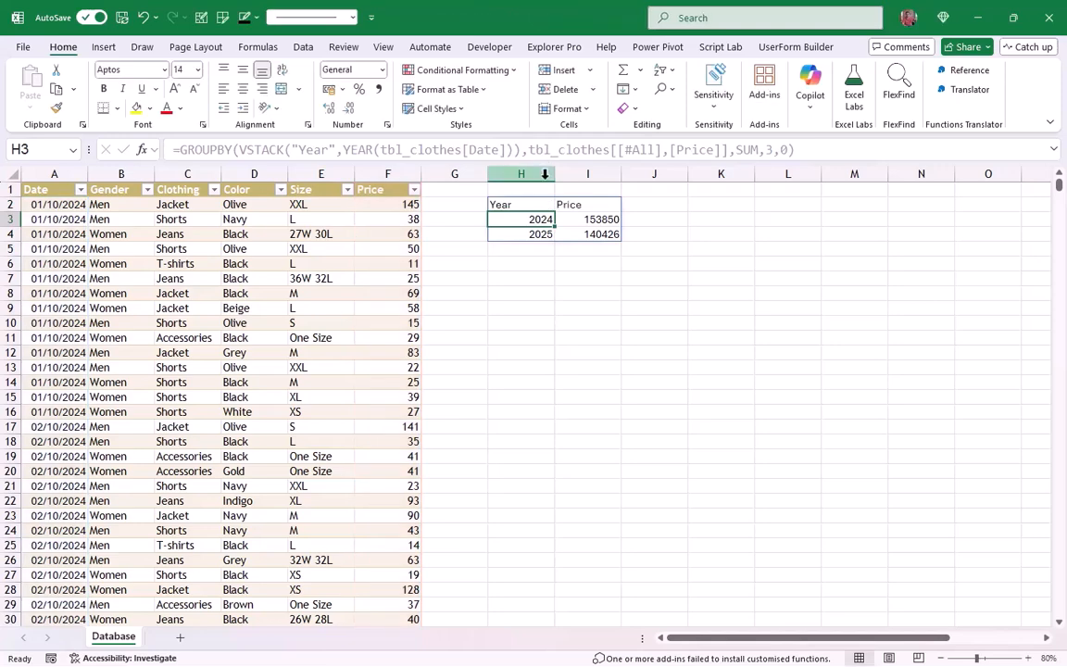
Step: Replace the YEAR function in the H2 formula with WEEKNUM
{"action": "left_click", "coordinate": [536, 207]}
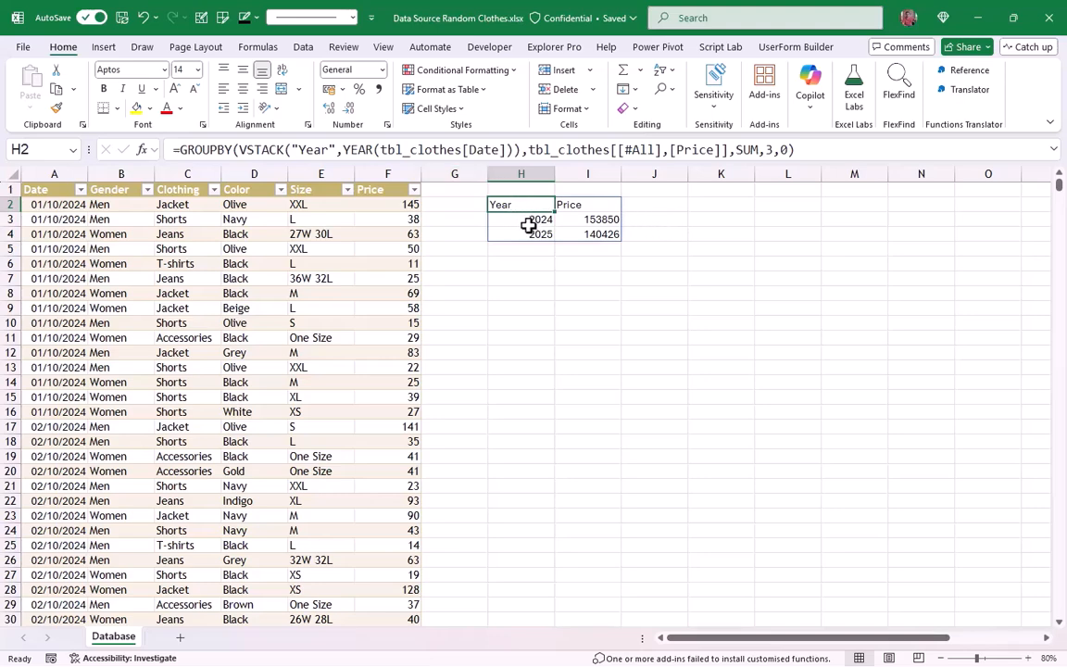
{"action": "left_click", "coordinate": [345, 149]}
{"action": "left_click_drag", "start_coordinate": [346, 149], "coordinate": [368, 146]}
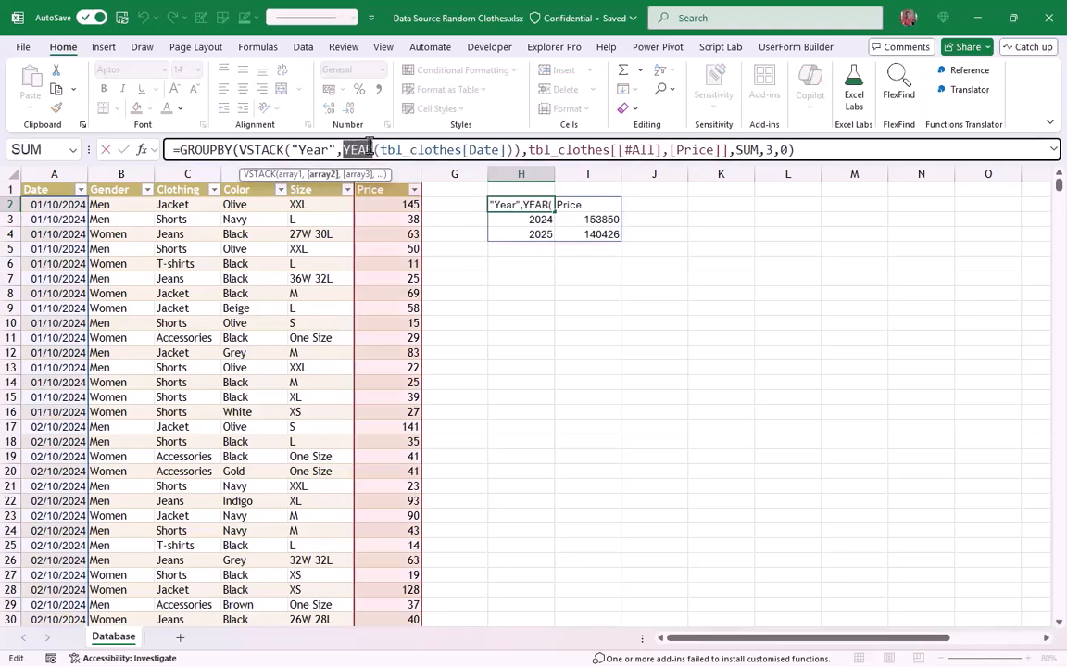
{"action": "type", "text": "week"}
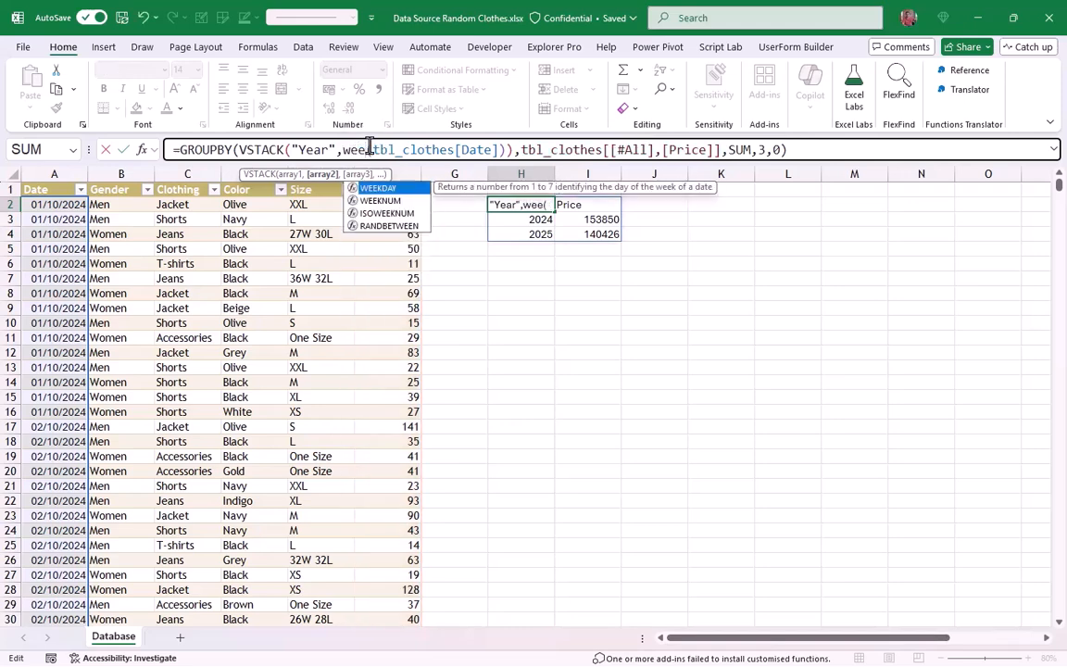
{"action": "key", "text": "Return"}
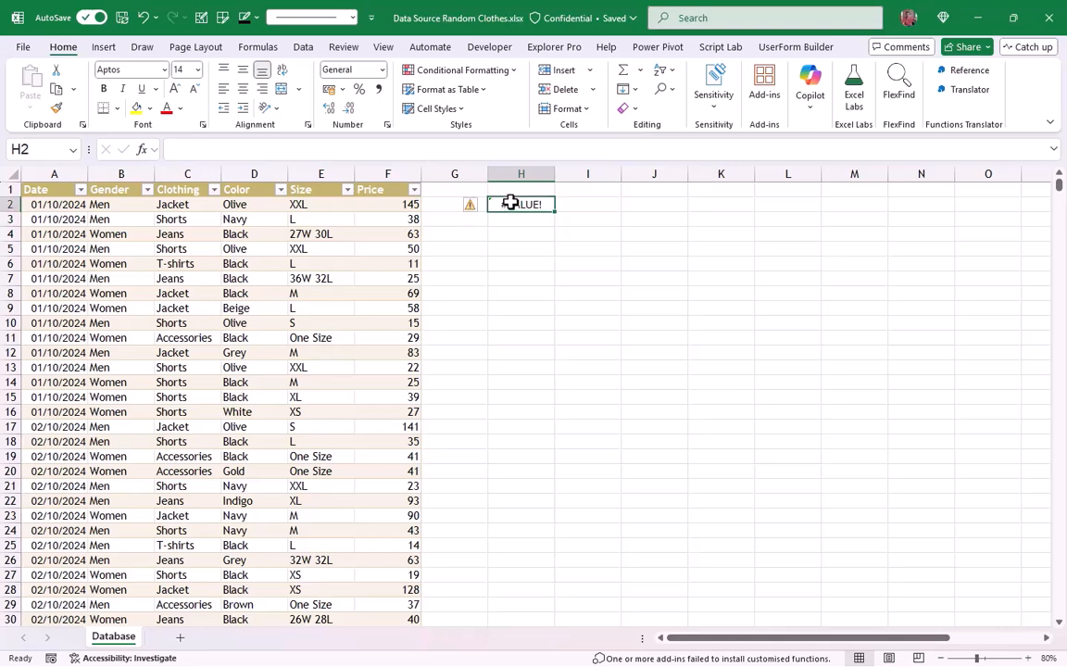
Step: Change WEEKNUM to ISOWEEKNUM in the H2 formula
{"action": "left_click", "coordinate": [511, 204]}
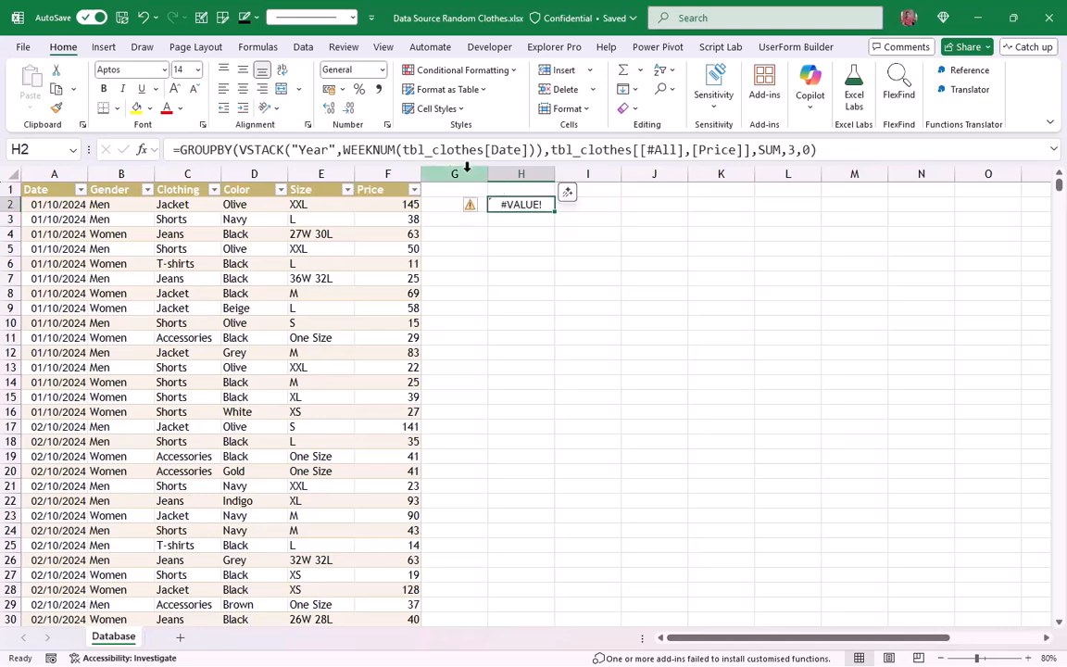
{"action": "left_click", "coordinate": [340, 151]}
{"action": "type", "text": "ISO"}
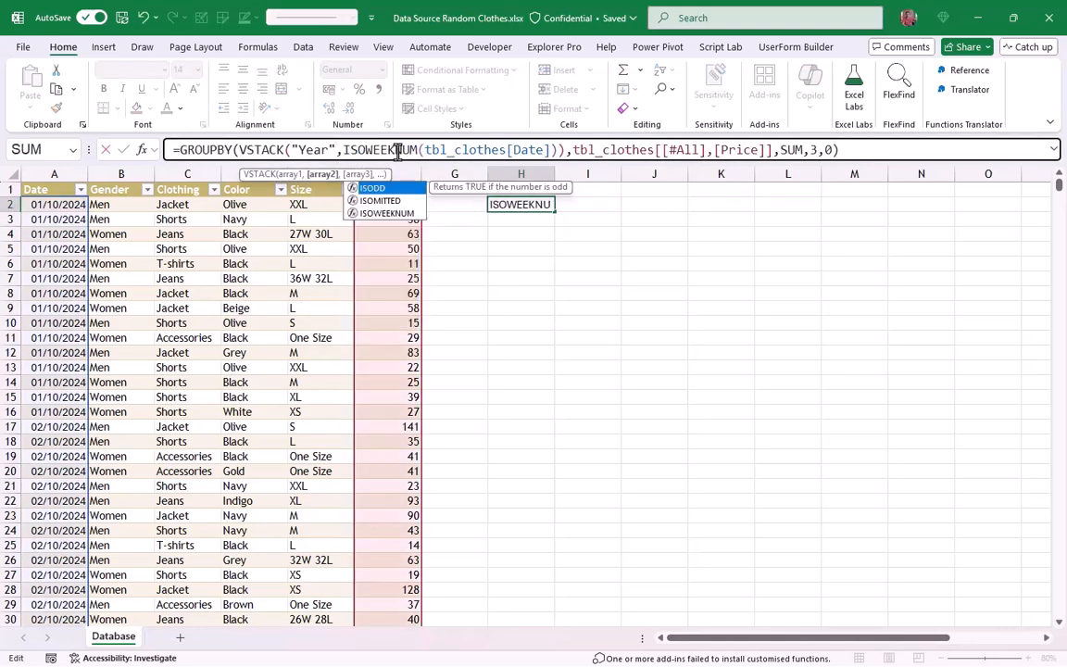
{"action": "key", "text": "Return"}
Step: Apply the General number format to the week numbers in H3:H28
{"action": "key", "text": "ctrl+shift+Down"}
{"action": "left_click_drag", "start_coordinate": [519, 222], "coordinate": [510, 590]}
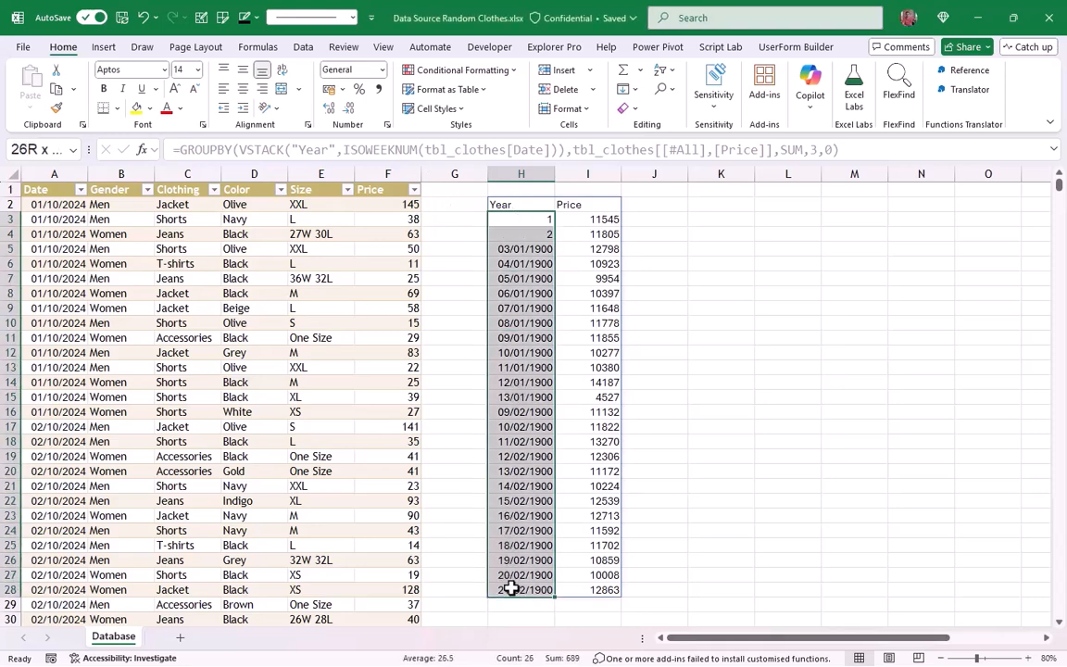
{"action": "left_click", "coordinate": [380, 70]}
{"action": "left_click", "coordinate": [379, 104]}
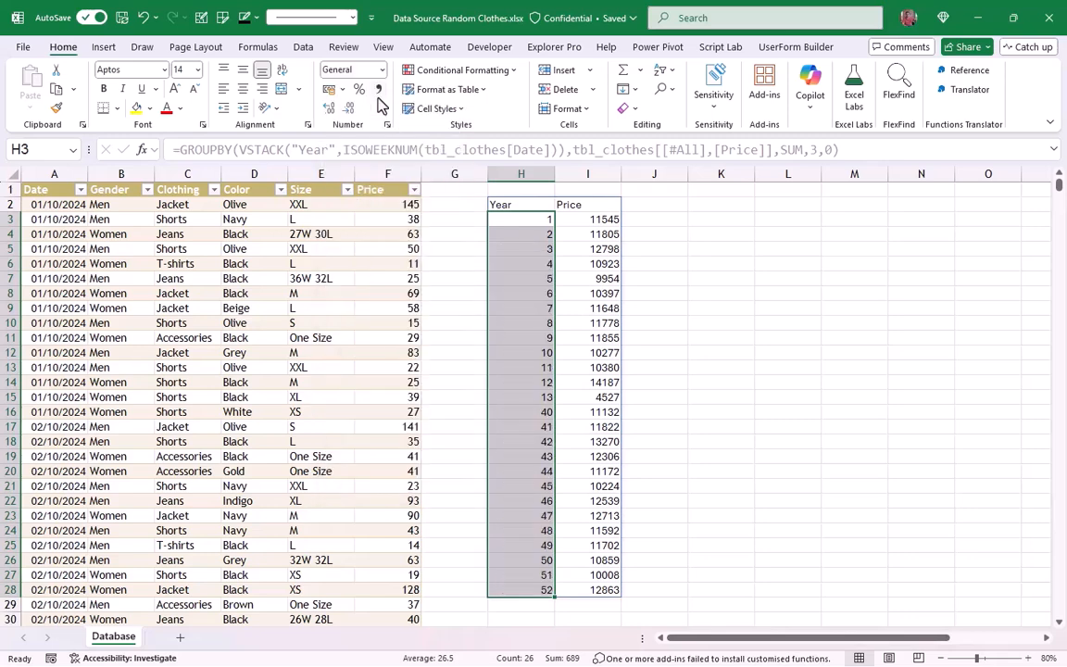
Step: Change the VSTACK header text in the H2 formula to "Week"
{"action": "left_click", "coordinate": [517, 205]}
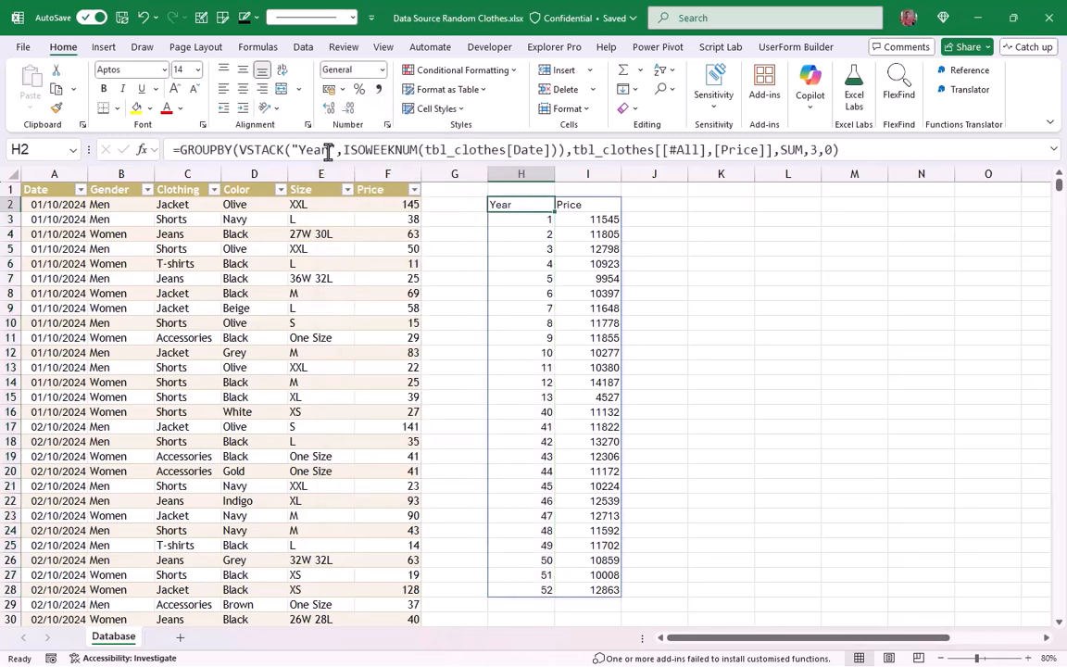
{"action": "double_click", "coordinate": [313, 150]}
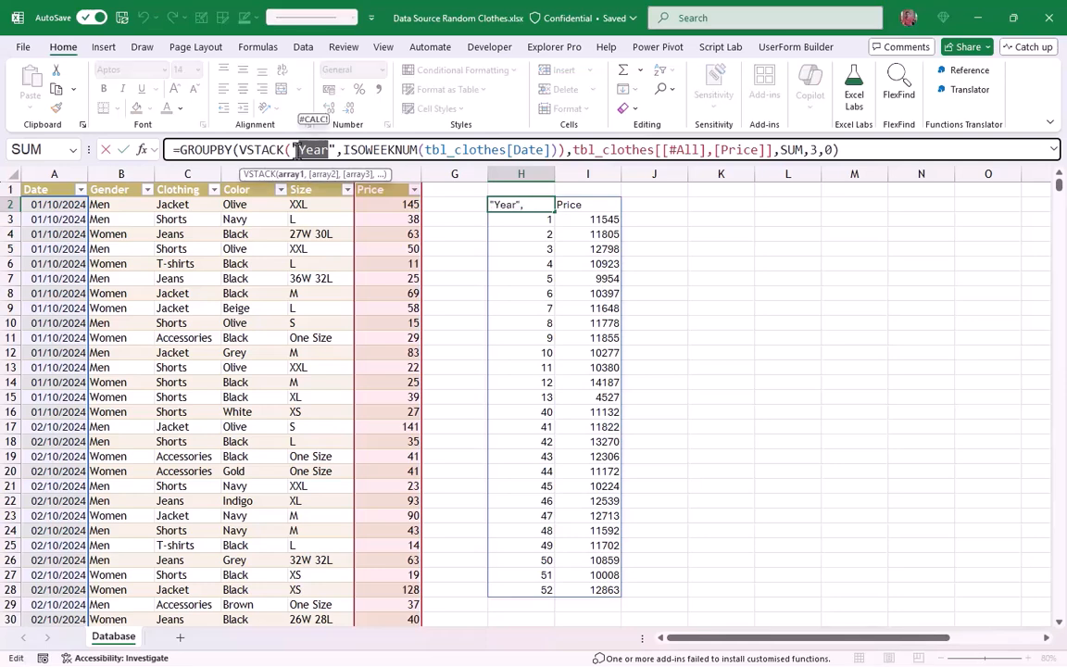
{"action": "type", "text": "Week"}
{"action": "key", "text": "Return"}
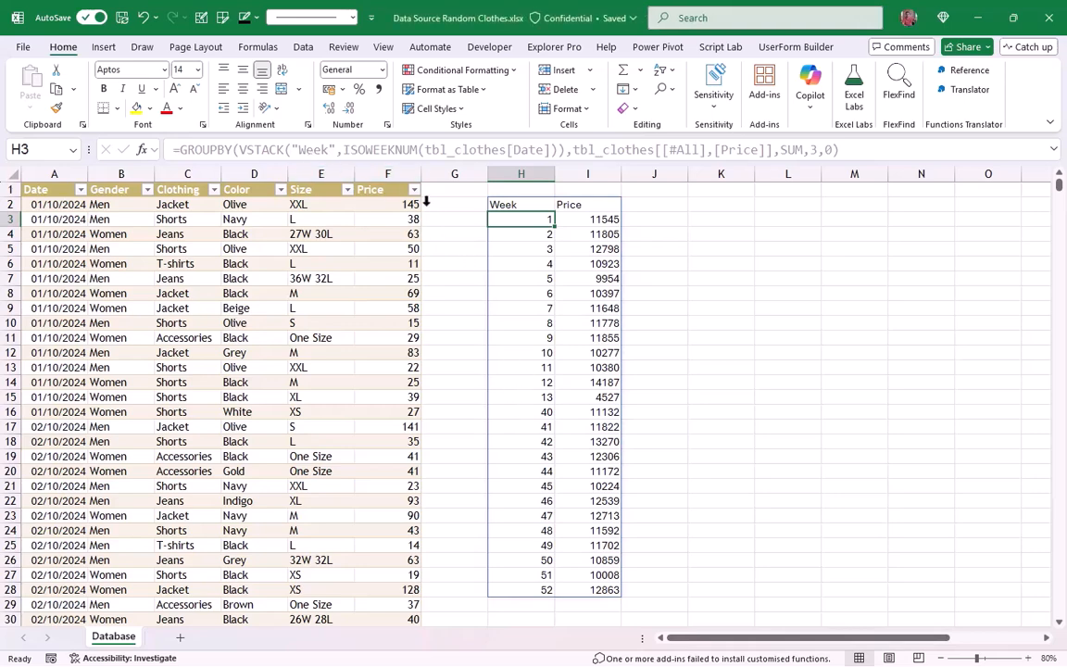
Step: Copy the VSTACK("Week",ISOWEEKNUM(tbl_clothes[Date]) part of the H2 formula and place that part on its own line in the expanded formula bar
{"action": "left_click", "coordinate": [541, 205]}
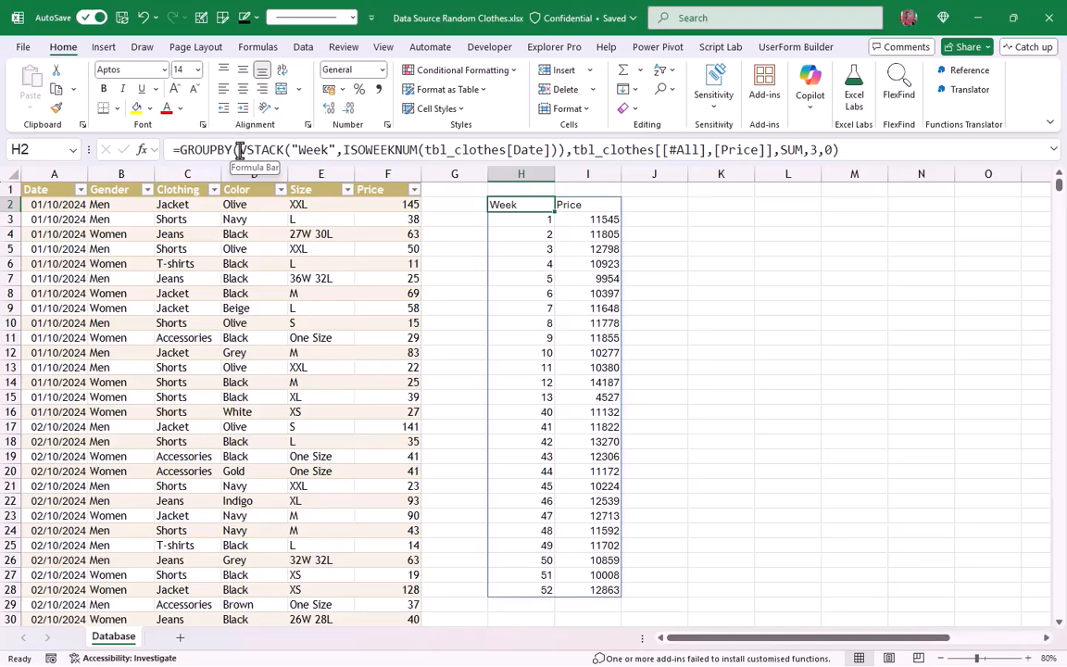
{"action": "left_click_drag", "start_coordinate": [239, 149], "coordinate": [559, 155]}
{"action": "key", "text": "ctrl+c"}
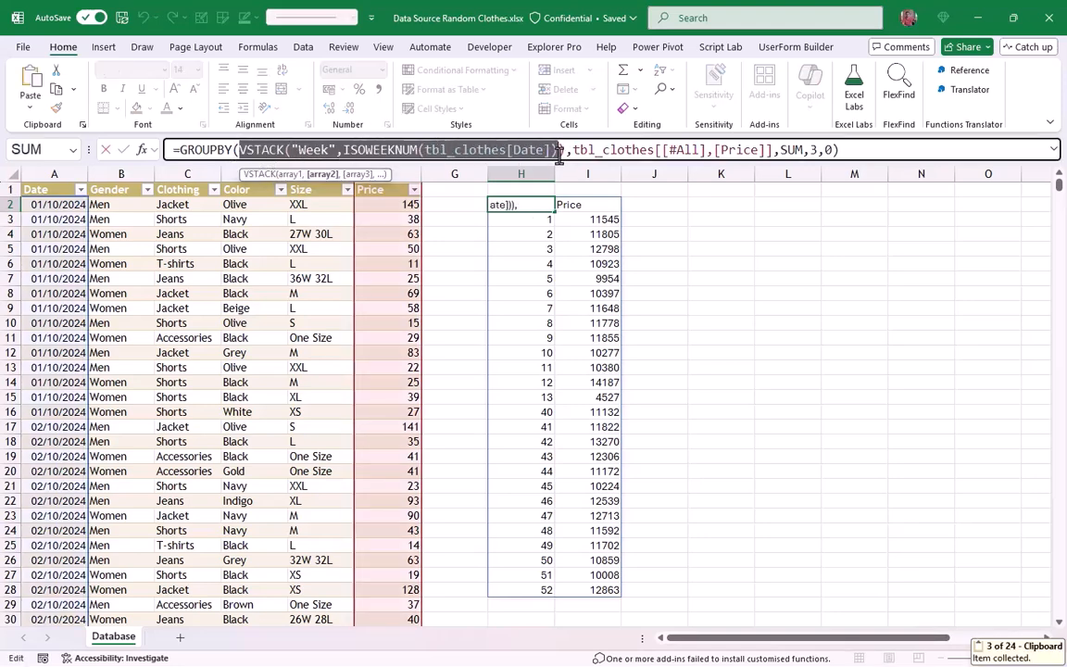
{"action": "left_click", "coordinate": [560, 154]}
{"action": "type", "text": ")"}
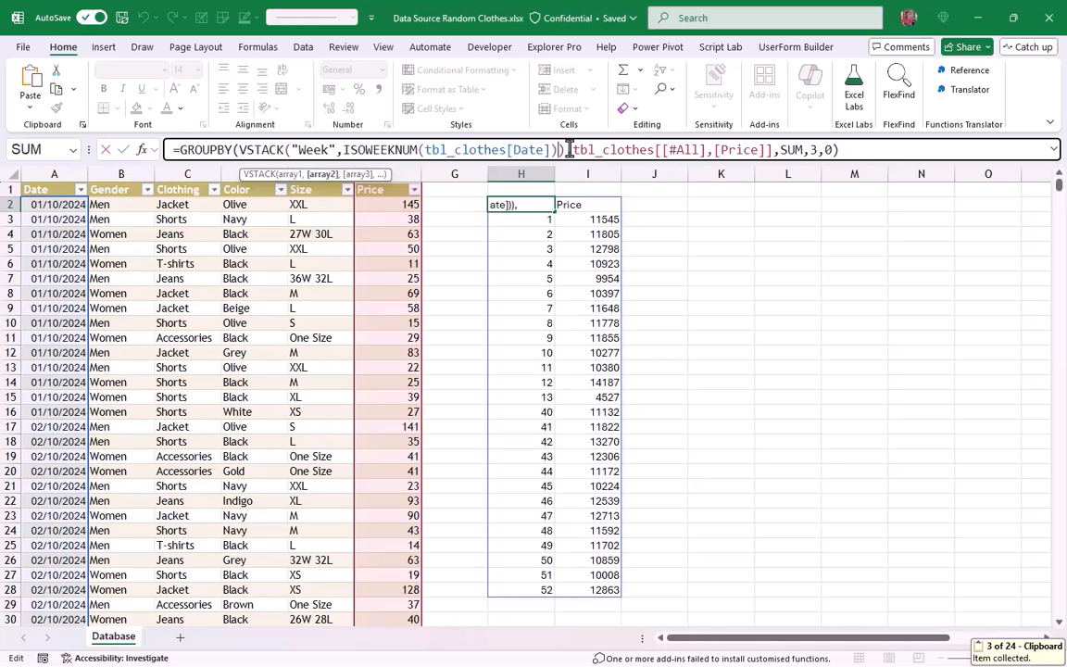
{"action": "key", "text": "alt+Return"}
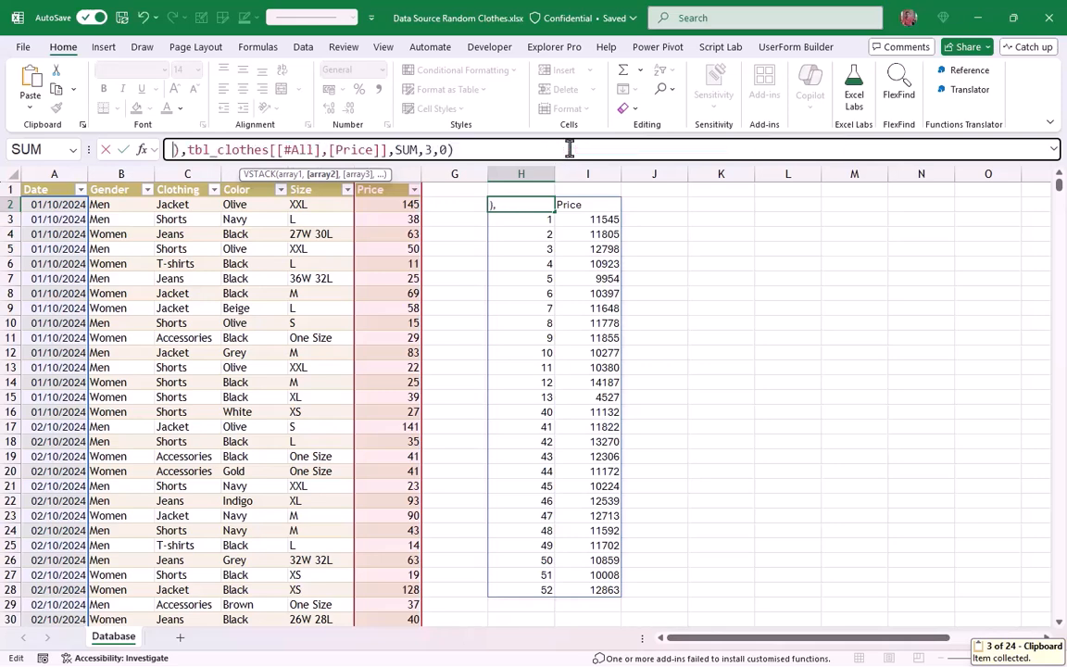
{"action": "left_click", "coordinate": [1053, 149]}
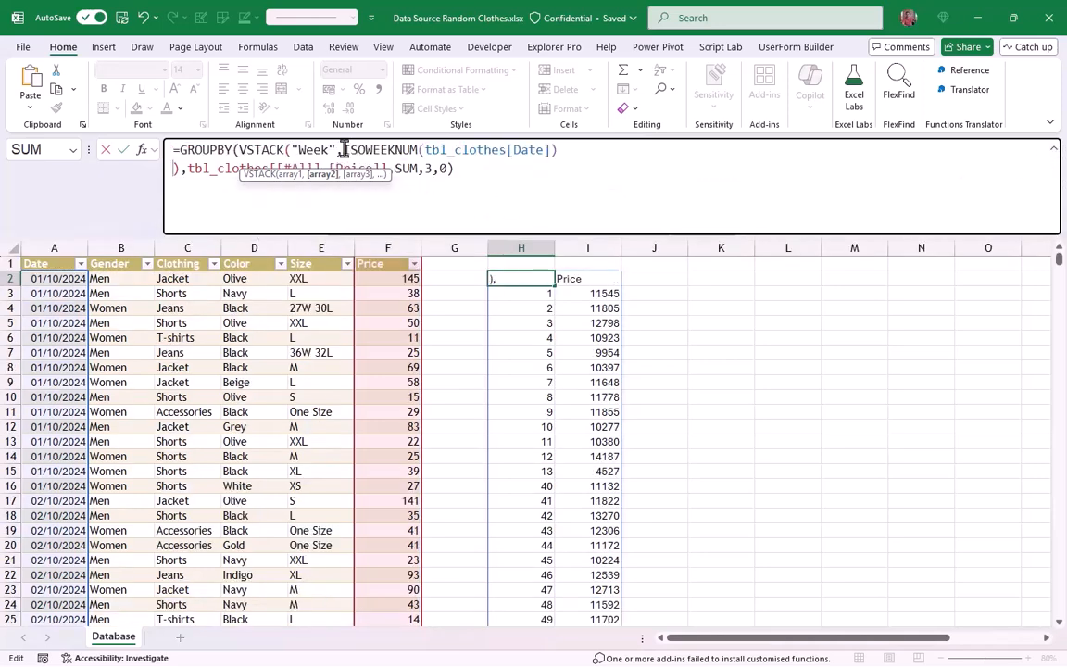
{"action": "left_click", "coordinate": [248, 150]}
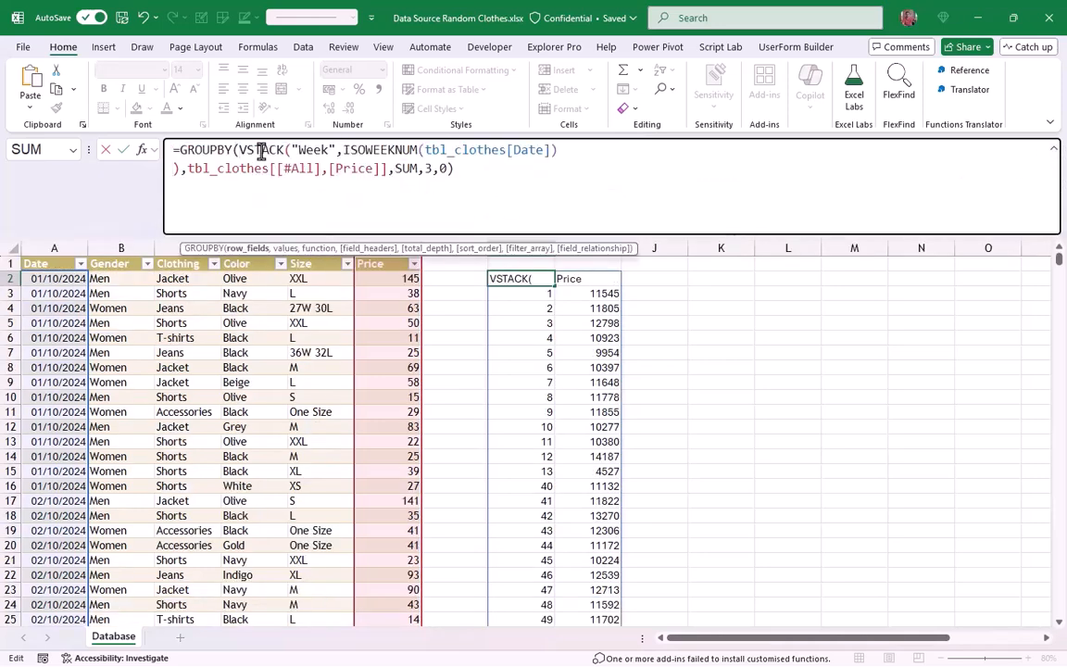
{"action": "key", "text": "alt+Return"}
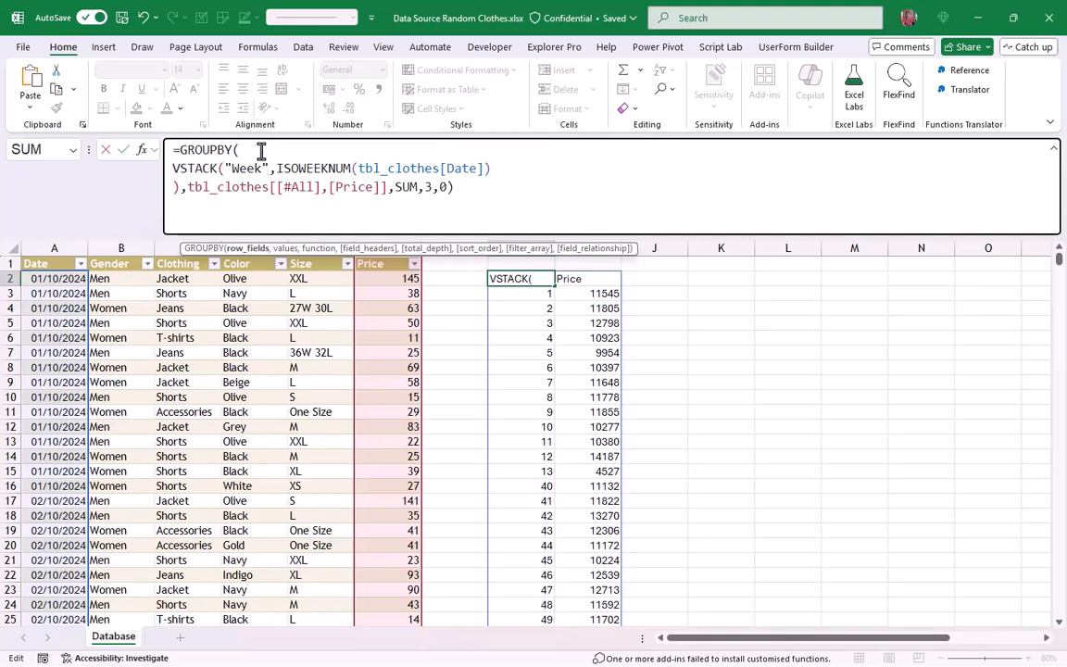
{"action": "key", "text": "ctrl+Return"}
Step: Paste the copied VSTACK expression on a new line directly after GROUPBY( in the H2 formula
{"action": "left_click", "coordinate": [246, 151]}
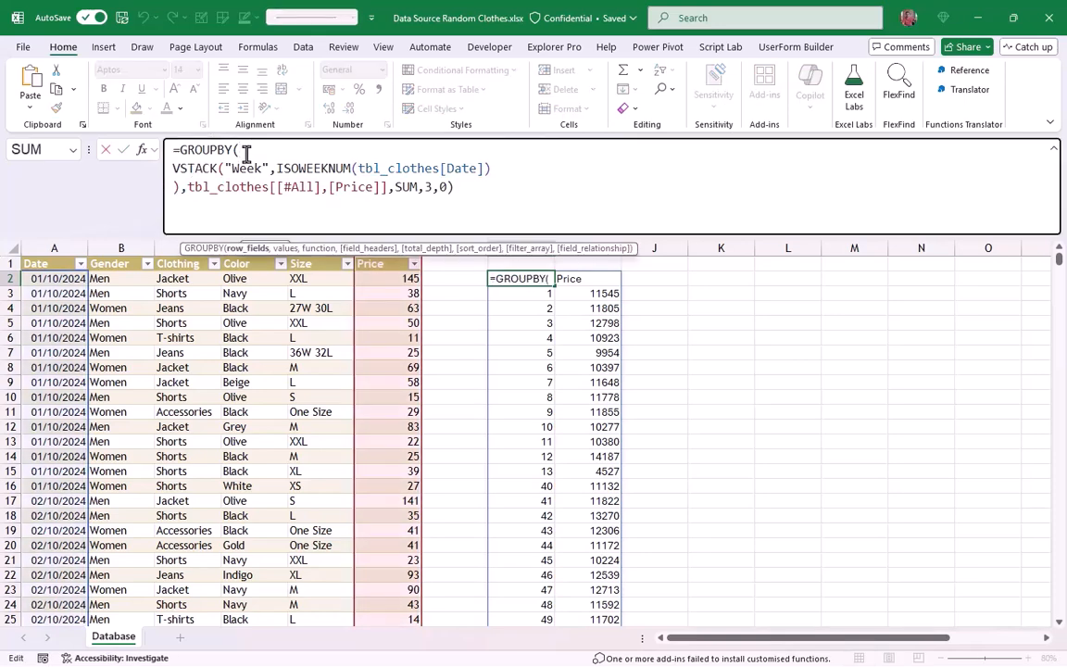
{"action": "key", "text": "alt+Return"}
{"action": "key", "text": "ctrl+v"}
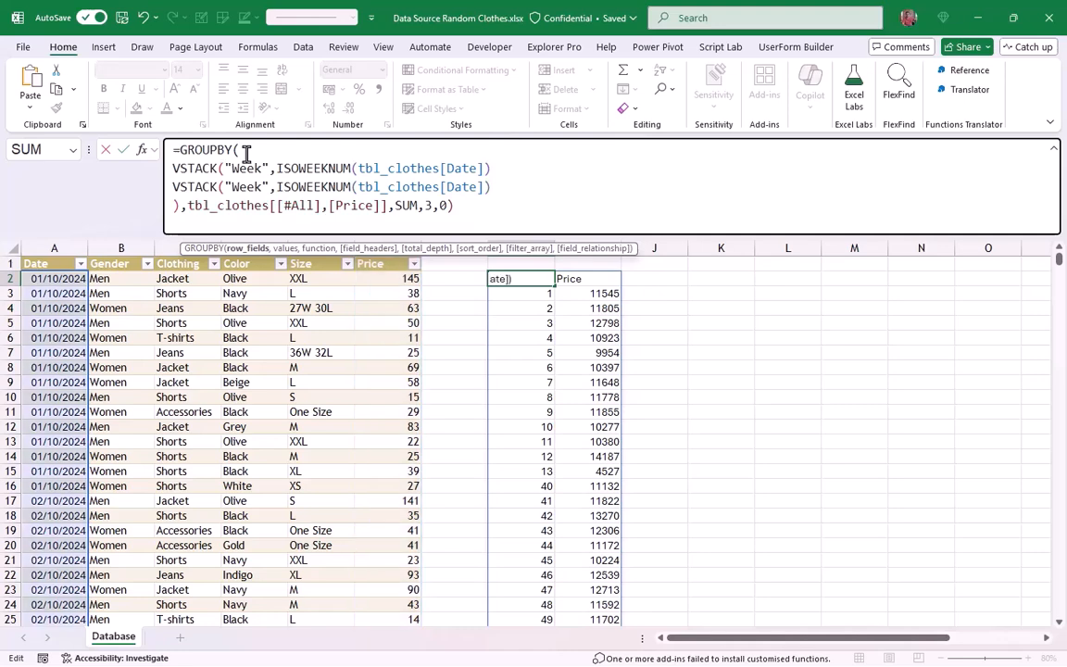
Step: Change the first VSTACK line in the H2 formula to VSTACK("Year",YEAR(tbl_clothes[Date]) and end that line with a comma
{"action": "double_click", "coordinate": [243, 169]}
{"action": "left_click", "coordinate": [245, 168]}
{"action": "left_click_drag", "start_coordinate": [231, 167], "coordinate": [260, 172]}
{"action": "type", "text": "Year"}
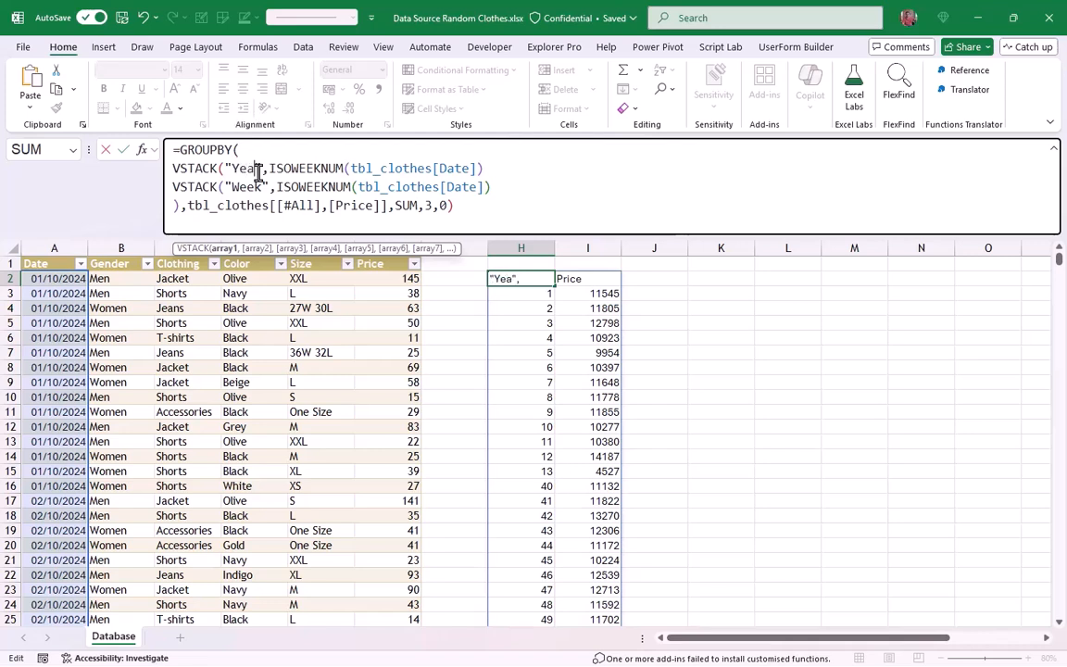
{"action": "left_click_drag", "start_coordinate": [277, 169], "coordinate": [348, 166]}
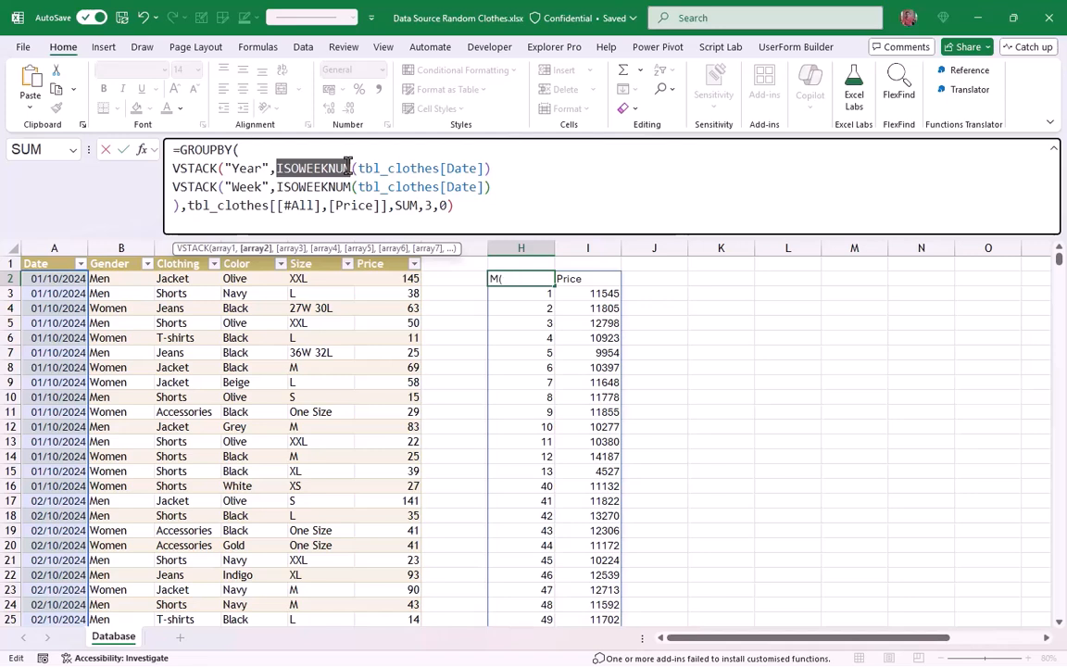
{"action": "type", "text": "Year"}
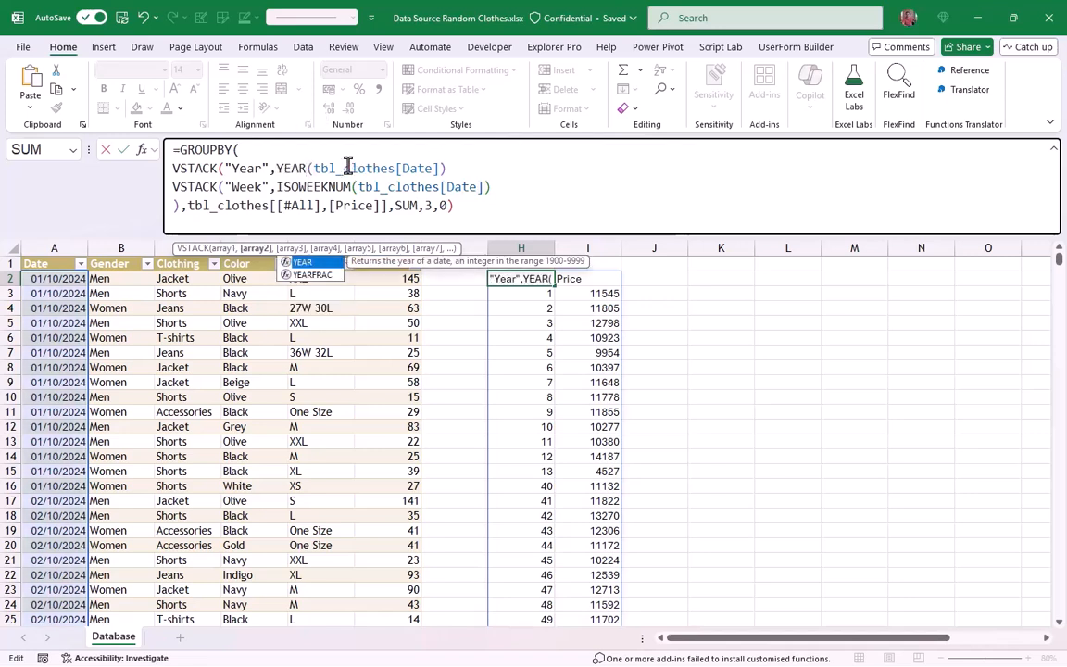
{"action": "left_click", "coordinate": [453, 168]}
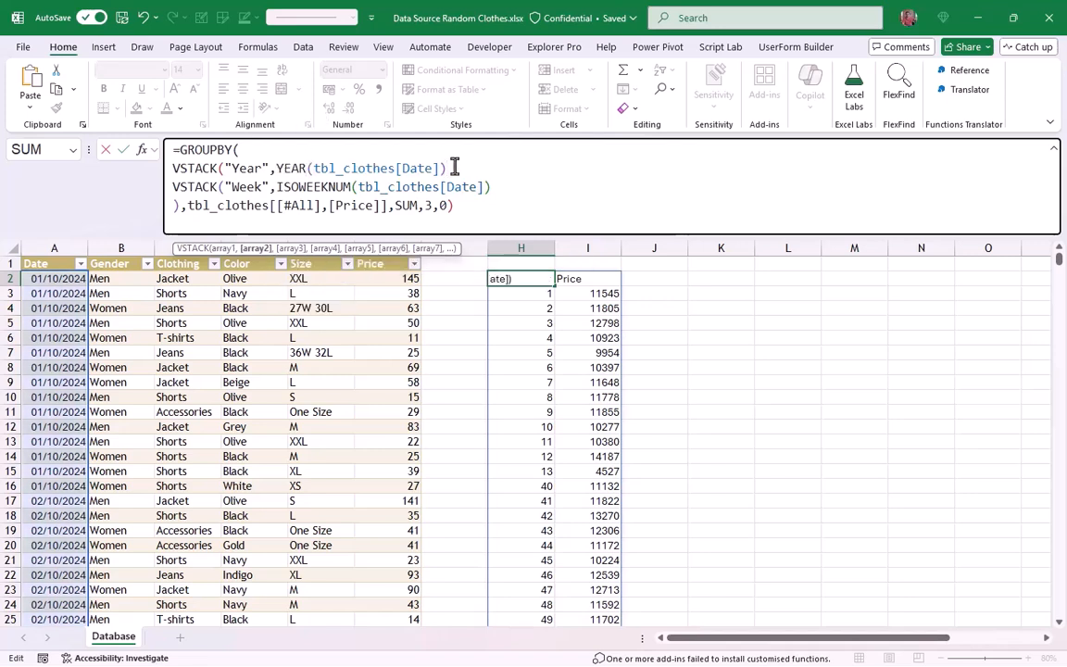
{"action": "type", "text": ","}
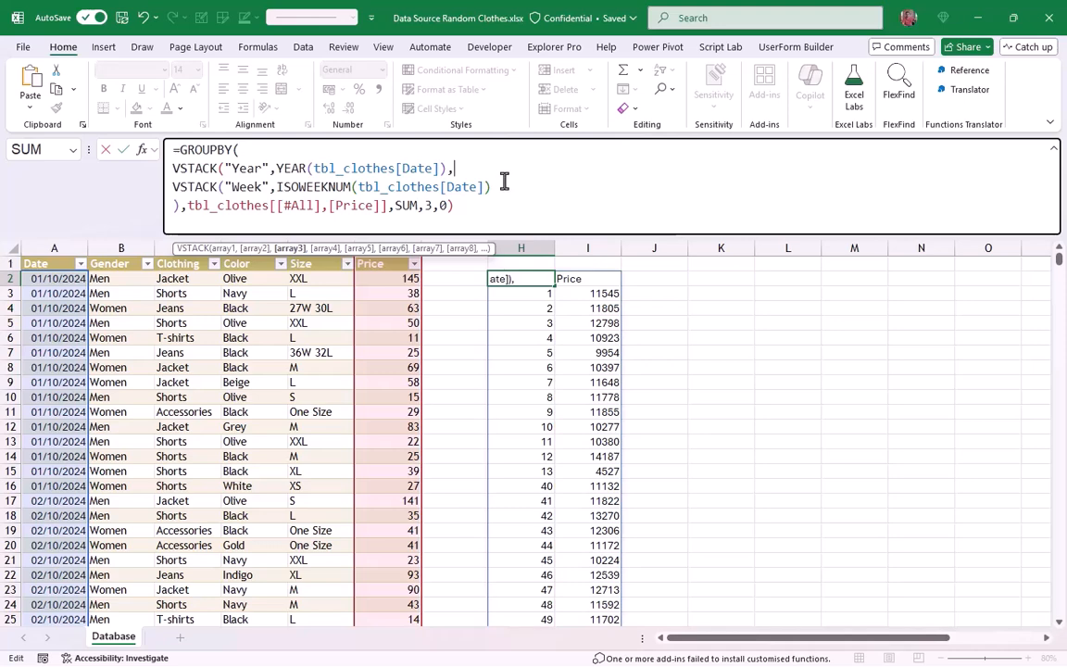
Step: Wrap the Year and Week VSTACK expressions in HSTACK as the GROUPBY row fields, balance the closing brackets and enter the H2 formula
{"action": "left_click", "coordinate": [330, 151]}
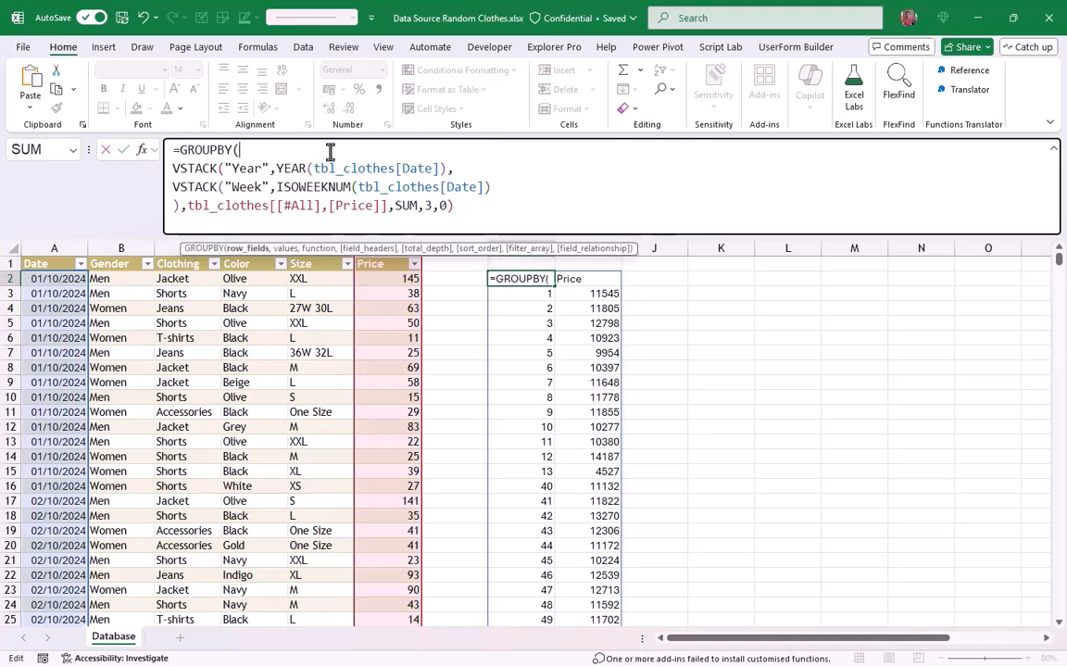
{"action": "type", "text": "HS"}
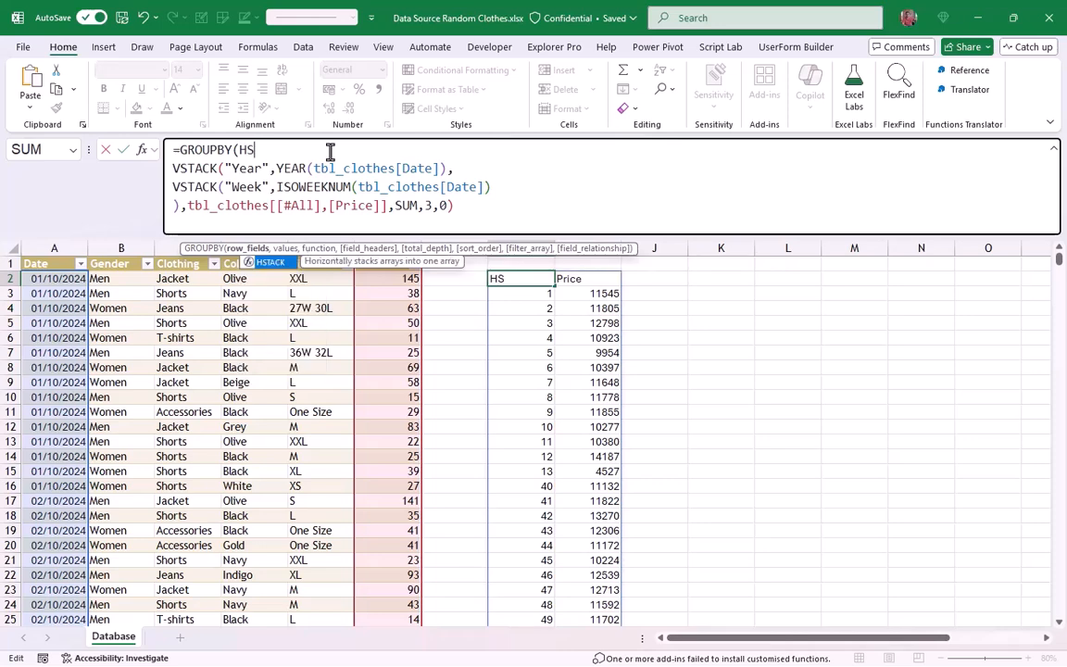
{"action": "key", "text": "Tab"}
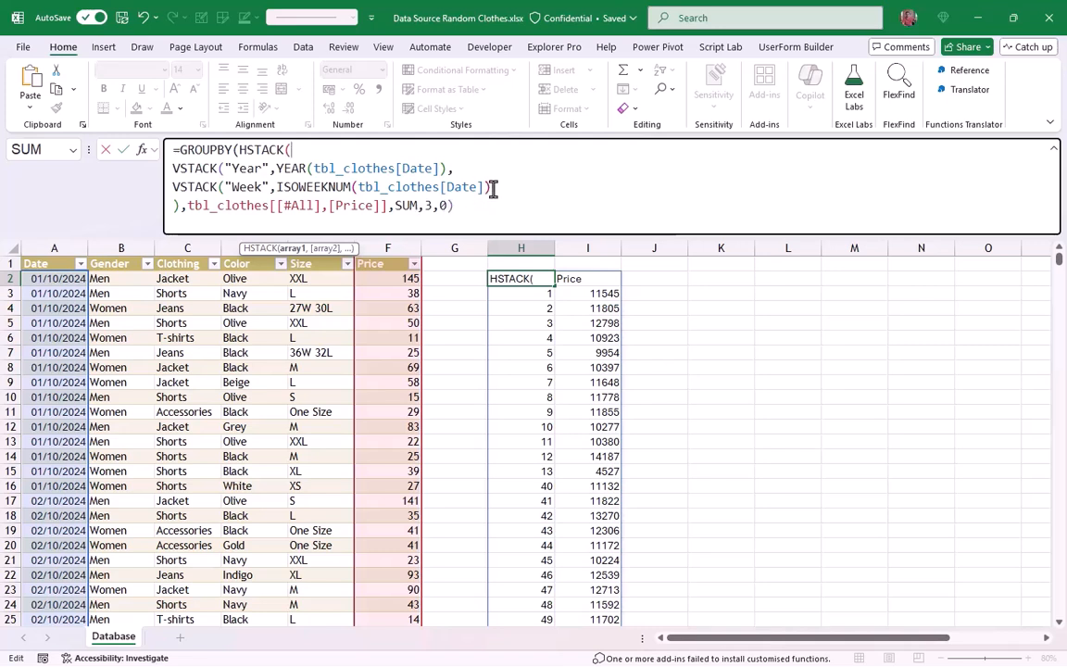
{"action": "left_click", "coordinate": [186, 205]}
{"action": "type", "text": ")"}
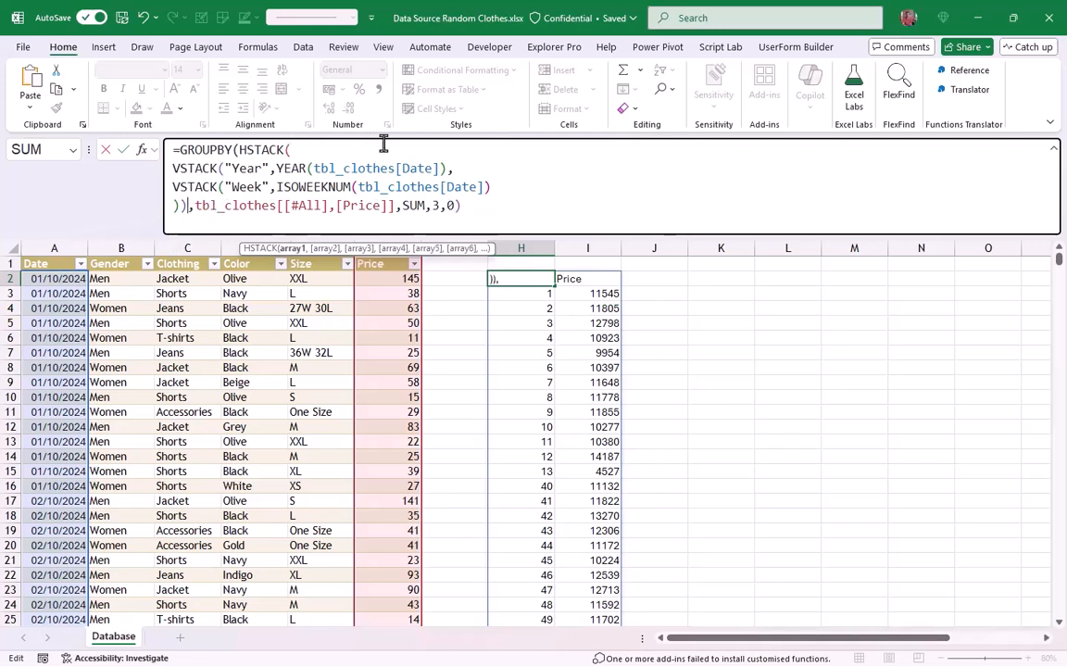
{"action": "left_click", "coordinate": [446, 168]}
{"action": "type", "text": "),"}
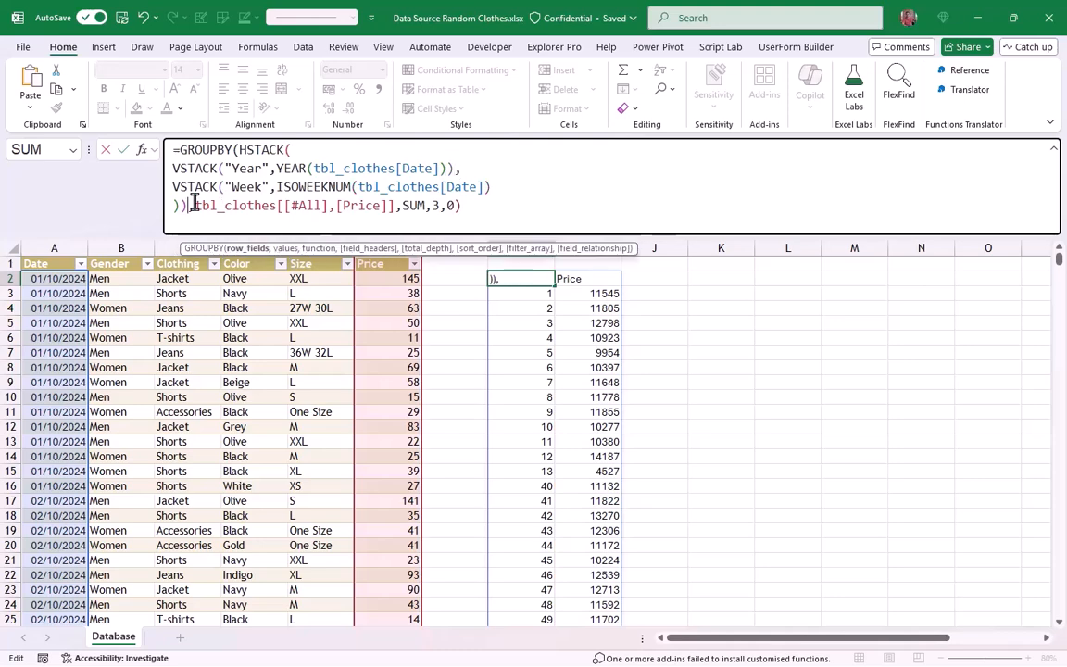
{"action": "key", "text": "Return"}
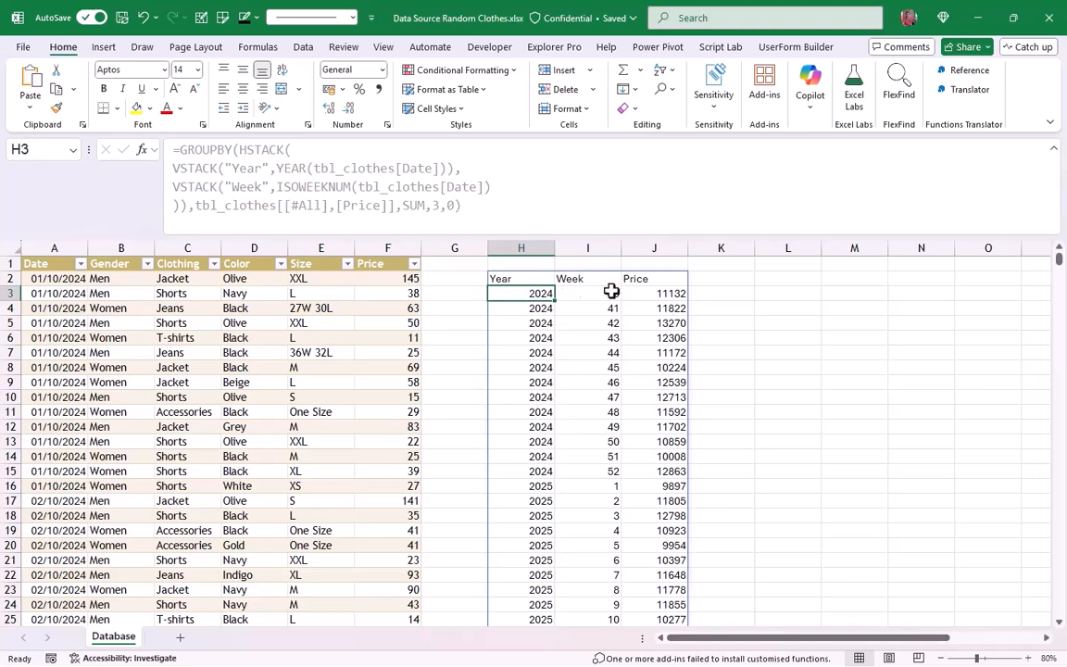
Step: Replace the SUM function in the H2 GROUPBY formula with COUNT
{"action": "left_click", "coordinate": [529, 277]}
{"action": "left_click_drag", "start_coordinate": [422, 204], "coordinate": [401, 207]}
{"action": "type", "text": "coun"}
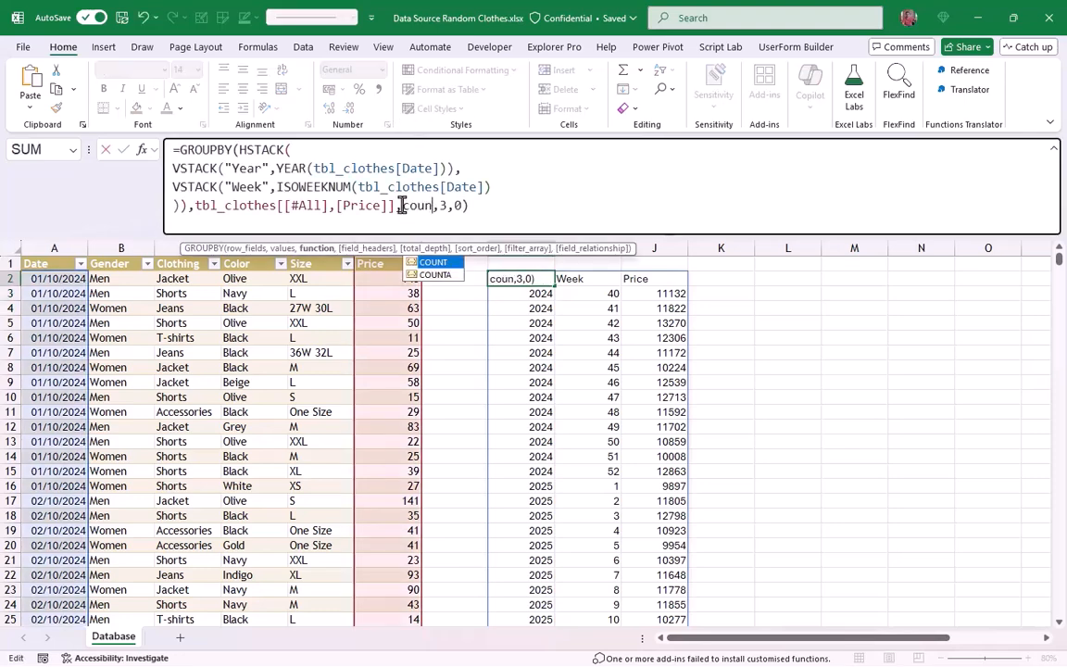
{"action": "key", "text": "Tab"}
{"action": "key", "text": "Return"}
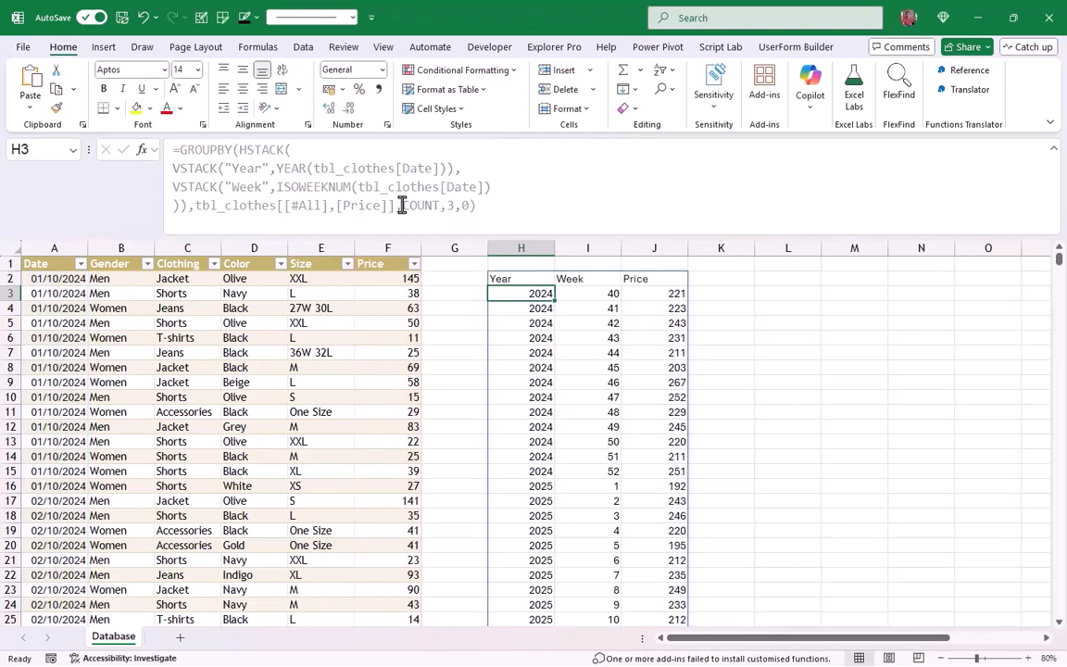